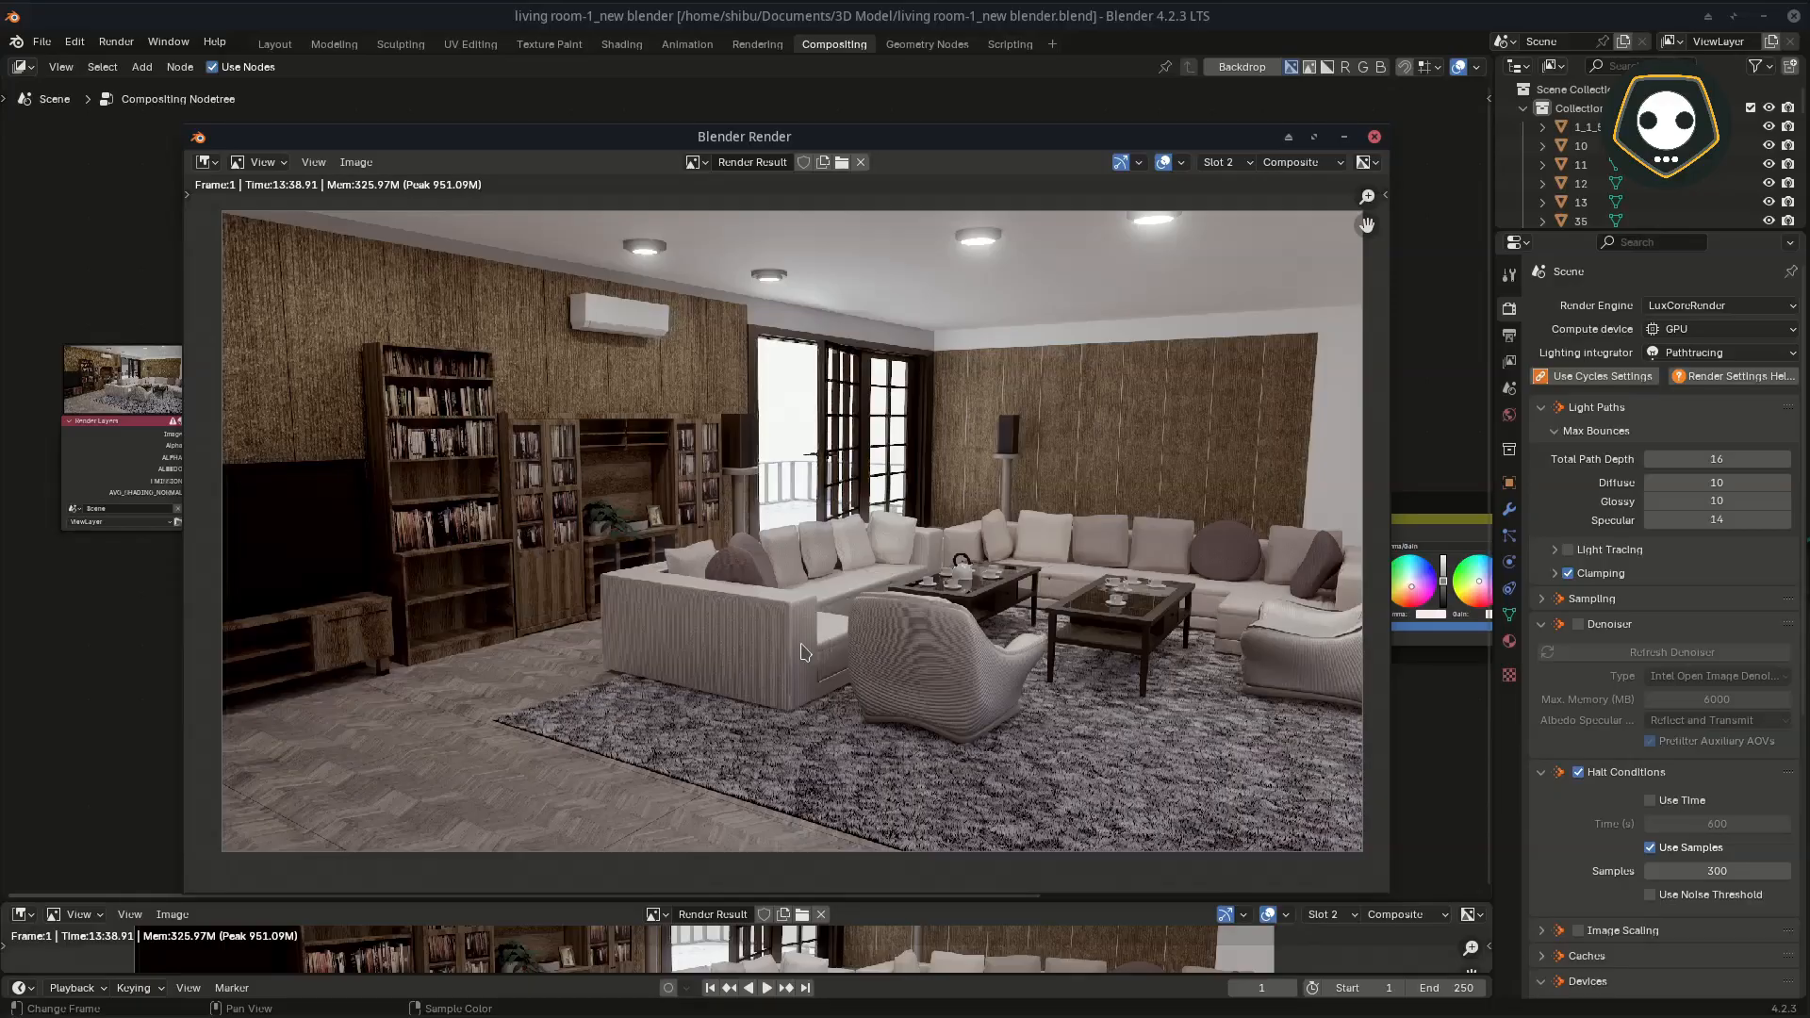
Step: Compare the stored render slots and hide the render window to show the compositing node tree
key("j")
key("j")
key("F11")
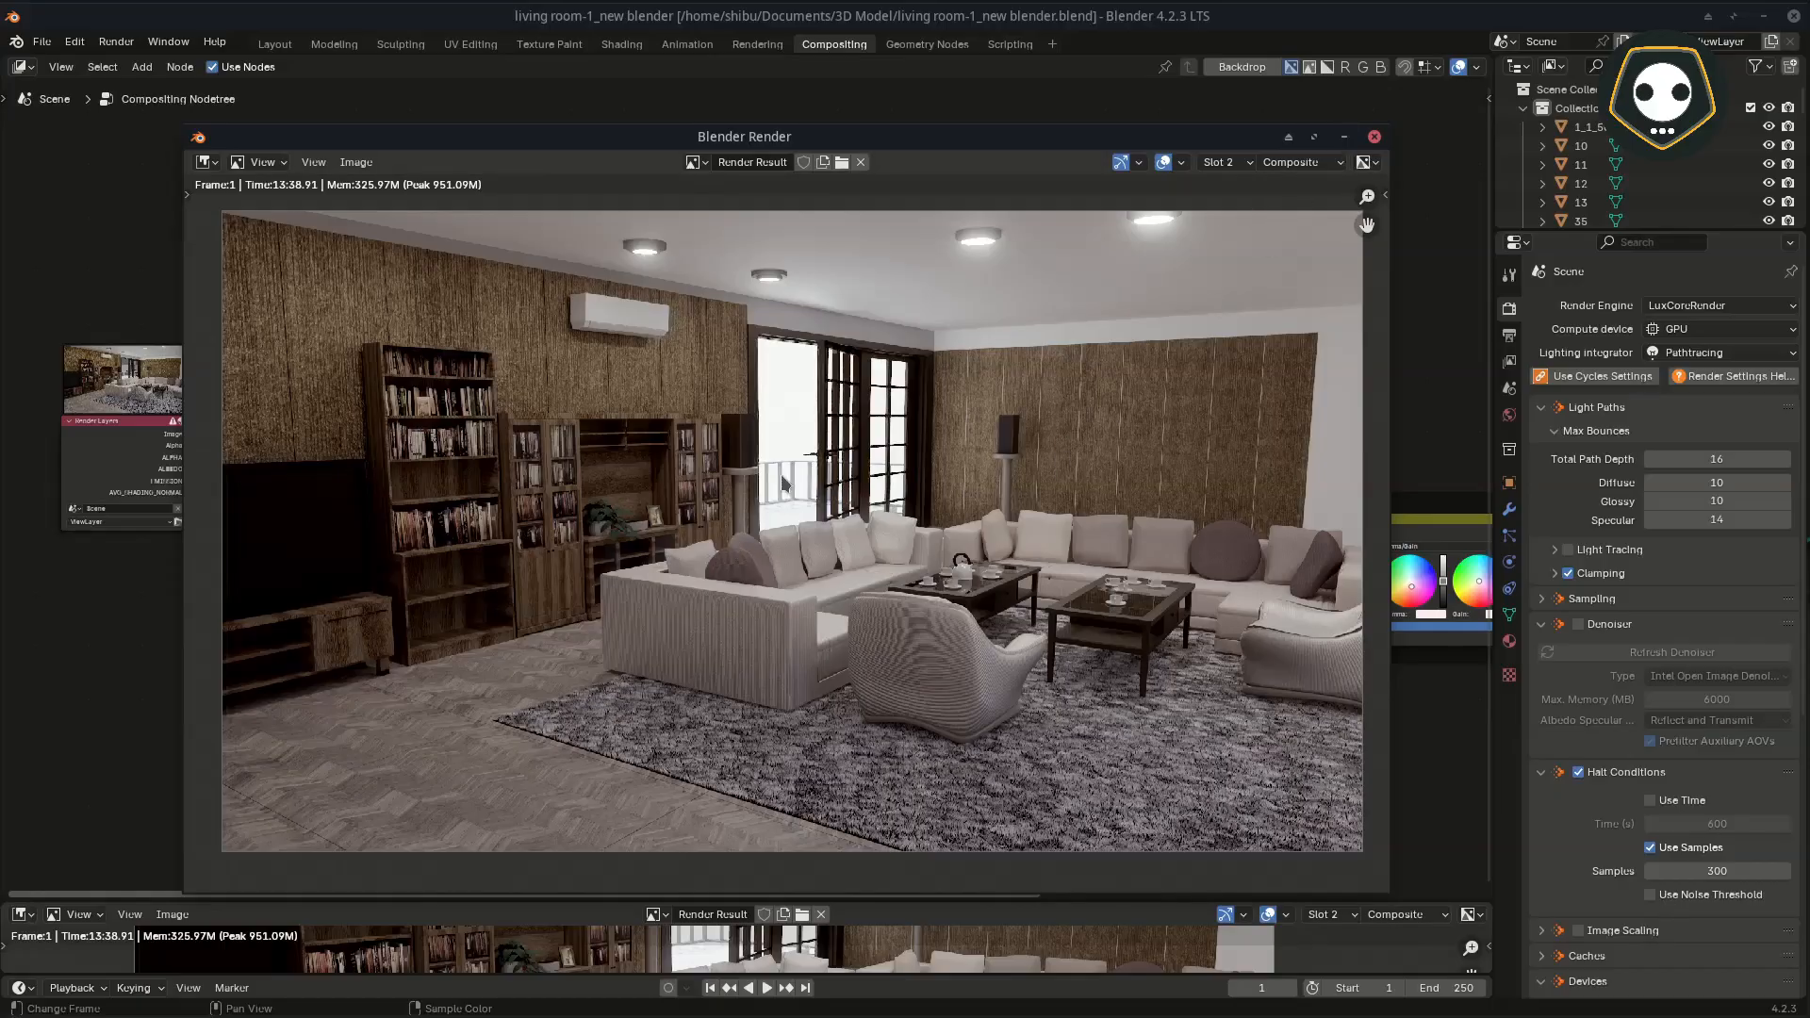
left_click(1345, 137)
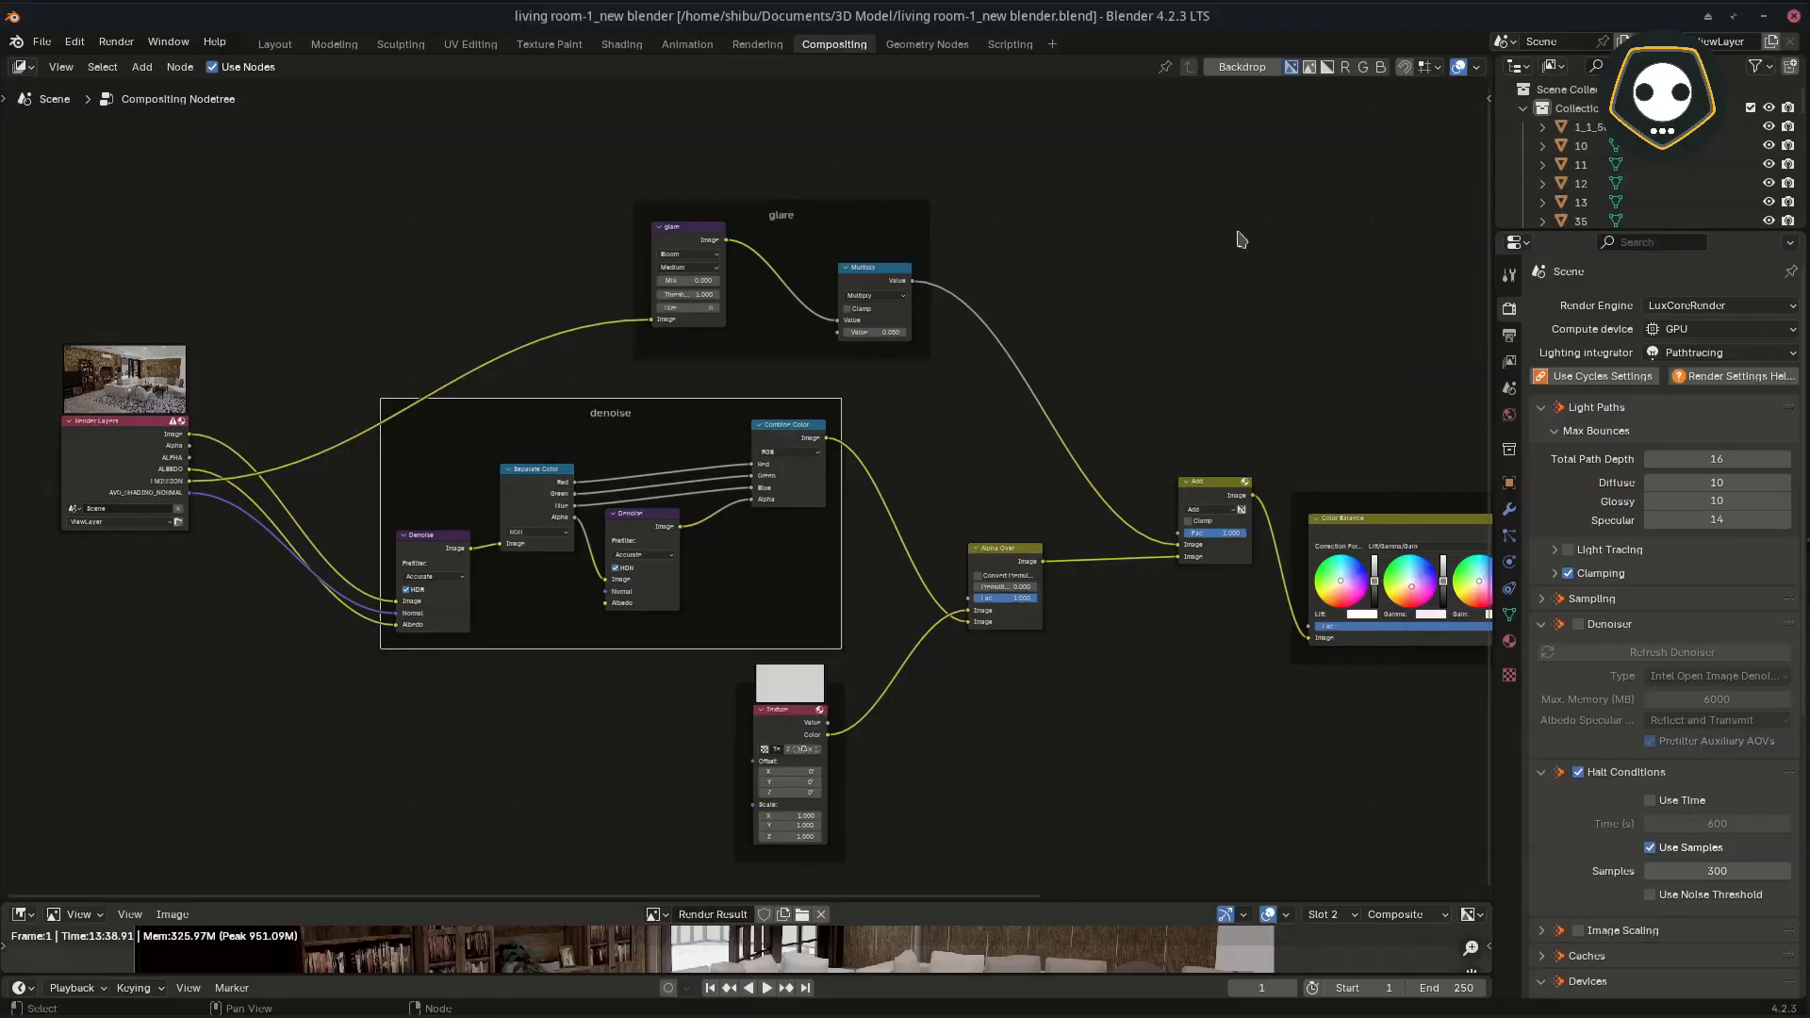
middle_click_drag(734, 510, 800, 558)
middle_click_drag(666, 583, 707, 598)
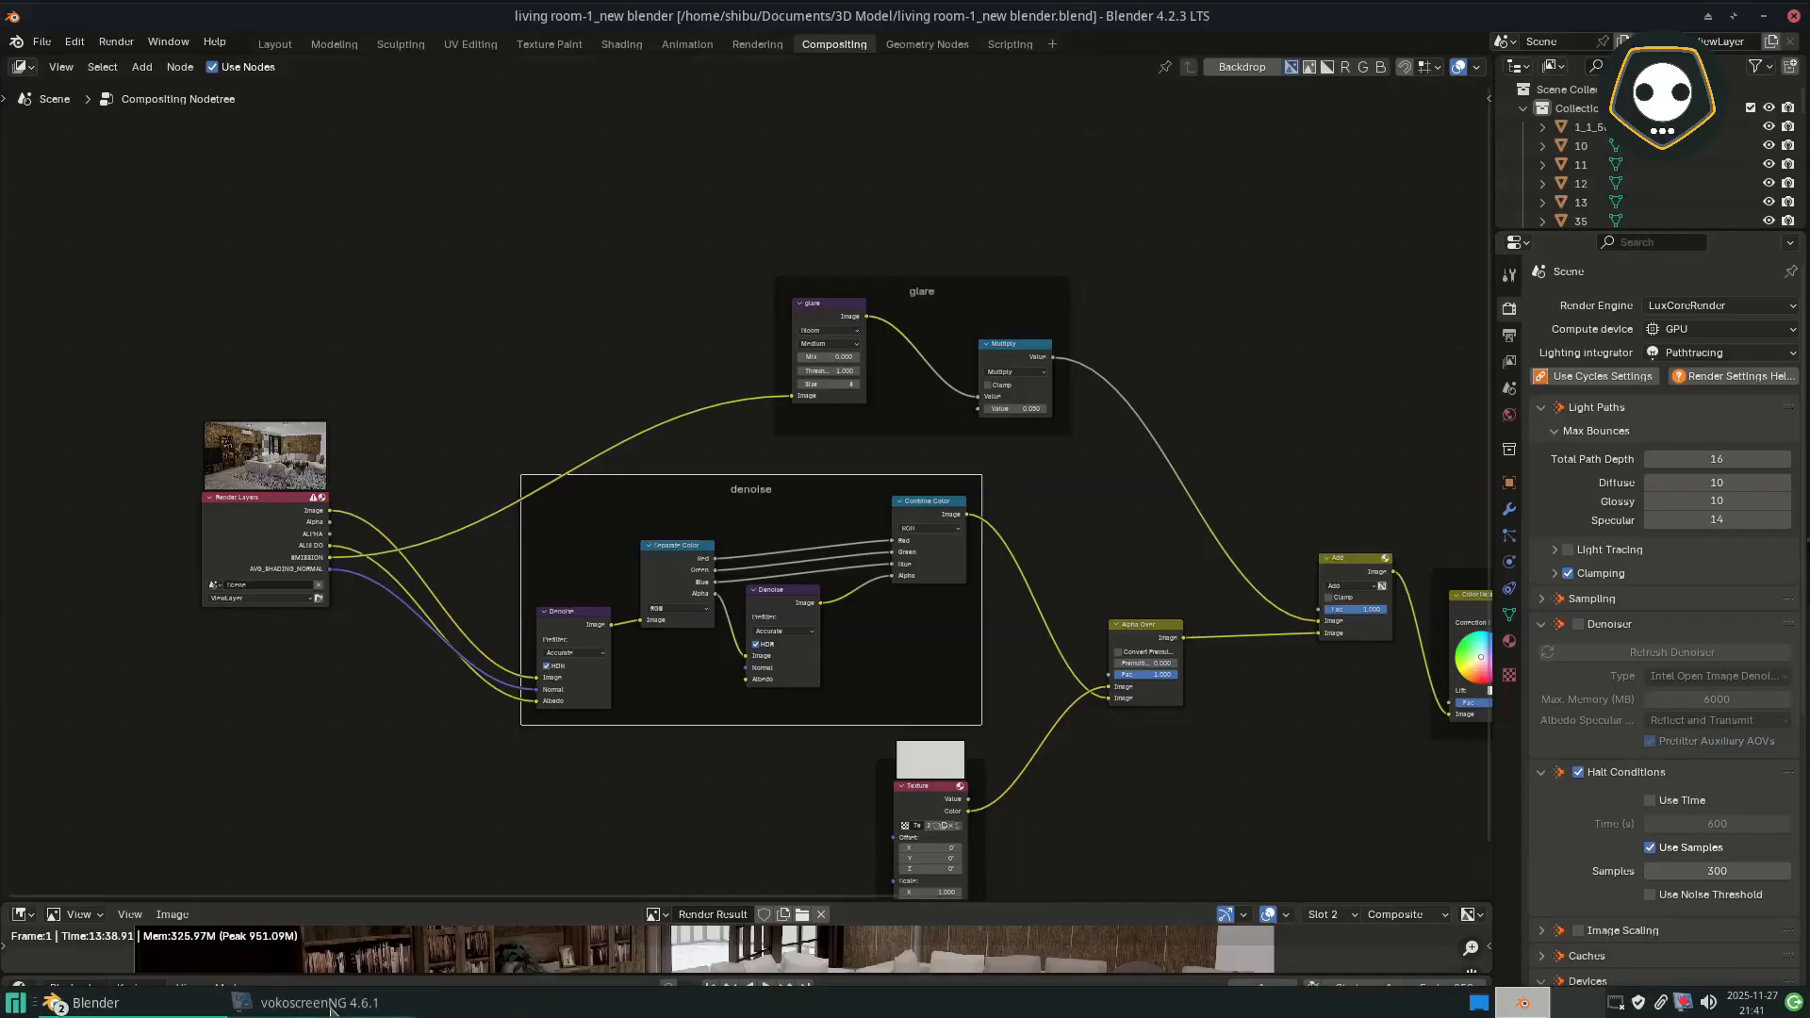
Step: Bring back the render window and examine the rug, sofa and armchair detail in the living room render up close
left_click(57, 1002)
left_click(114, 939)
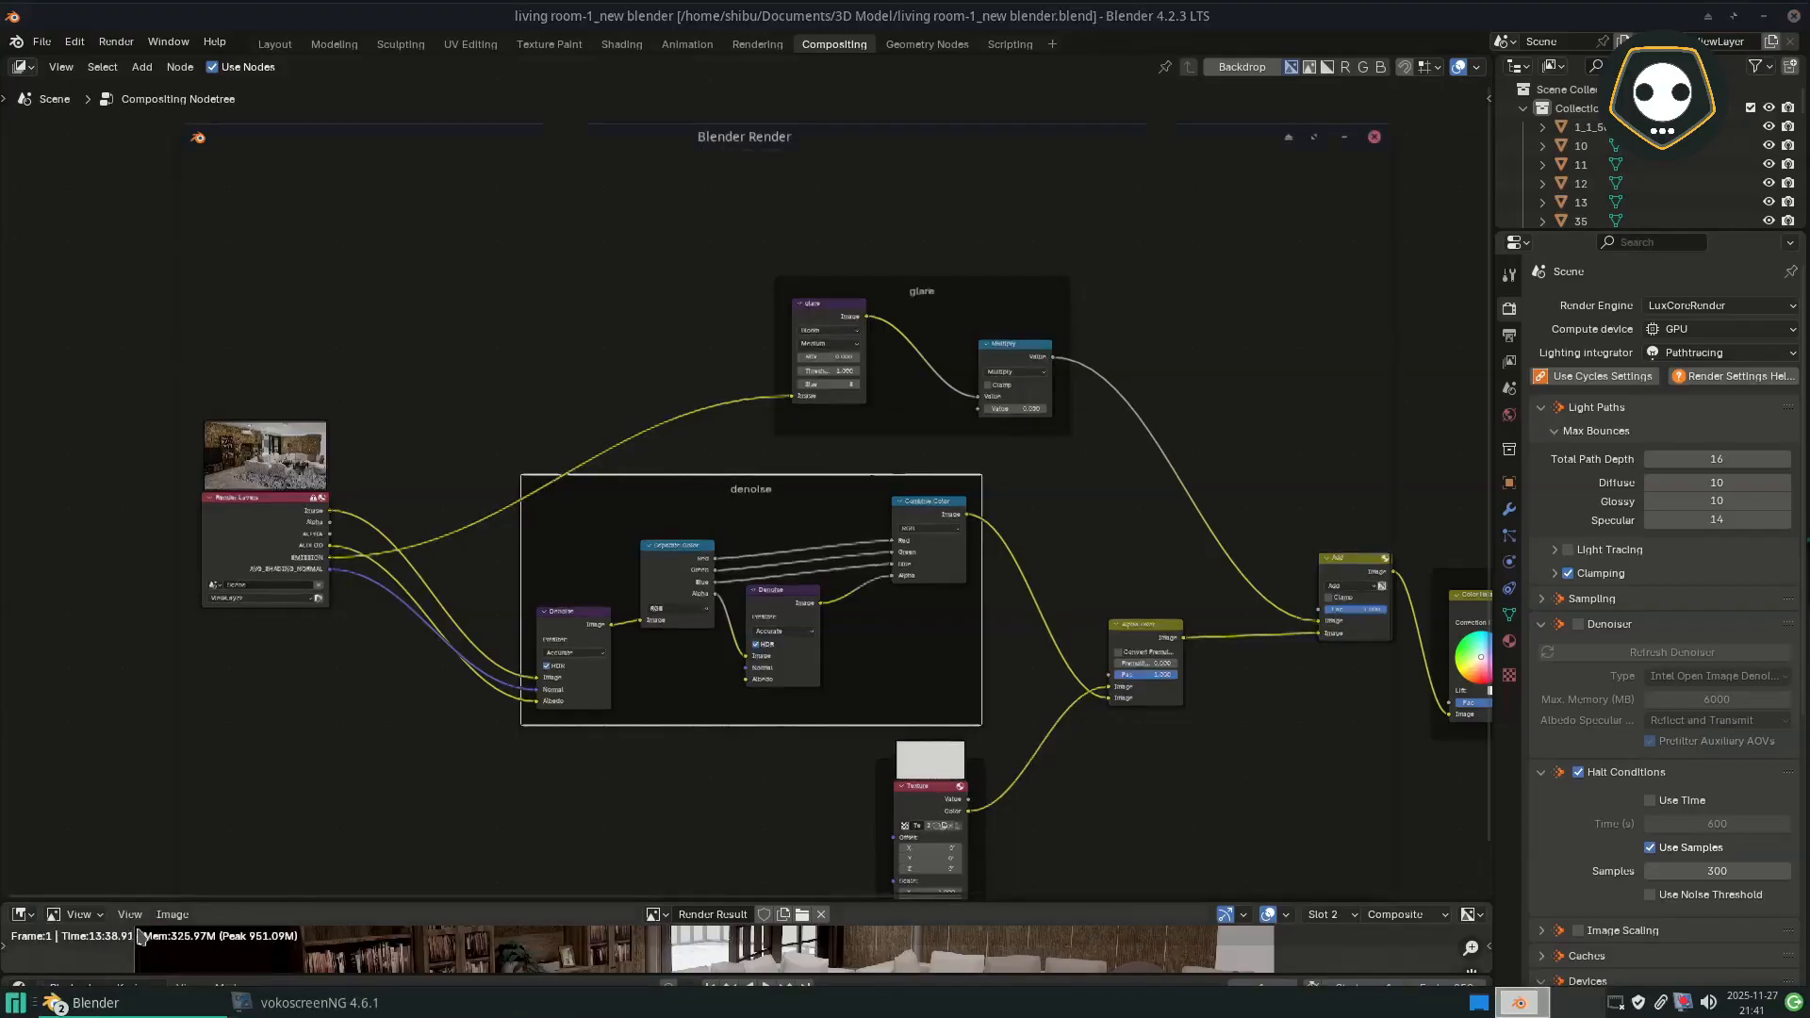
scroll(676, 566, "up", 1)
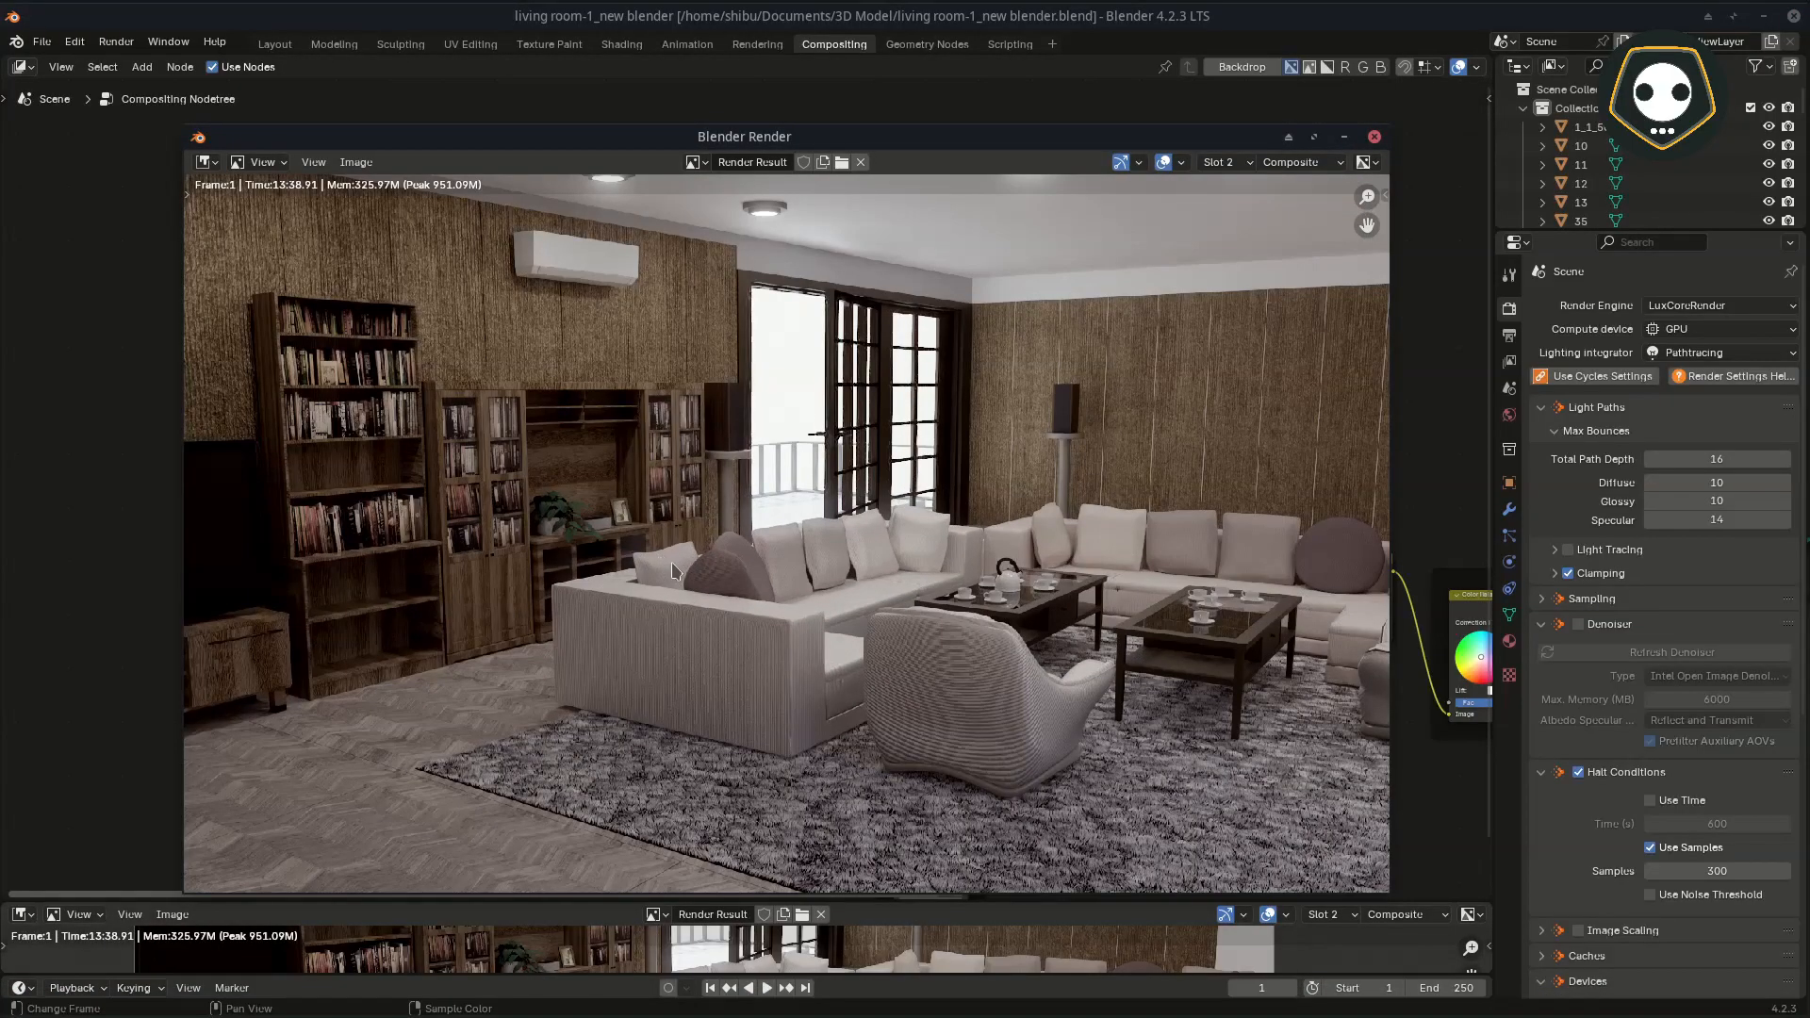
middle_click_drag(676, 571, 736, 592)
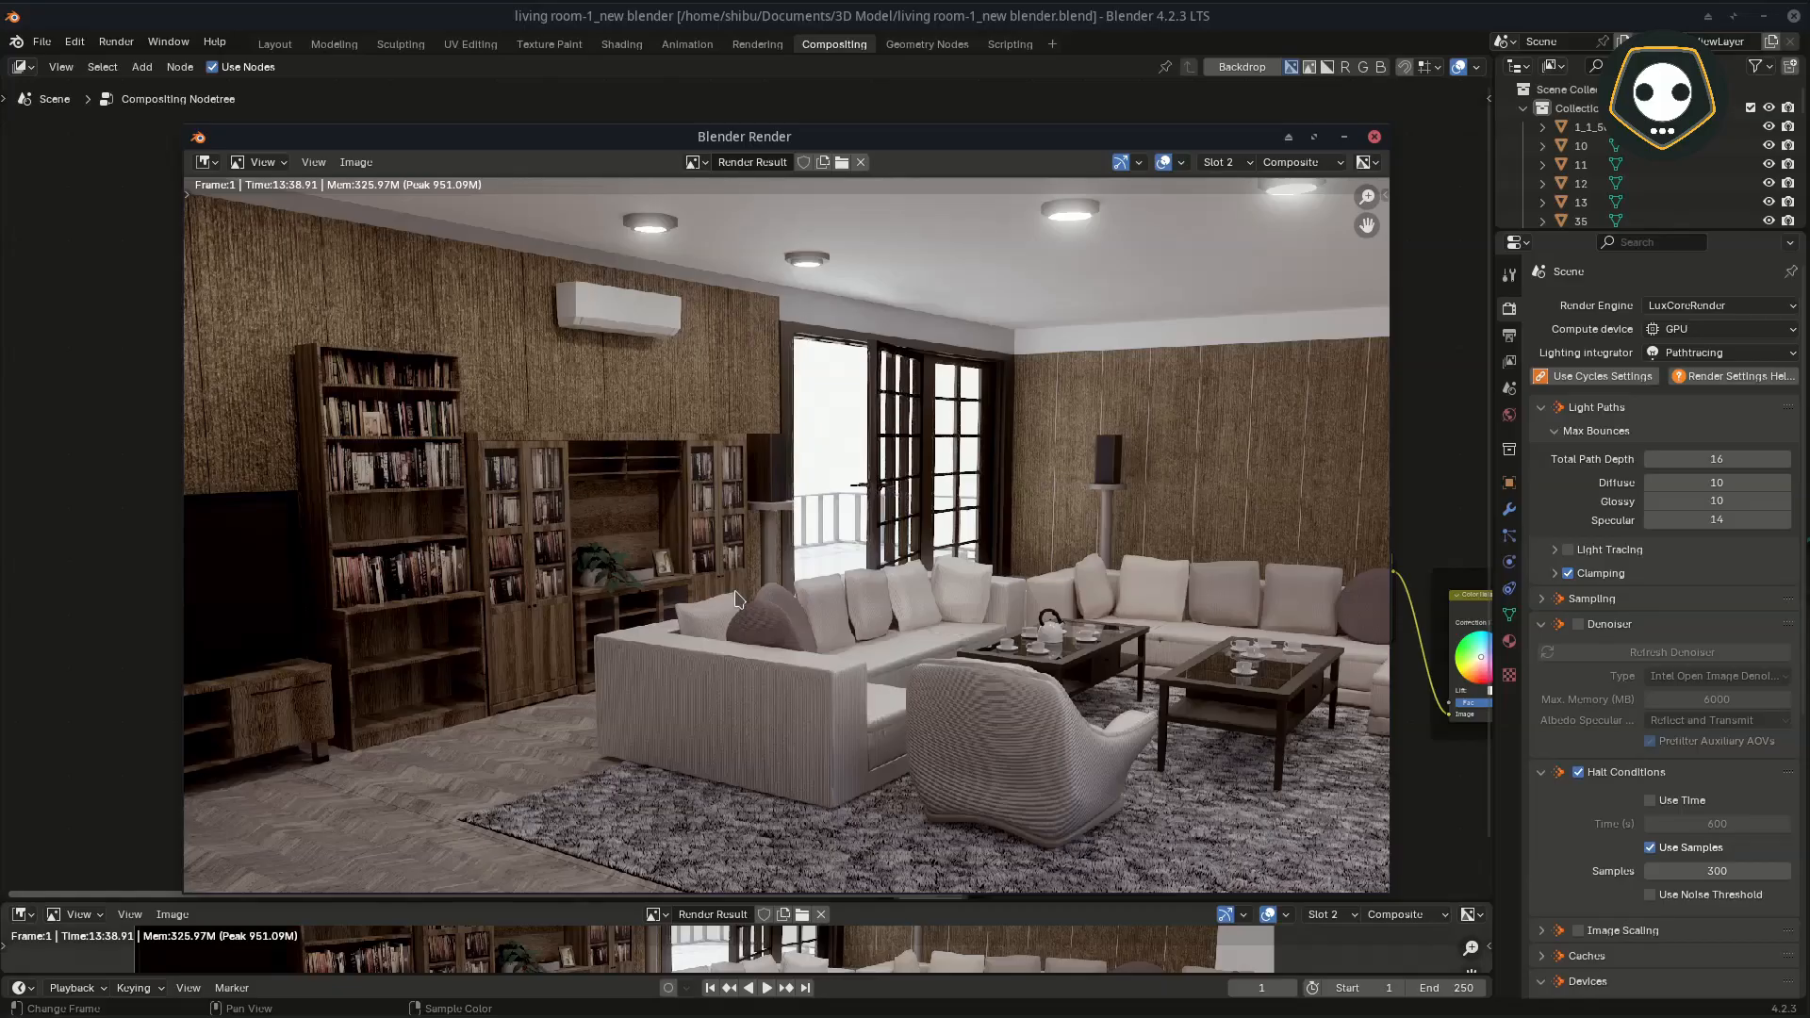
scroll(759, 565, "up", 1)
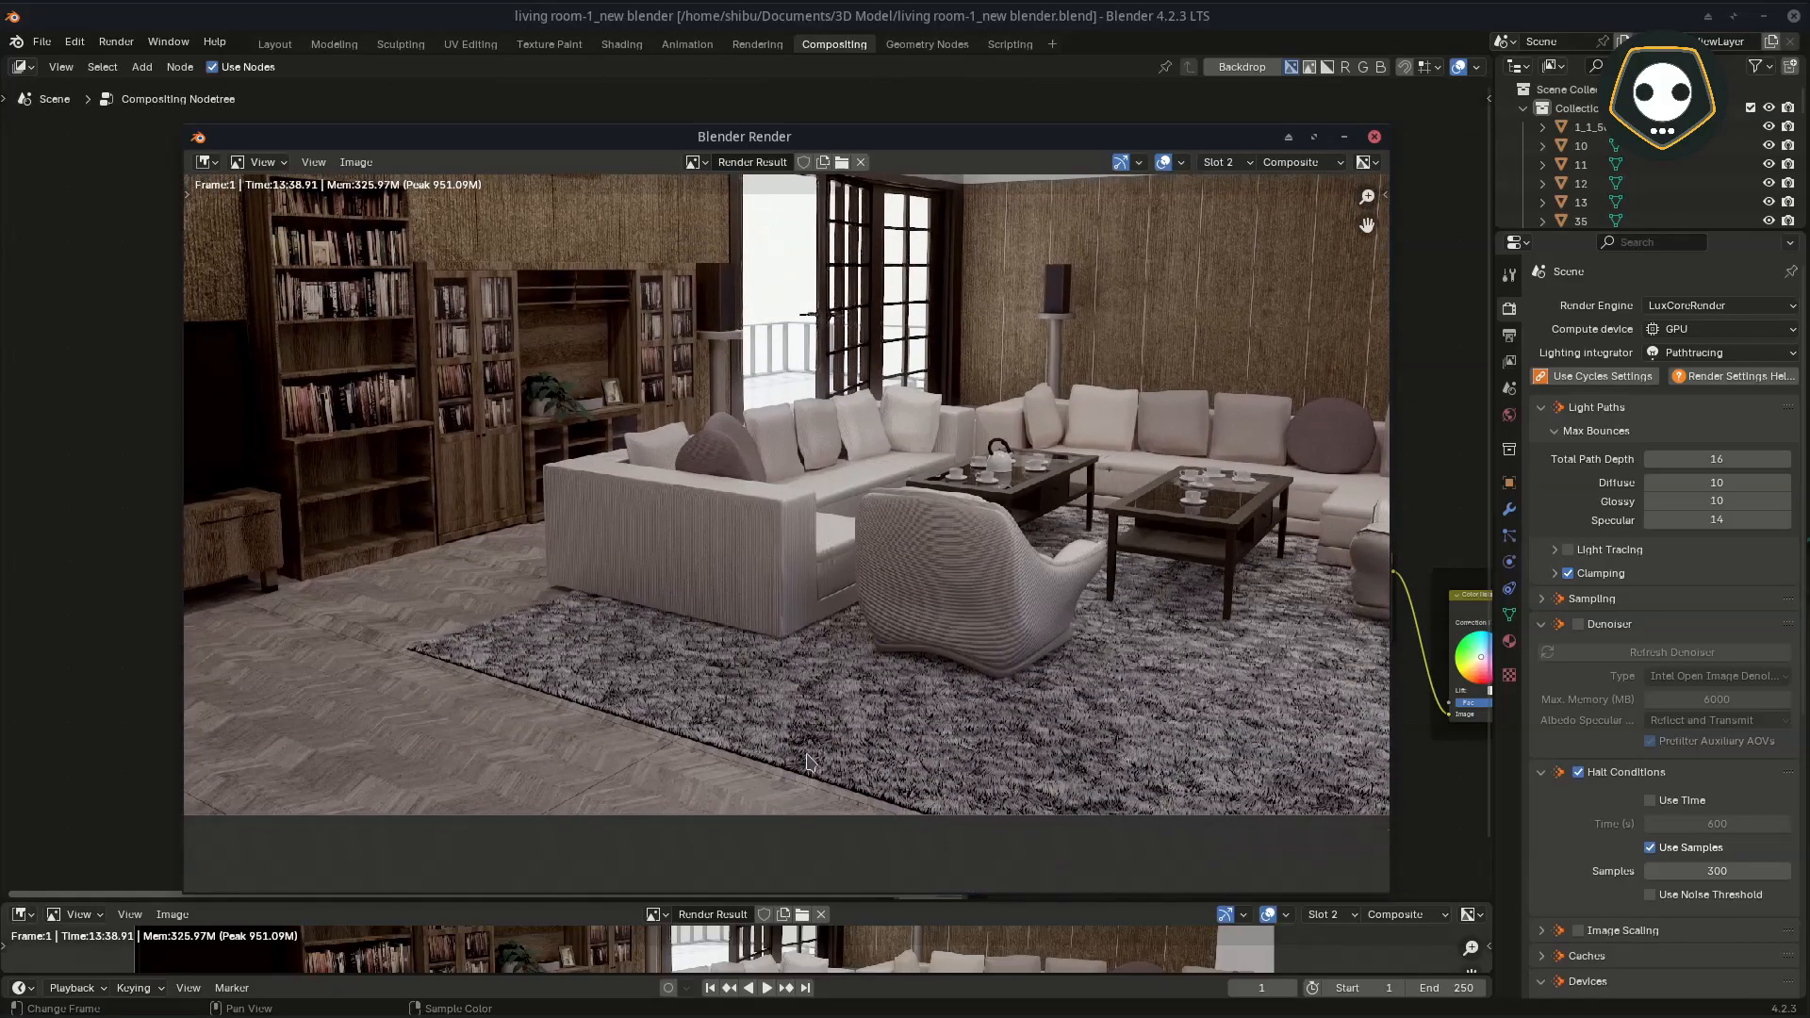
scroll(809, 762, "up", 2)
scroll(808, 761, "up", 3)
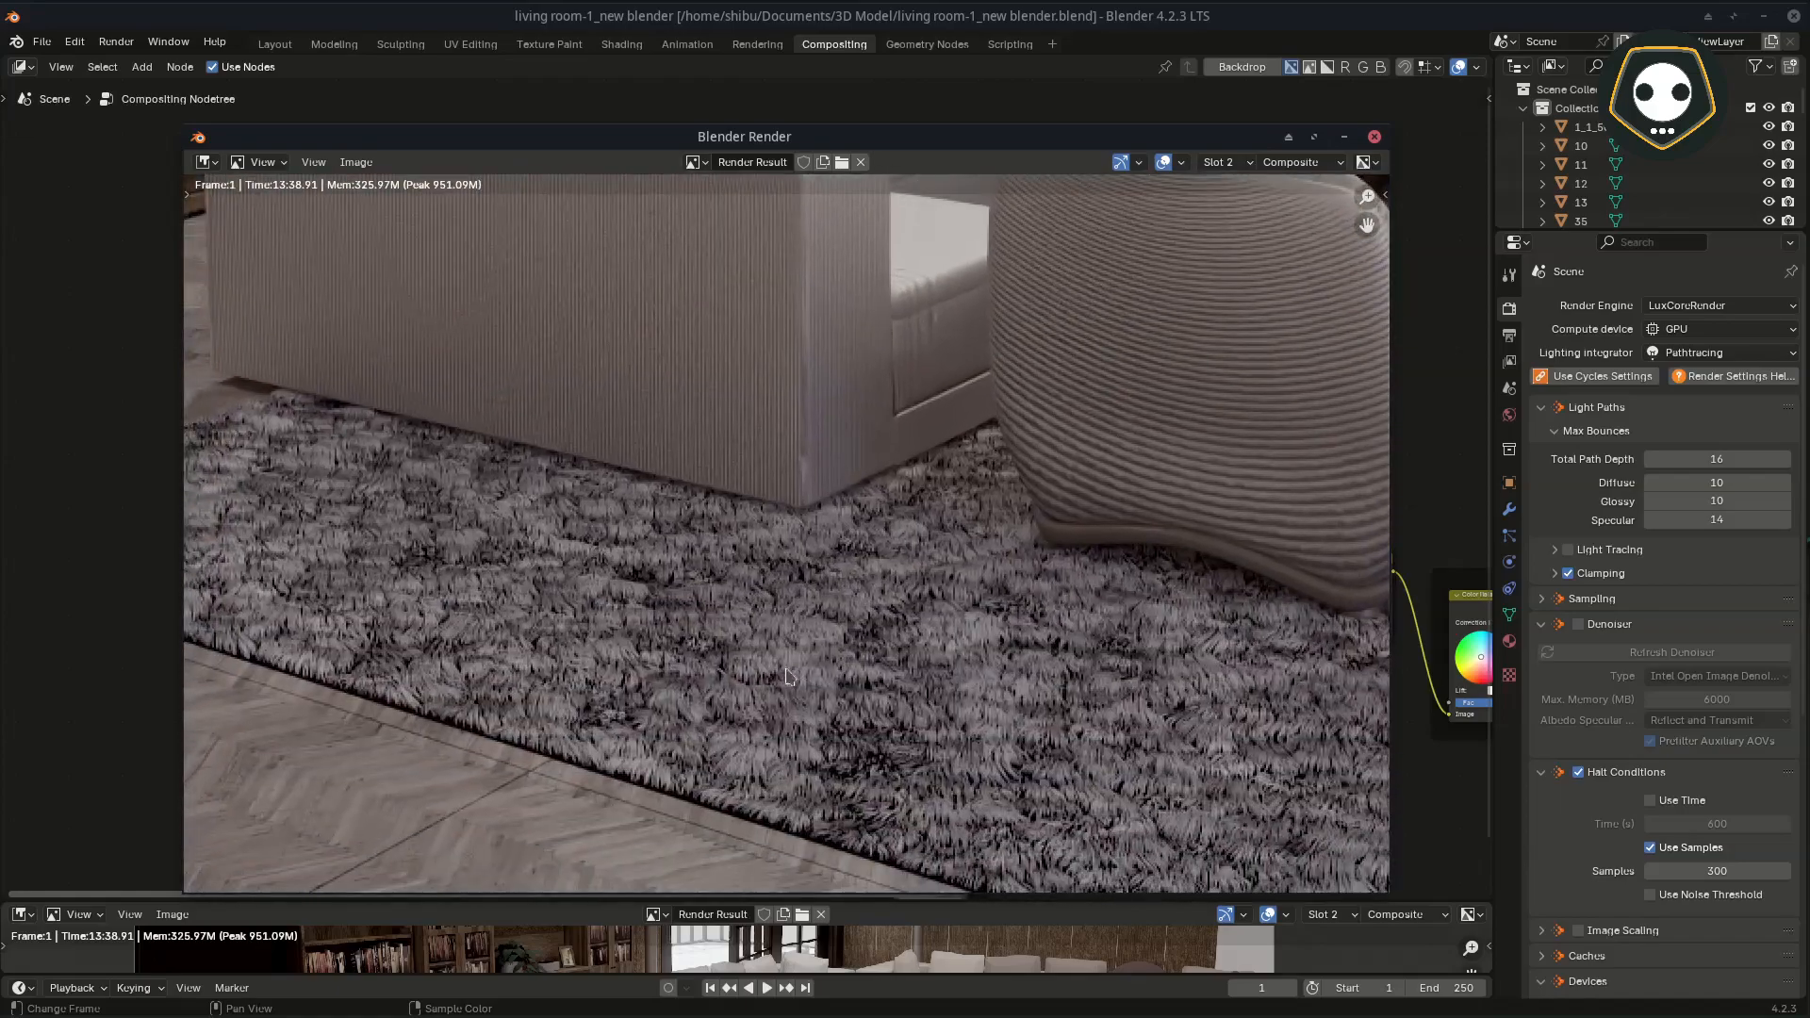
scroll(823, 738, "up", 3)
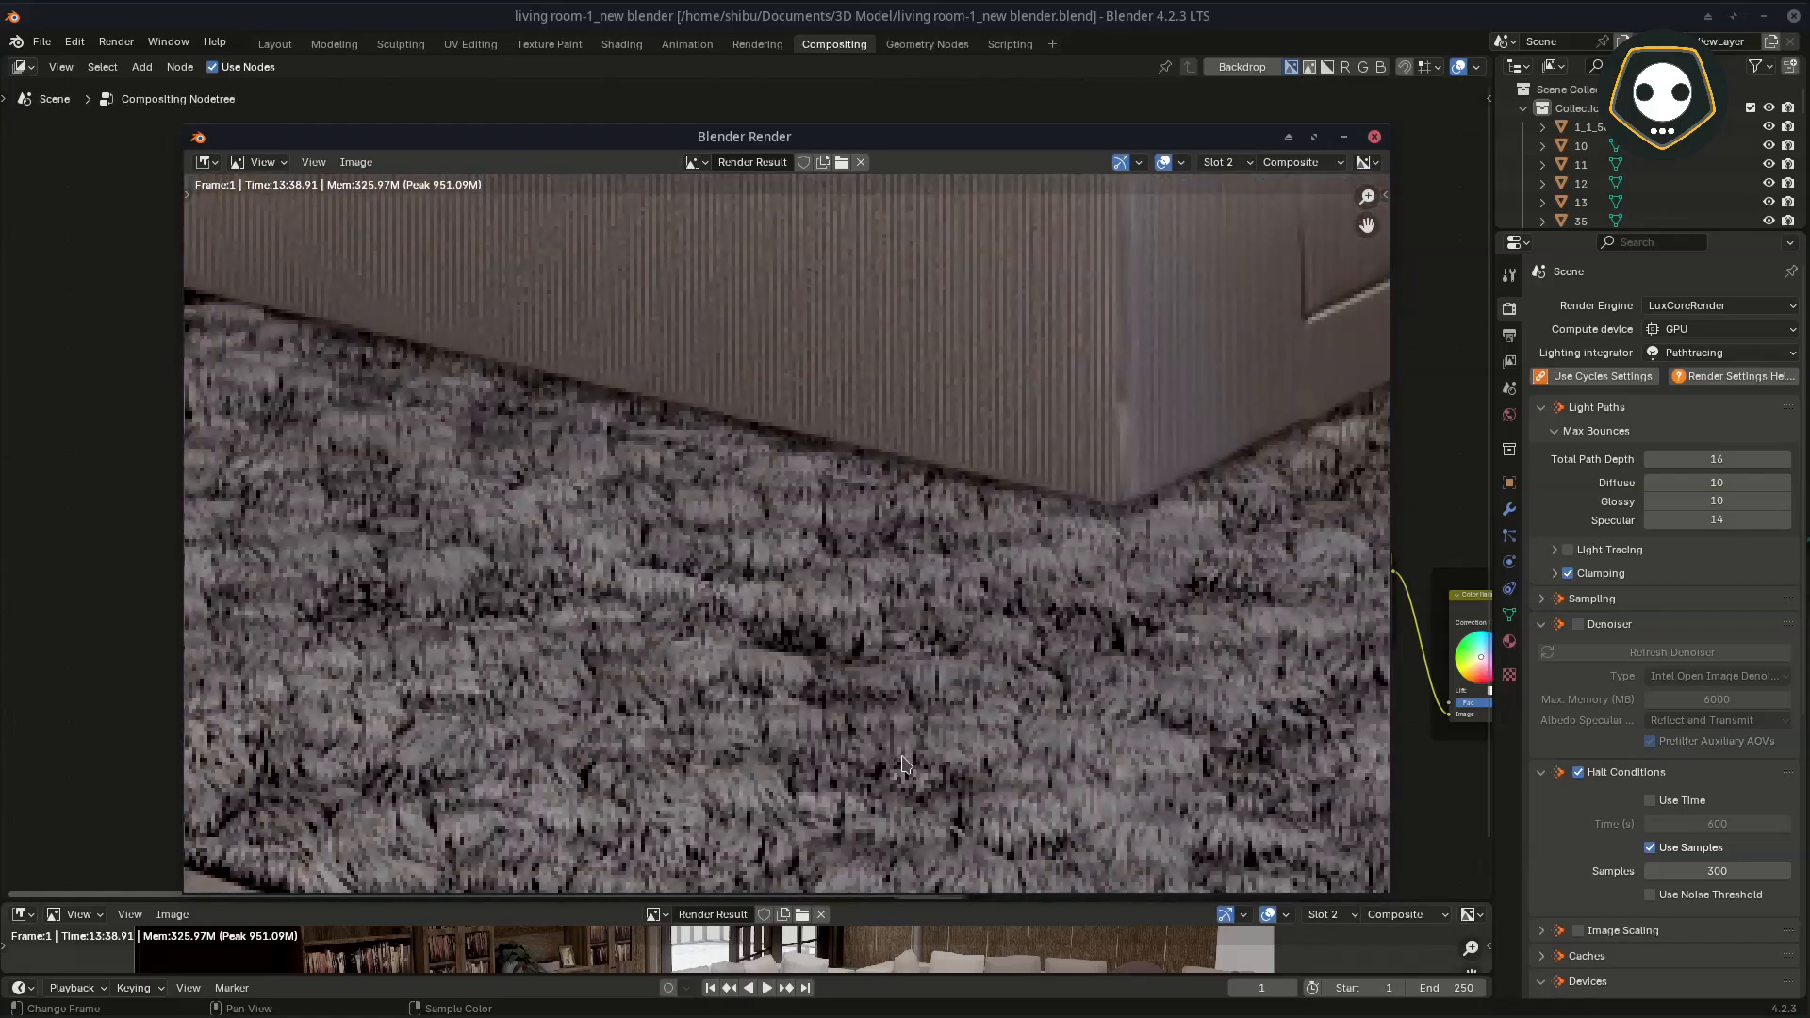
scroll(902, 763, "down", 3)
scroll(894, 703, "down", 3)
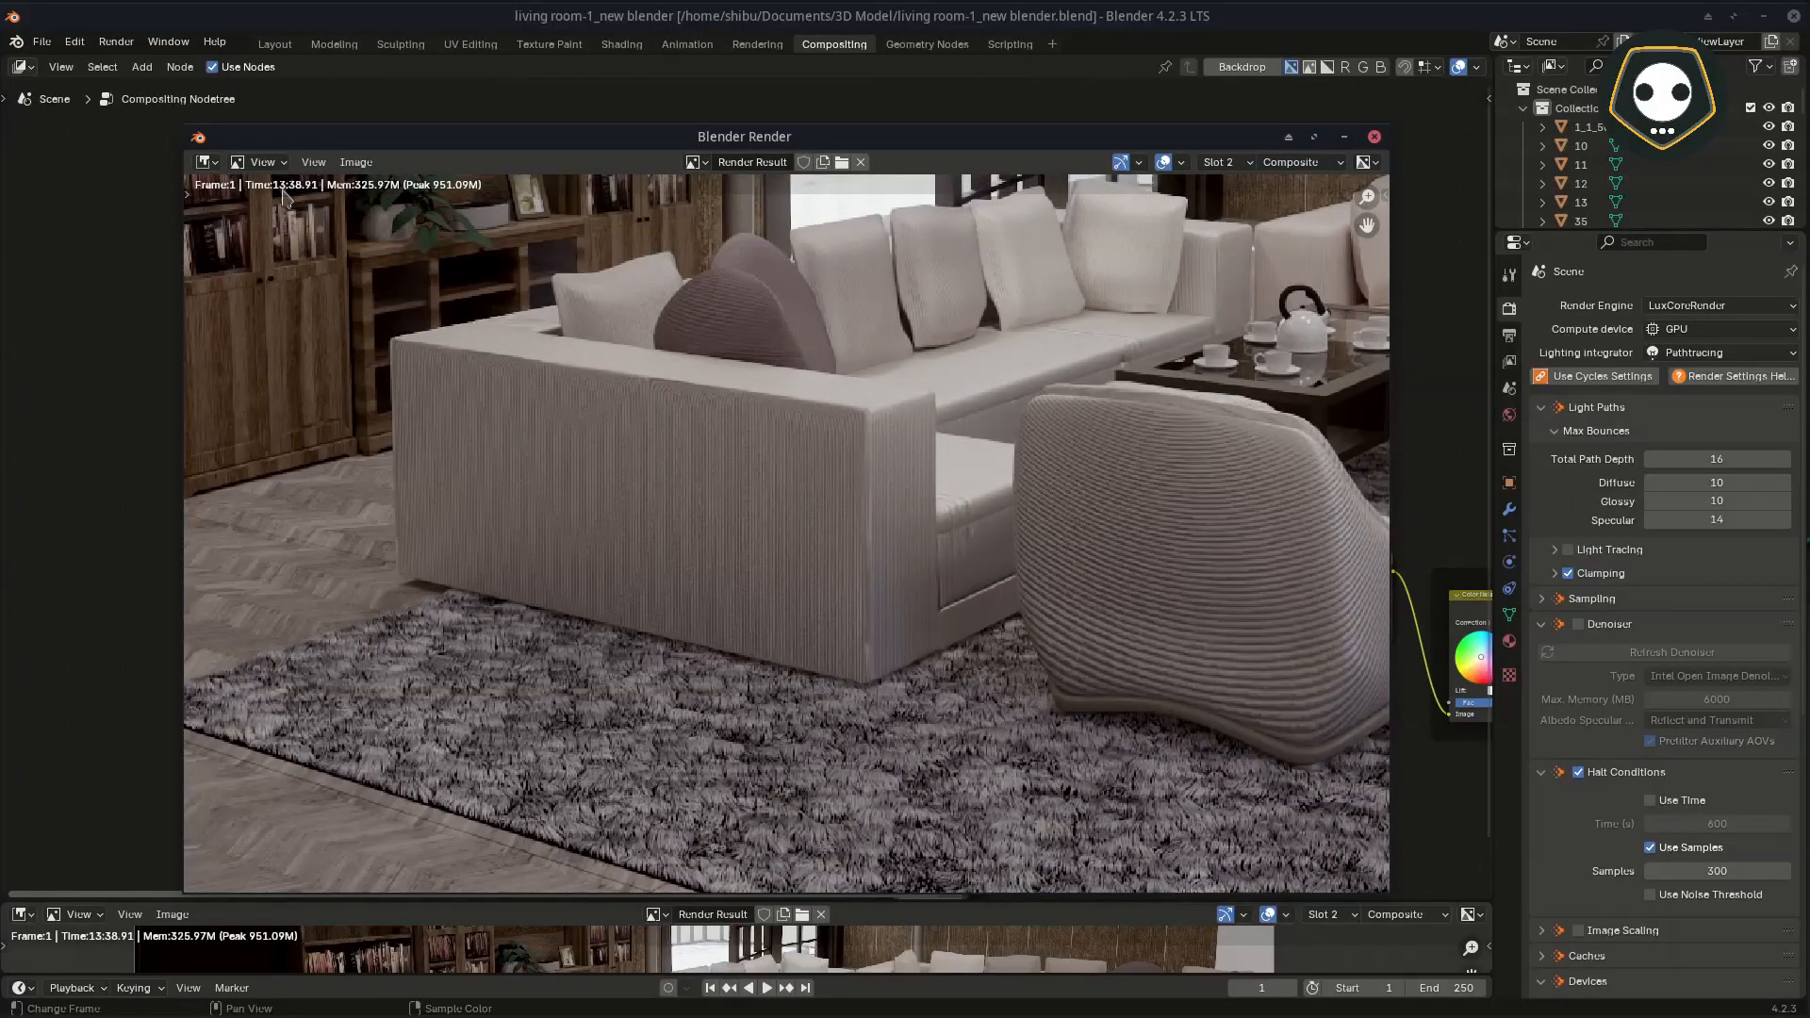
Step: Reposition the render window, view the entire living room render, and minimise the window
left_click_drag(400, 132, 498, 191)
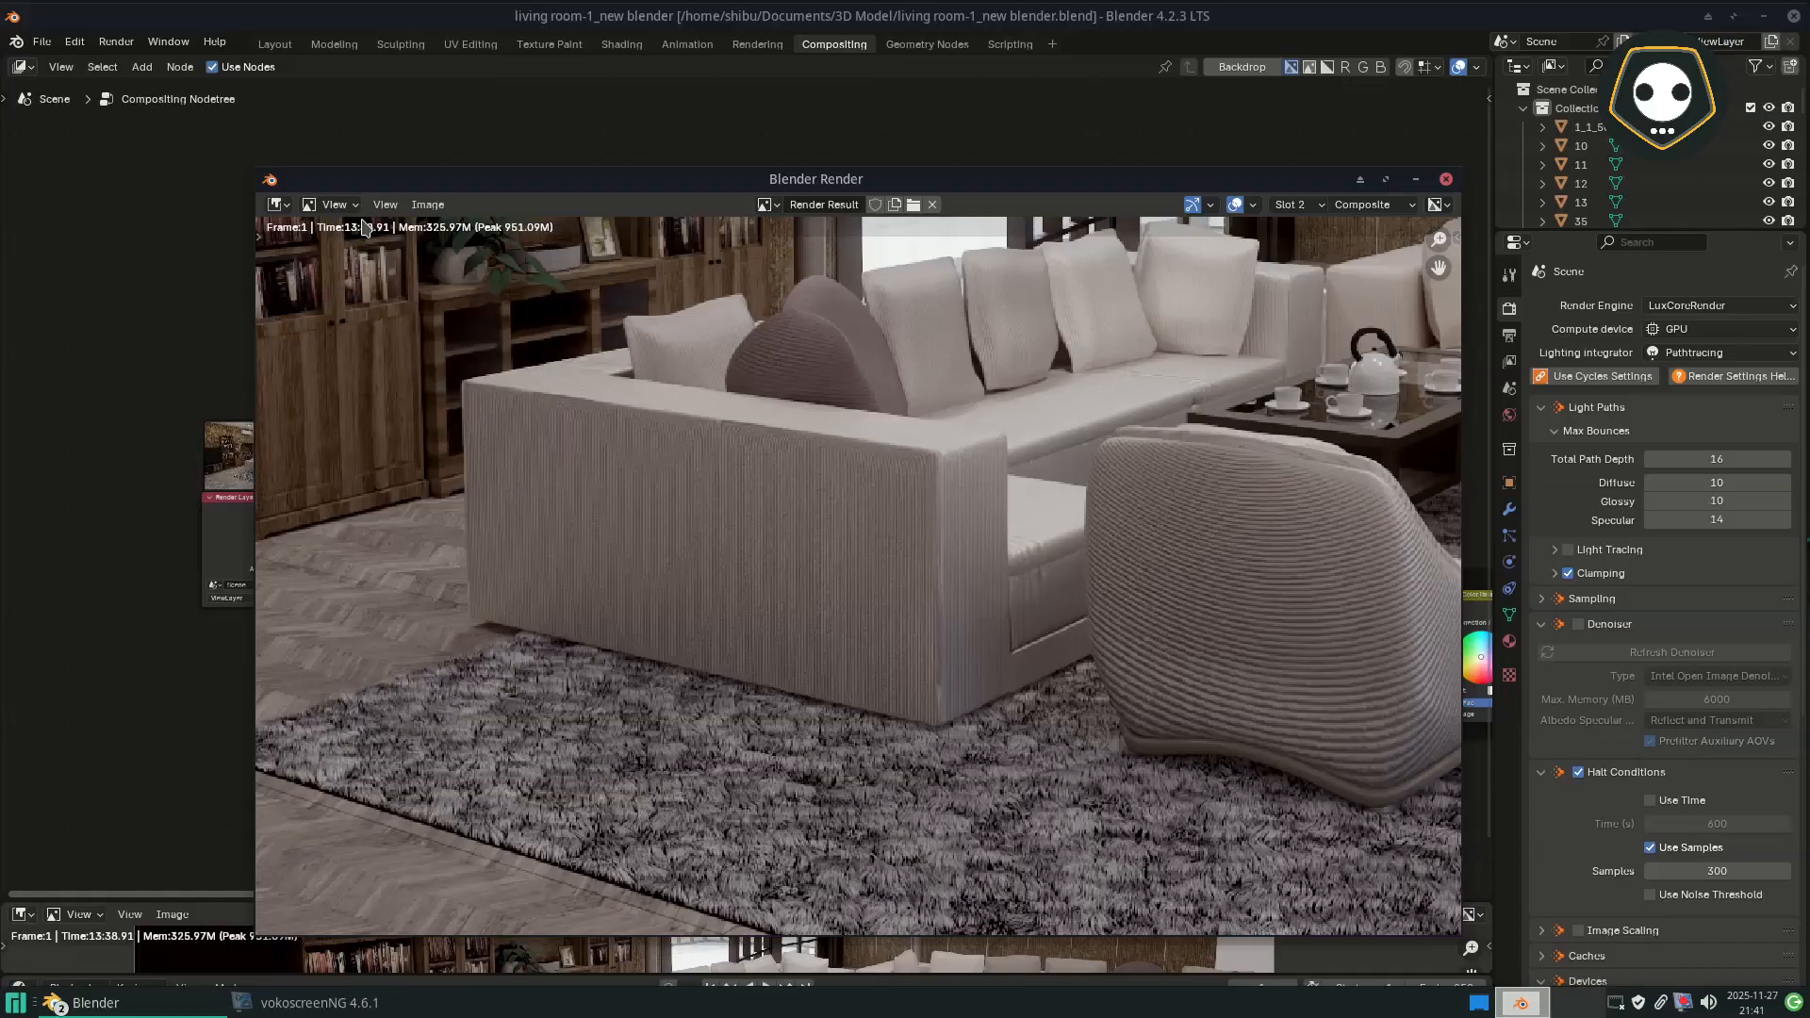
scroll(533, 543, "down", 3)
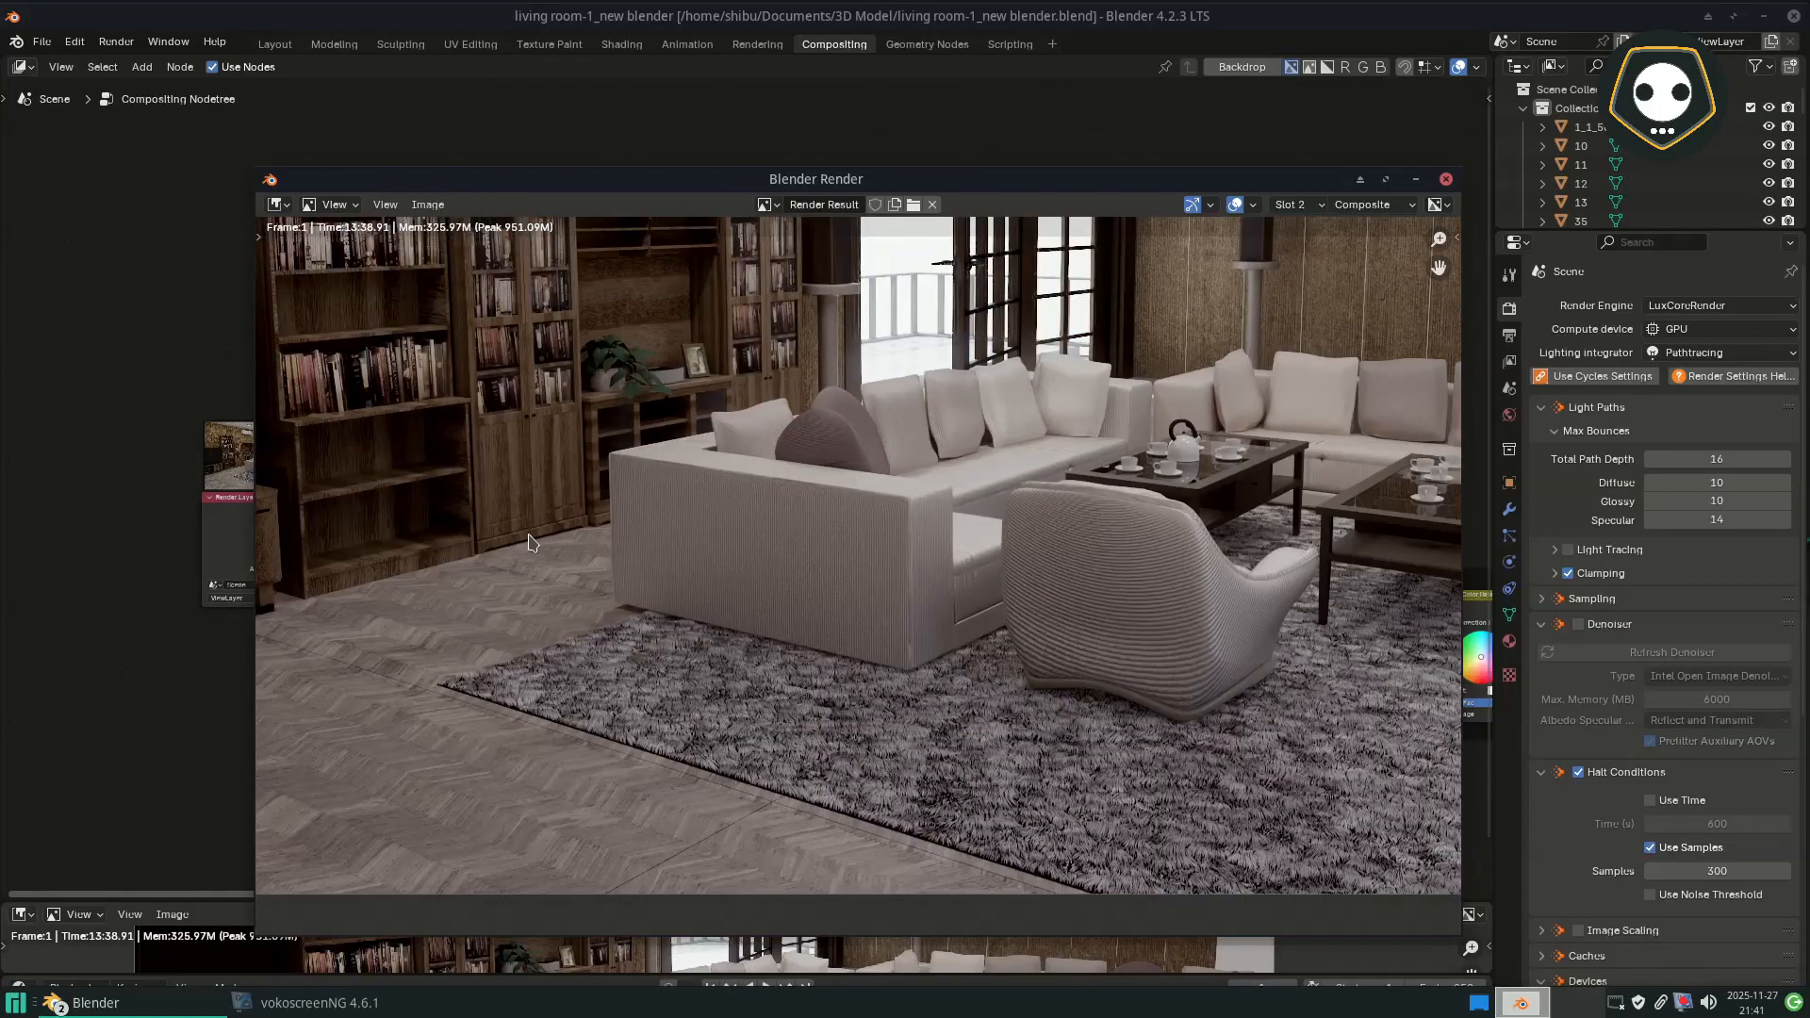
middle_click_drag(728, 537, 710, 671)
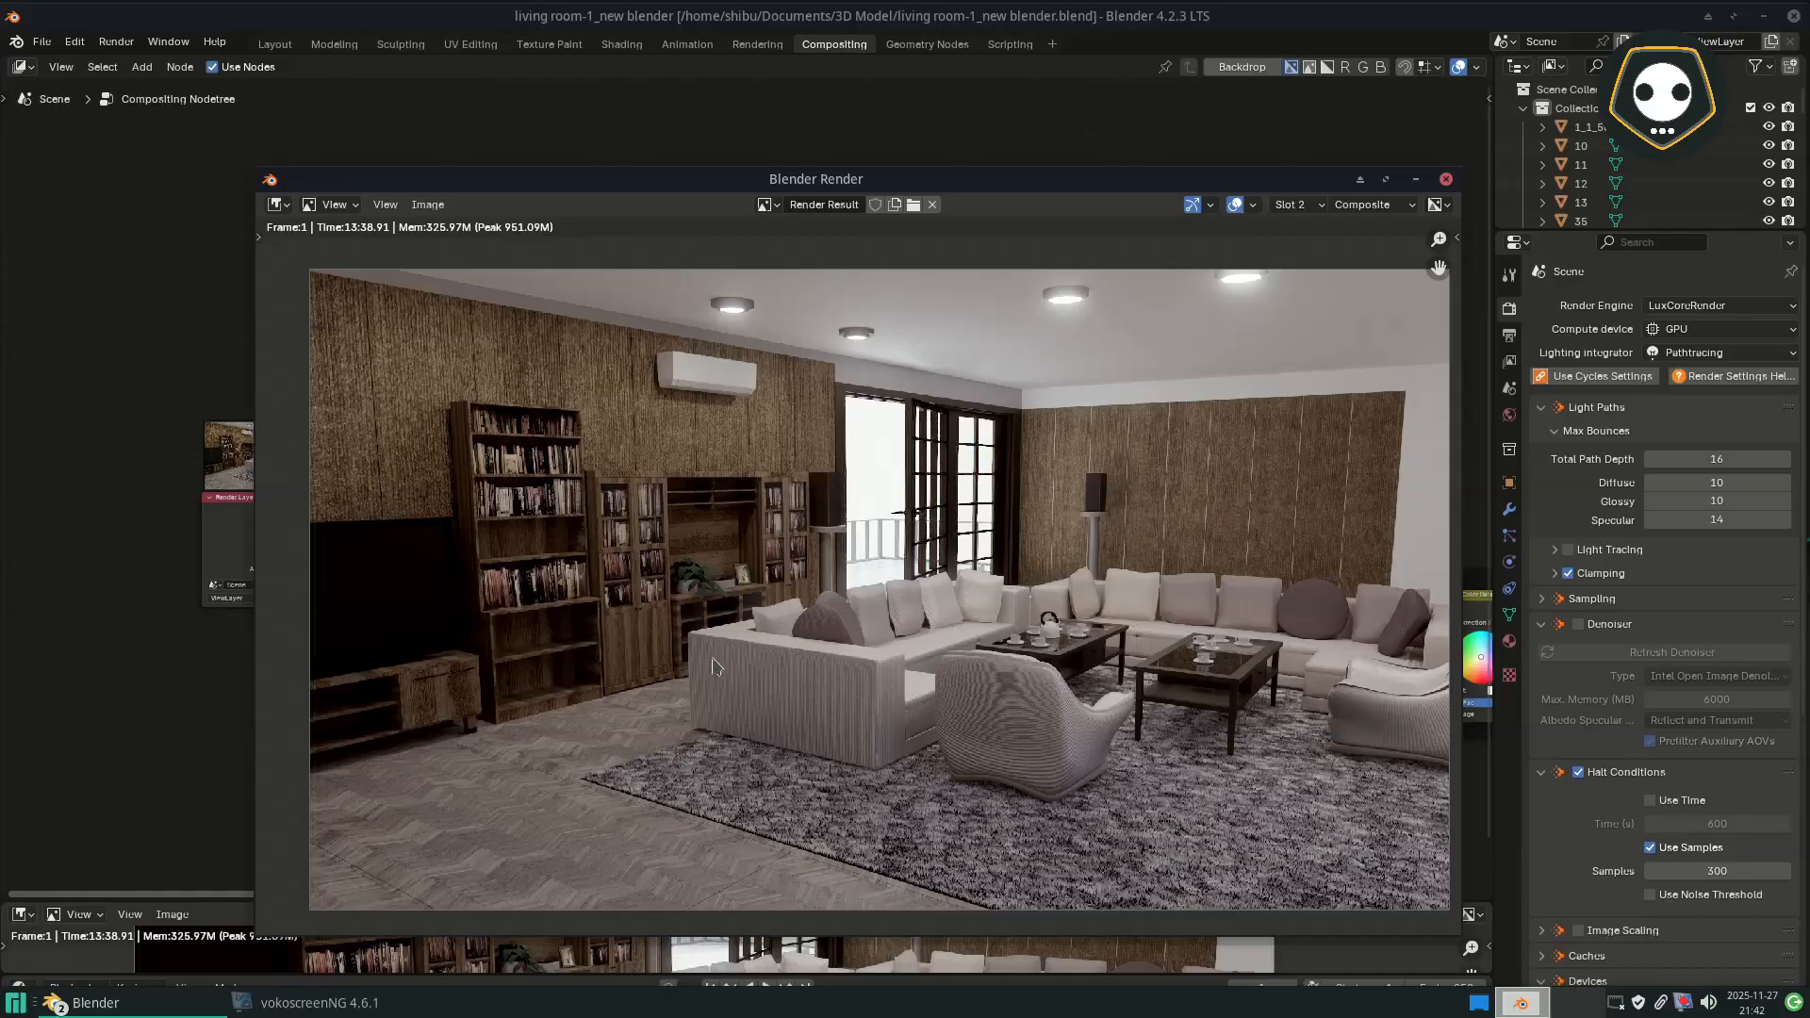
left_click_drag(1038, 179, 935, 137)
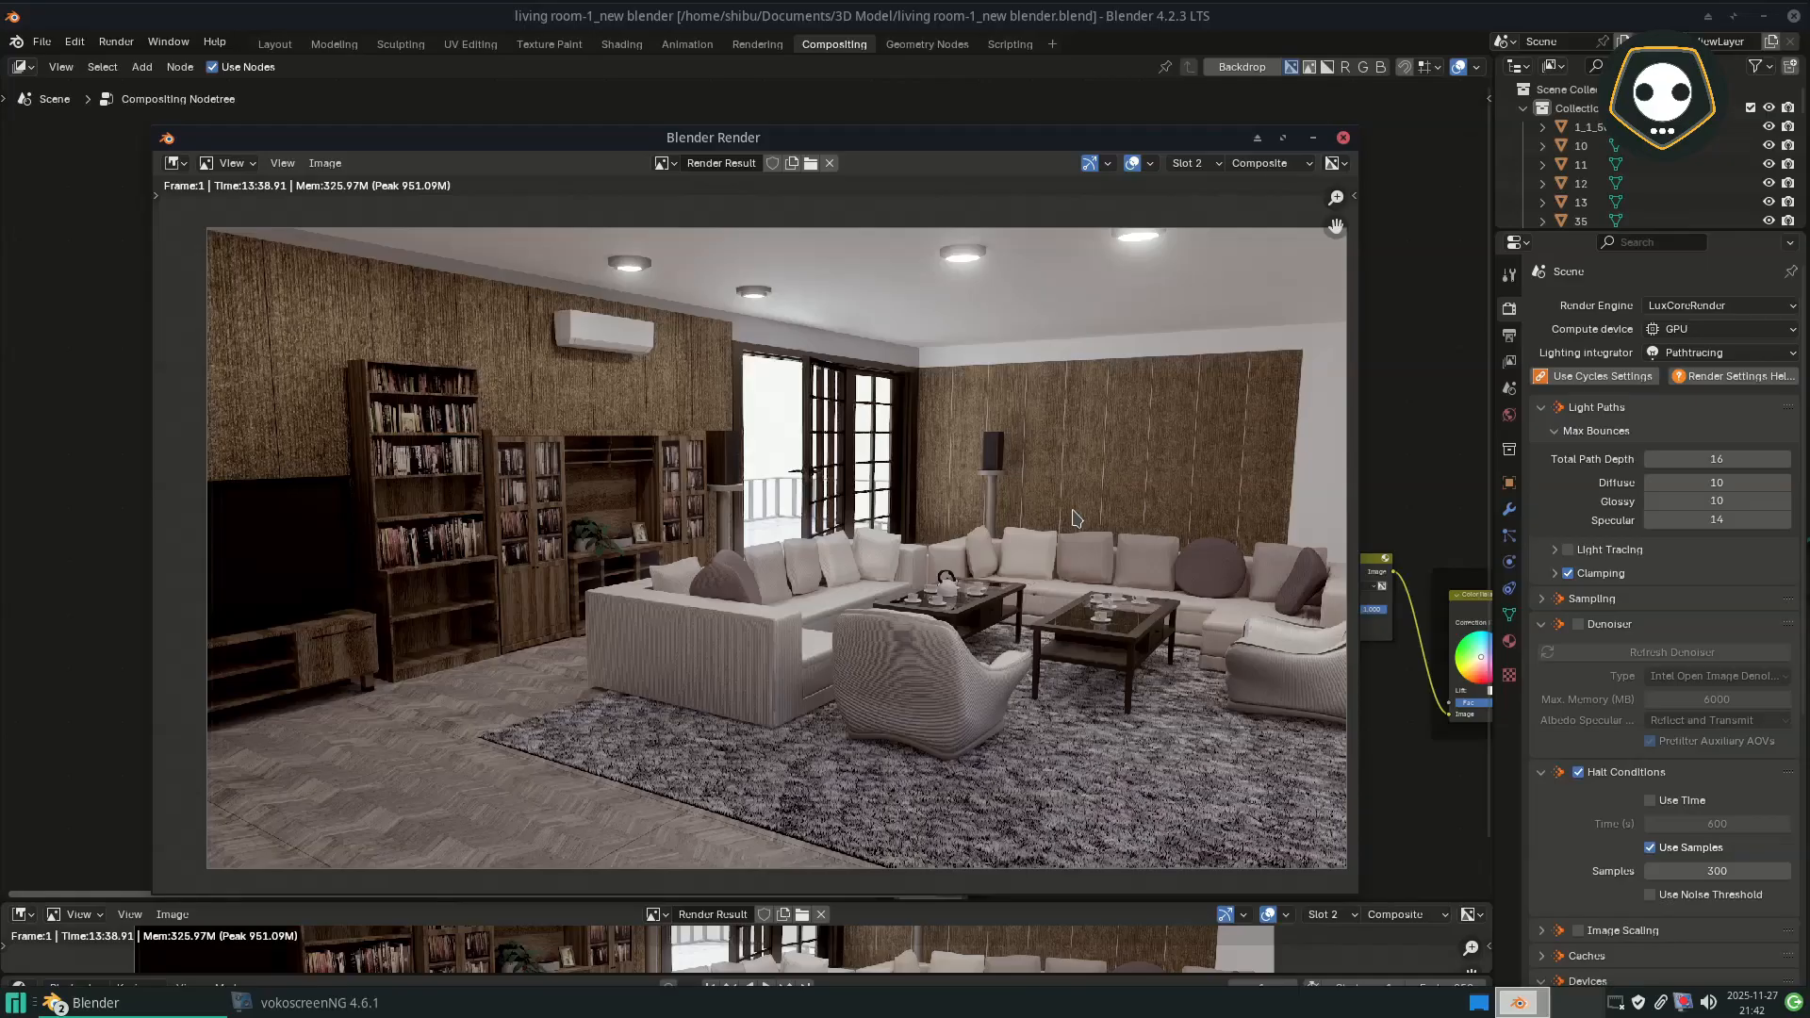
left_click(1316, 139)
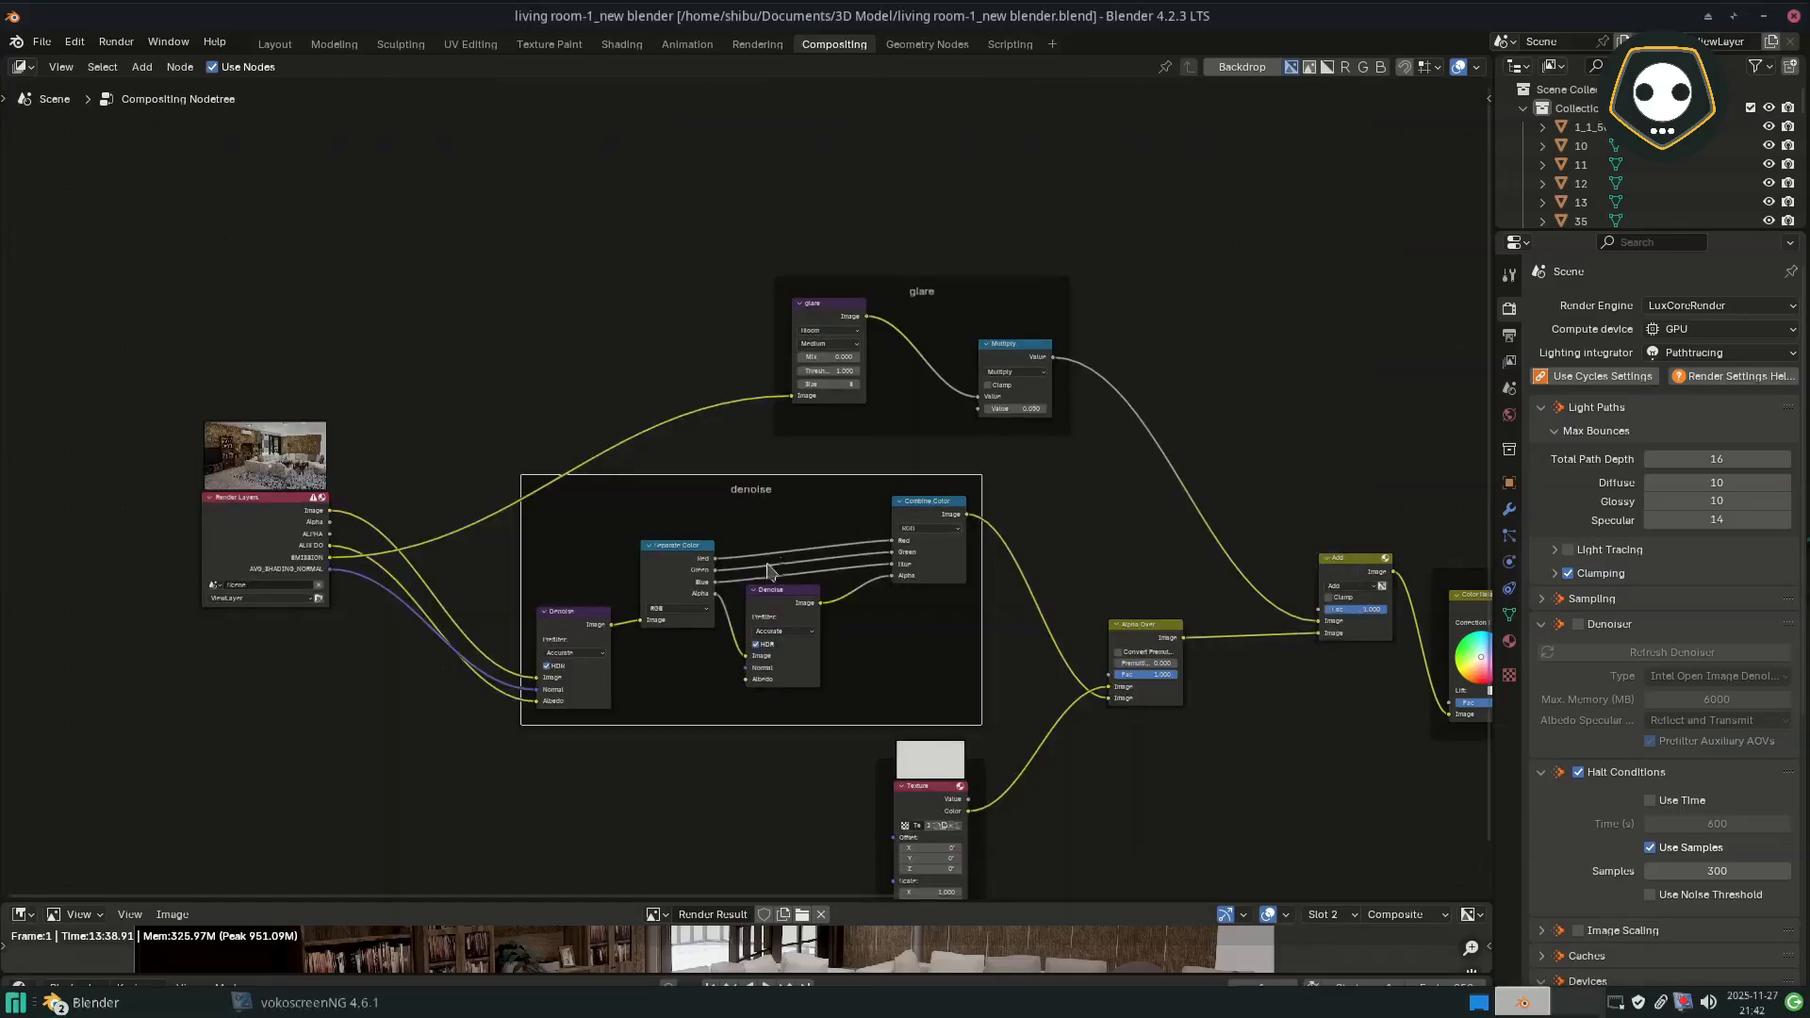
Step: Examine the denoise frame's nodes and how the Render Layers outputs feed the first Denoise node
middle_click_drag(745, 557, 915, 559)
scroll(801, 564, "up", 1)
scroll(801, 570, "up", 1)
middle_click_drag(1023, 577, 966, 554)
scroll(884, 545, "up", 1)
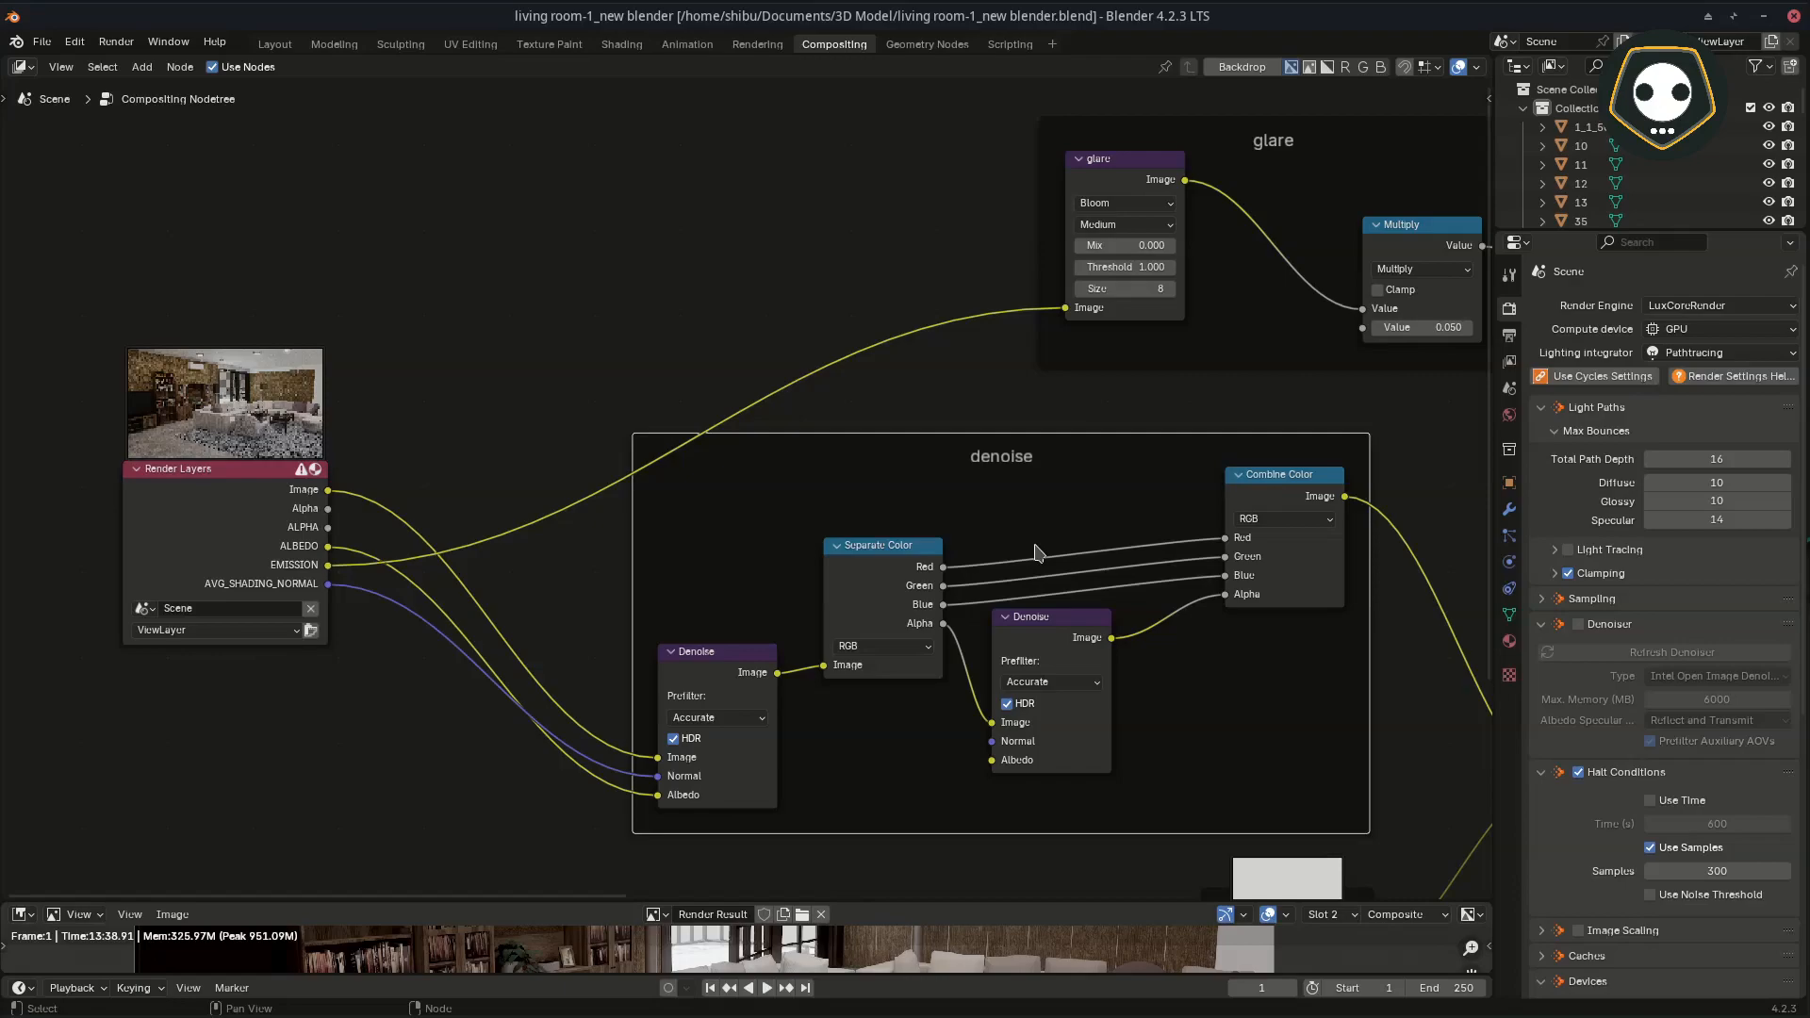
middle_click_drag(716, 627, 793, 647)
scroll(440, 600, "up", 1)
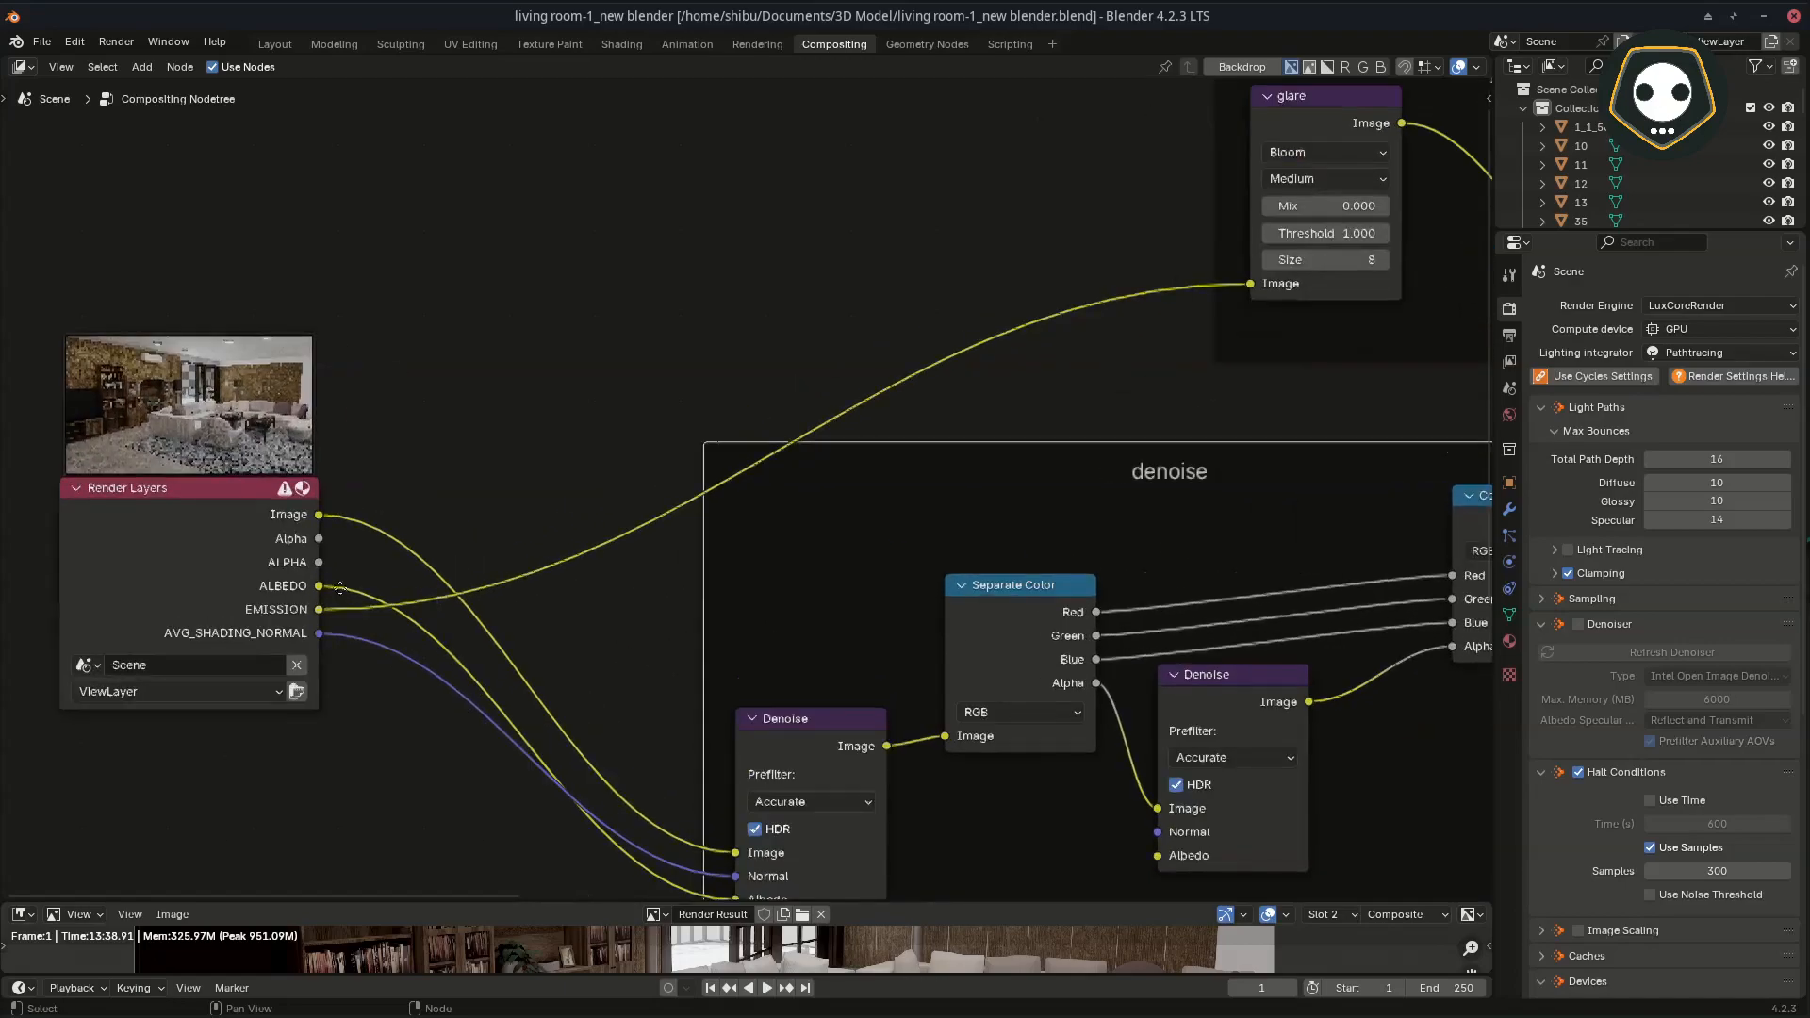
middle_click_drag(340, 588, 585, 523)
scroll(510, 500, "up", 2)
middle_click_drag(487, 493, 528, 515)
middle_click_drag(985, 565, 577, 464)
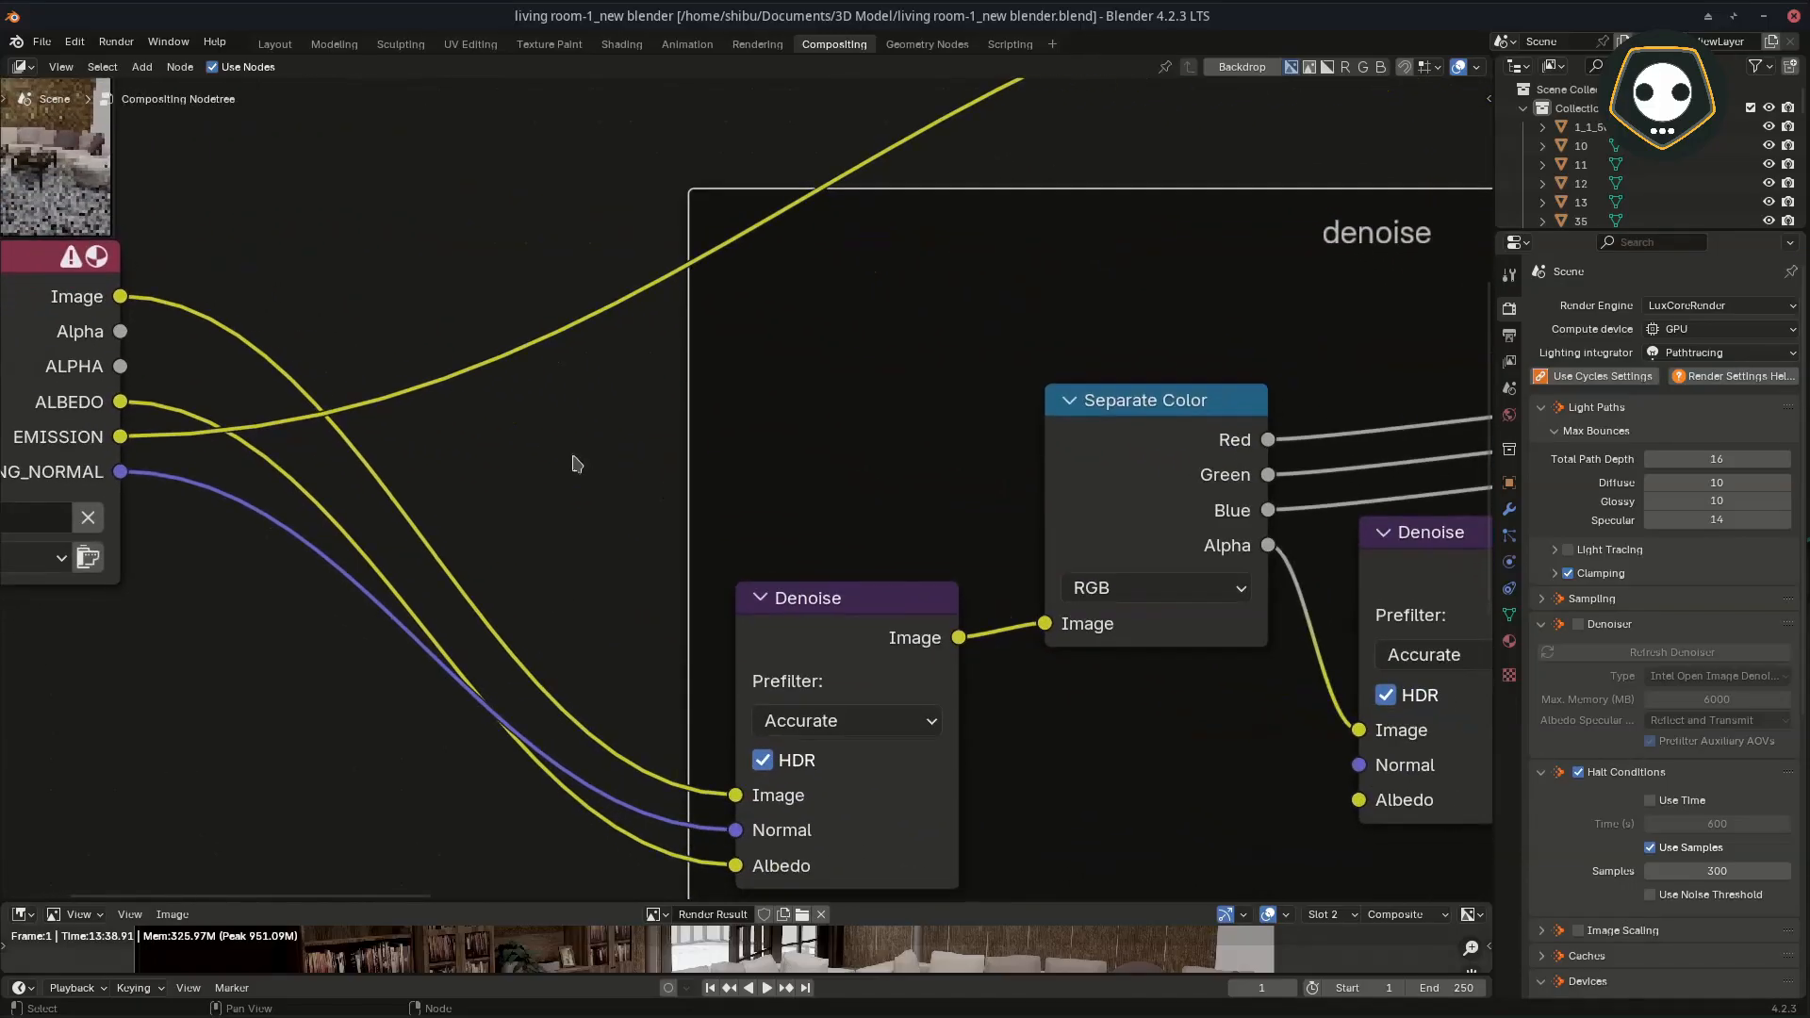
middle_click_drag(816, 577, 661, 549)
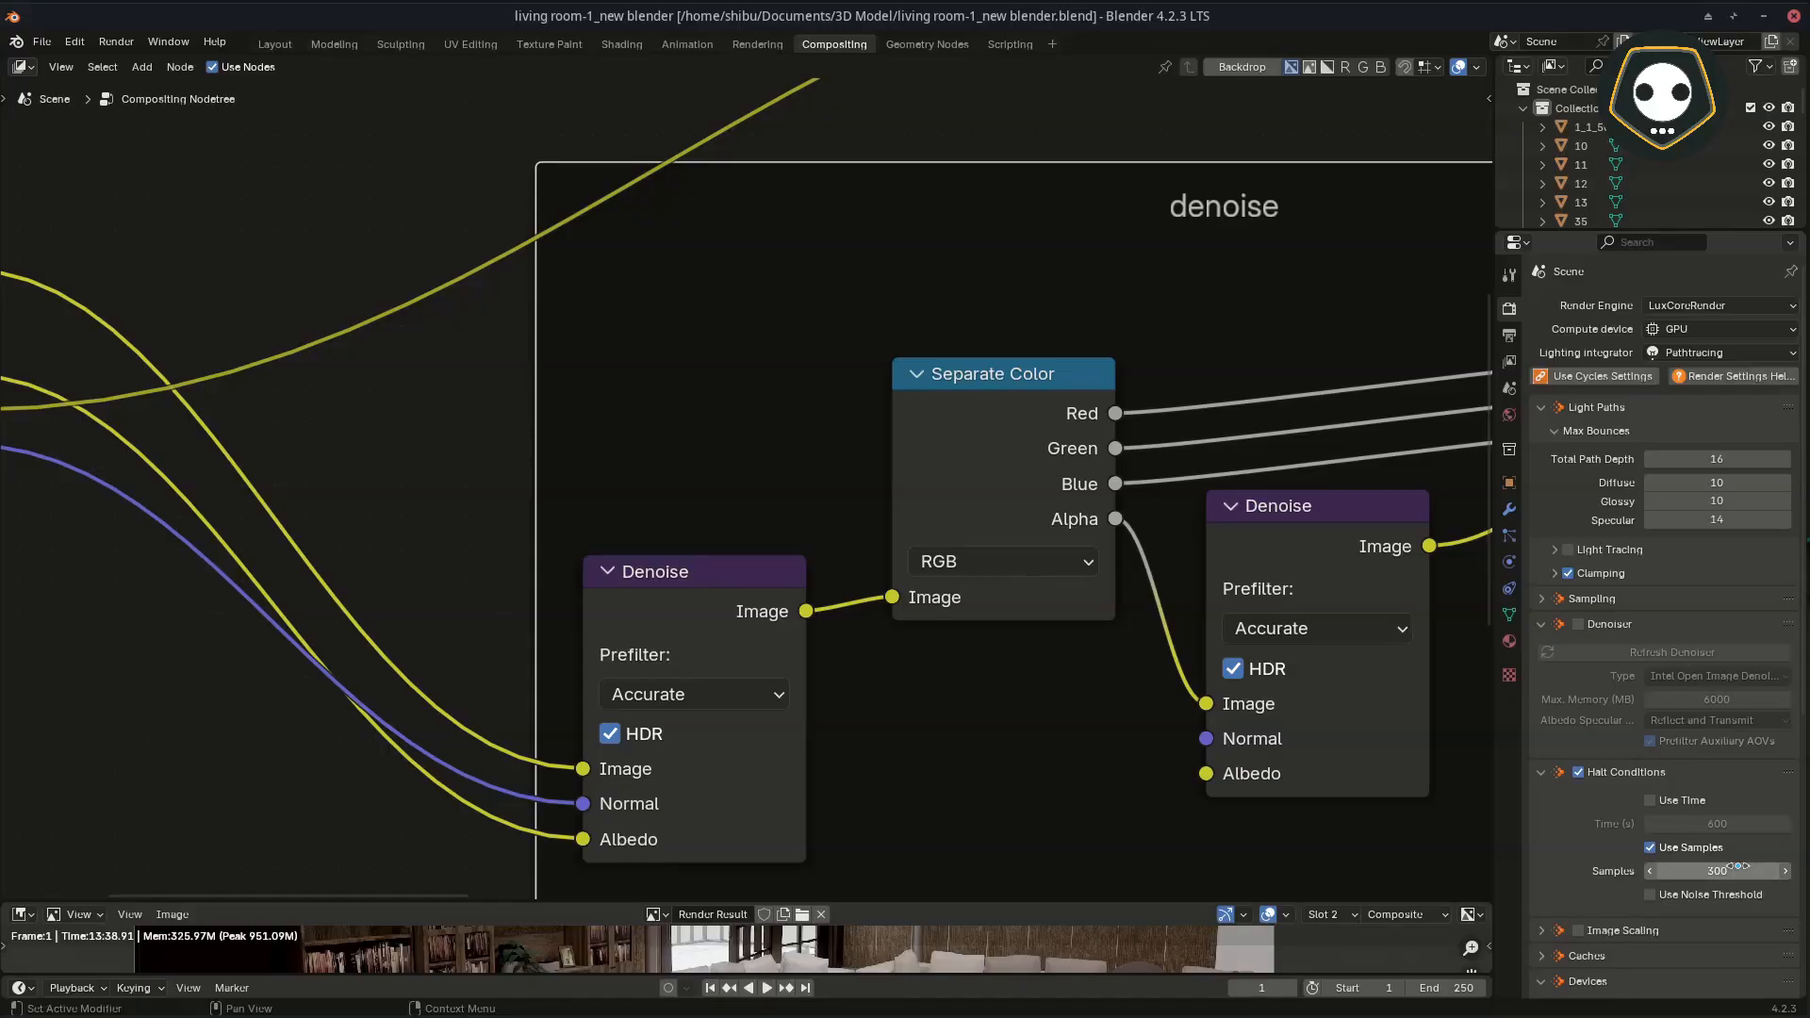
scroll(837, 687, "down", 1)
middle_click_drag(477, 619, 509, 572)
middle_click_drag(765, 557, 761, 649)
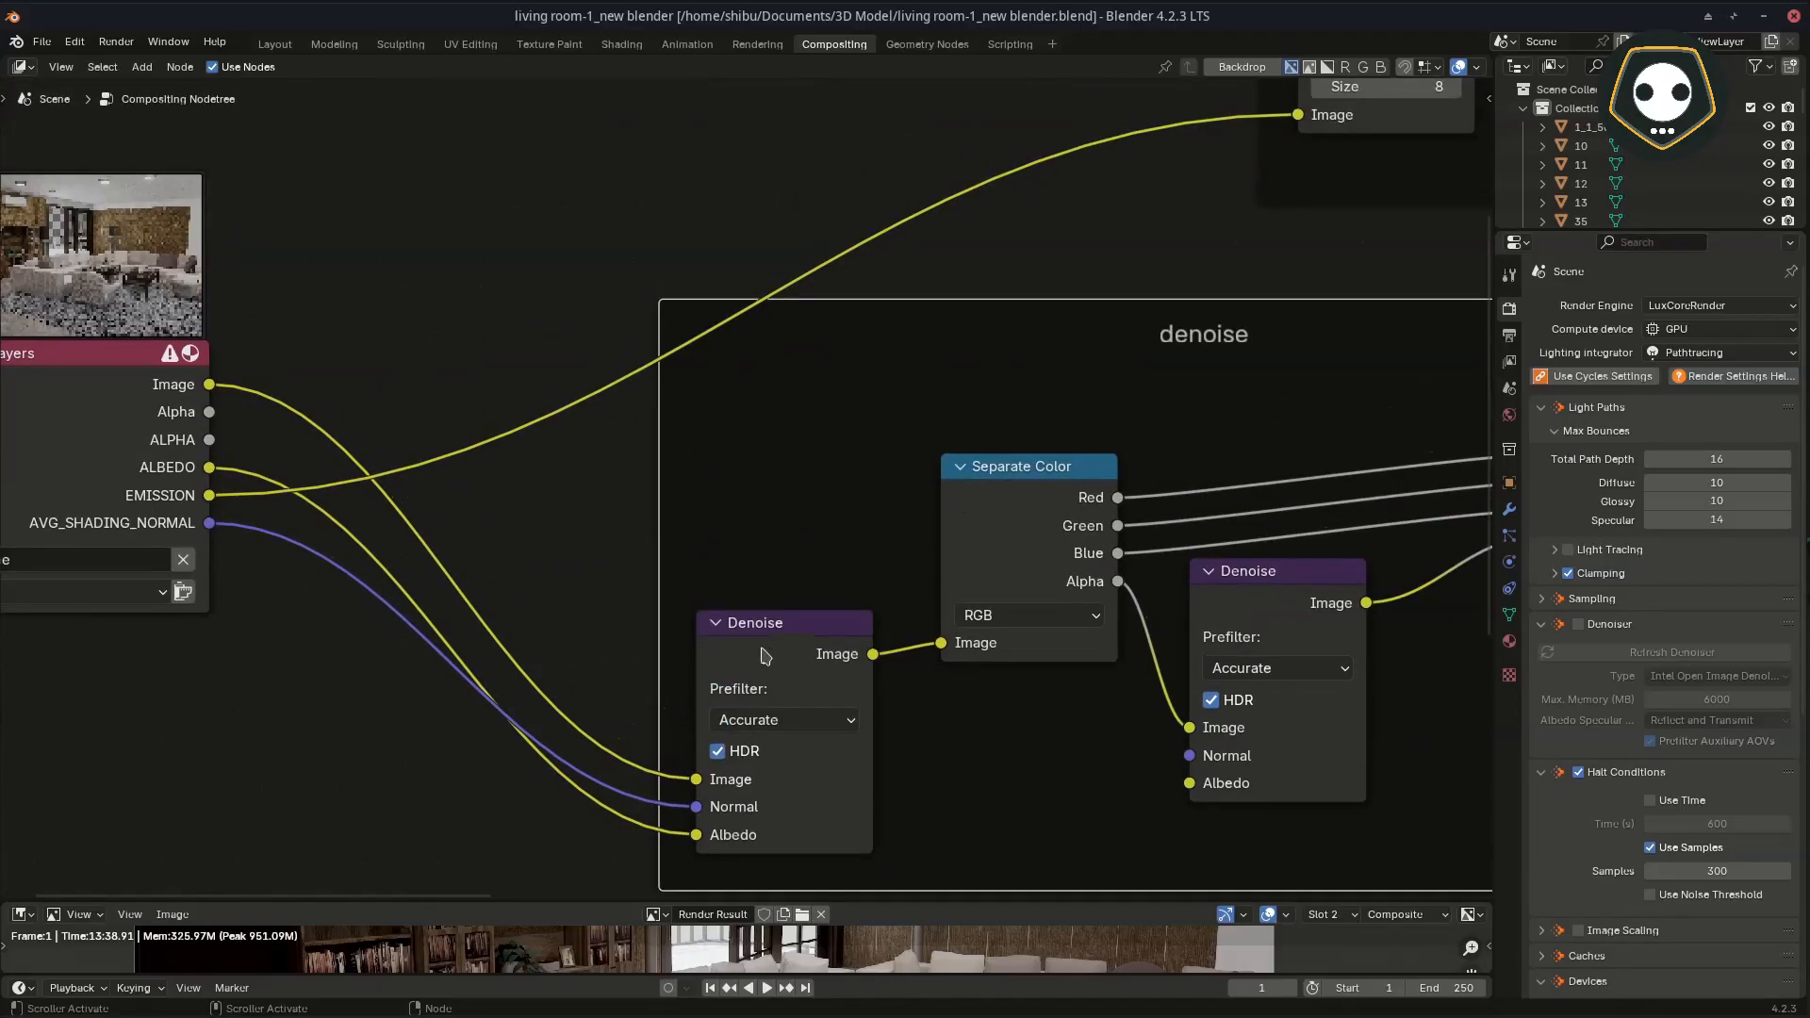
Step: Select the first Denoise node and search the available compositor nodes for Denoise
left_click(767, 629)
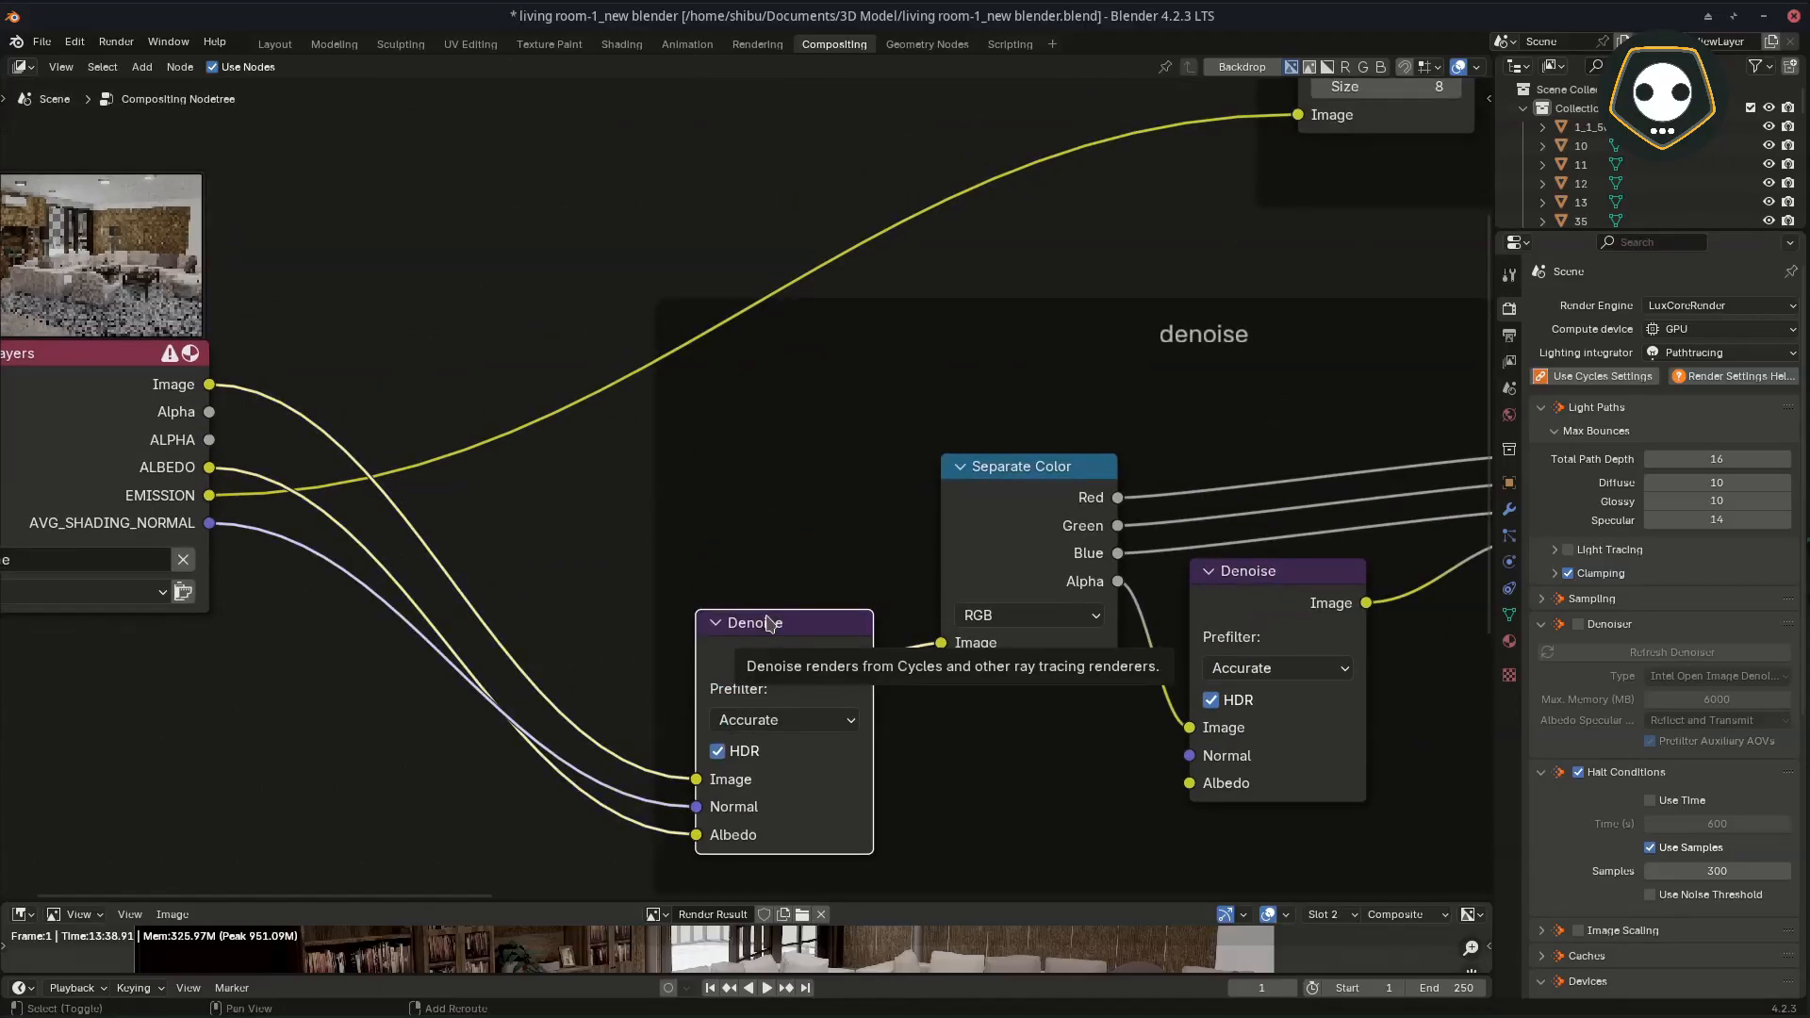
key("shift+a")
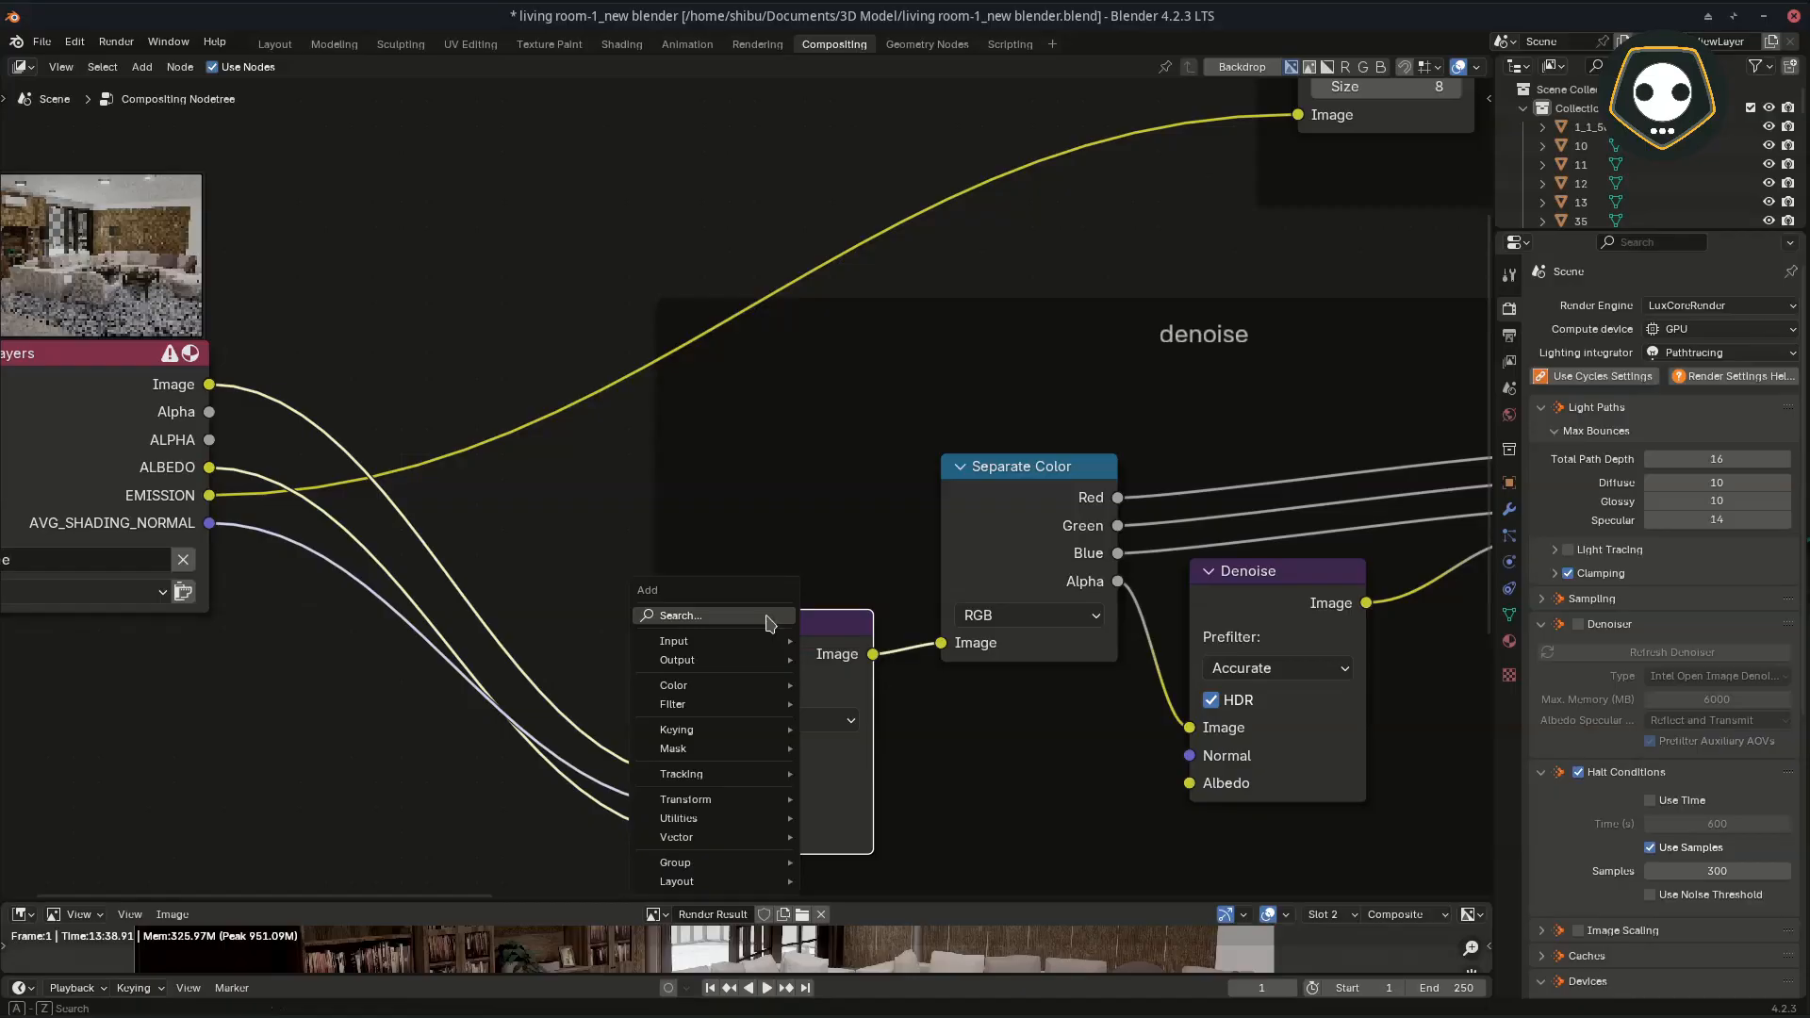
type("deno")
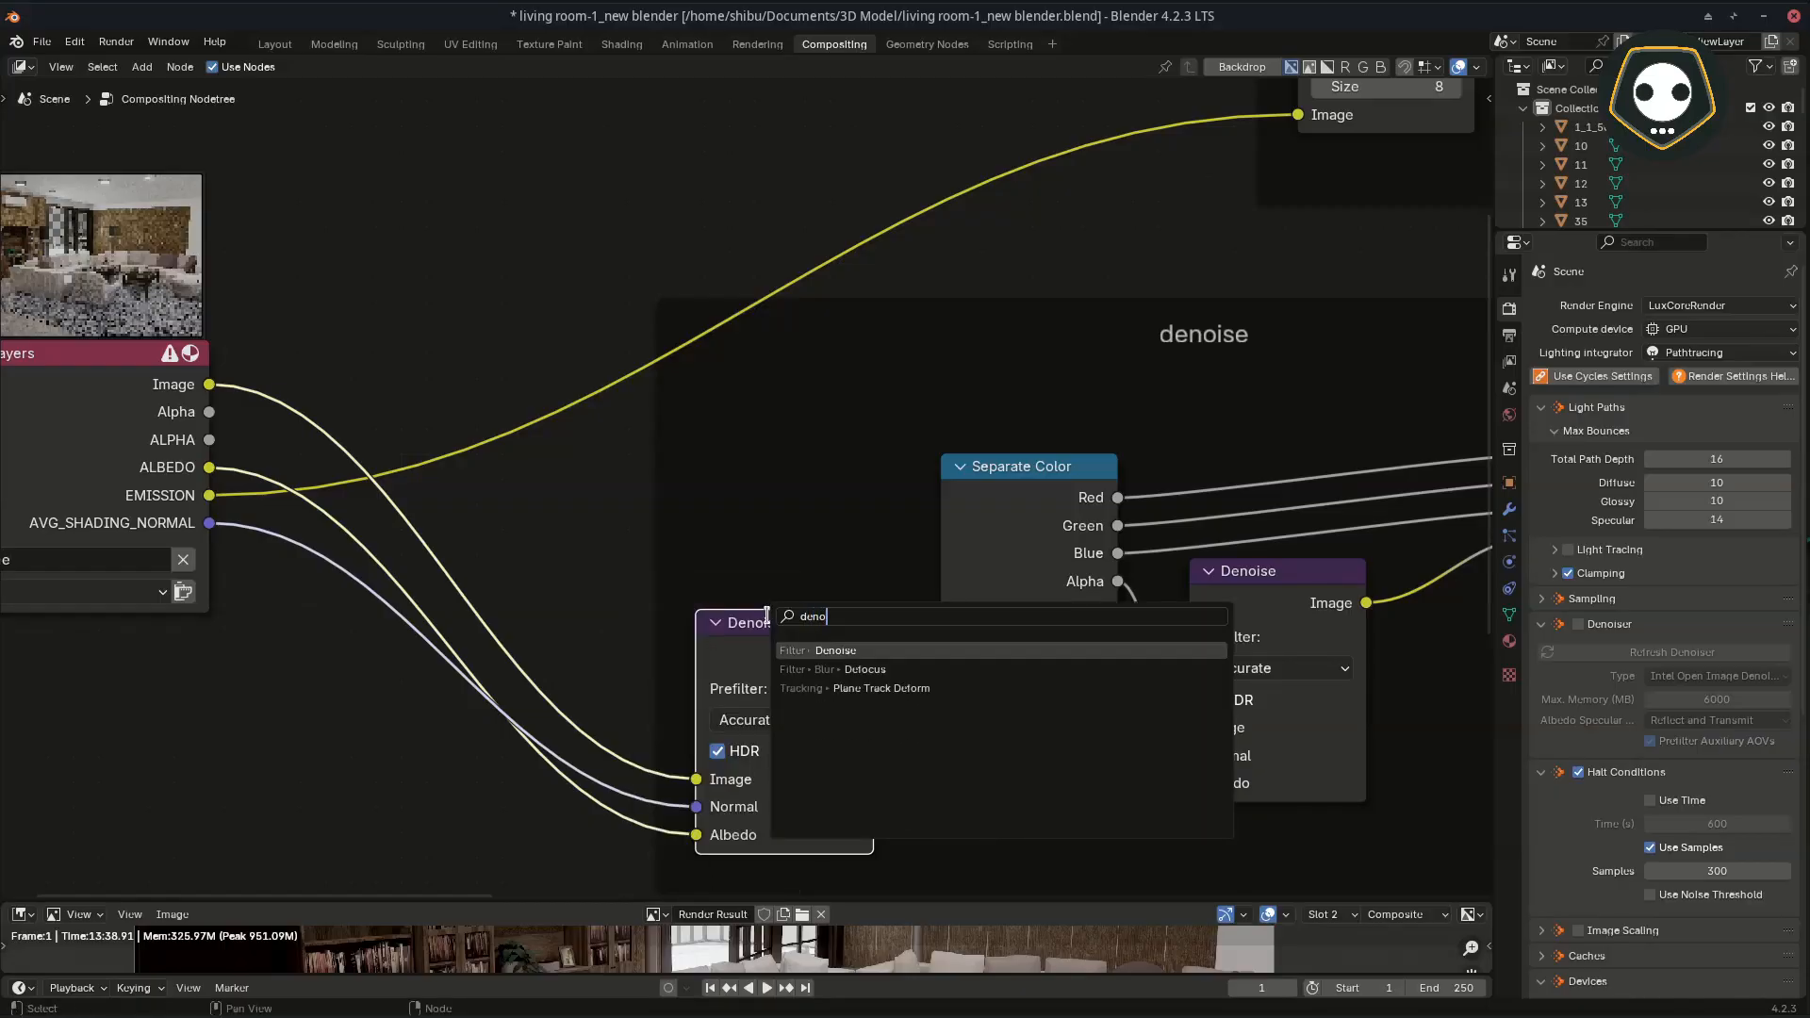
key("Return")
Step: Inspect the links from the Render Layers passes into the first Denoise node and from Separate Color's Alpha into the second
middle_click_drag(769, 617, 882, 547)
middle_click_drag(415, 504, 519, 557)
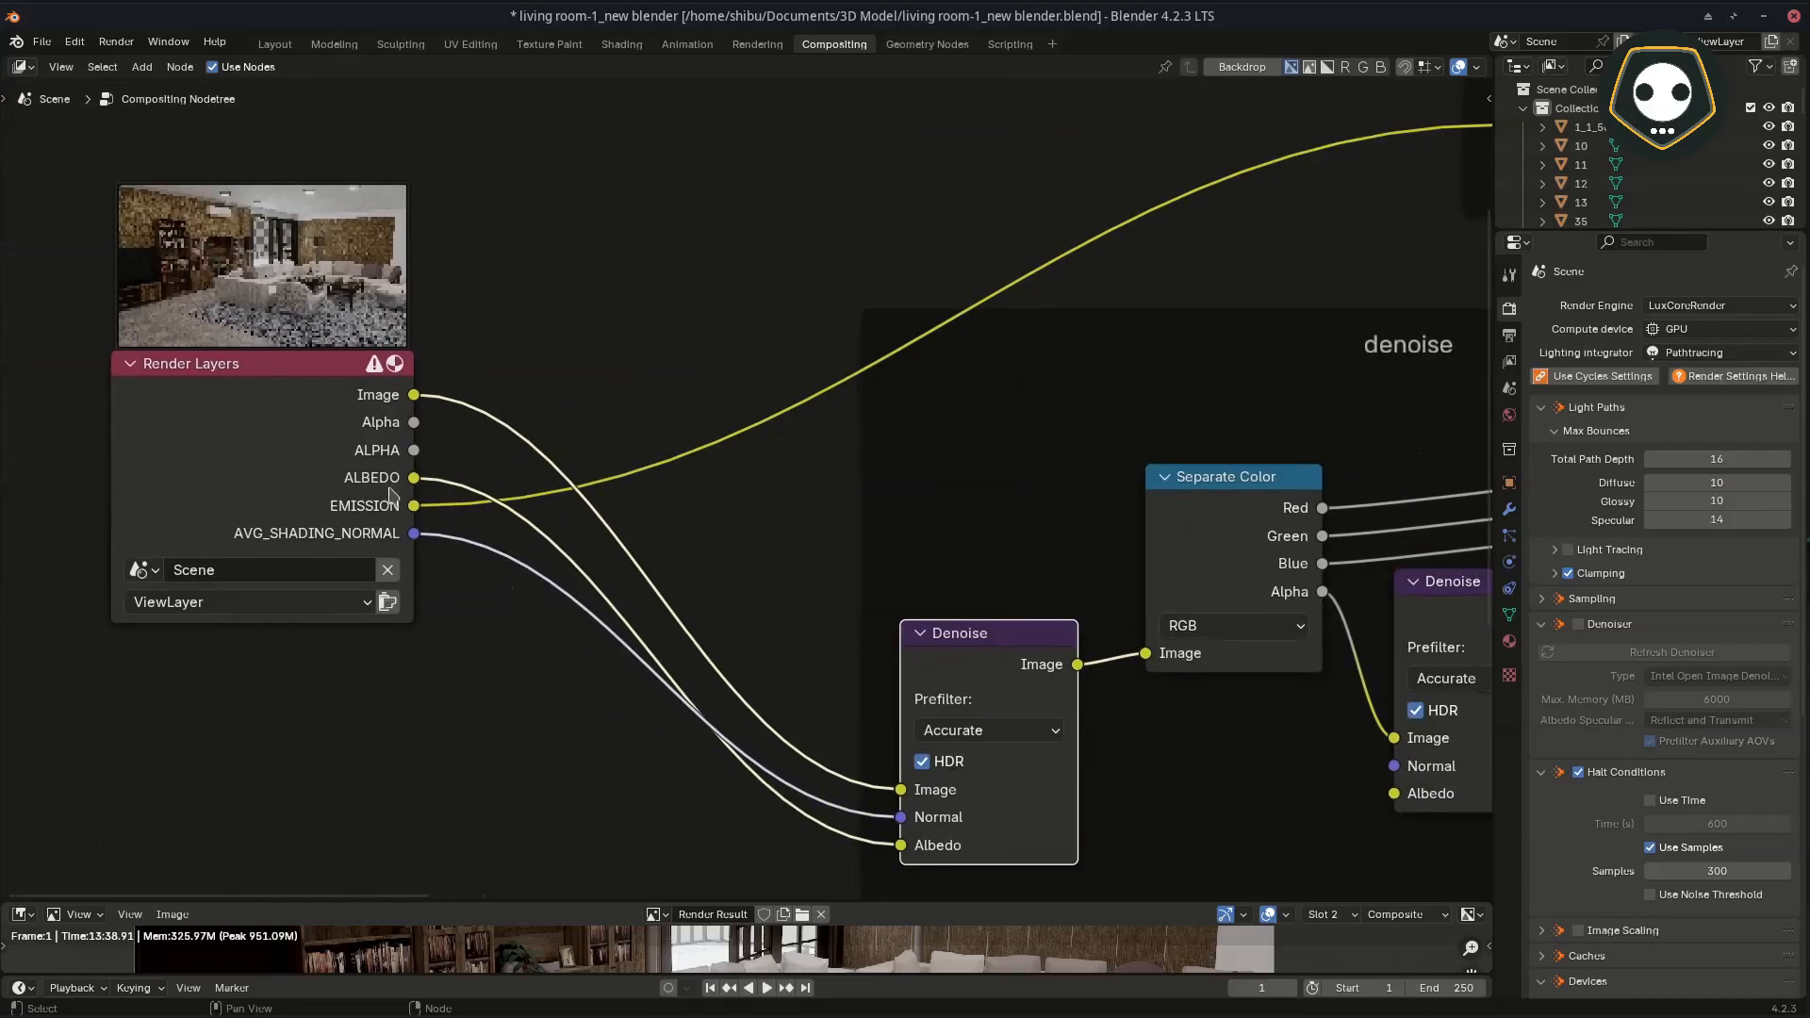
scroll(391, 497, "up", 2)
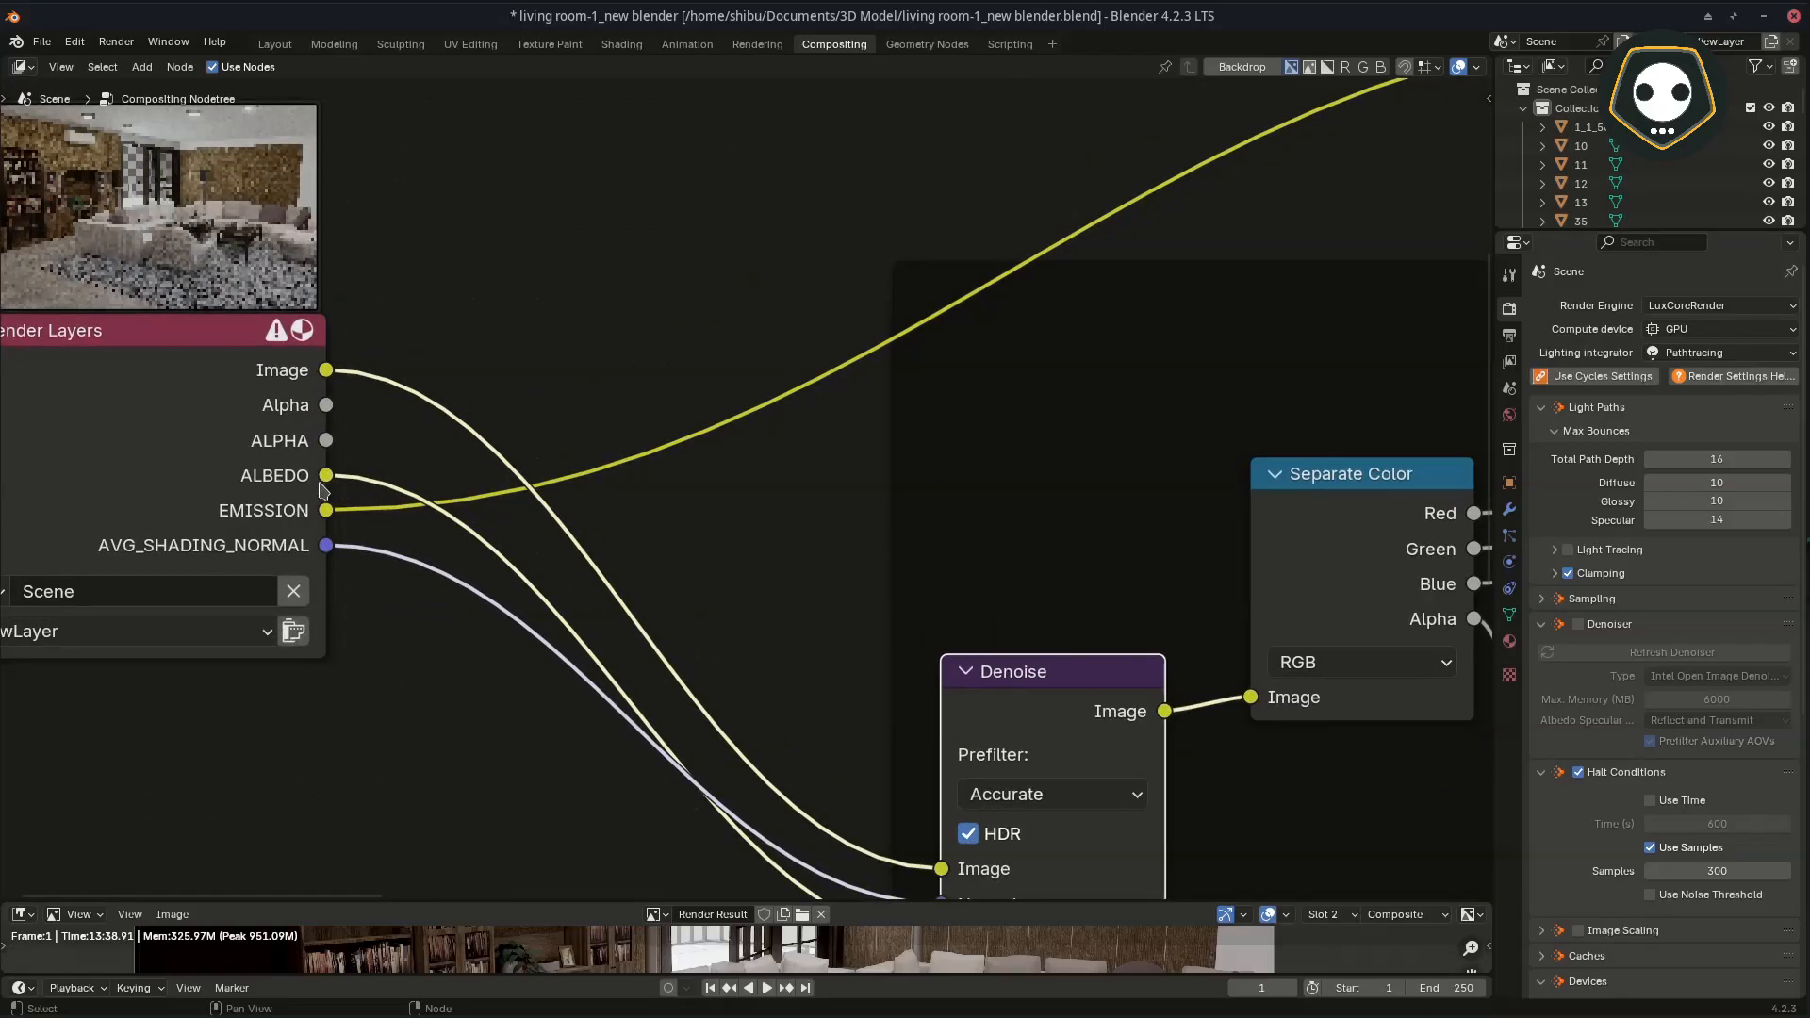
middle_click_drag(330, 495, 249, 430)
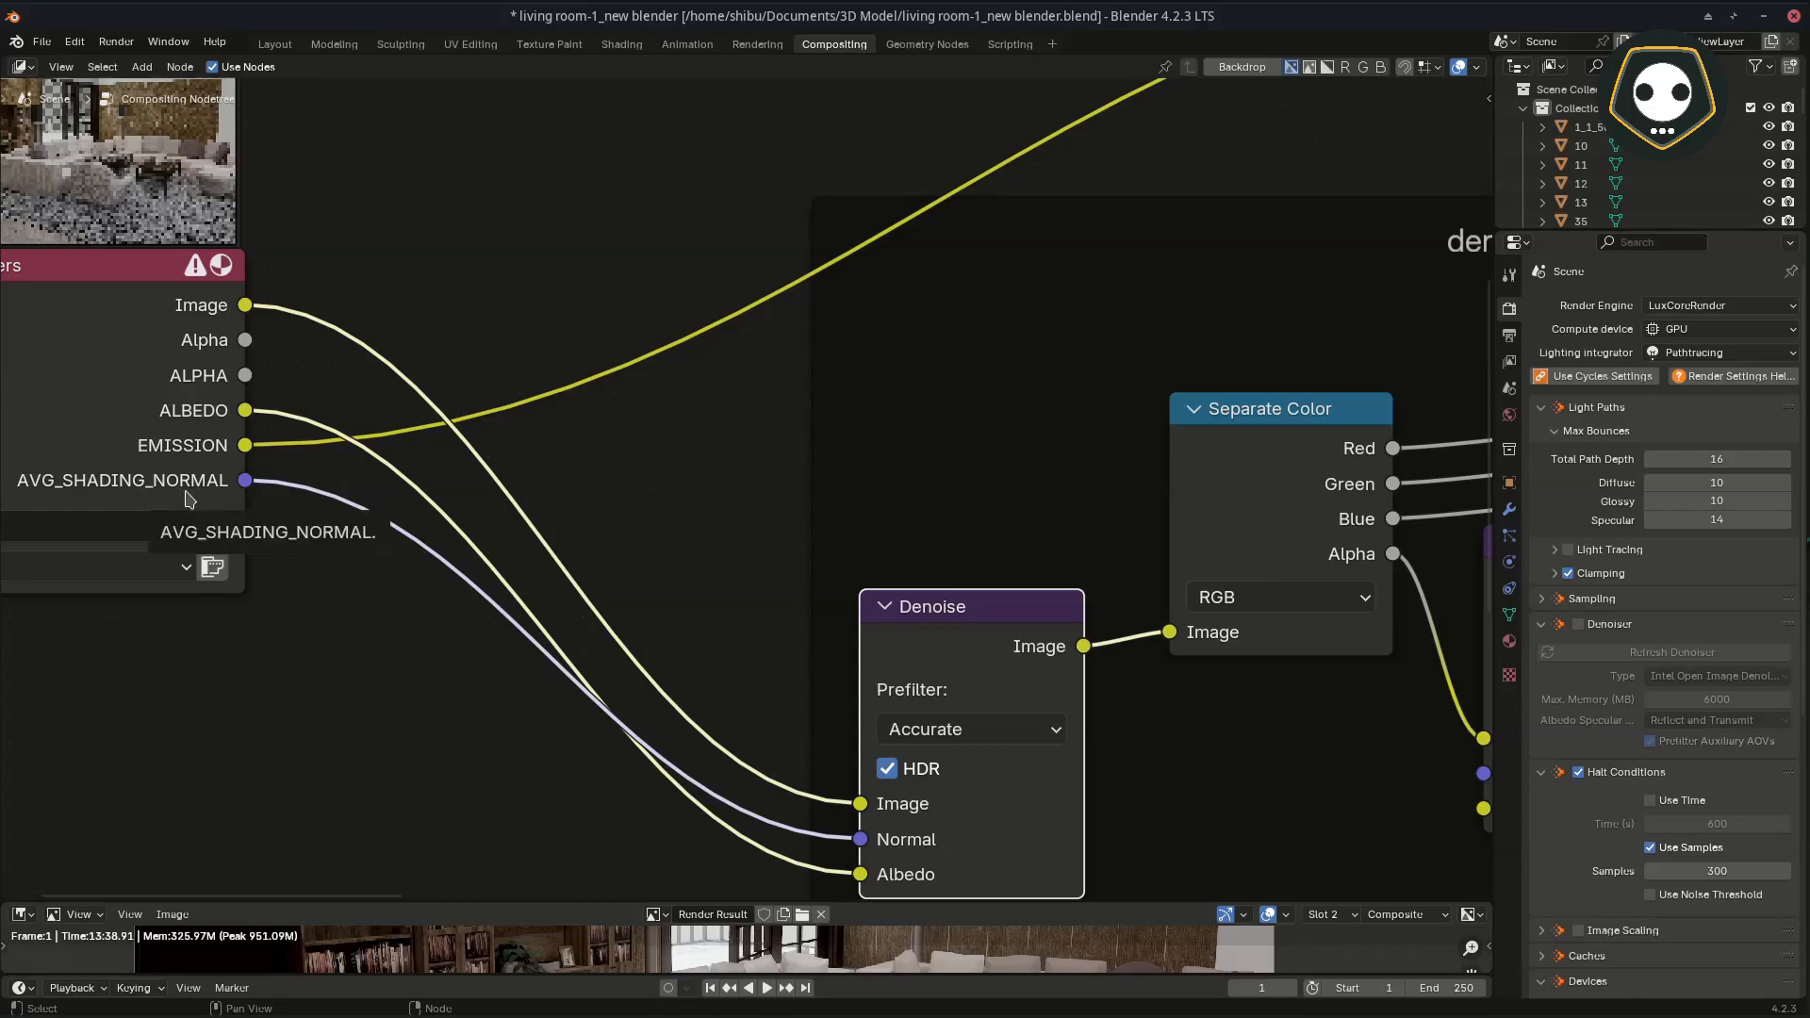
middle_click_drag(1133, 596, 828, 568)
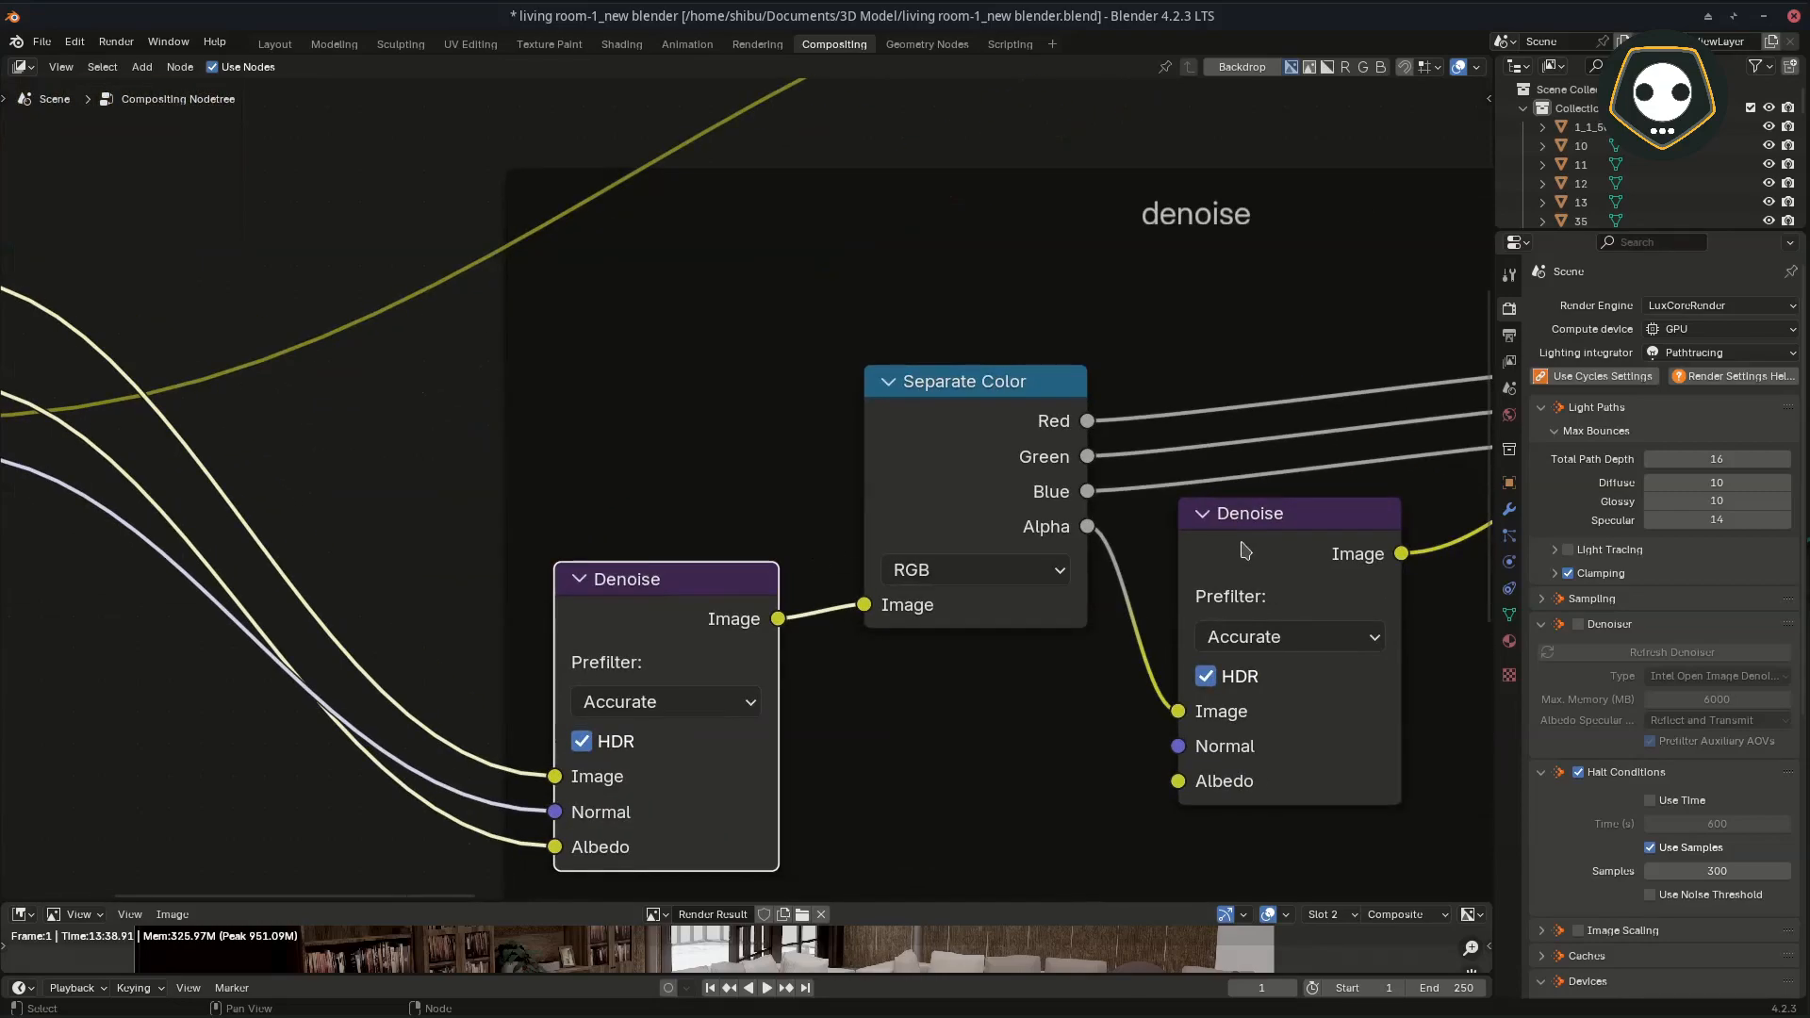
scroll(1243, 550, "down", 2)
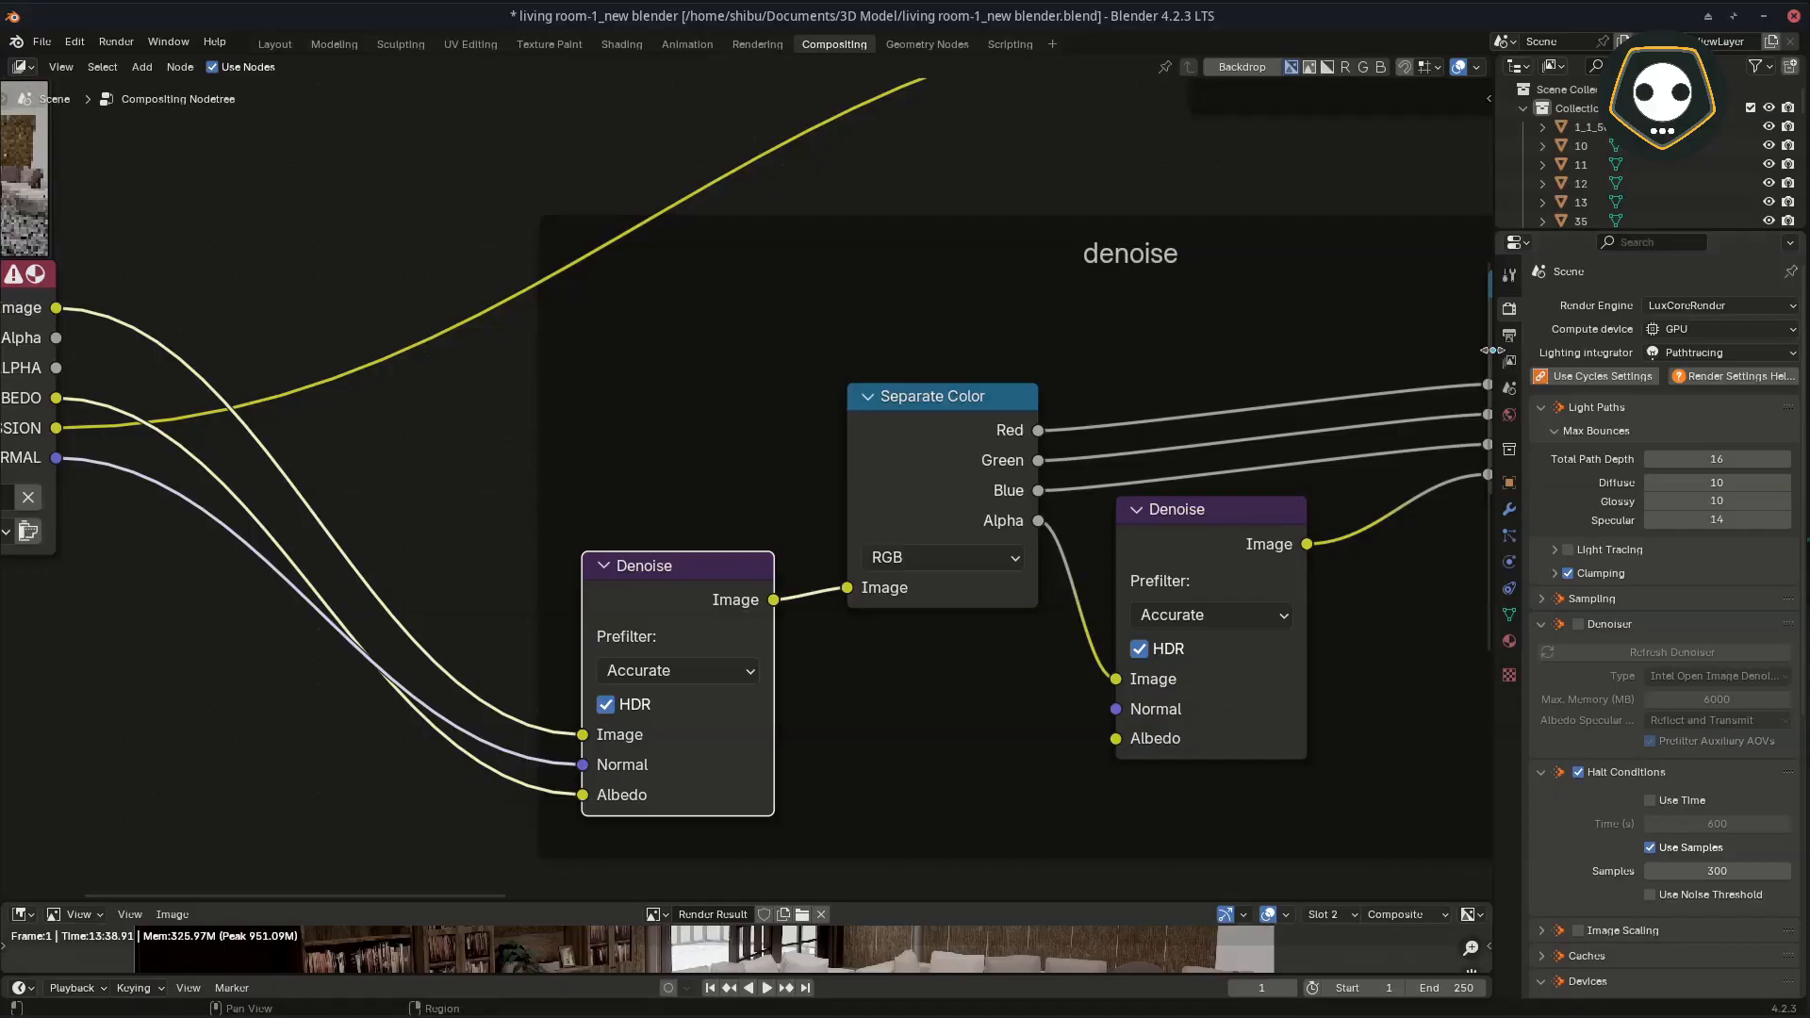
Step: Widen the properties editor and review the render Denoiser settings and the view layer's LuxCore AOVs against the Render Layers outputs
left_click_drag(1493, 350, 1238, 350)
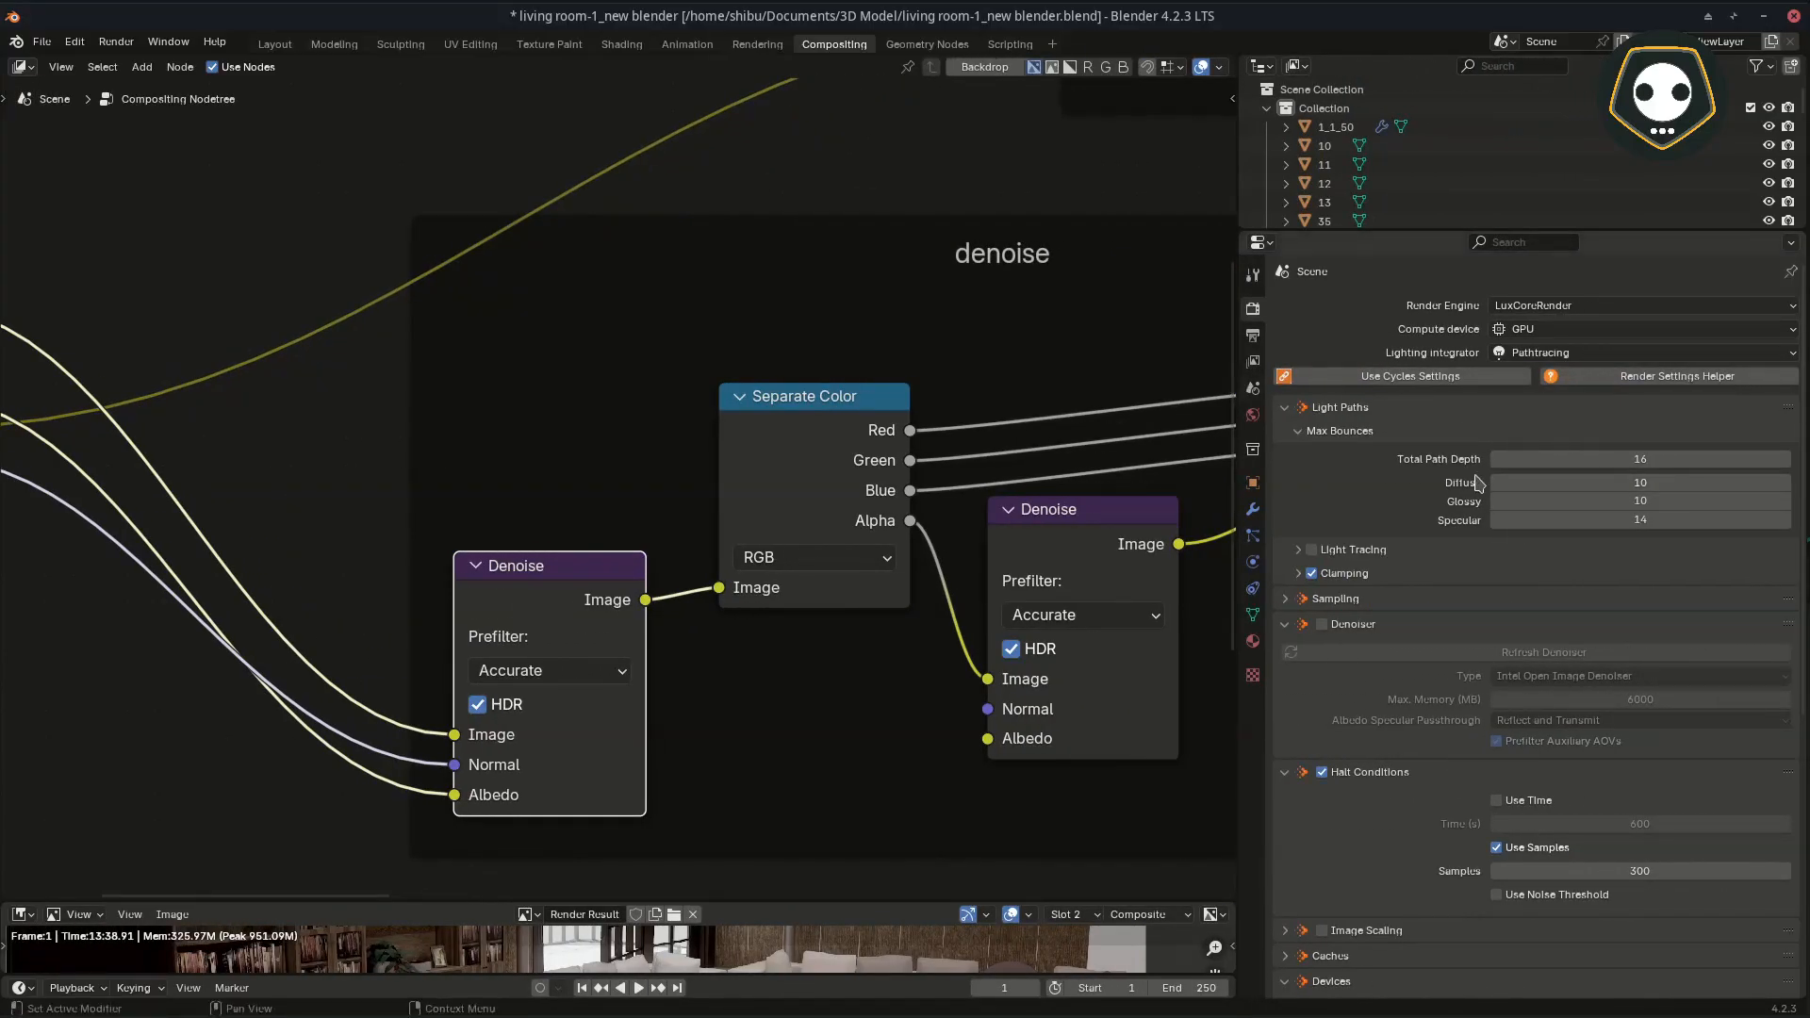
scroll(1400, 539, "down", 2)
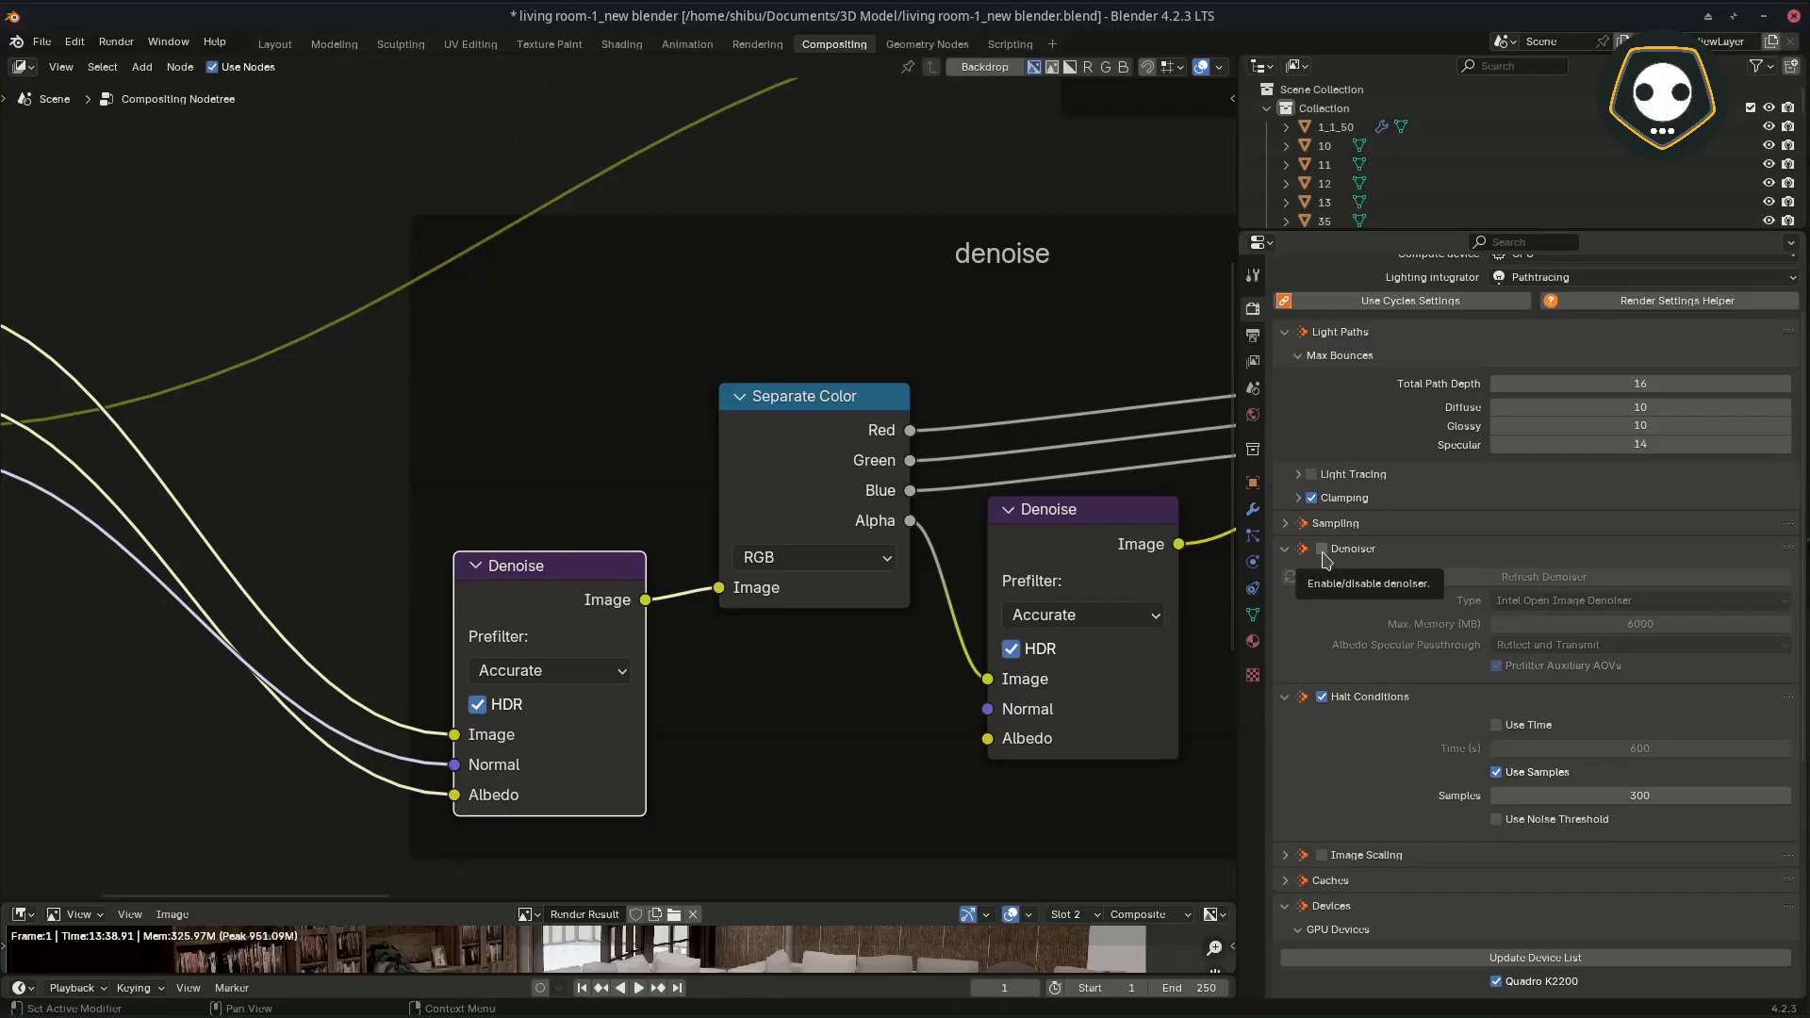
left_click(1254, 362)
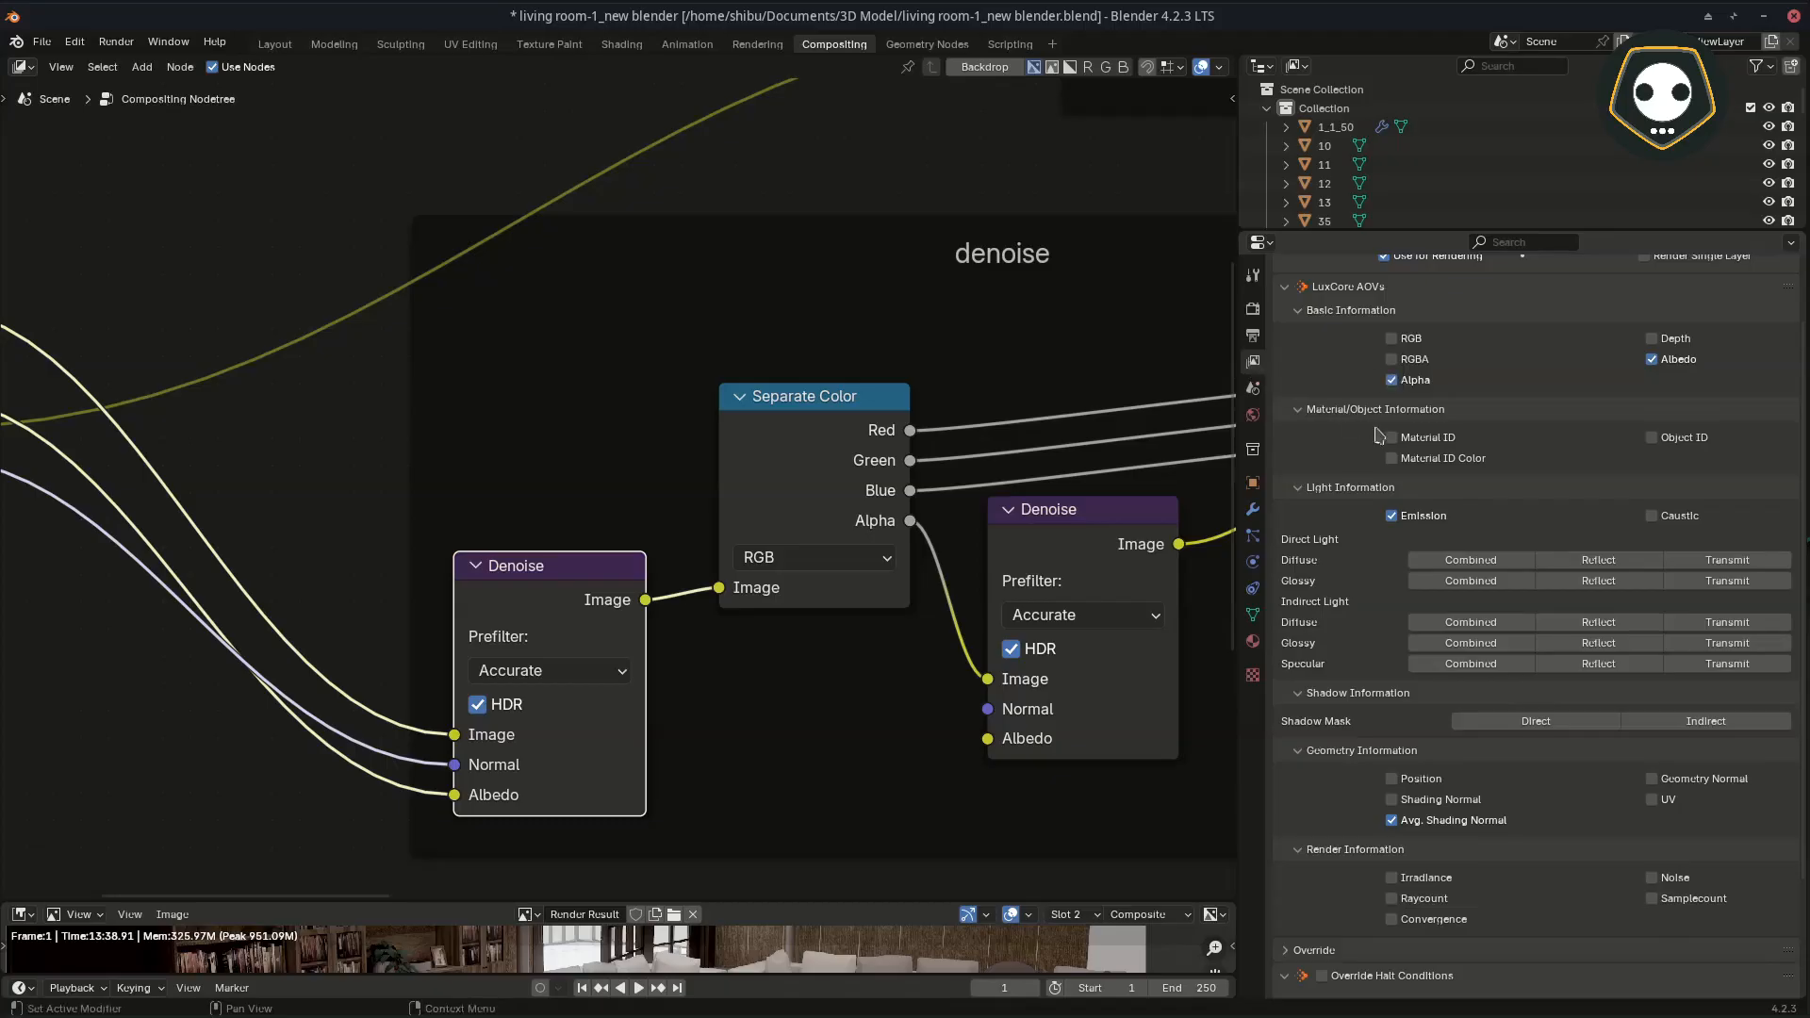
scroll(1405, 441, "up", 2)
scroll(1559, 490, "down", 1)
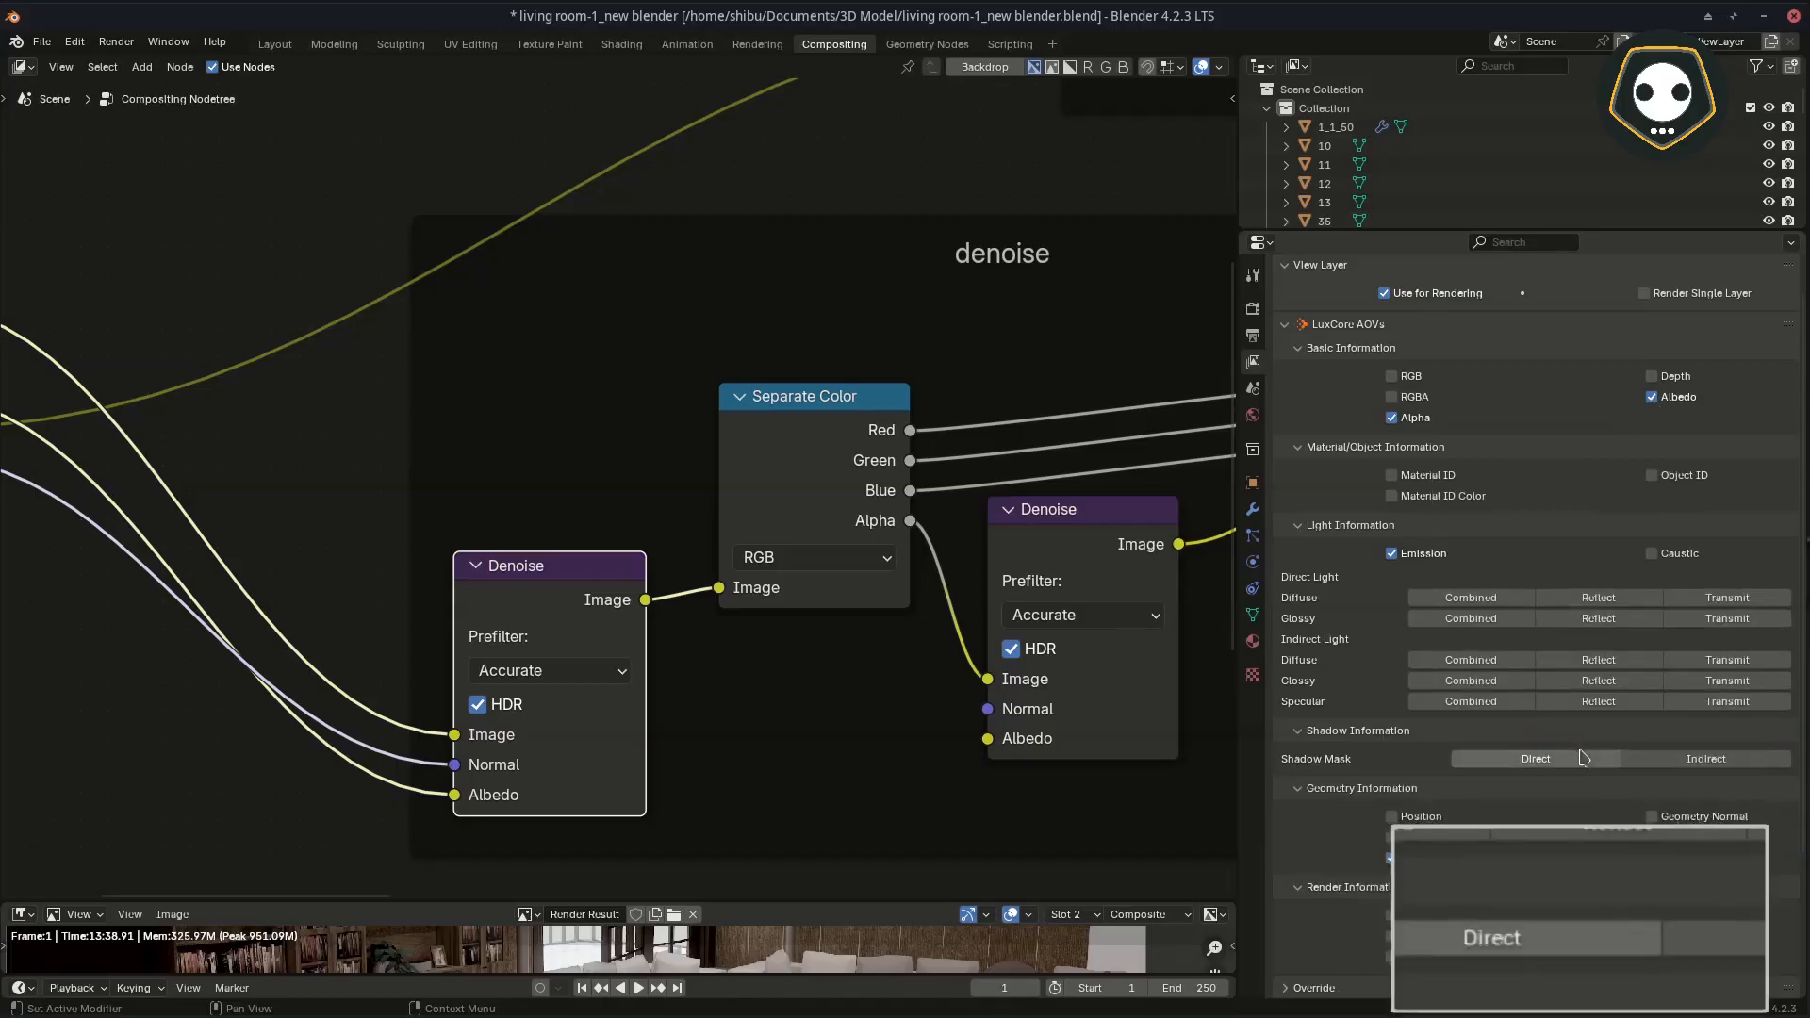
scroll(1584, 759, "down", 3)
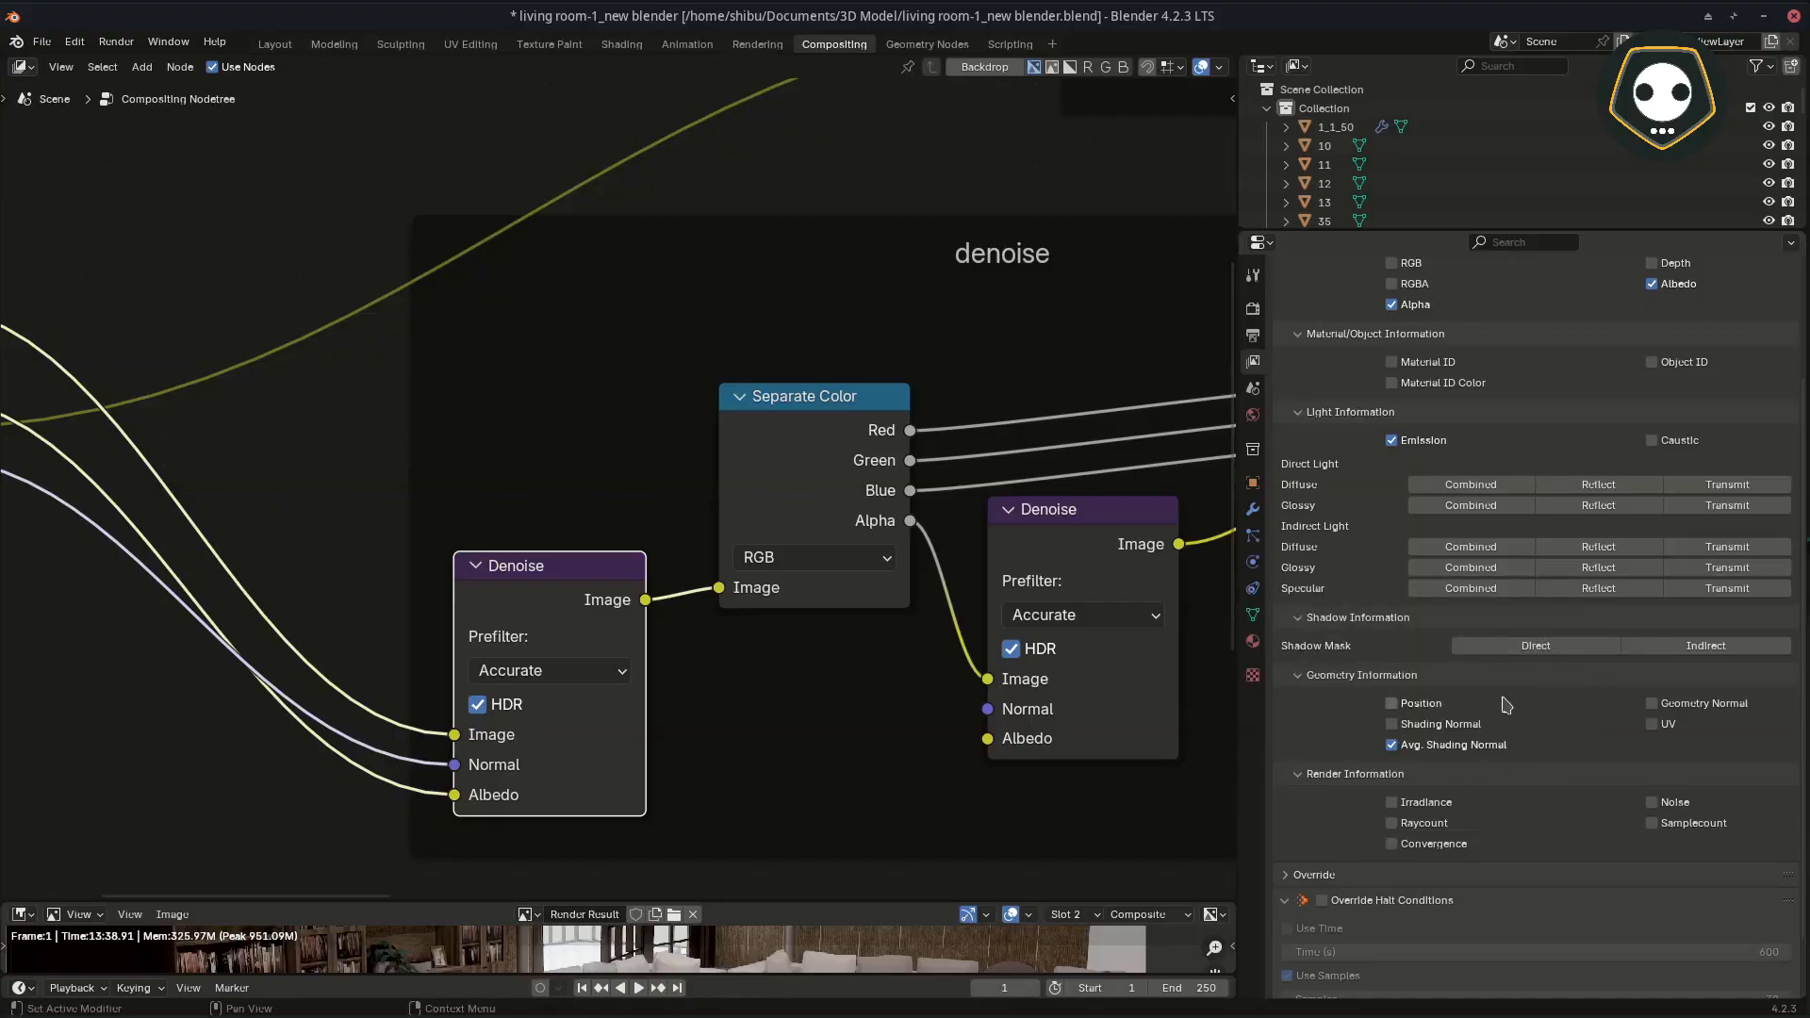
scroll(1499, 705, "down", 2)
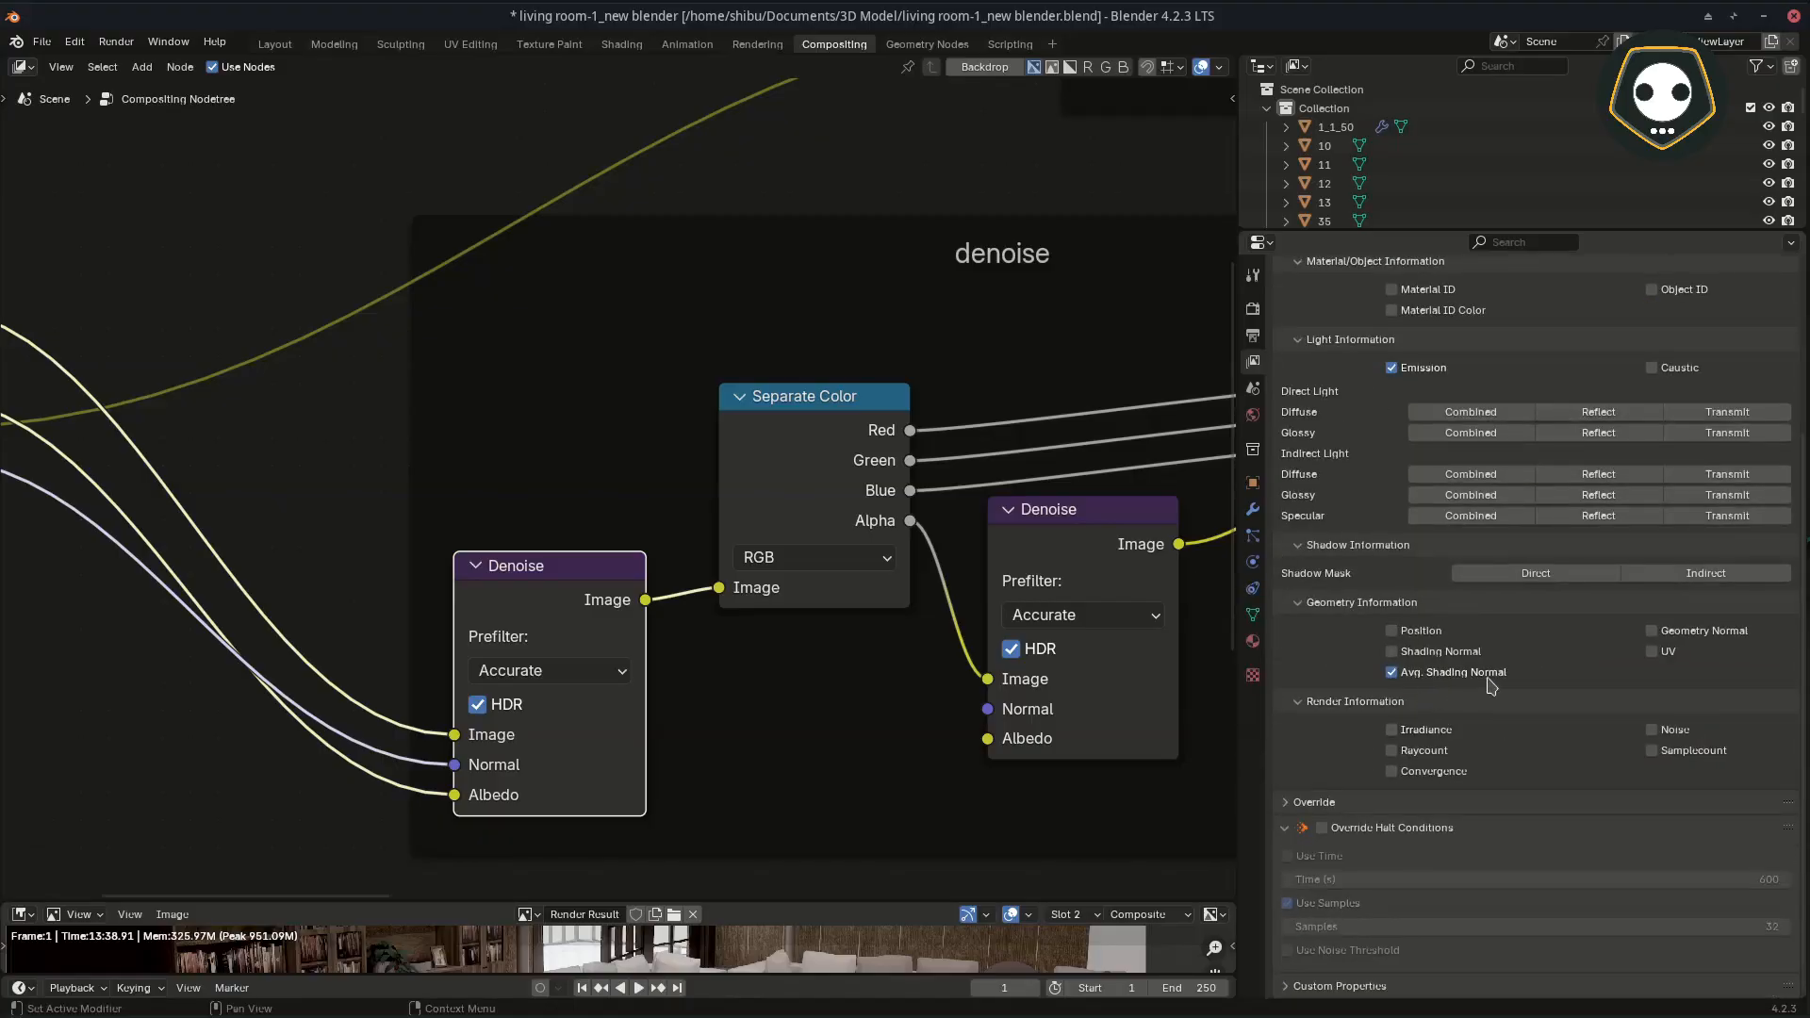
middle_click_drag(409, 623, 995, 640)
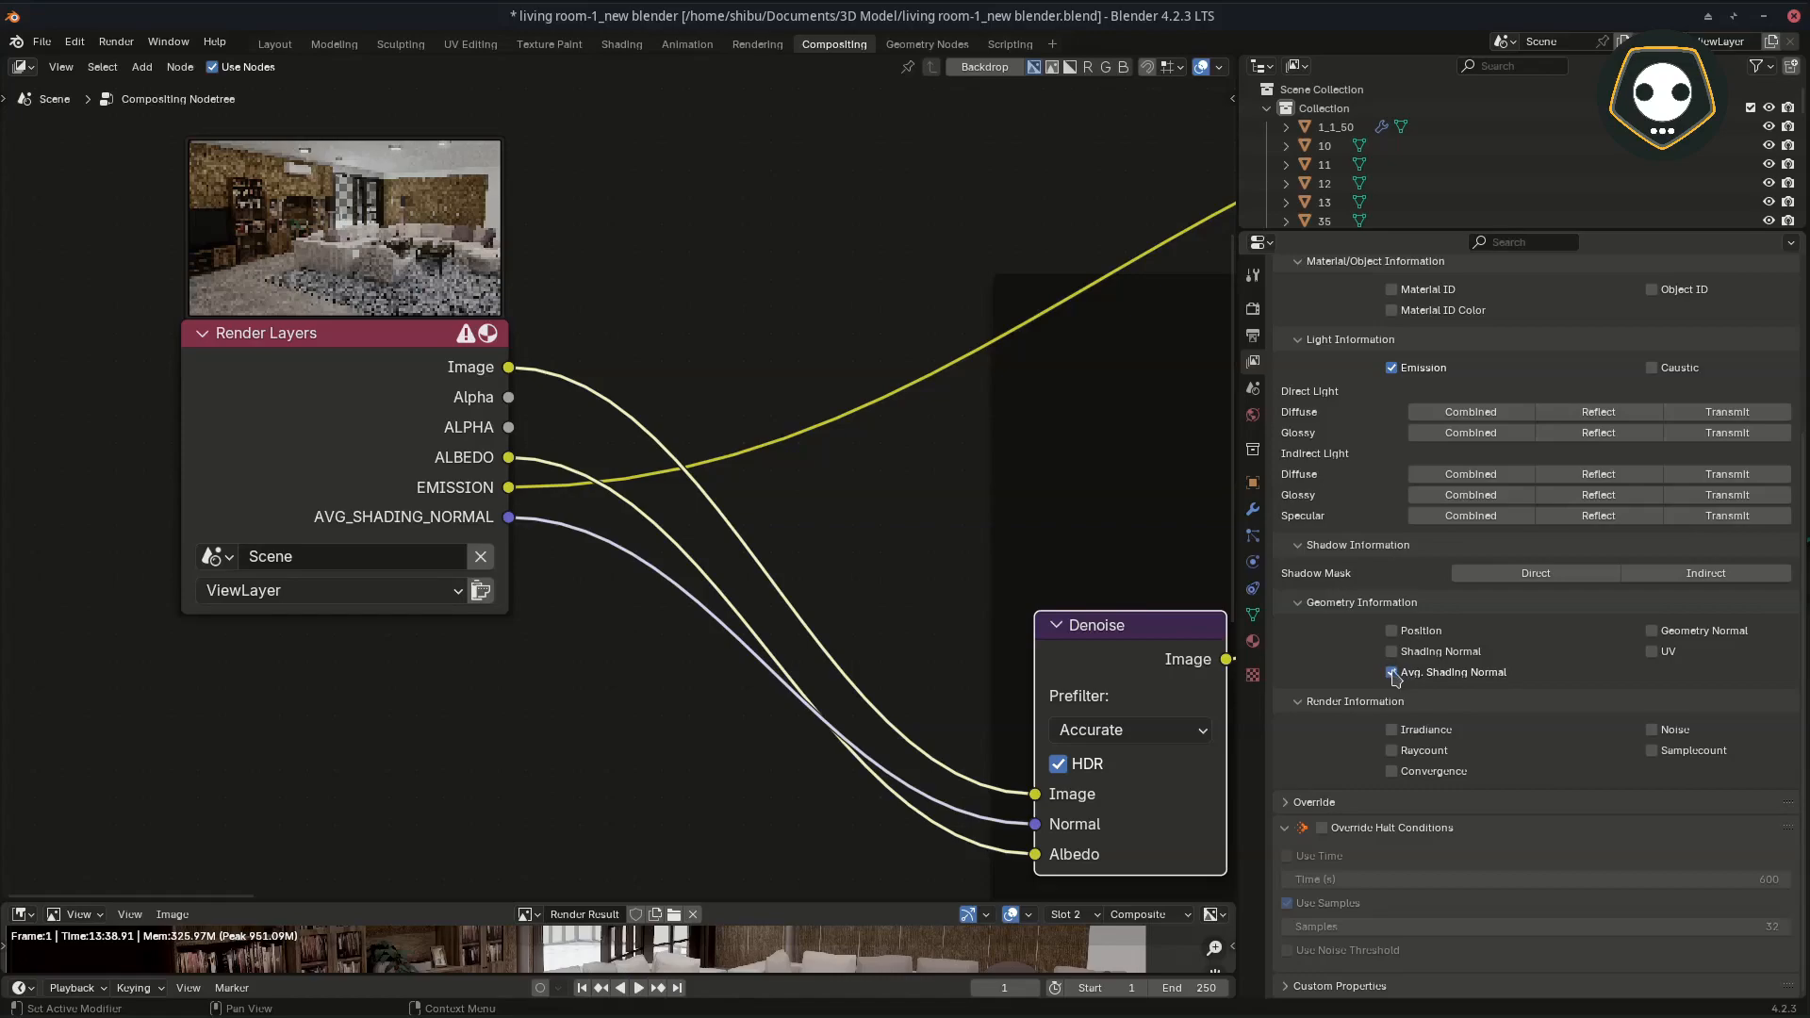
Step: Review the LuxCoreRender render settings, including the Denoiser and Halt Conditions, and clear the error log
scroll(1436, 600, "up", 4)
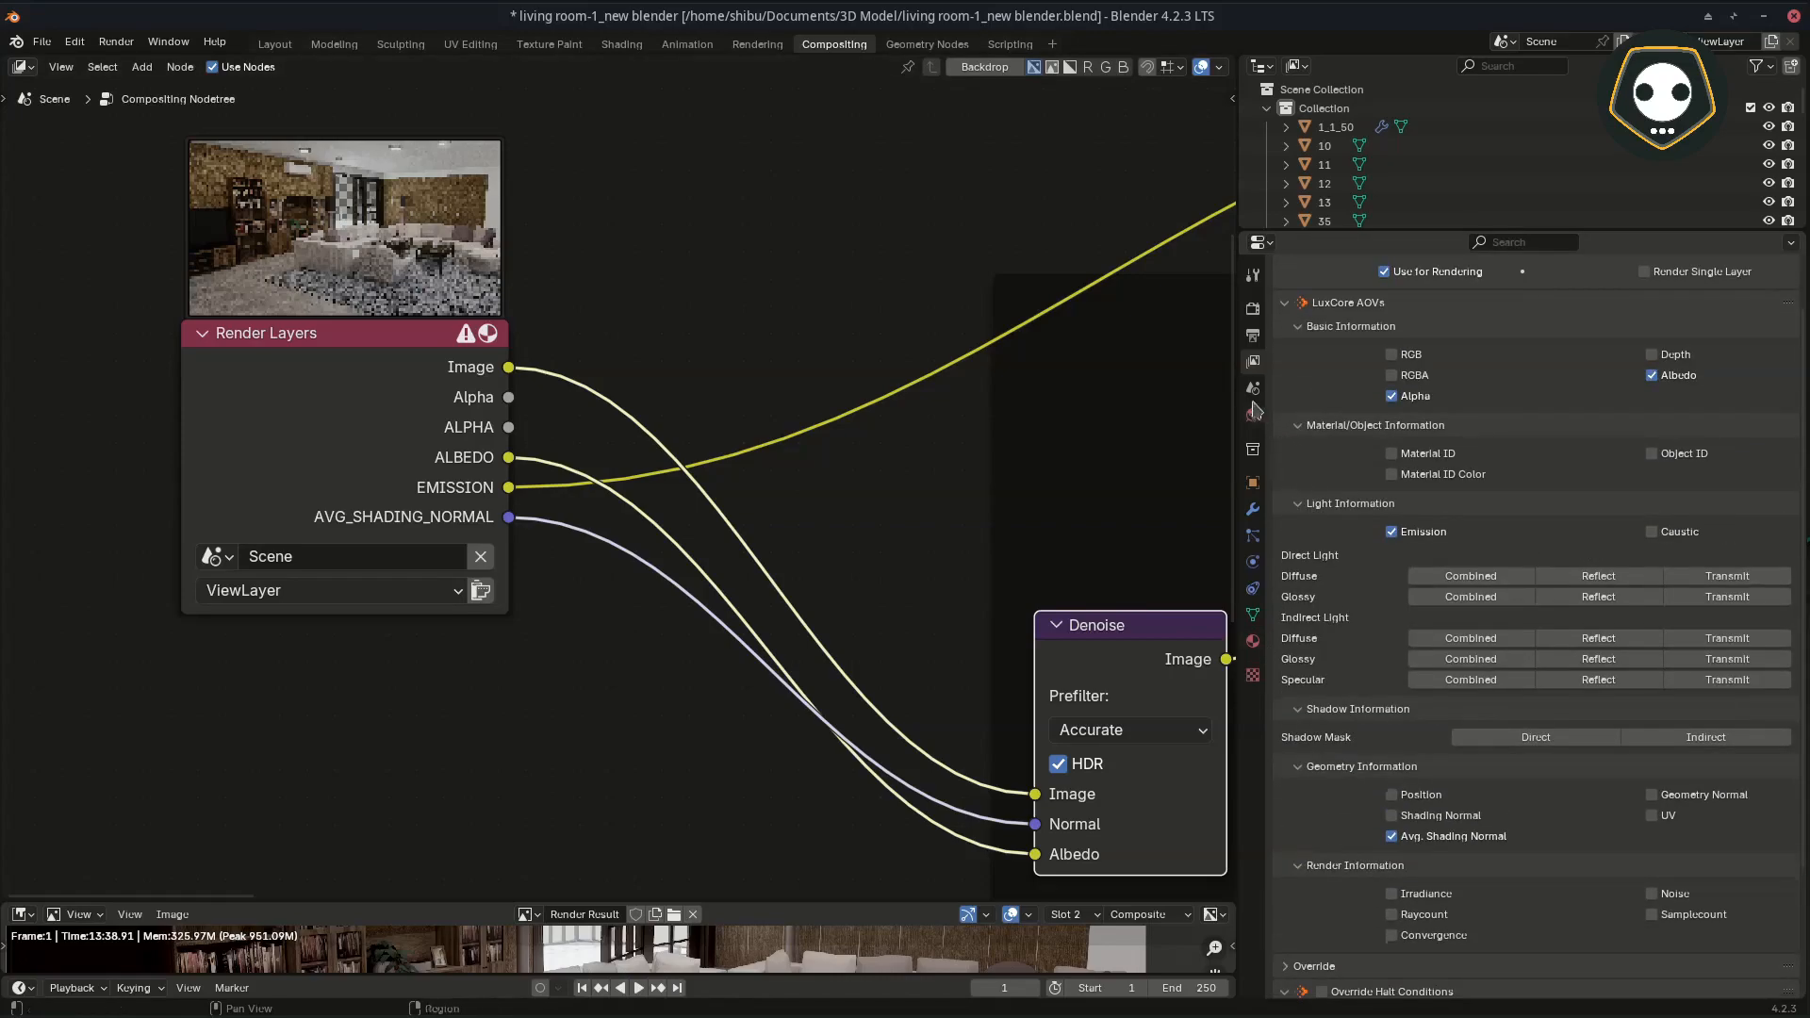
left_click(1253, 310)
scroll(1589, 589, "up", 3)
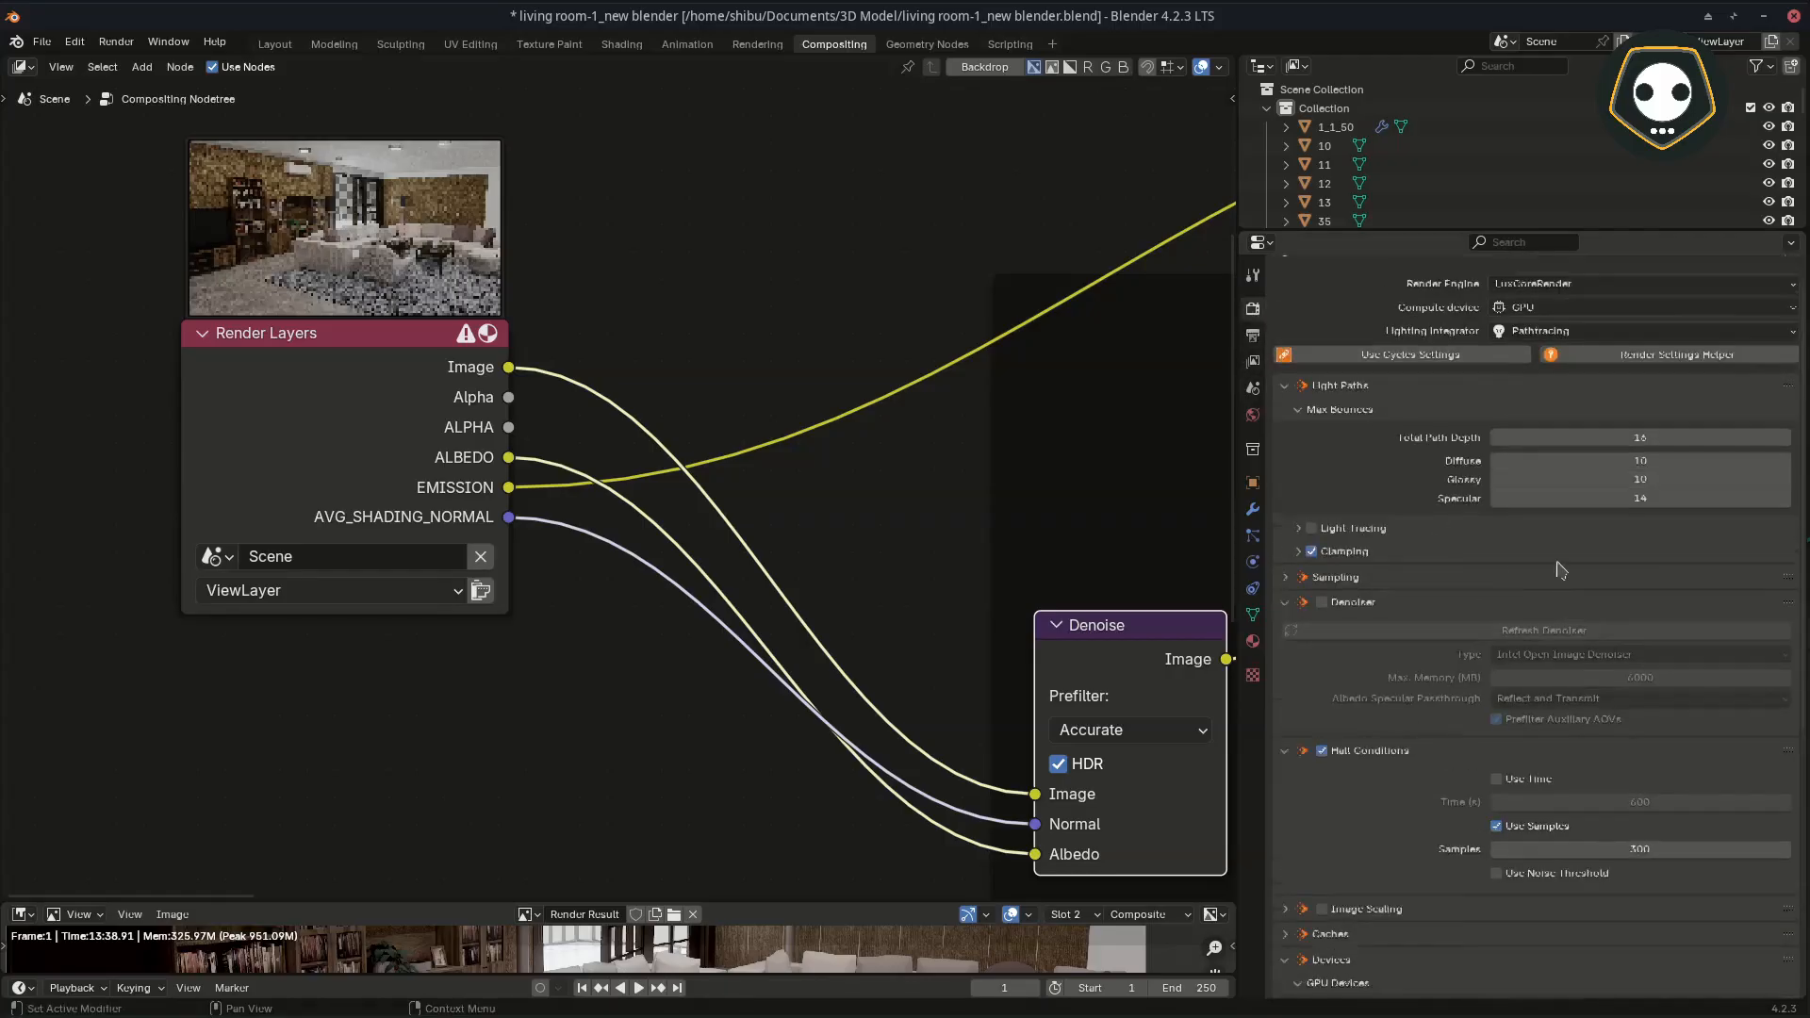
scroll(1529, 696, "down", 3)
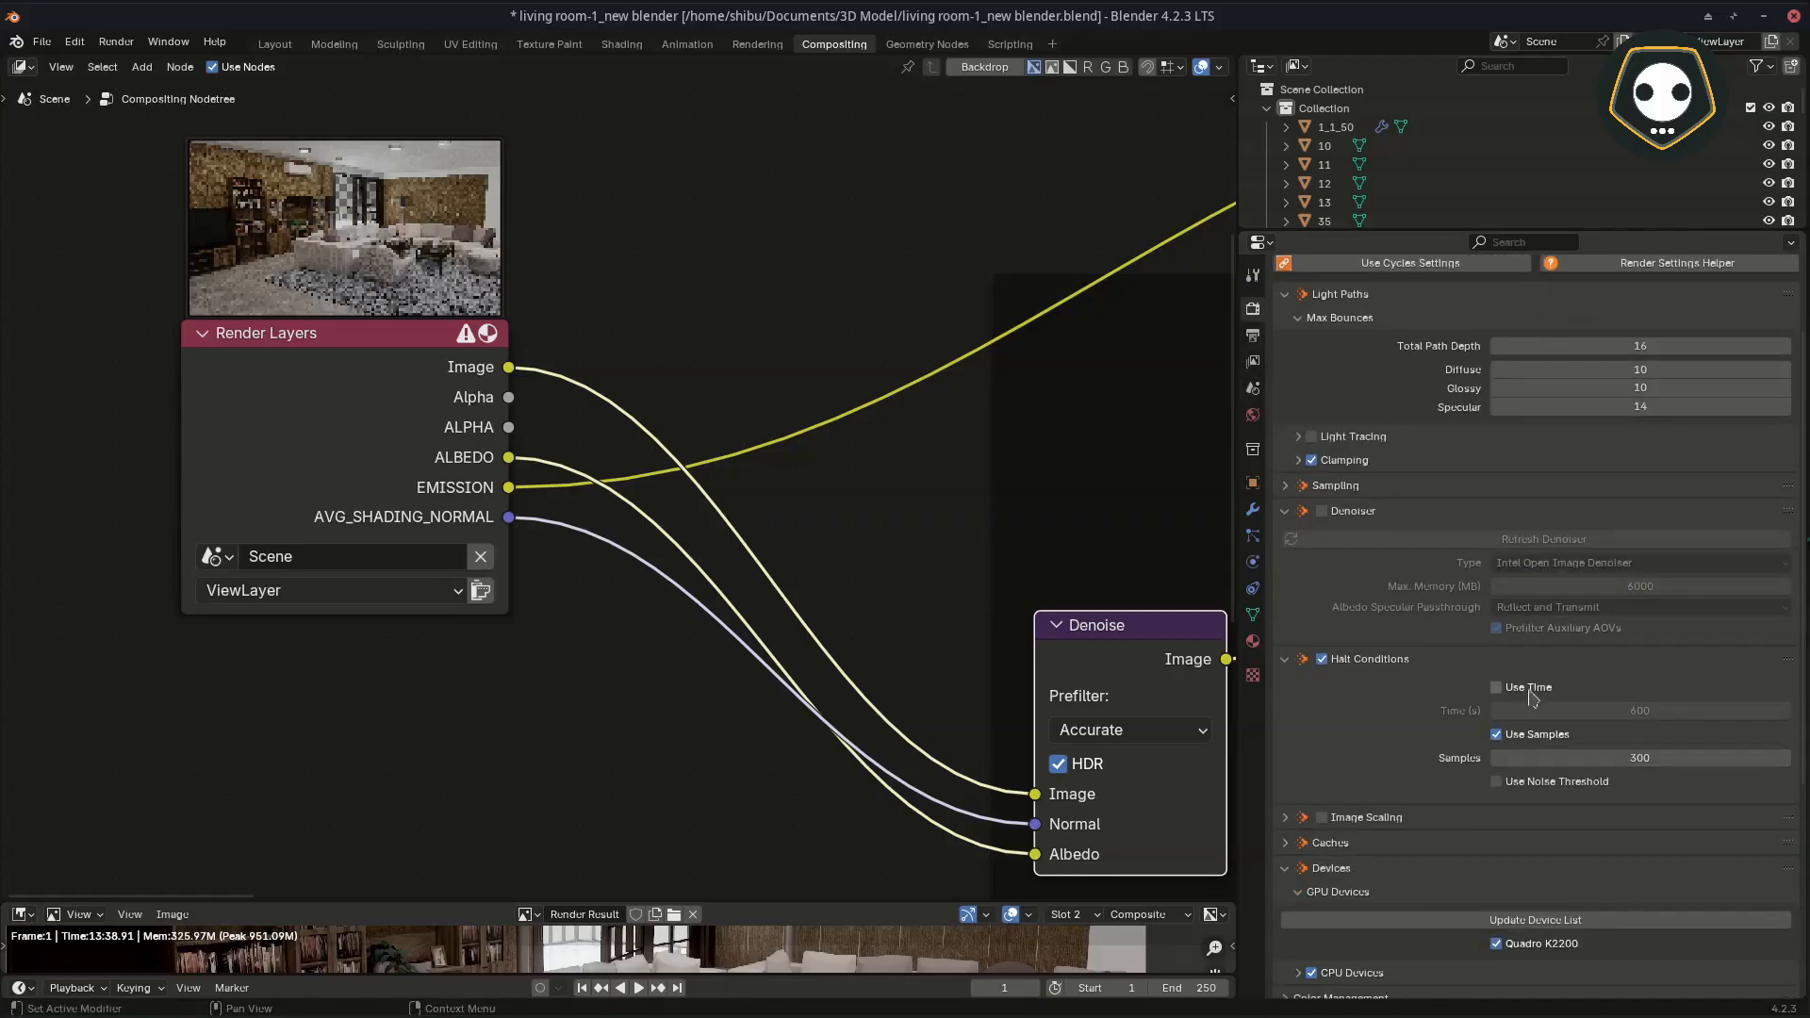
scroll(1529, 696, "down", 2)
scroll(1523, 712, "up", 5)
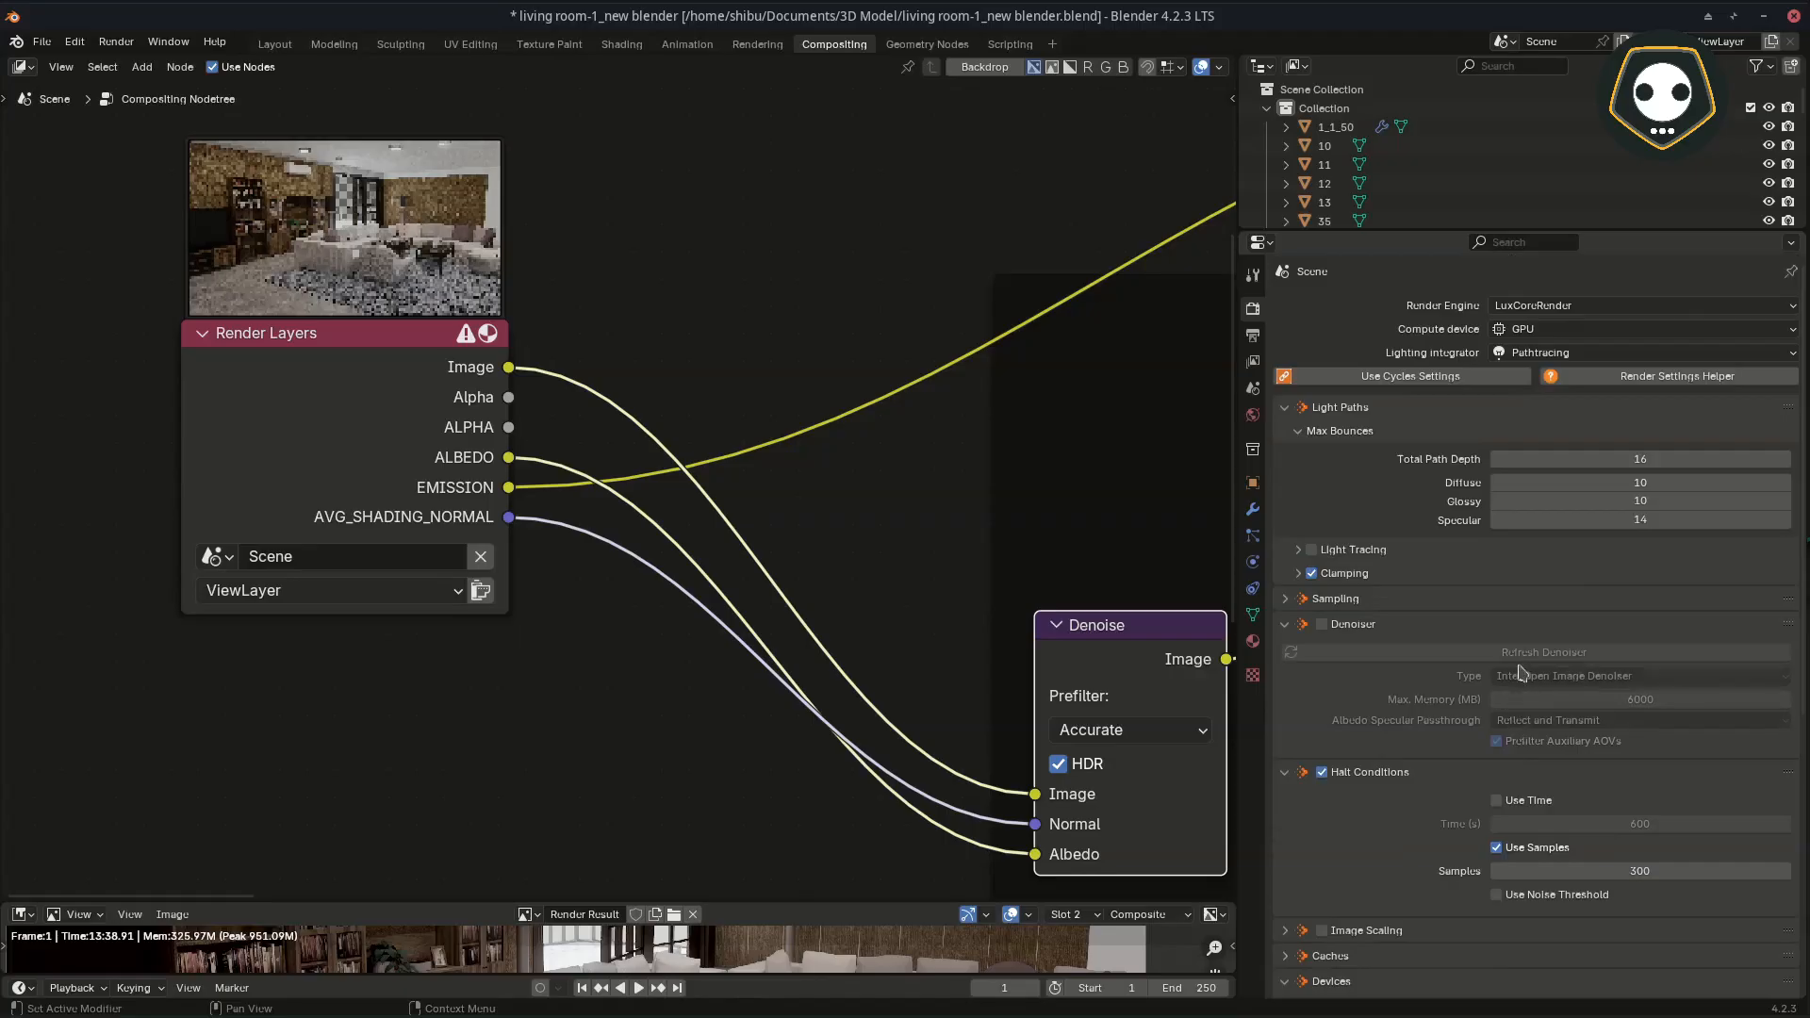
scroll(1622, 641, "down", 12)
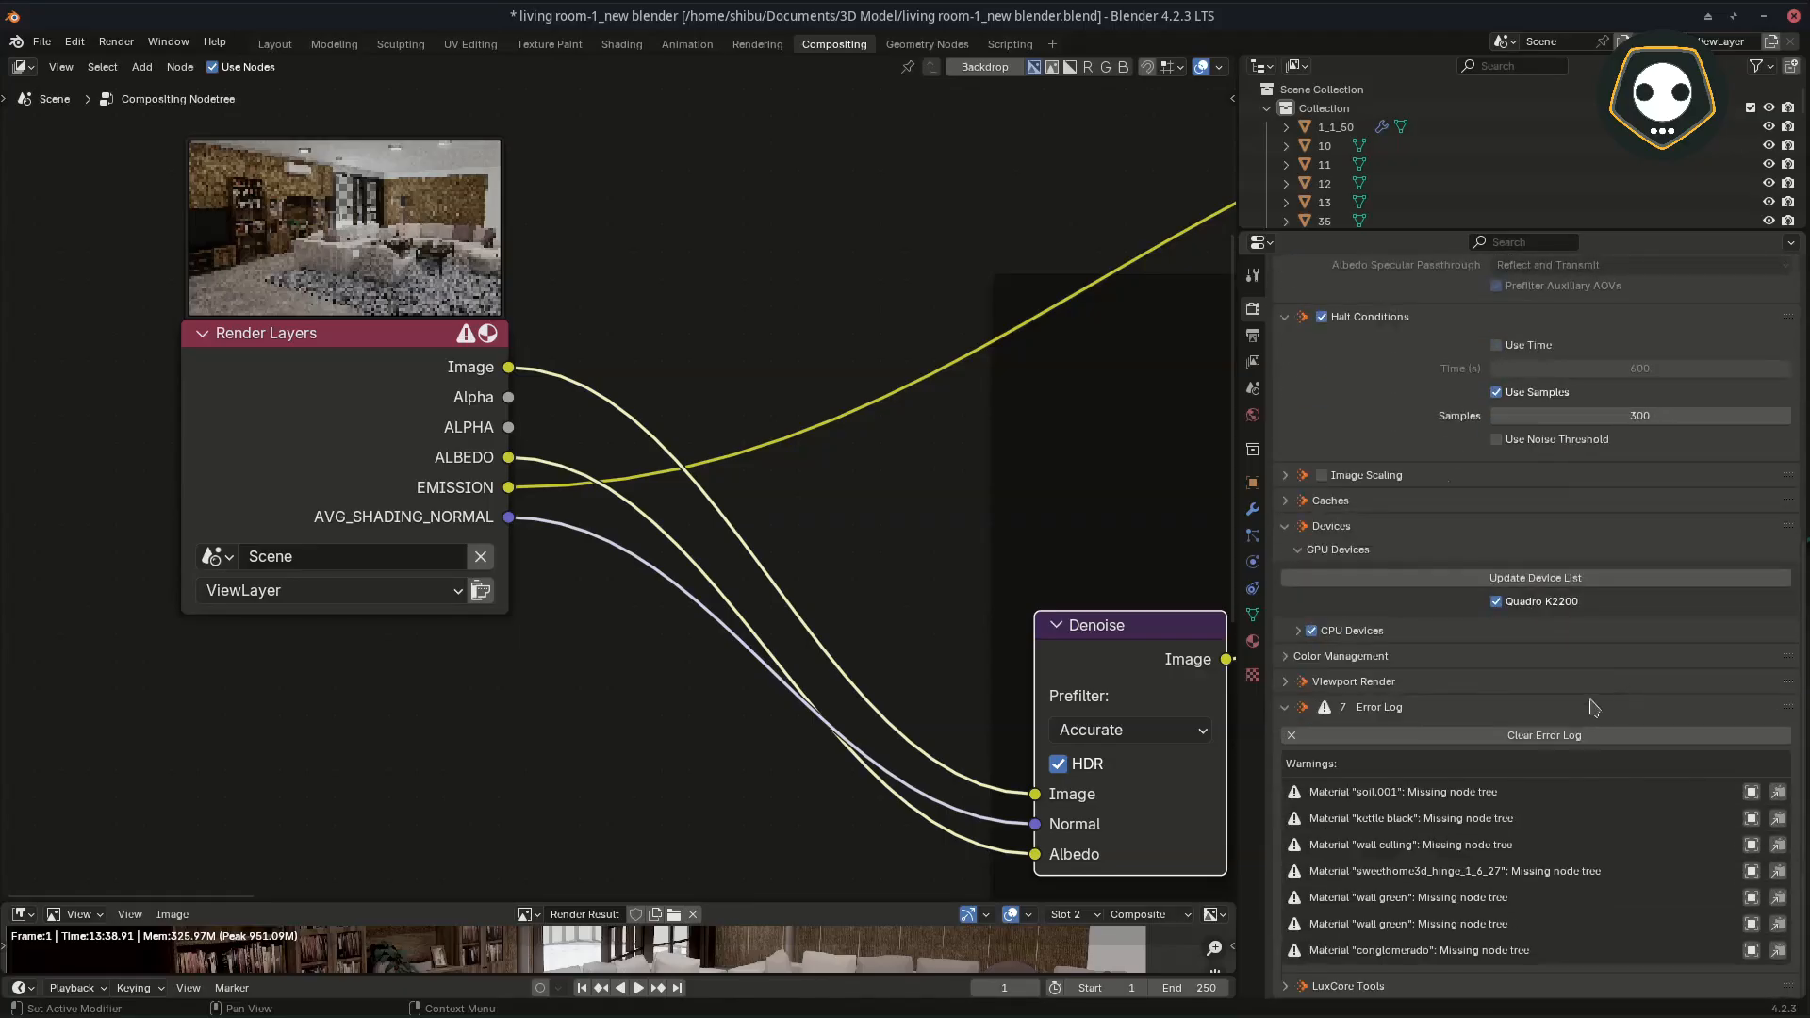
left_click(1565, 740)
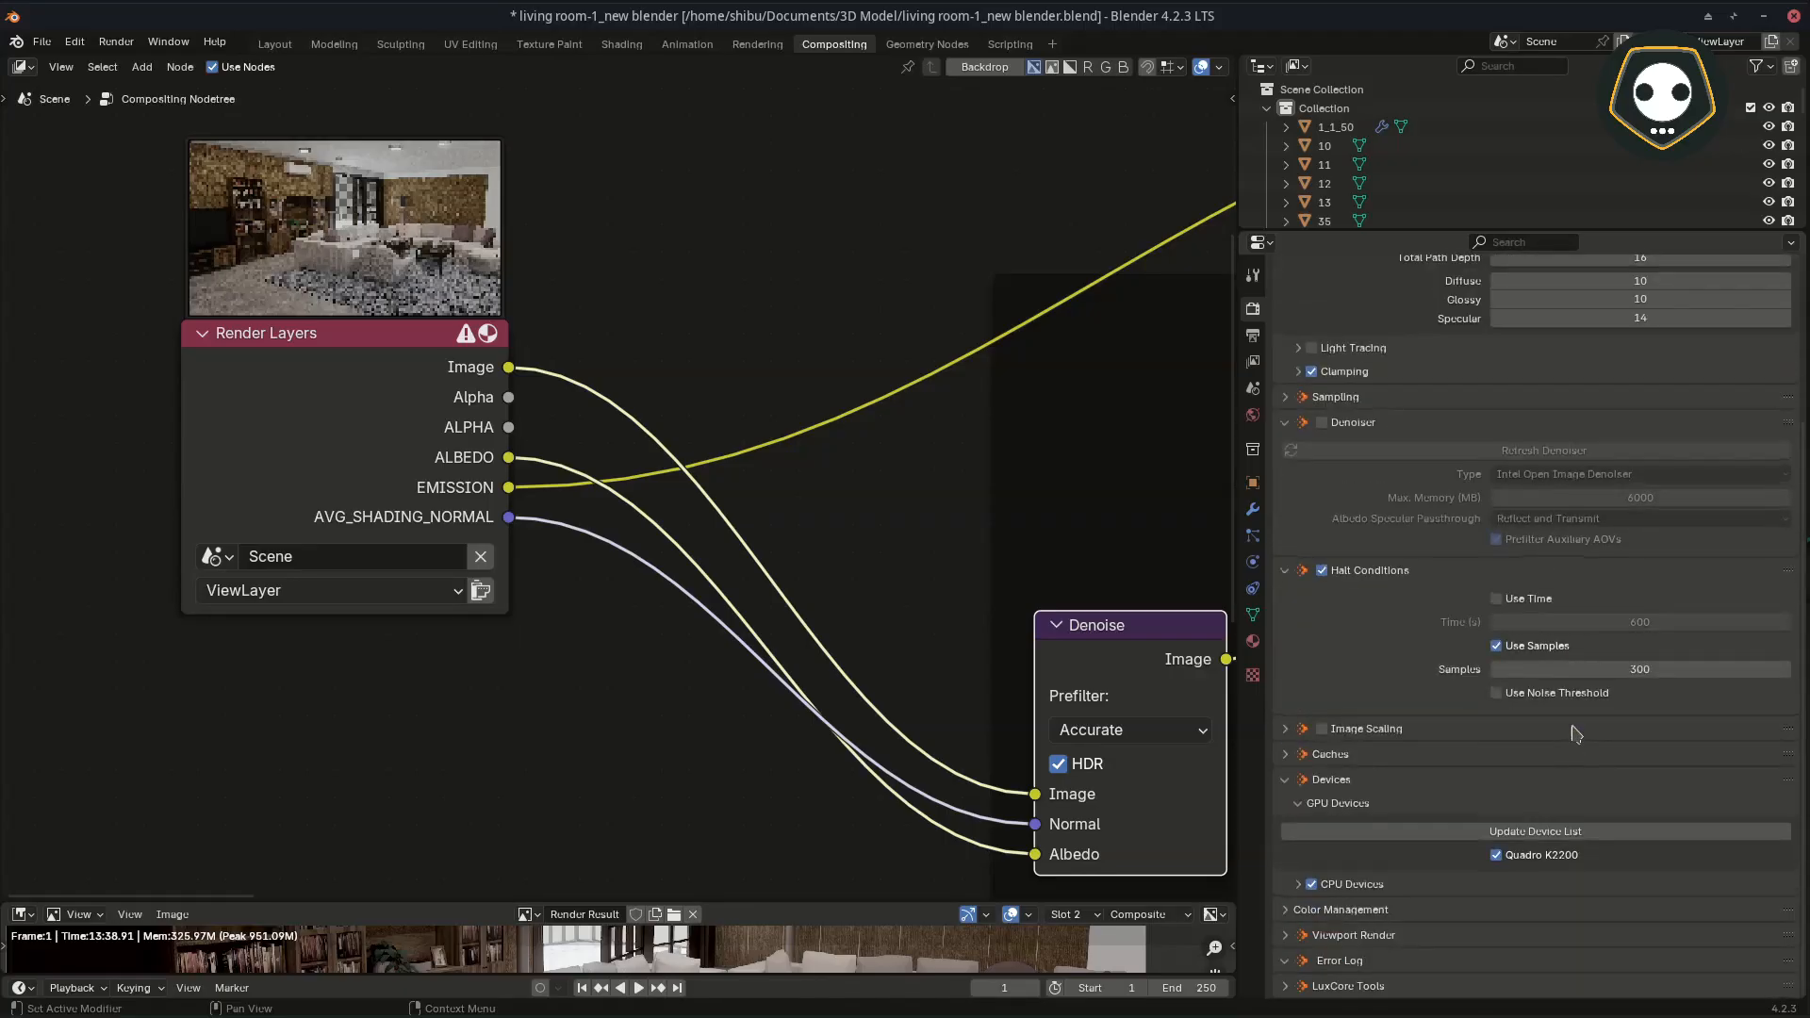
scroll(1574, 734, "up", 4)
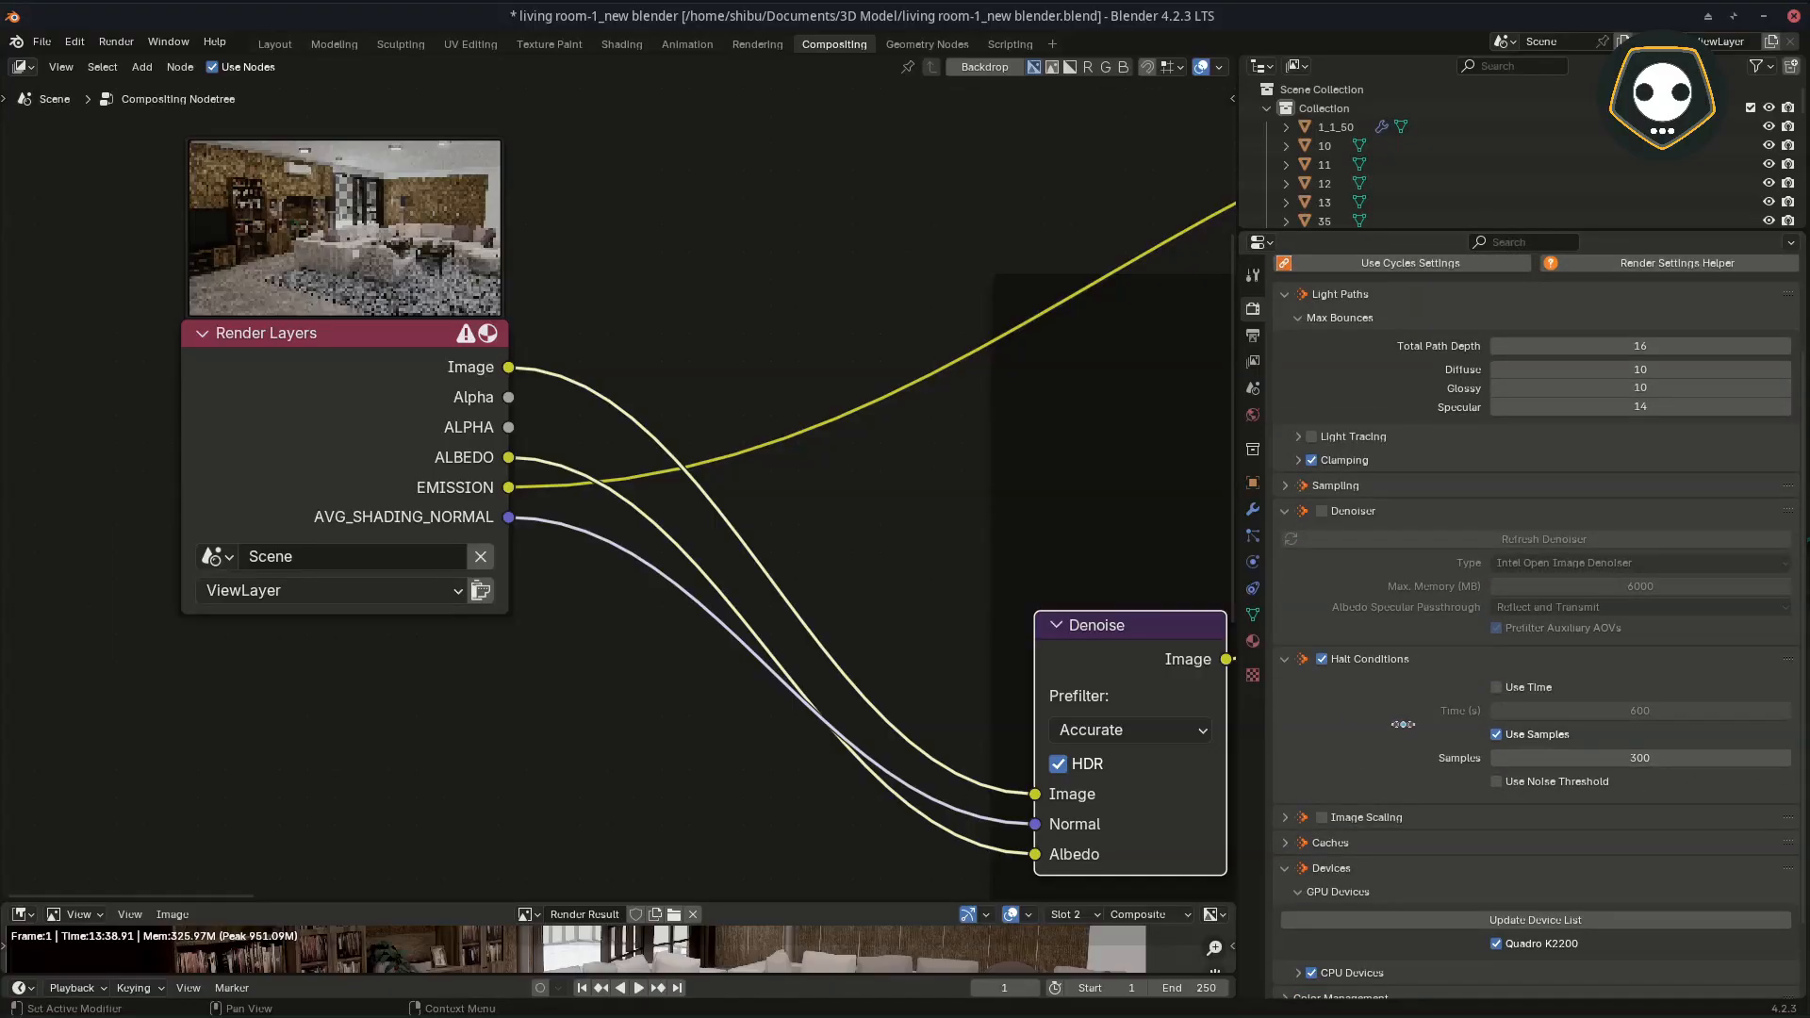
Step: Enlarge the image editor and examine the render result alongside the Render Layers and denoise nodes
middle_click_drag(600, 474, 577, 604)
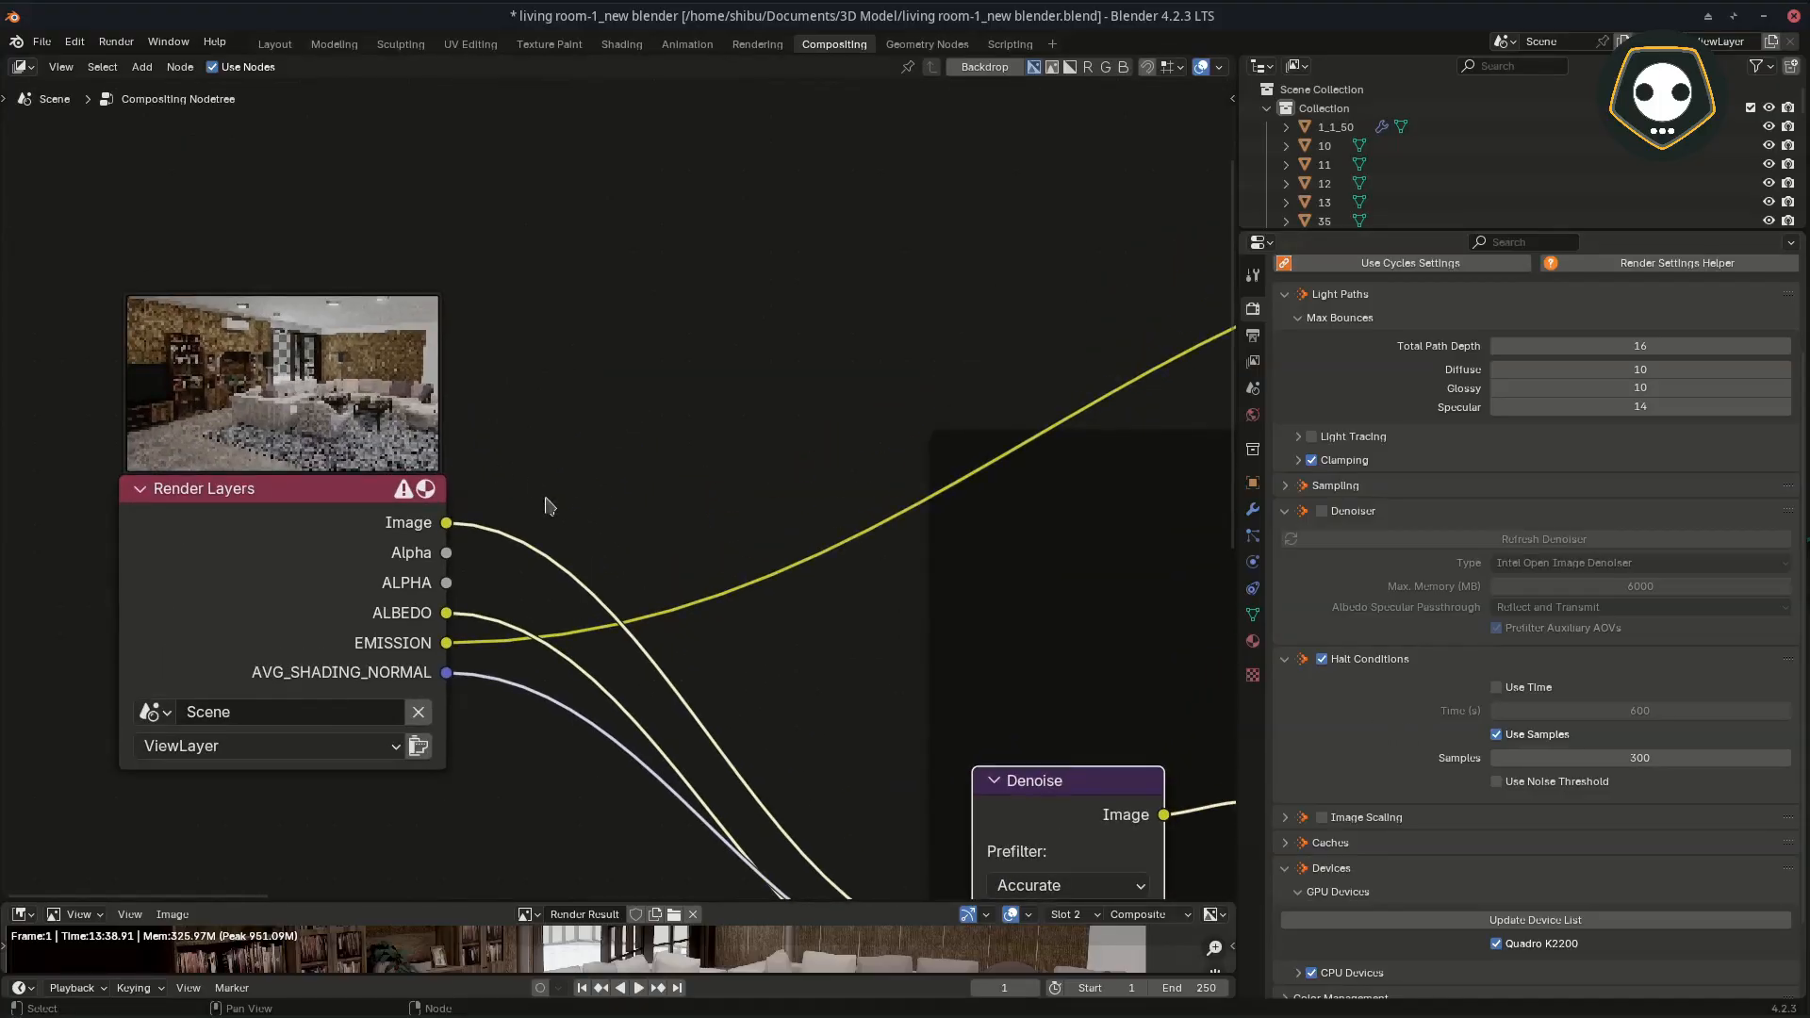
scroll(688, 517, "down", 2)
scroll(977, 653, "down", 1)
middle_click_drag(846, 620, 754, 473)
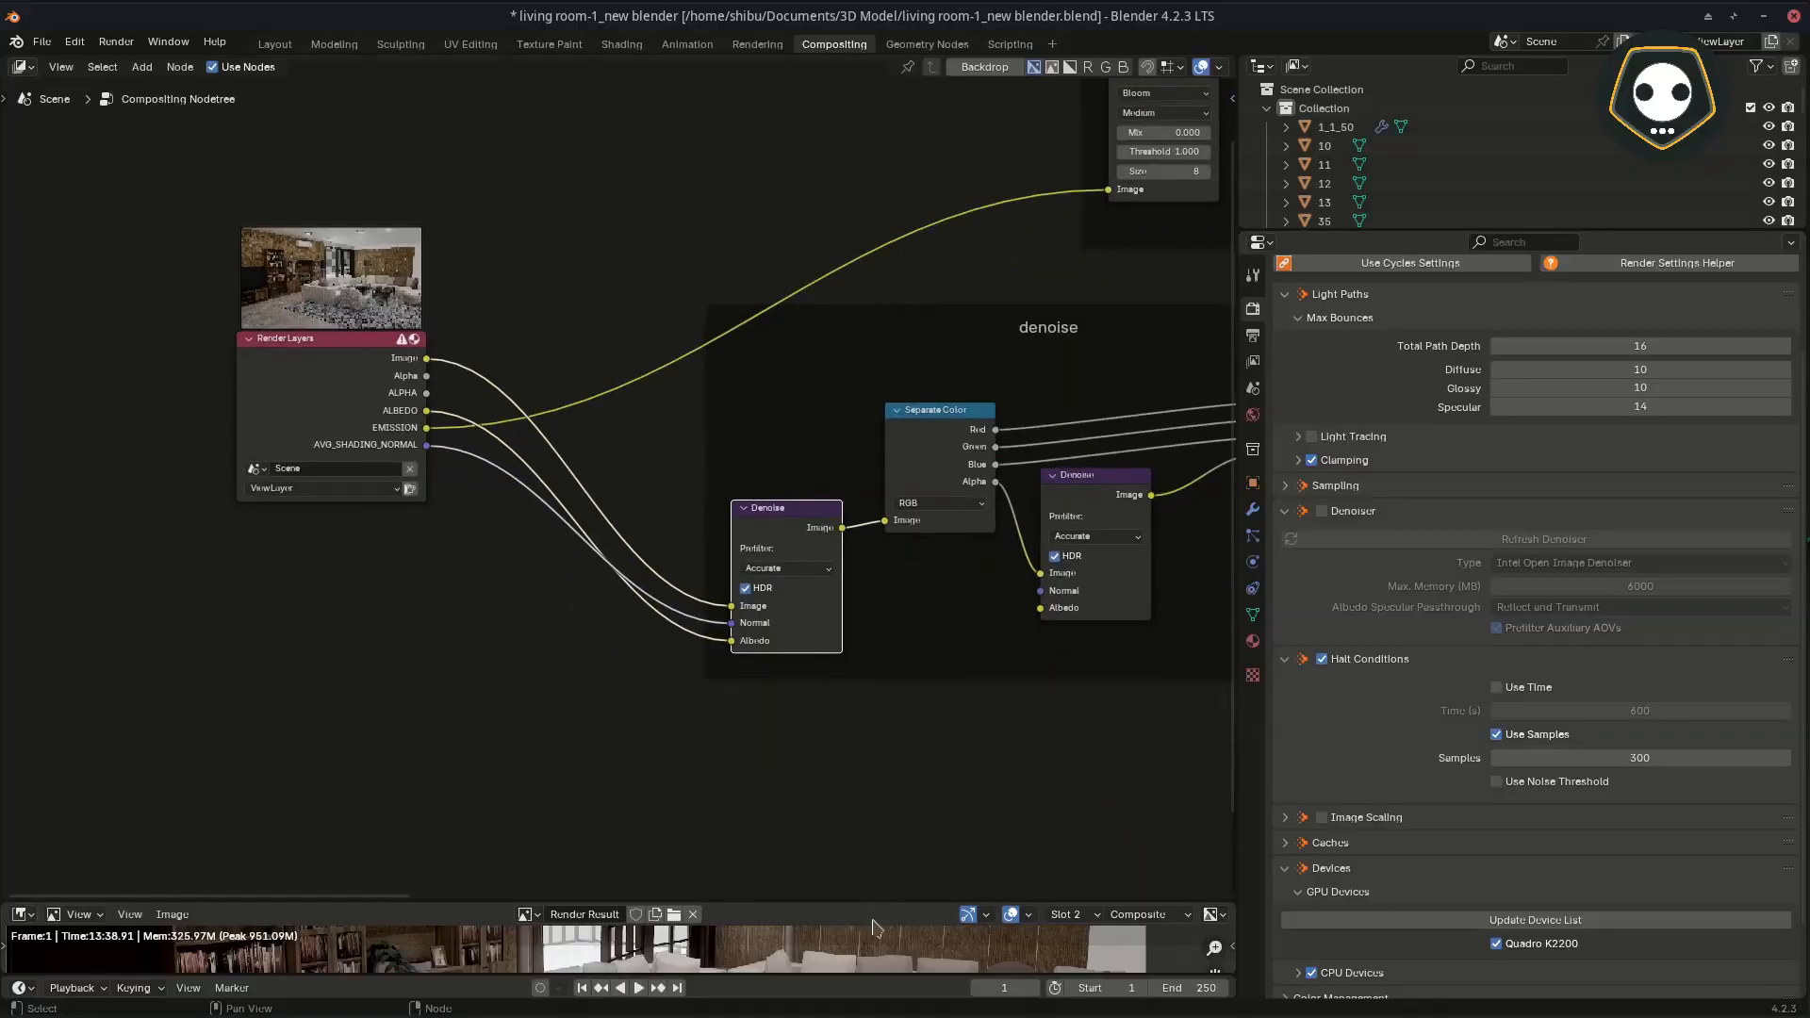
left_click_drag(865, 903, 860, 489)
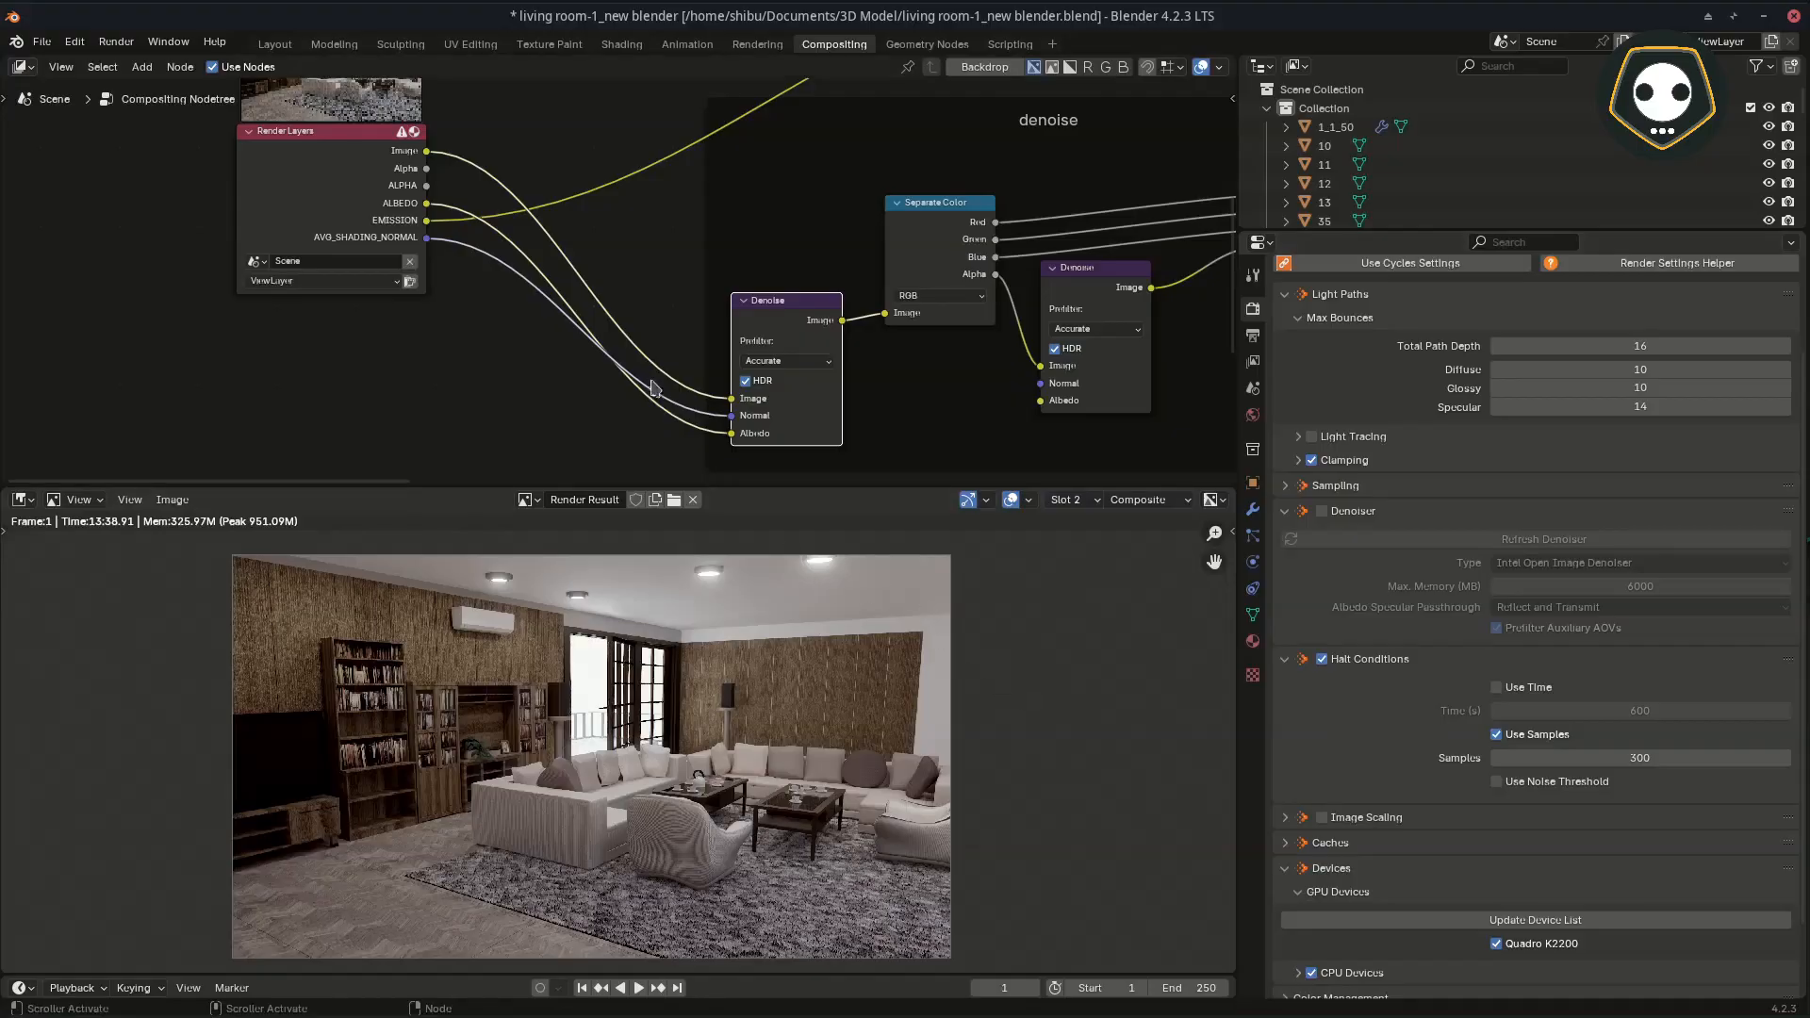
middle_click_drag(650, 383, 608, 471)
Step: Move the Composite node from the end of the color correction chain beside Render Layers and link the Render Layers Image output to its Image input
left_click_drag(826, 486, 826, 820)
scroll(526, 653, "down", 3)
middle_click_drag(933, 631, 283, 614)
scroll(679, 634, "down", 1)
middle_click_drag(773, 620, 359, 666)
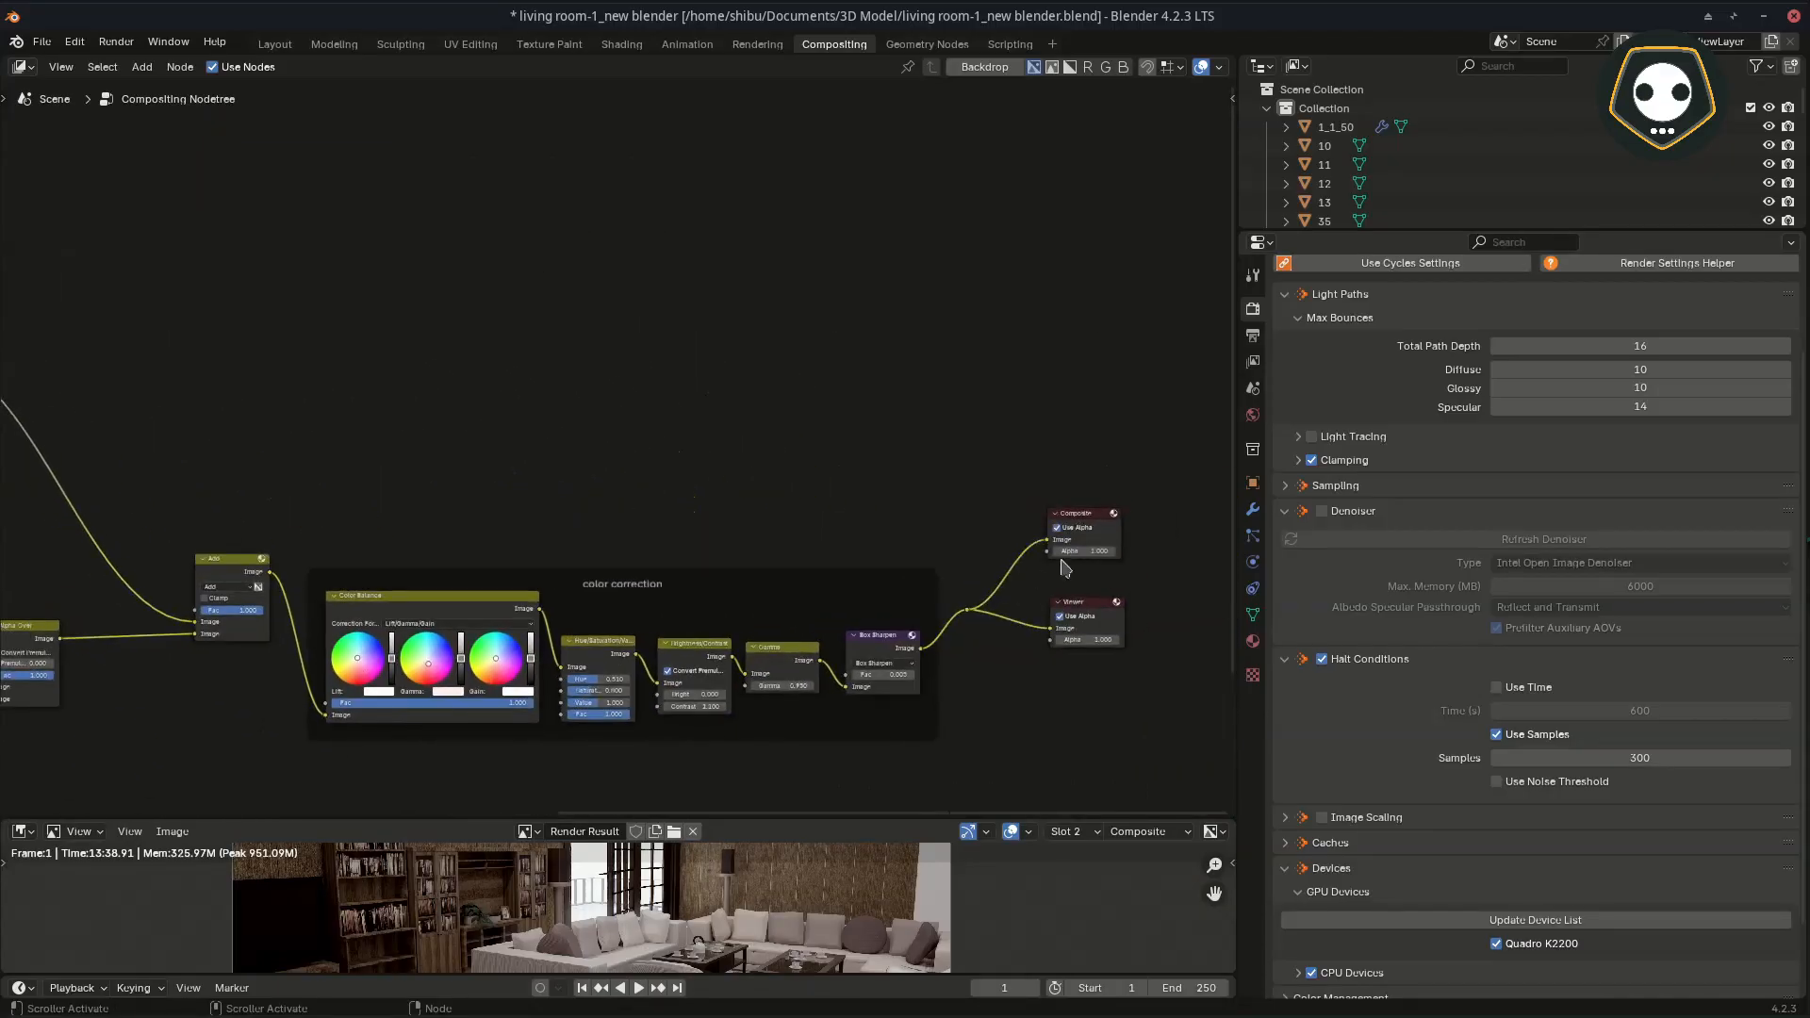
left_click_drag(1094, 524, 1086, 523)
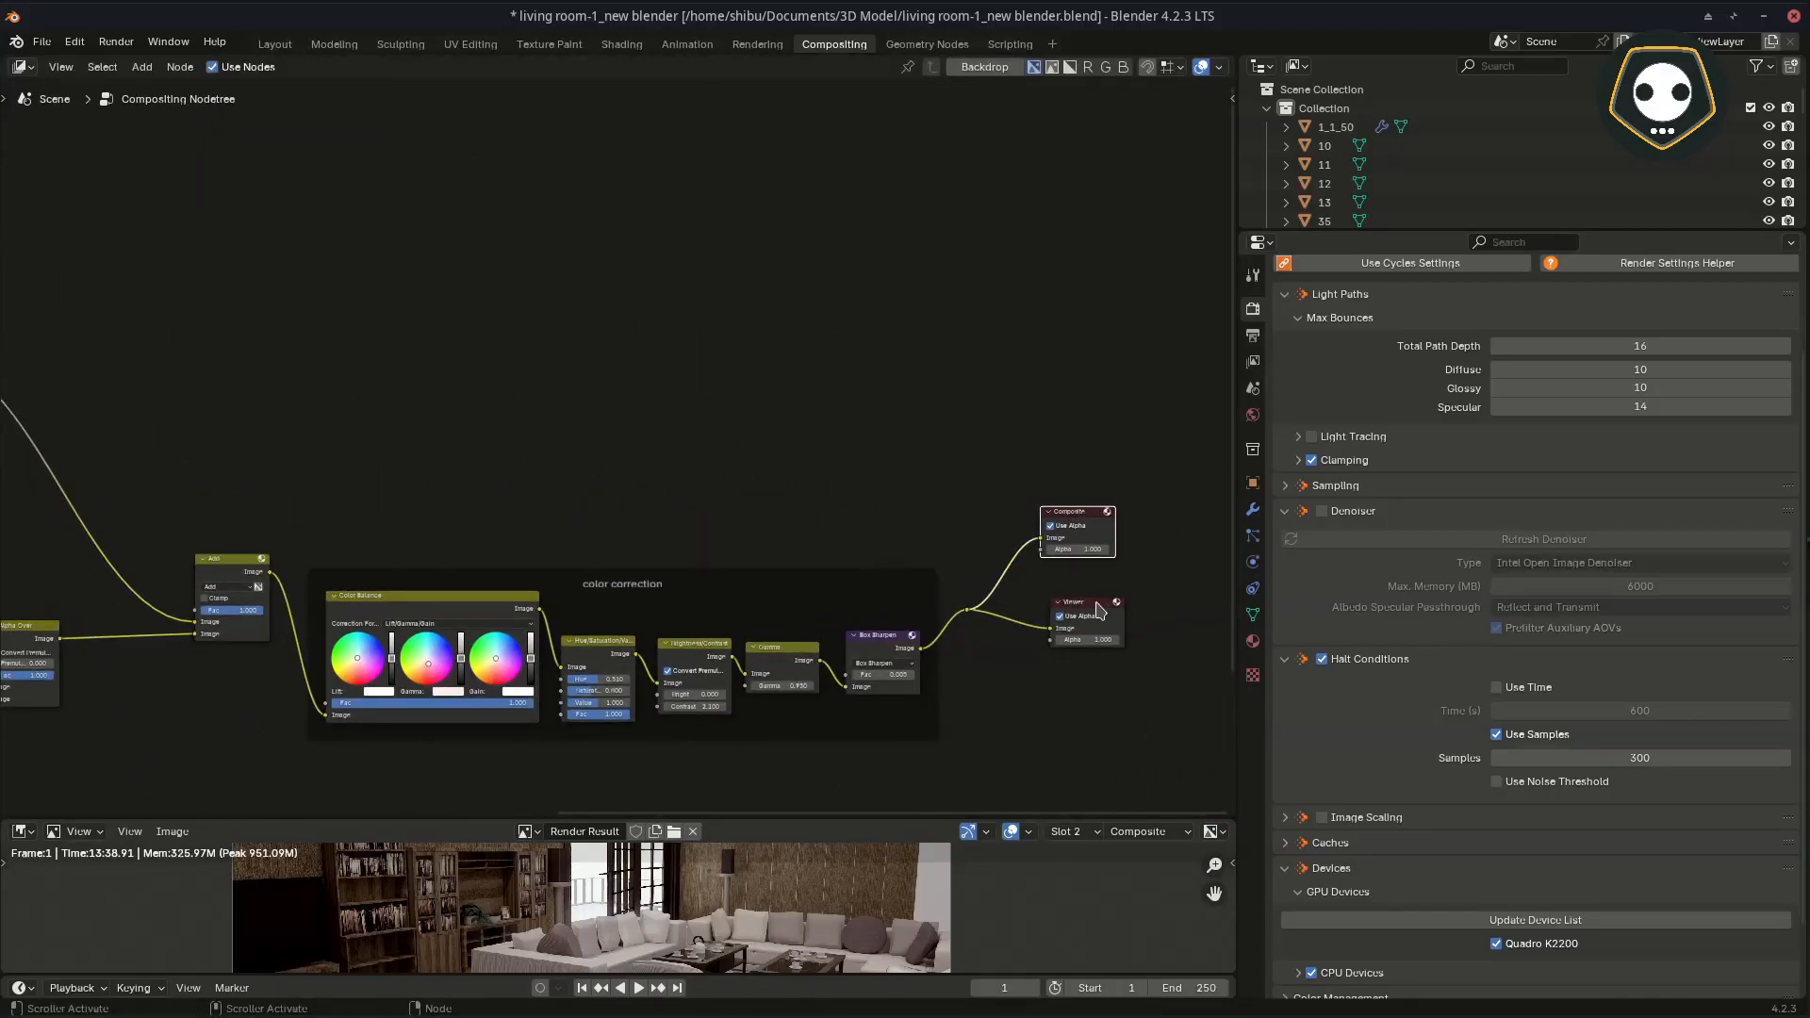
left_click_drag(1099, 611, 1157, 646)
left_click_drag(1067, 512, 340, 486)
scroll(688, 526, "up", 5)
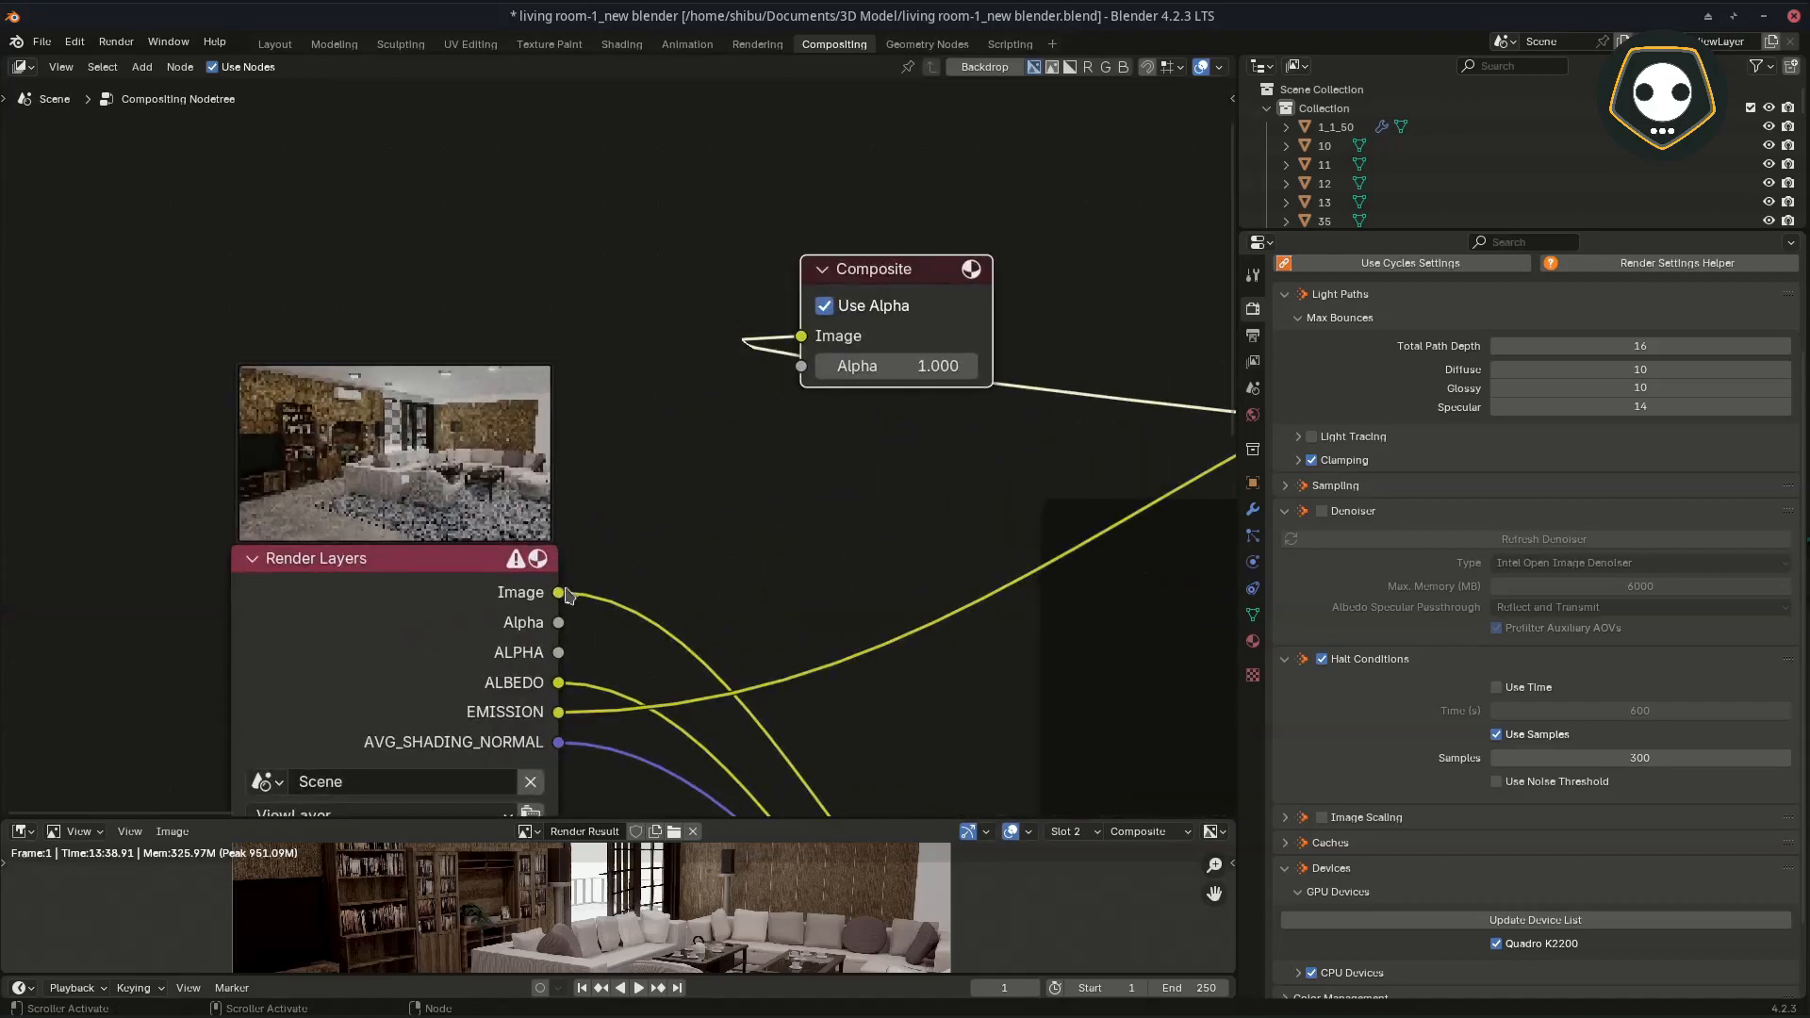
left_click_drag(559, 592, 802, 338)
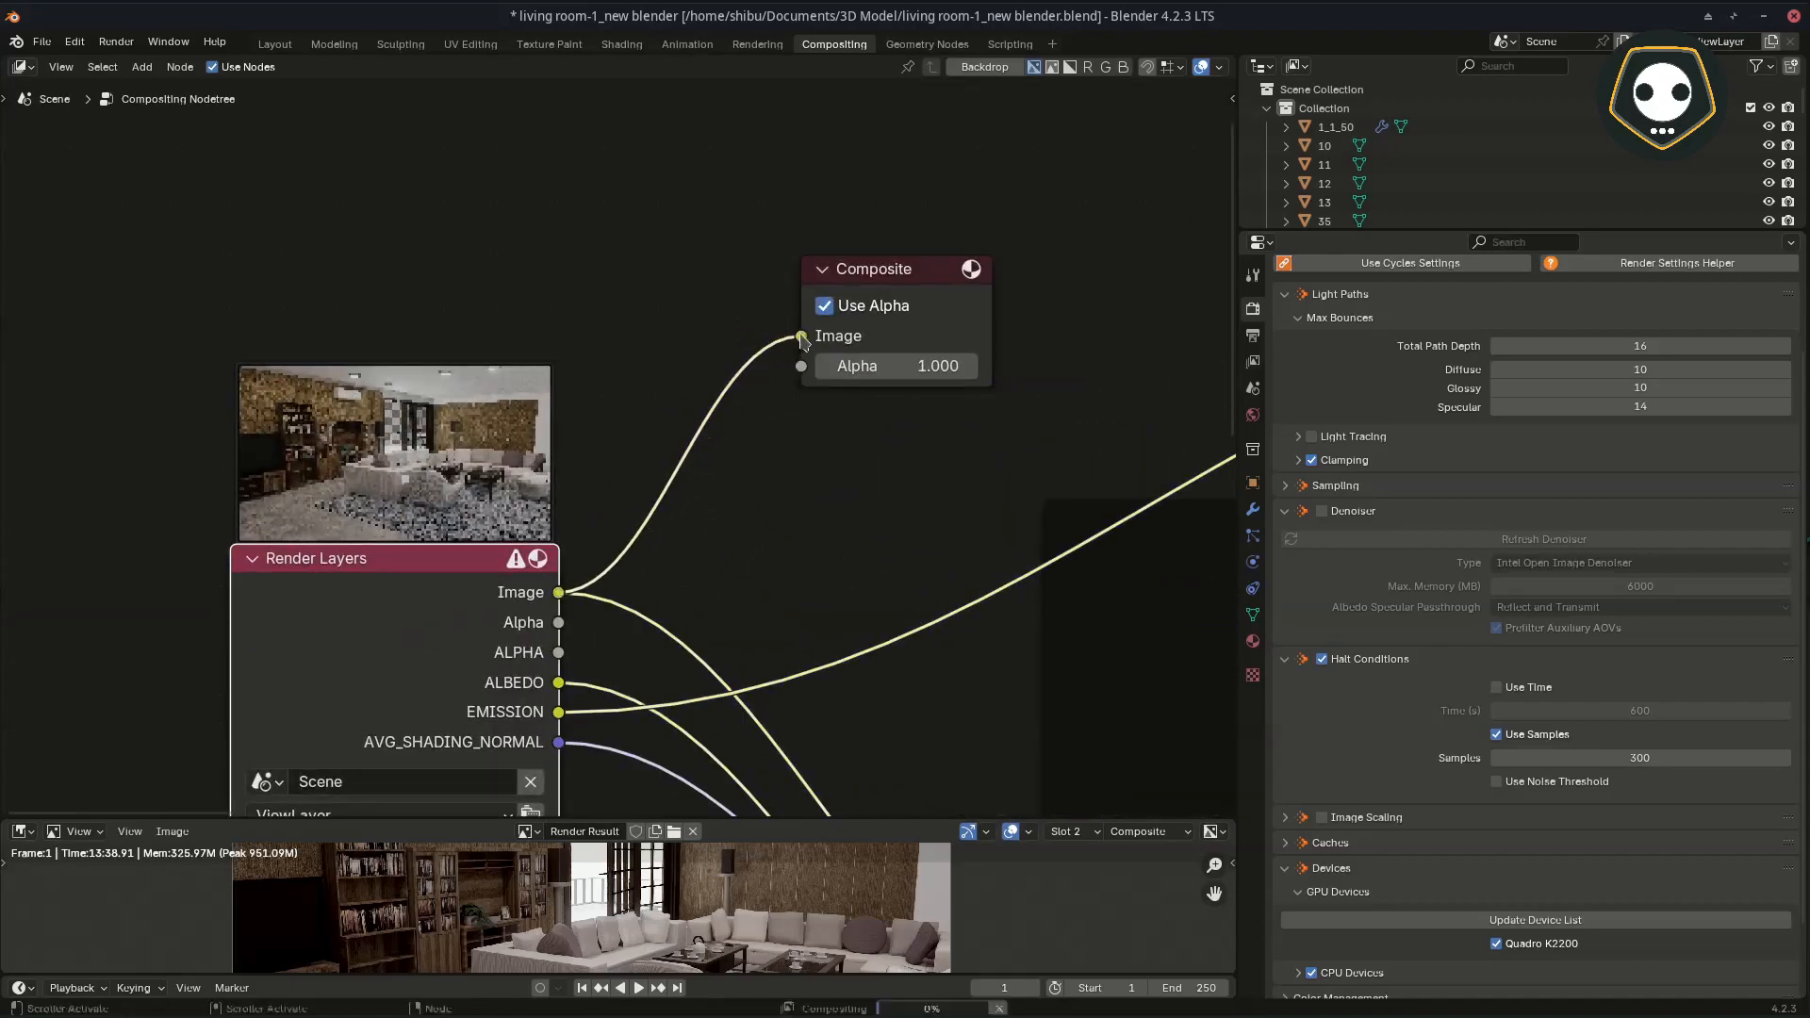
Step: Enlarge the image editor, frame the area around the air conditioner and select Render Result as the displayed image
left_click_drag(929, 818, 915, 476)
scroll(586, 676, "up", 4)
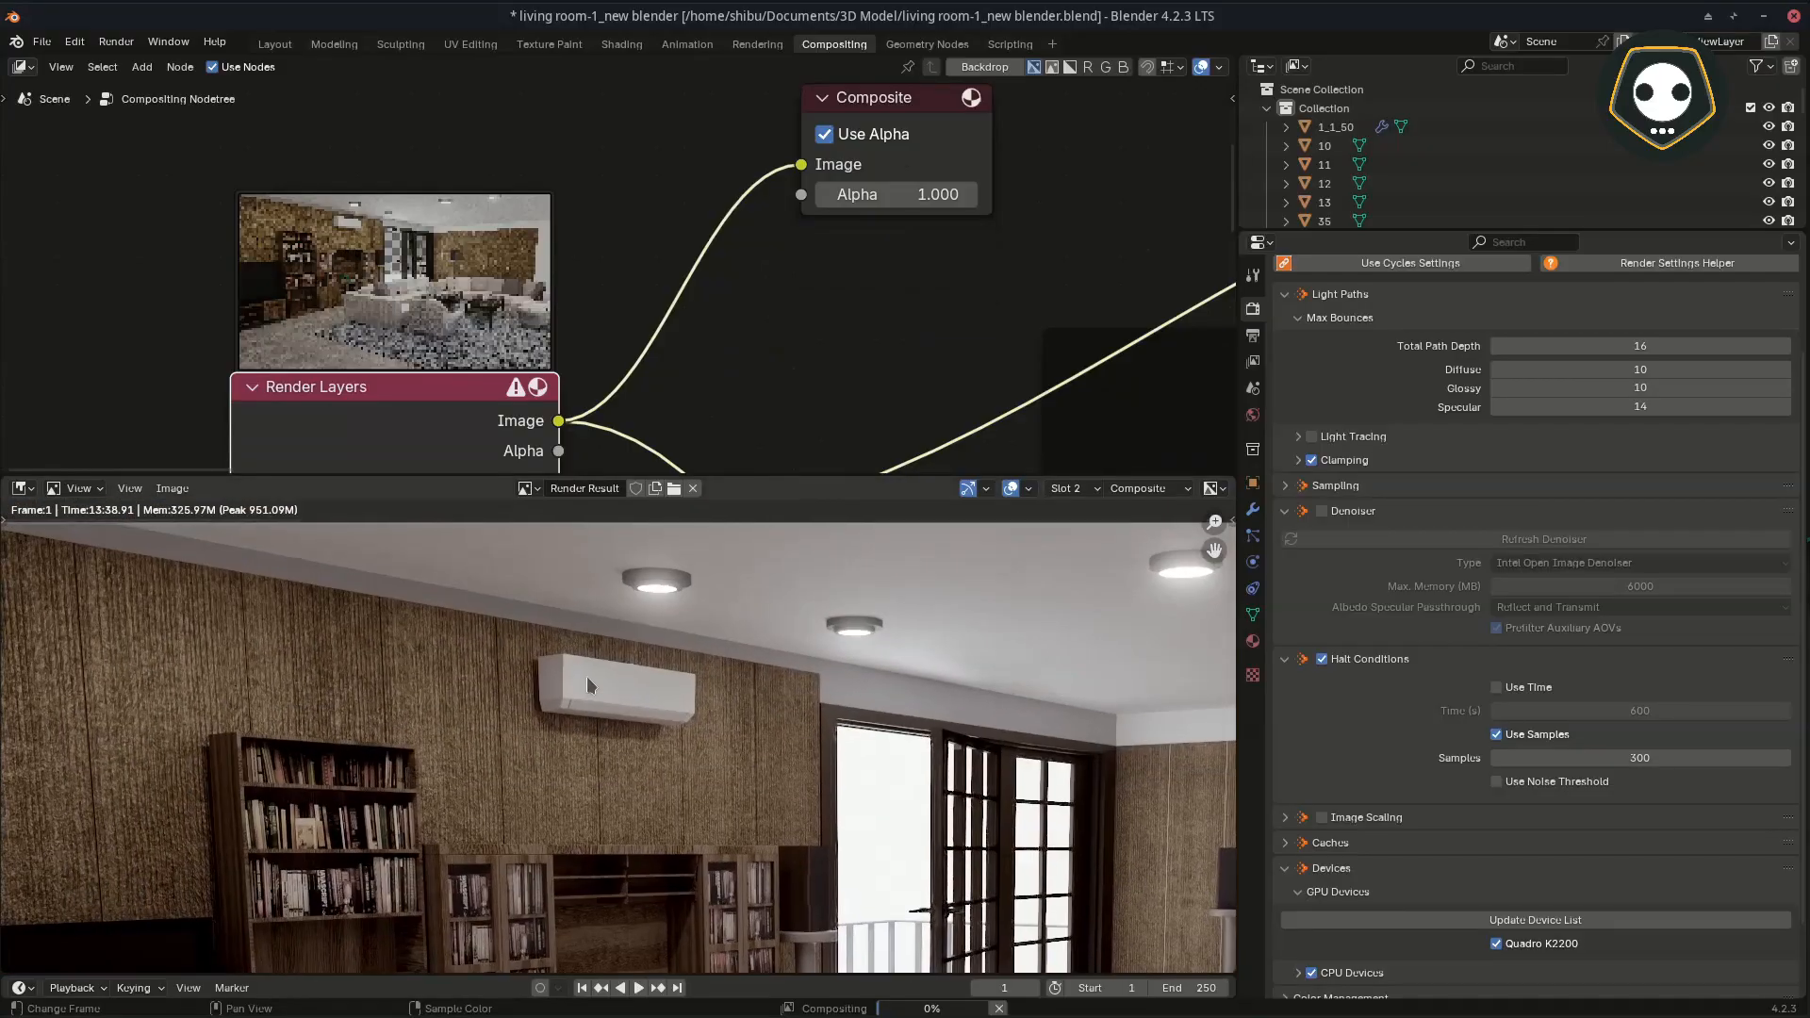
middle_click_drag(588, 684, 624, 717)
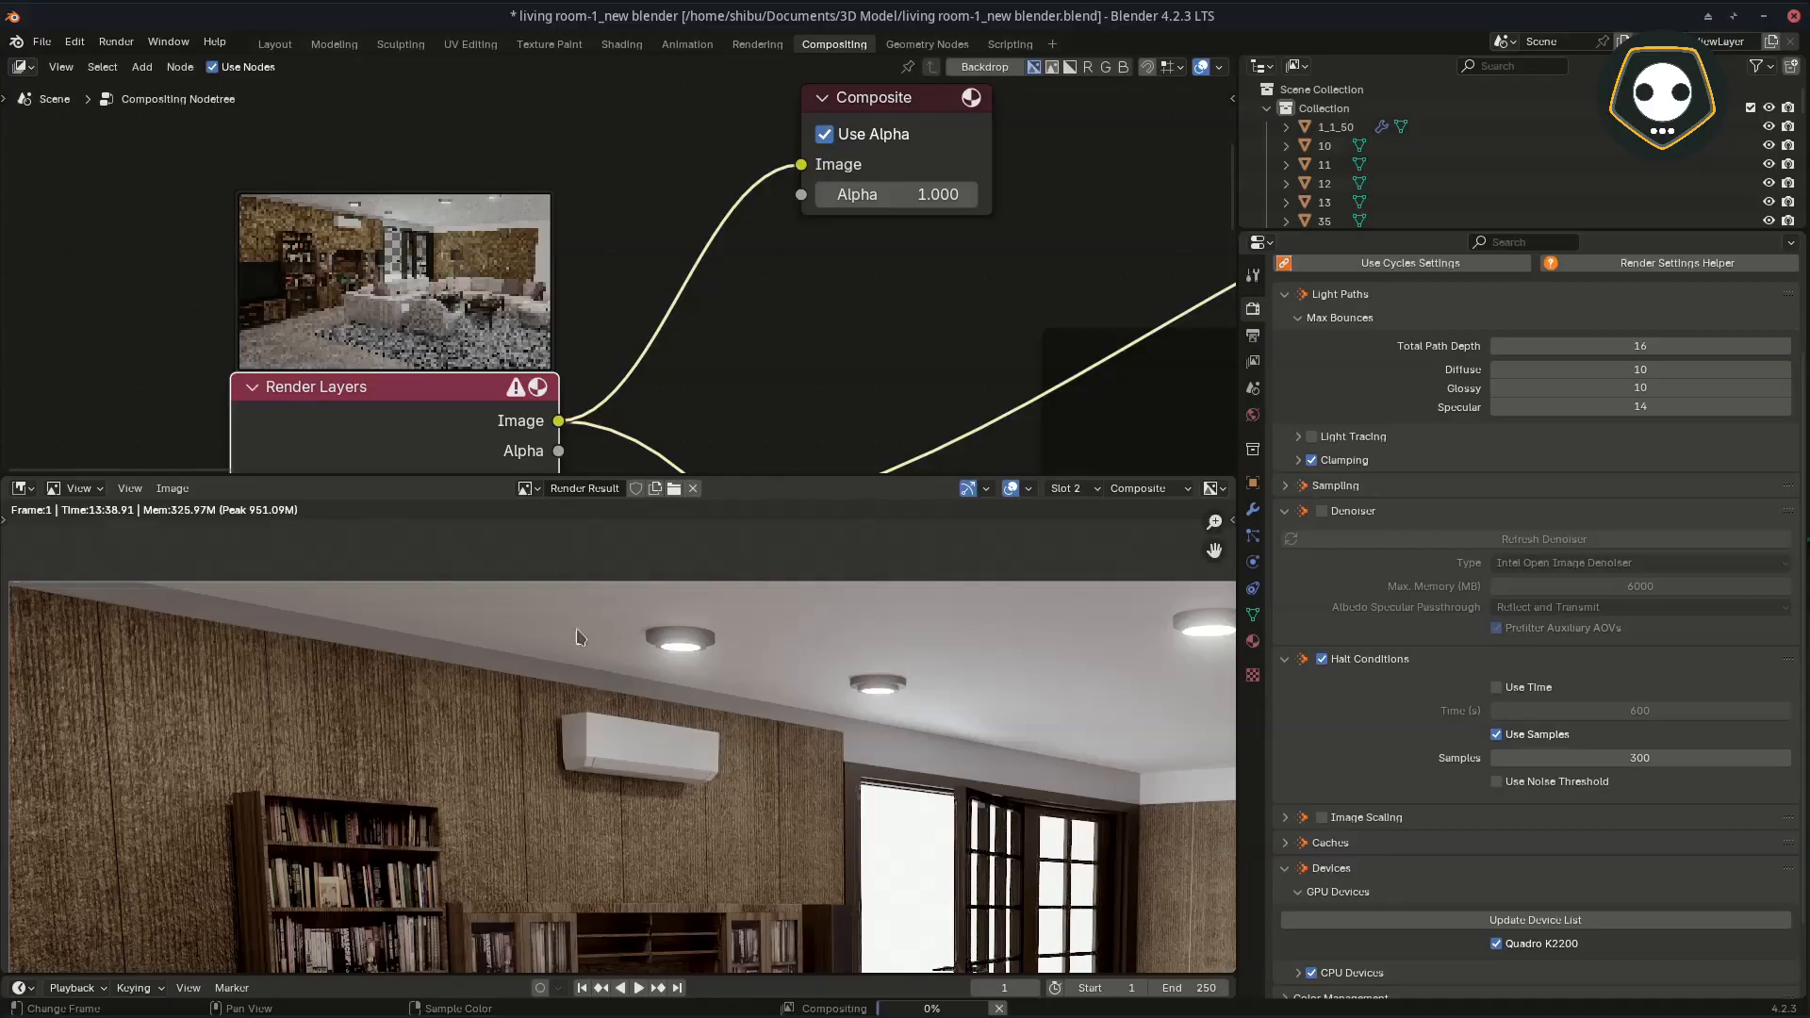
left_click(539, 491)
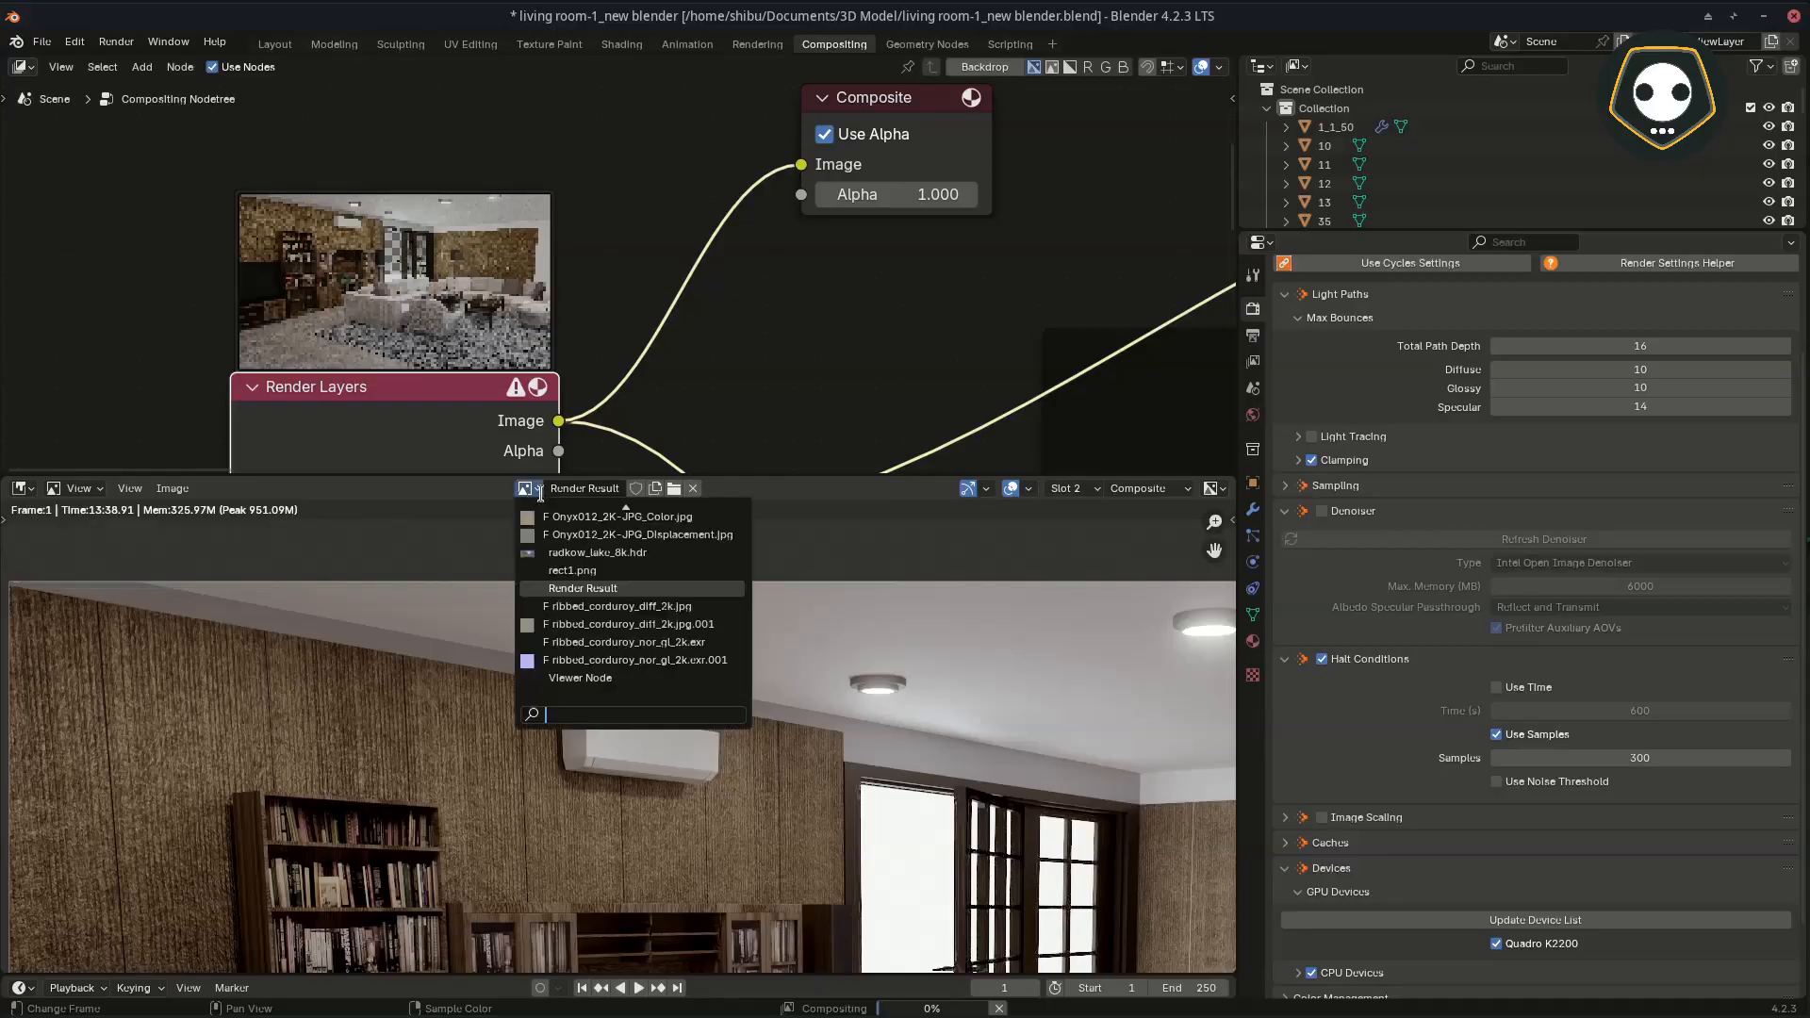
left_click(602, 587)
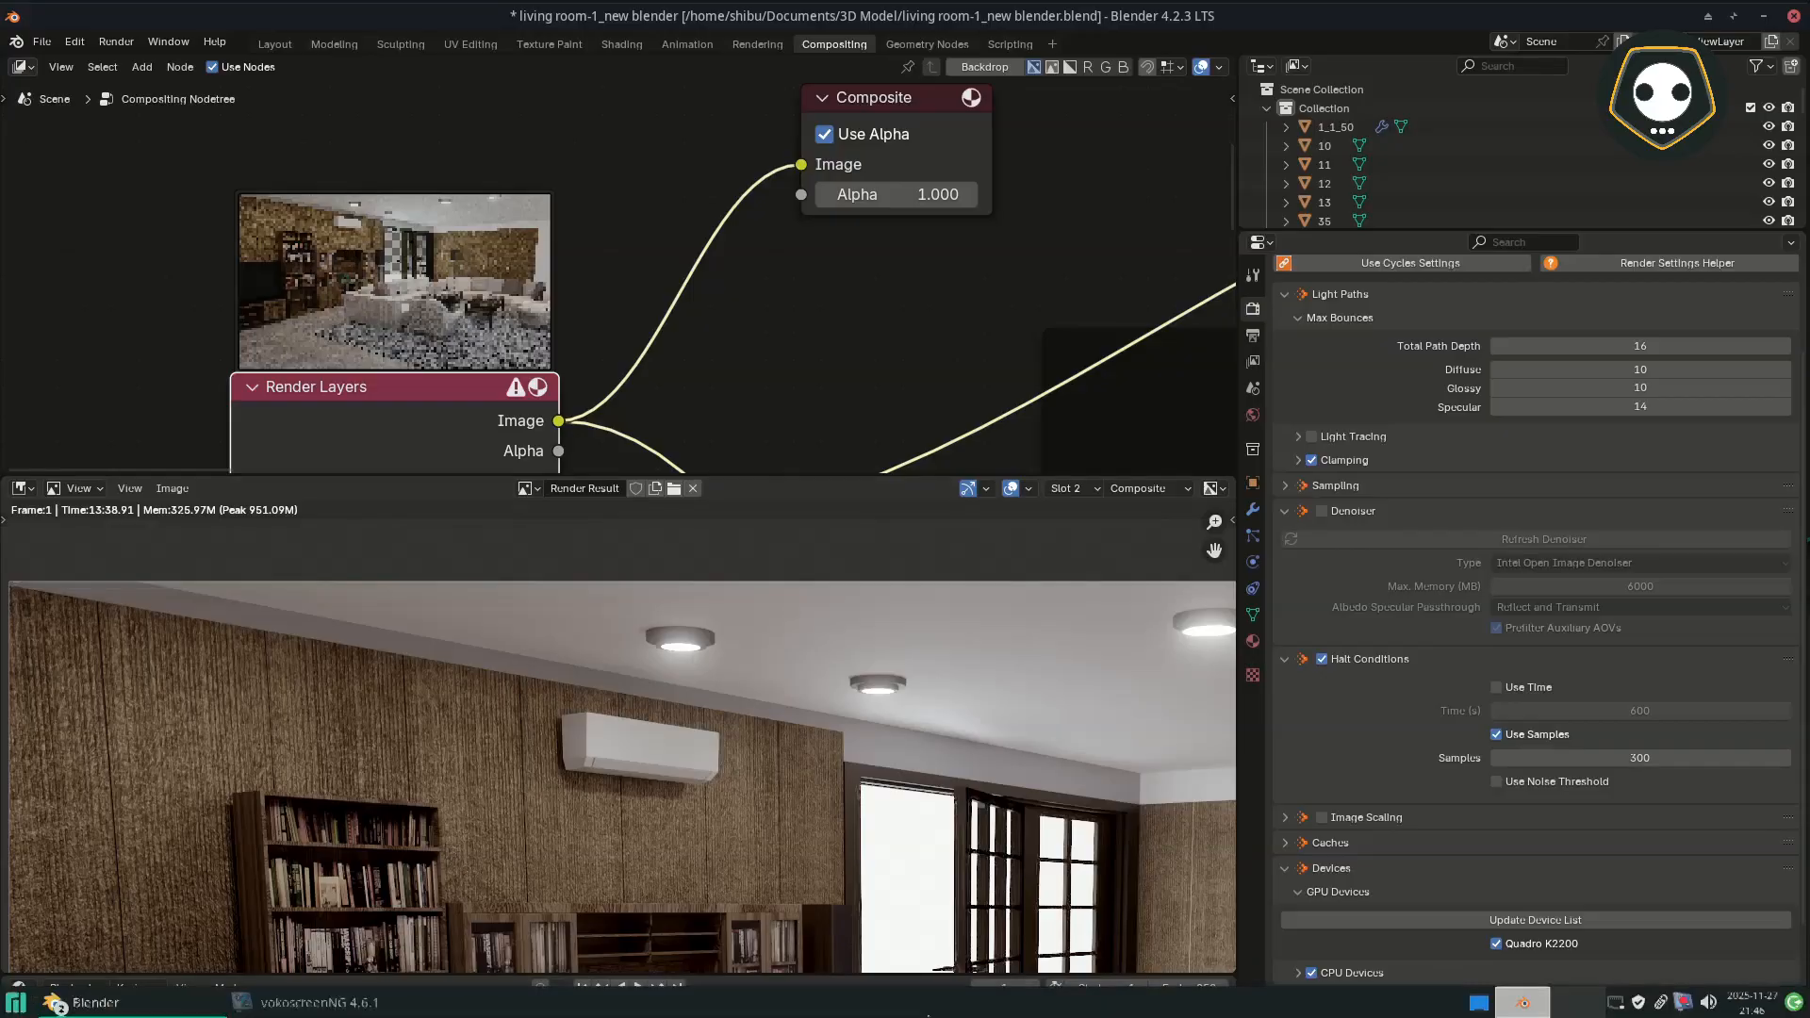
Step: Widen the node and image editors and examine the undenoised render's grain on the ceiling and around the air conditioner
scroll(679, 778, "up", 4)
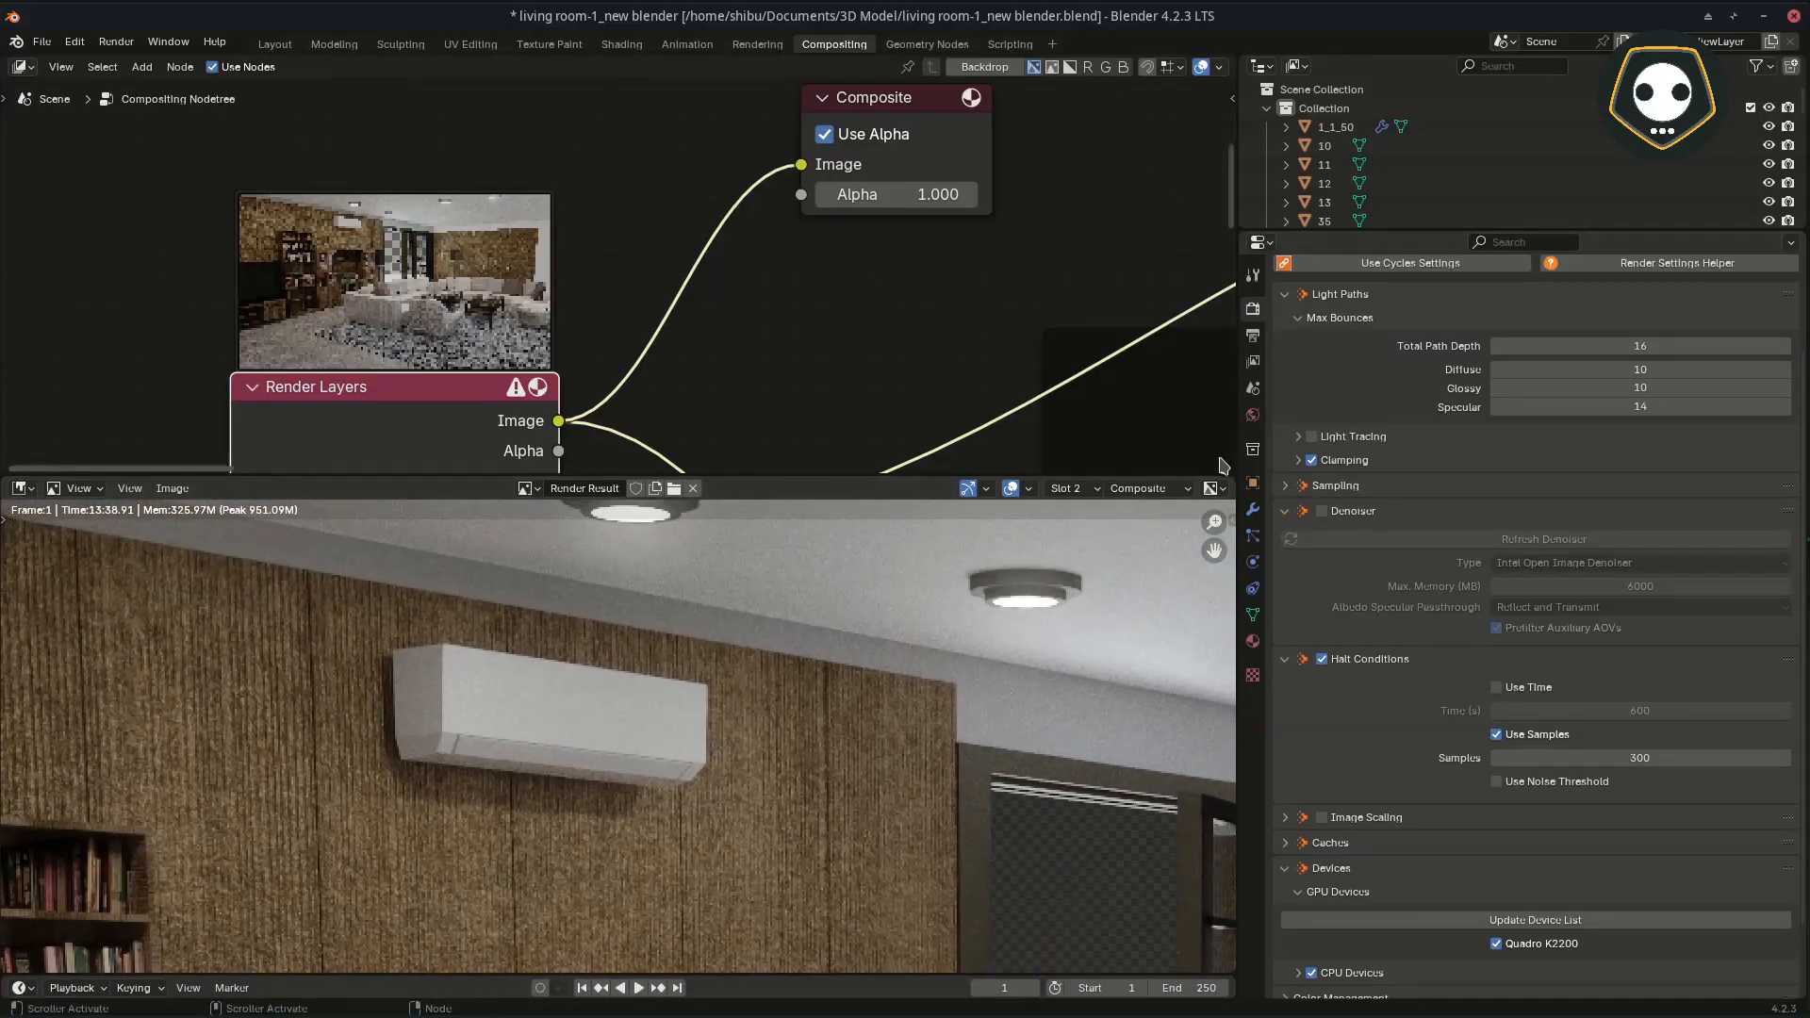
left_click_drag(1234, 450, 1592, 450)
middle_click_drag(927, 681, 794, 805)
scroll(817, 753, "down", 1)
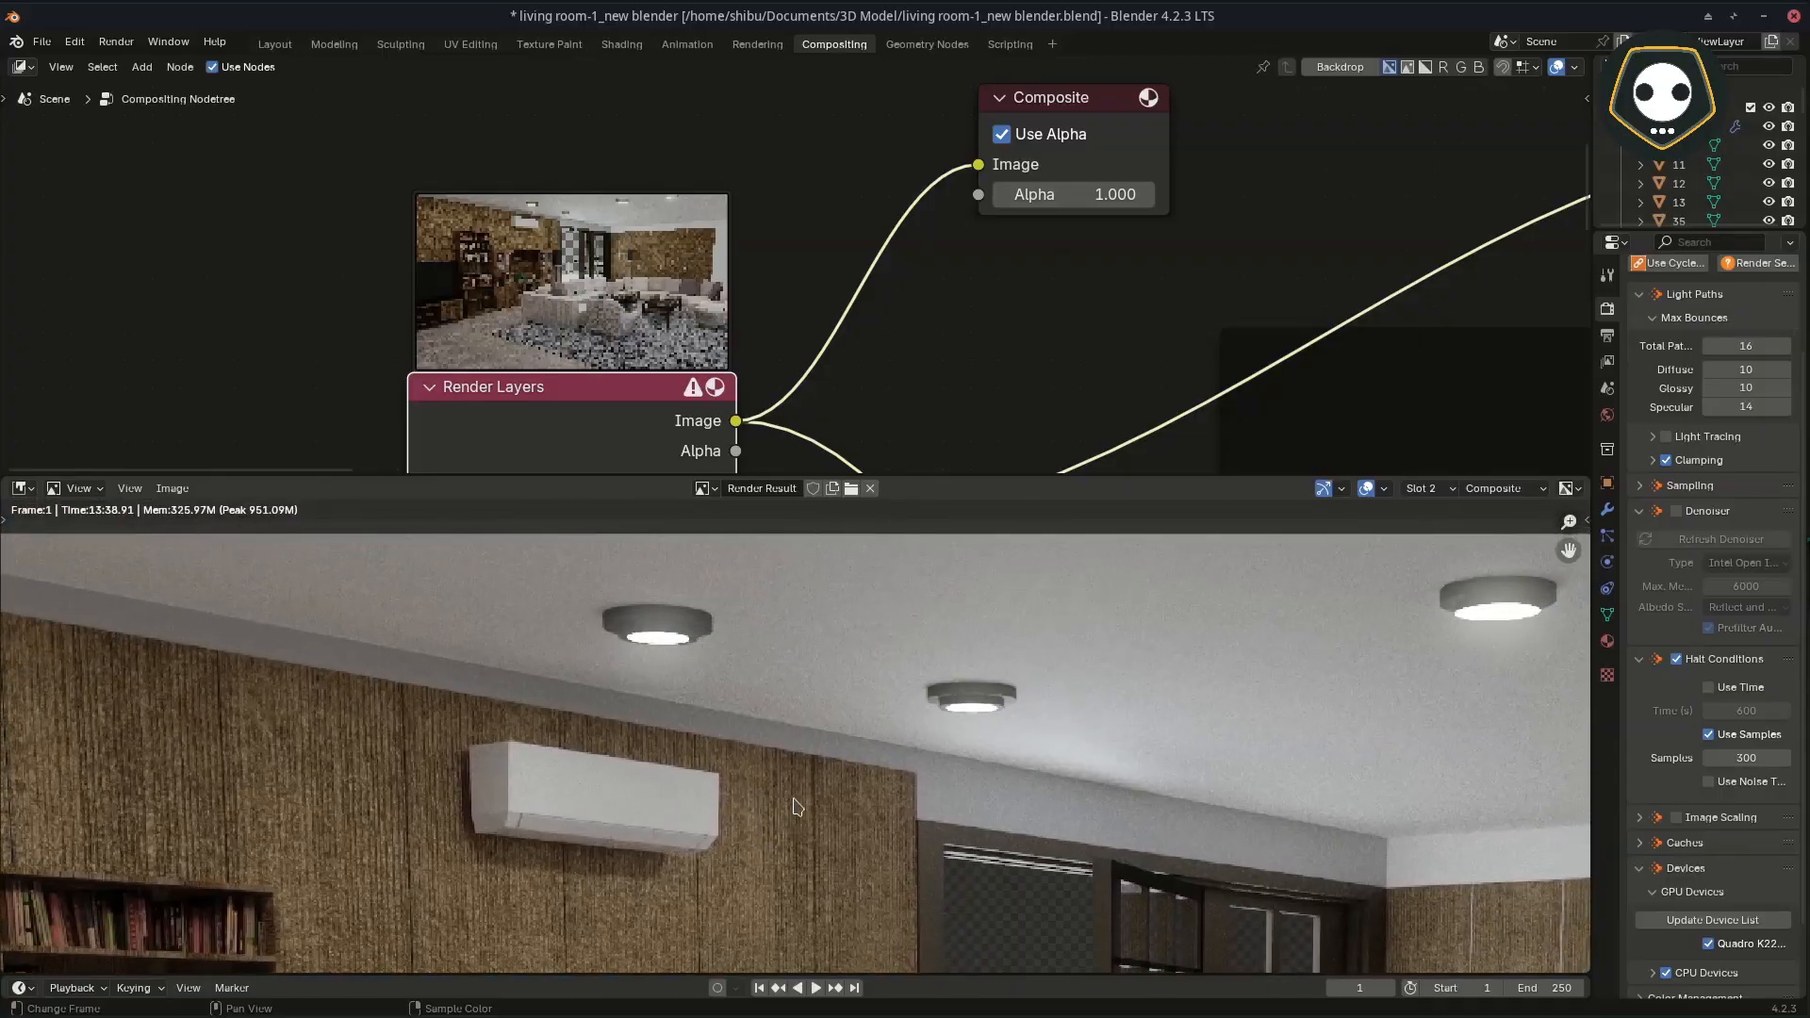
scroll(841, 849, "down", 2)
middle_click_drag(852, 861, 738, 675)
scroll(754, 683, "up", 5)
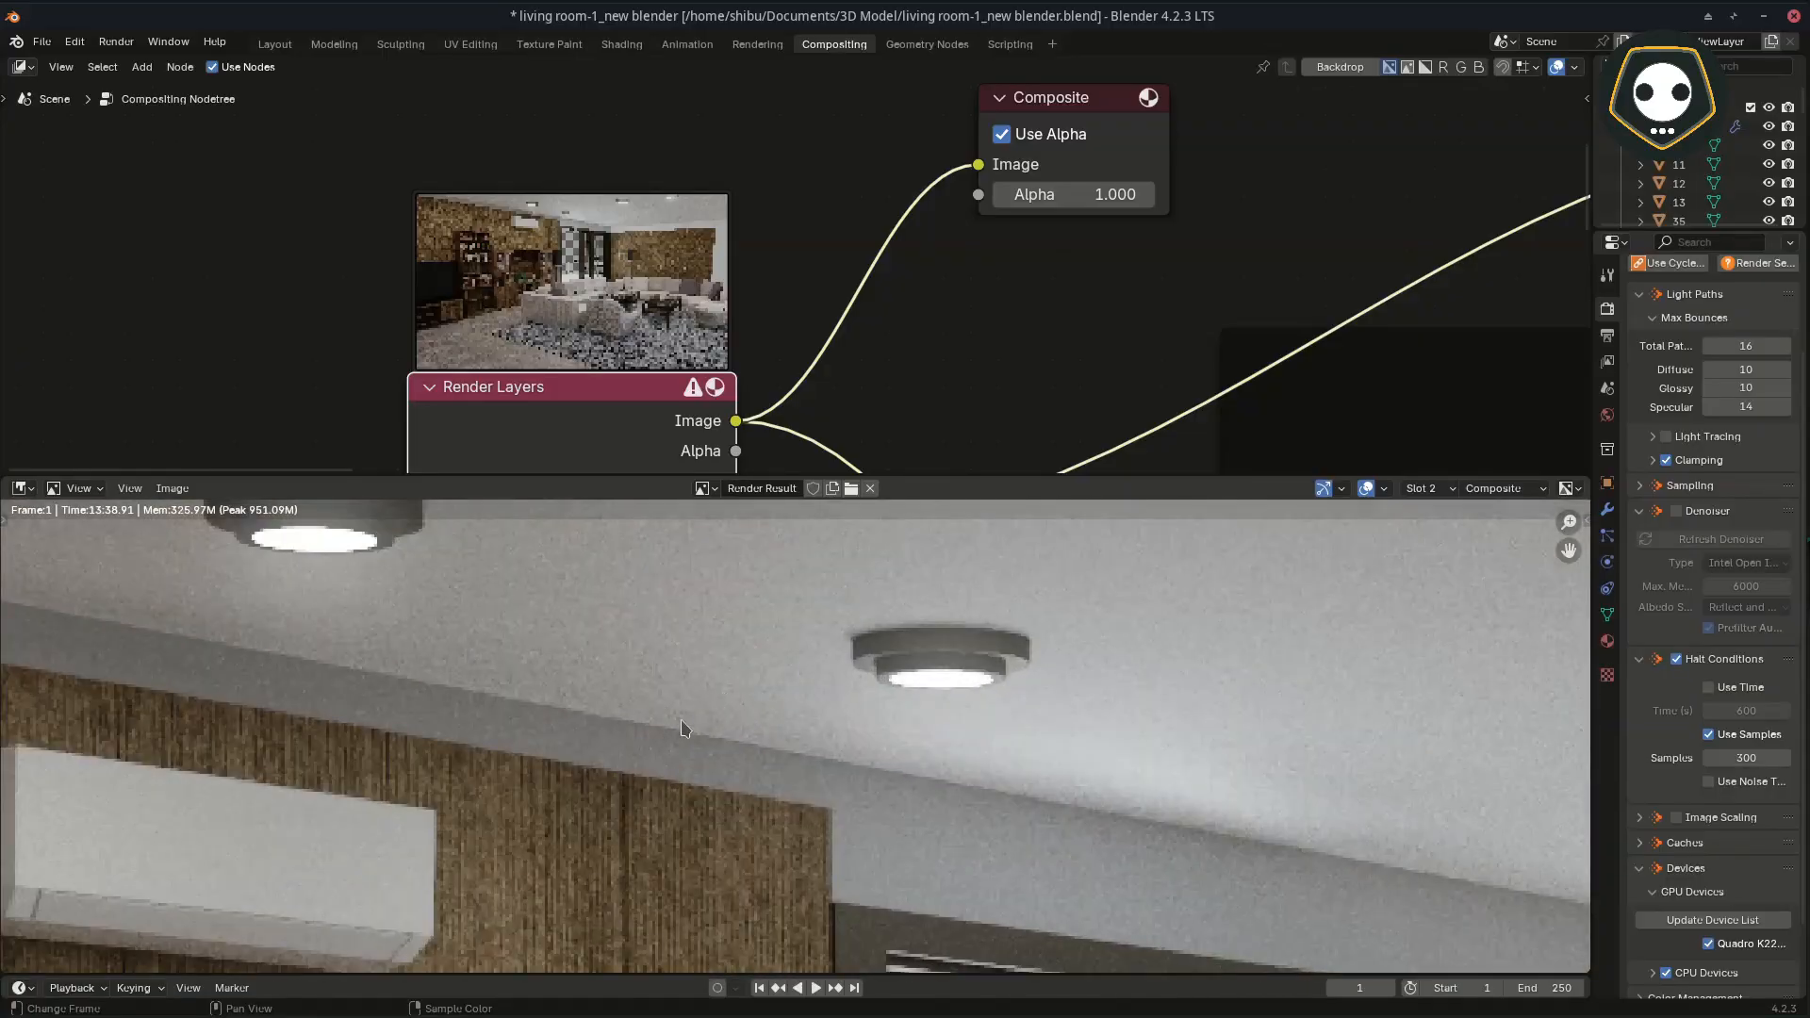
scroll(700, 735, "down", 5)
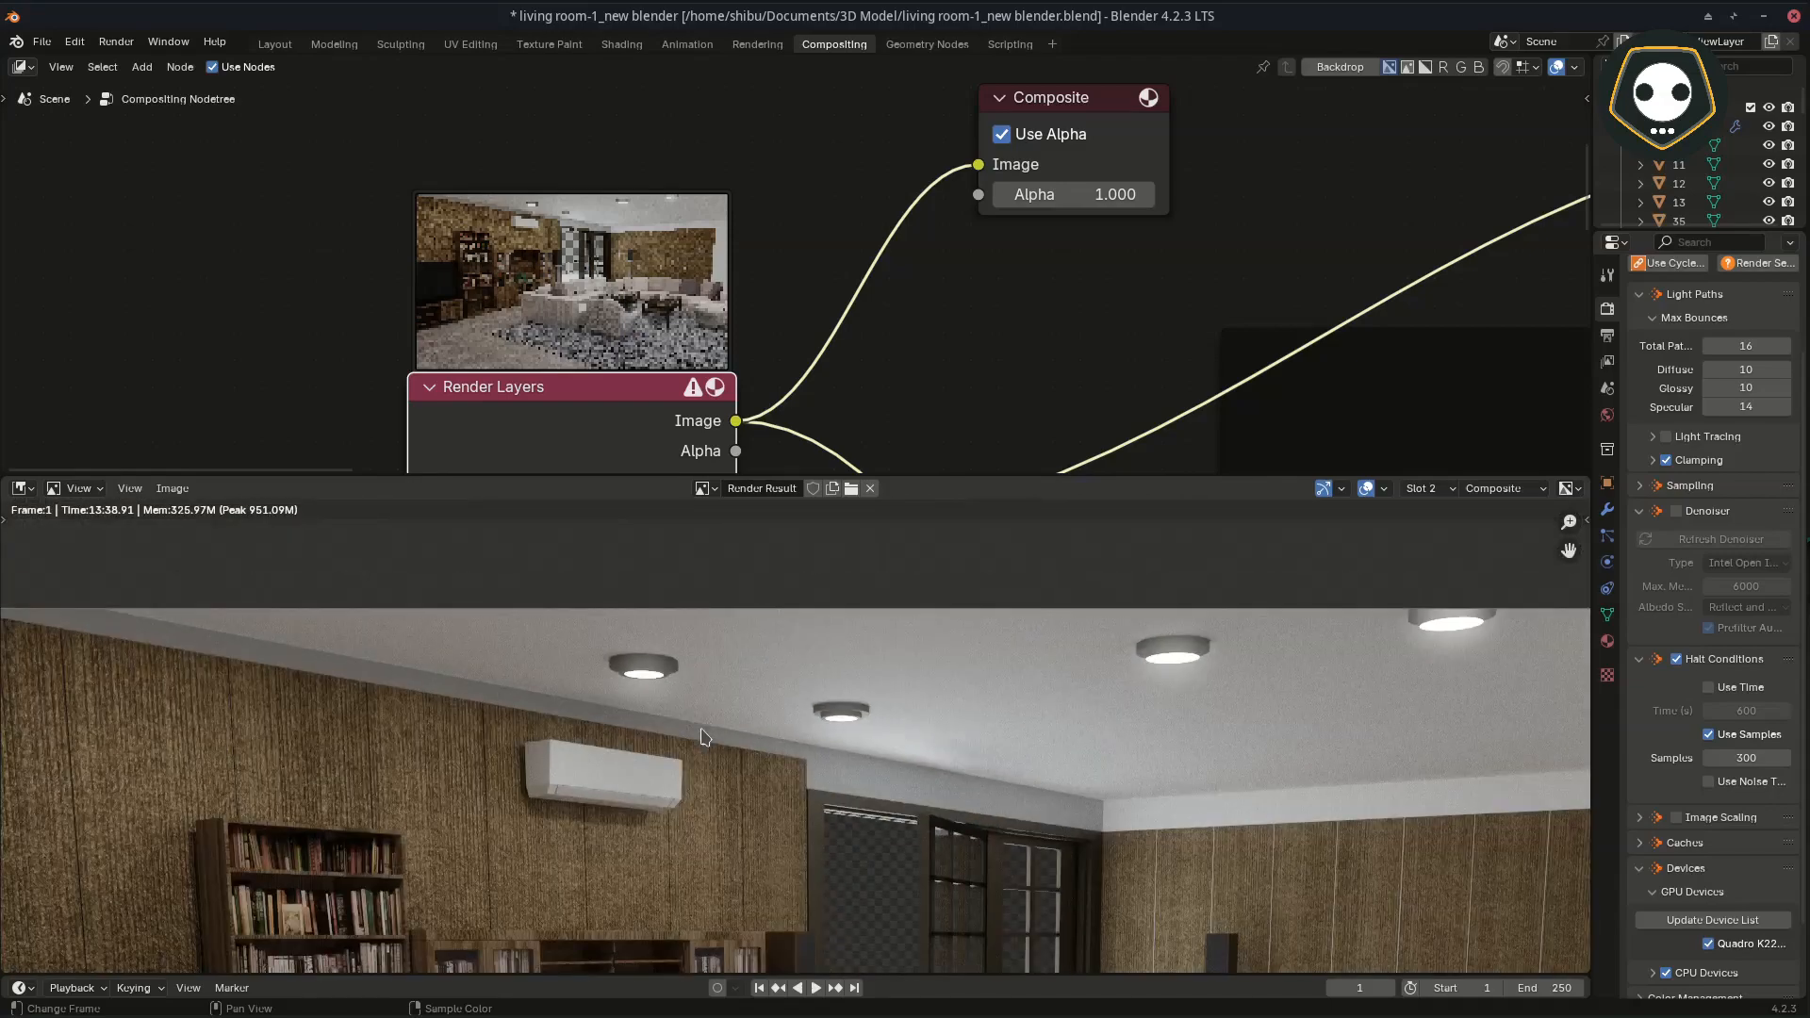
Step: Move the Composite node into the denoise frame and link the first Denoise node's Image output to its Image input
scroll(953, 332, "down", 1)
middle_click_drag(953, 331, 586, 272)
scroll(606, 274, "down", 6)
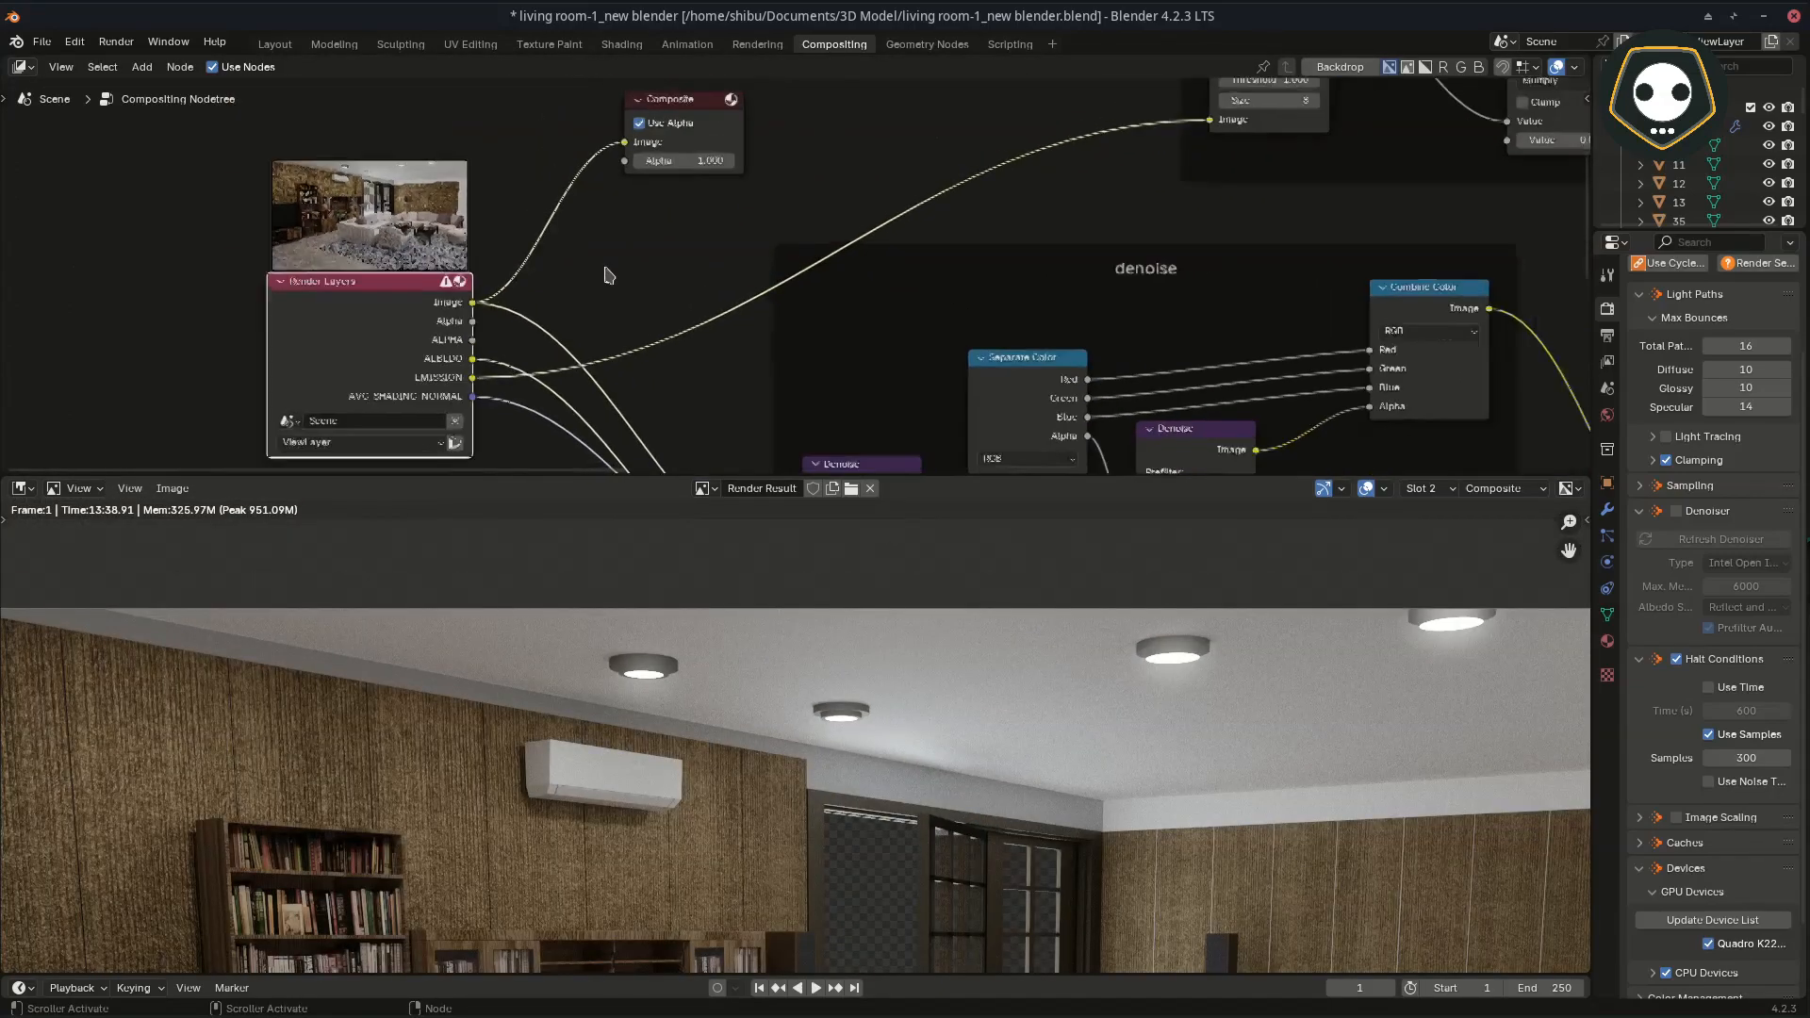
middle_click_drag(836, 425, 736, 324)
left_click_drag(737, 325, 683, 317)
middle_click_drag(673, 285, 706, 392)
left_click_drag(644, 143, 814, 286)
middle_click_drag(829, 392, 845, 337)
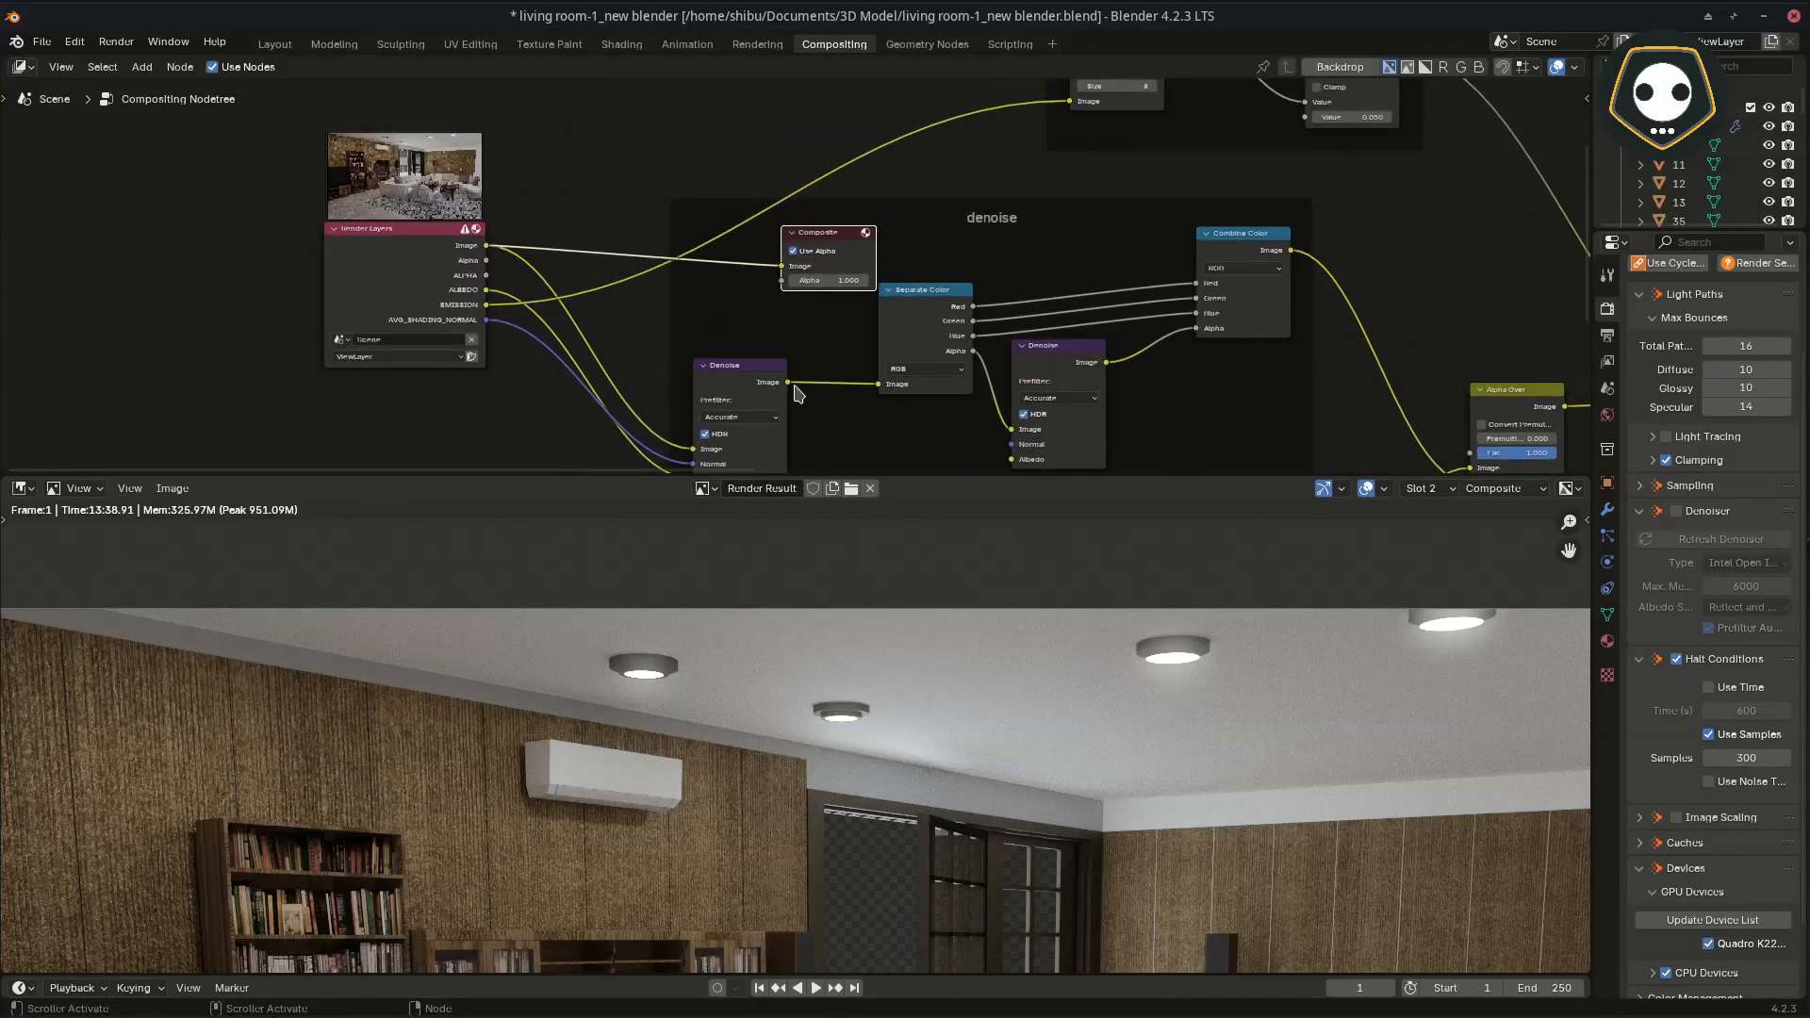
left_click_drag(788, 383, 778, 266)
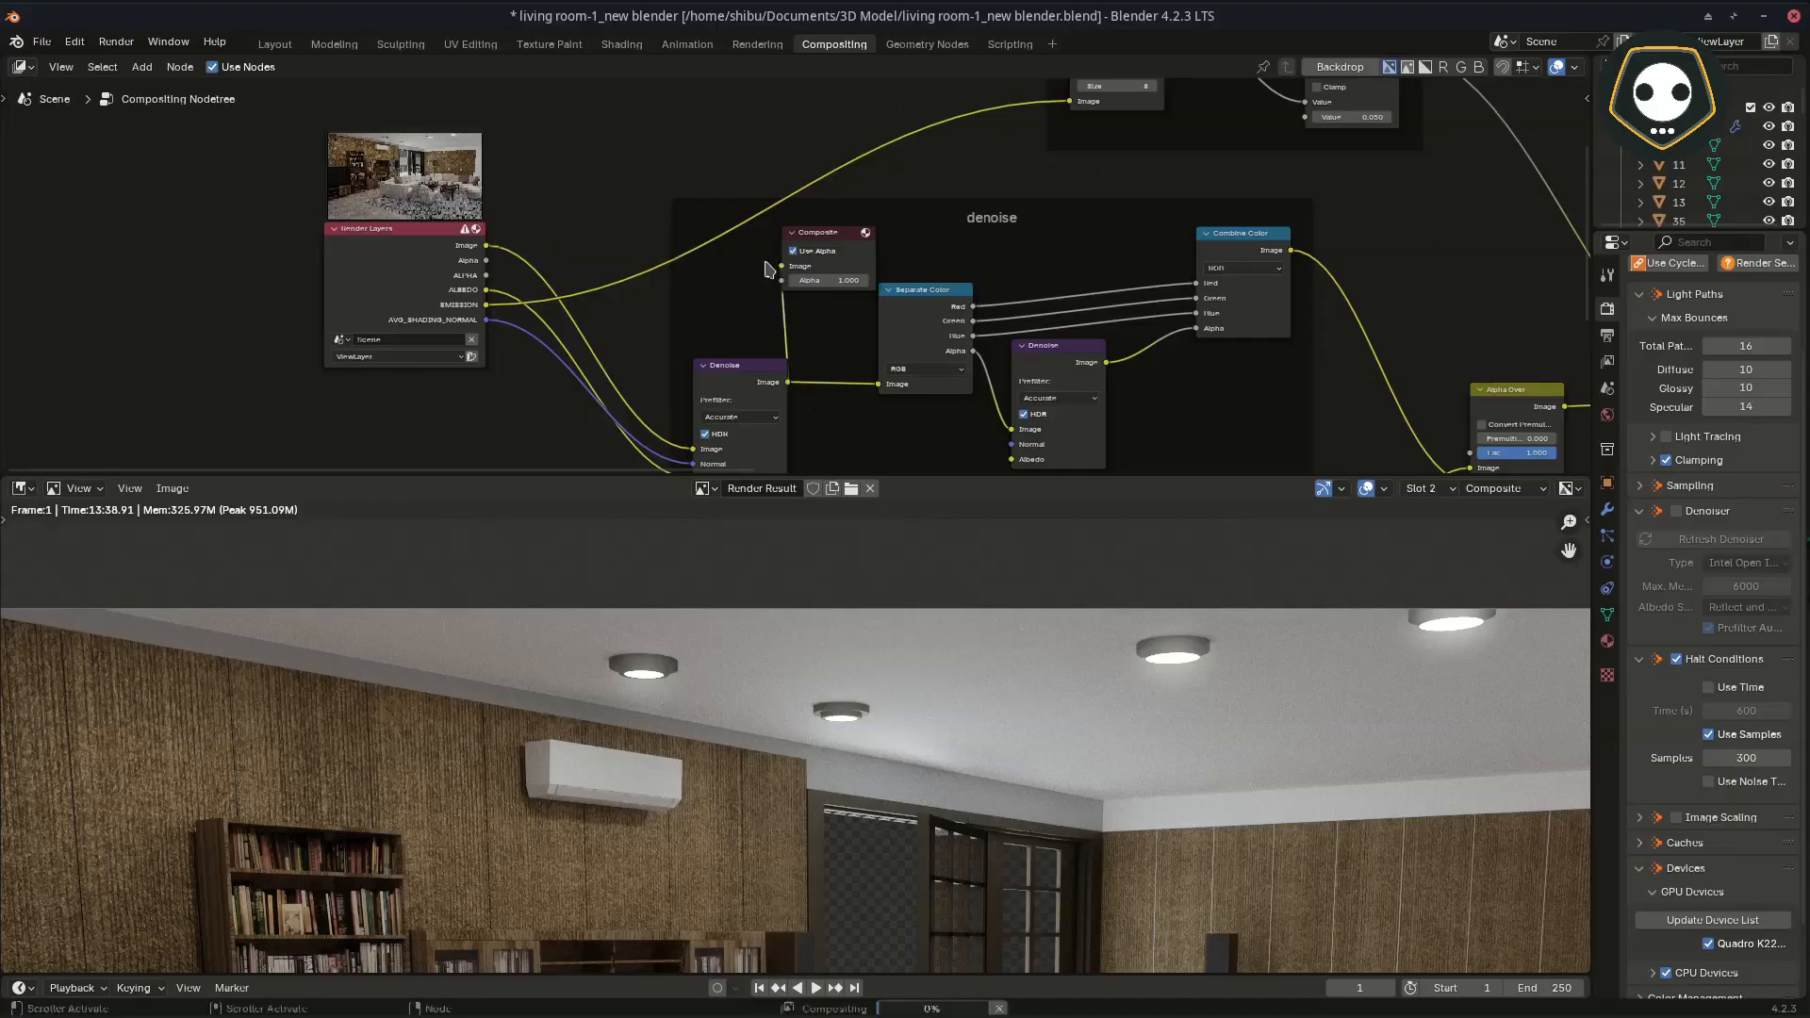
Step: Examine the first Denoise node's result on the ceiling, around the lamp and along the window's upper edge
scroll(748, 757, "up", 3)
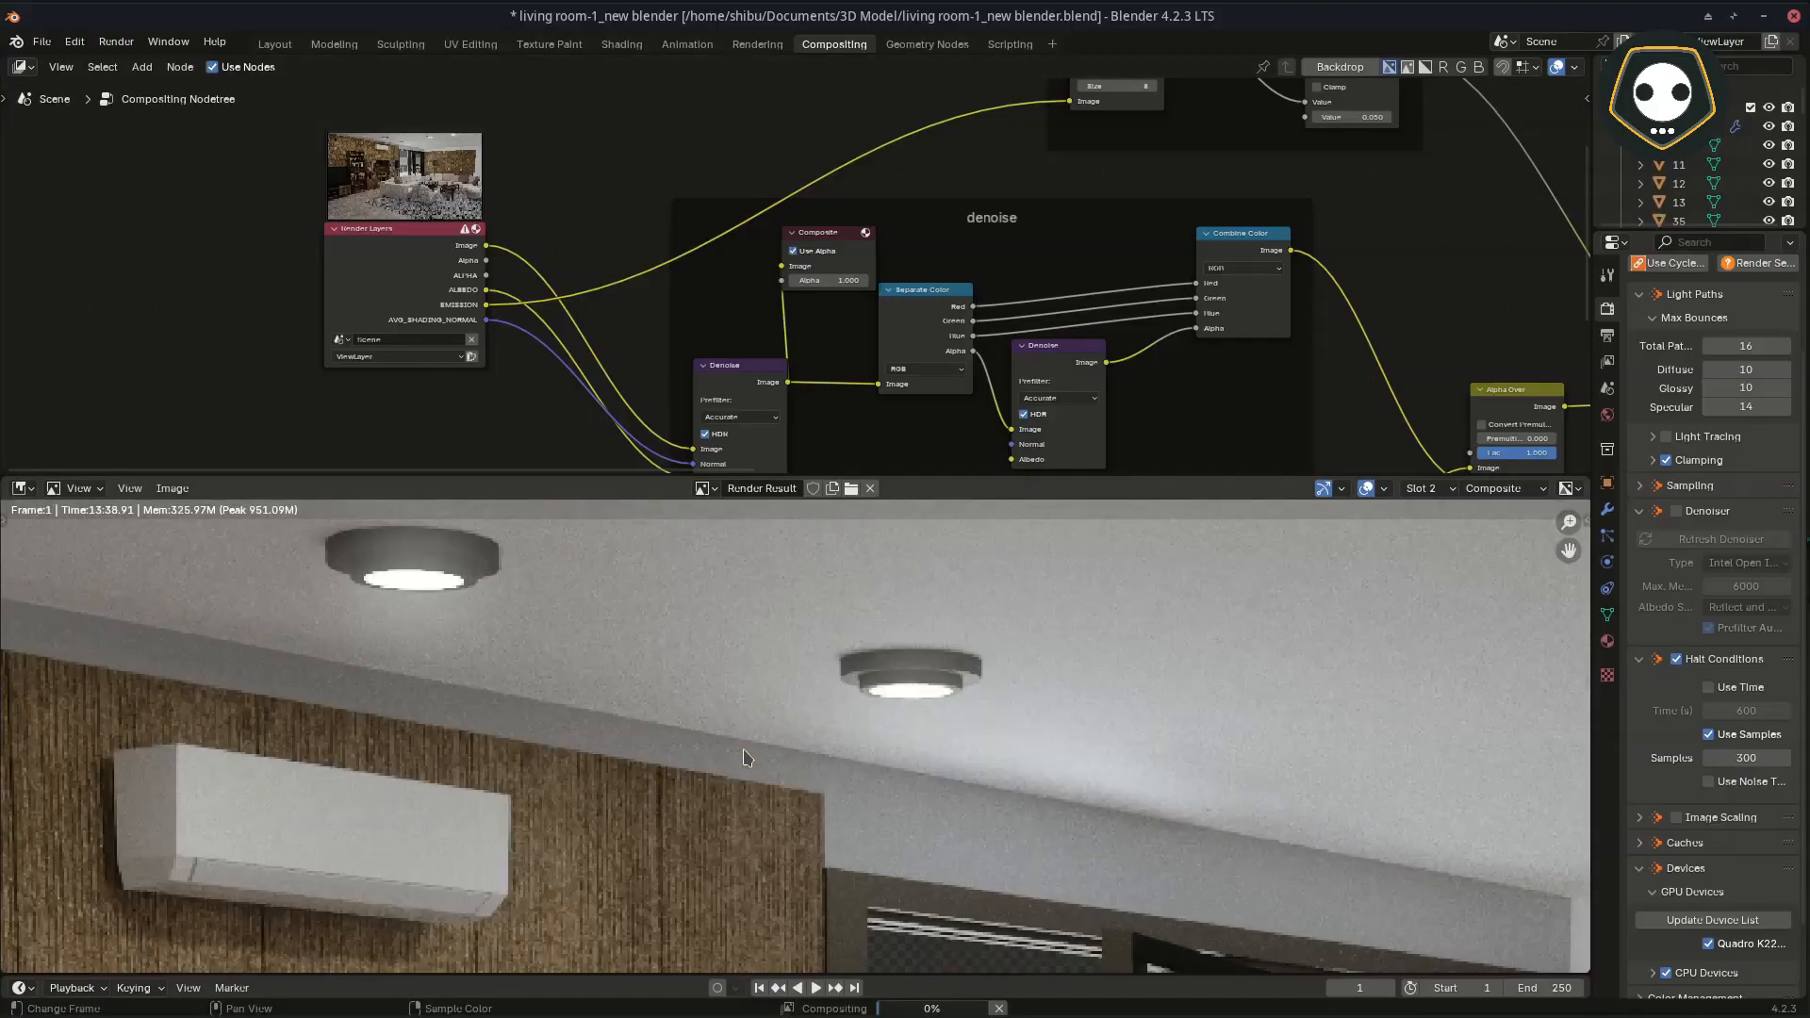
mouse_move(938, 1014)
scroll(848, 811, "up", 3)
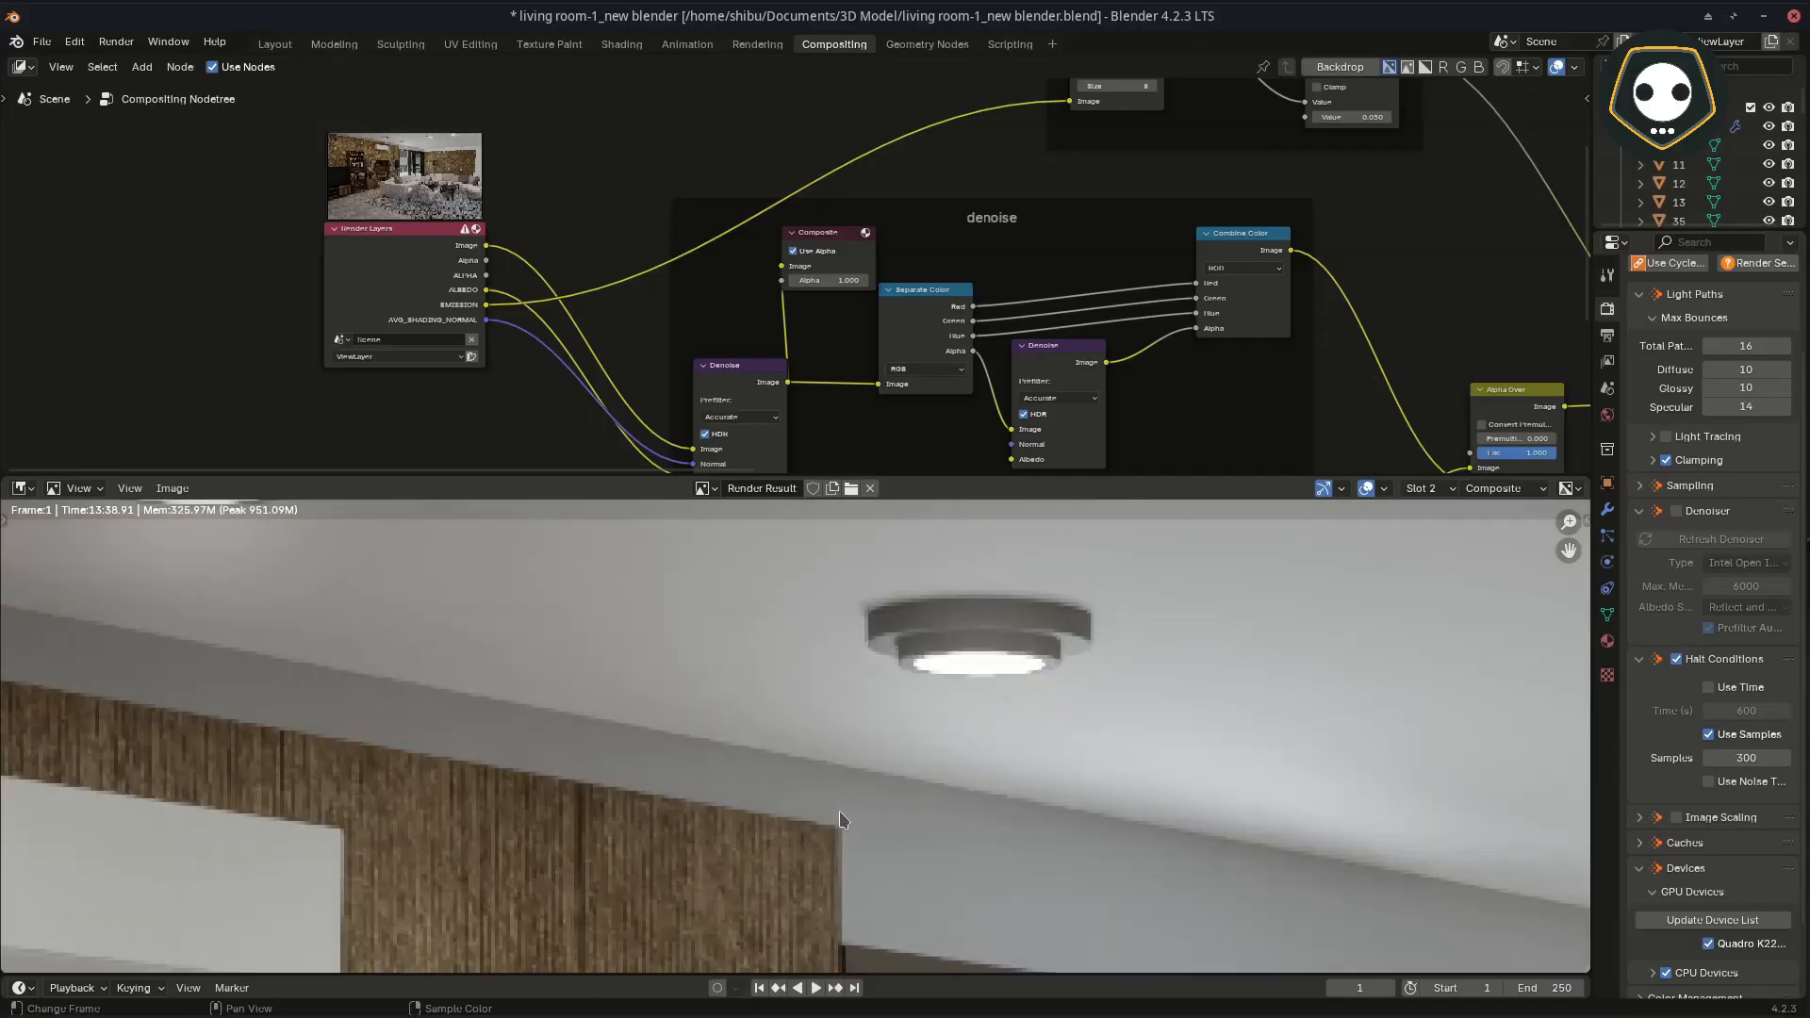
middle_click_drag(924, 765, 842, 646)
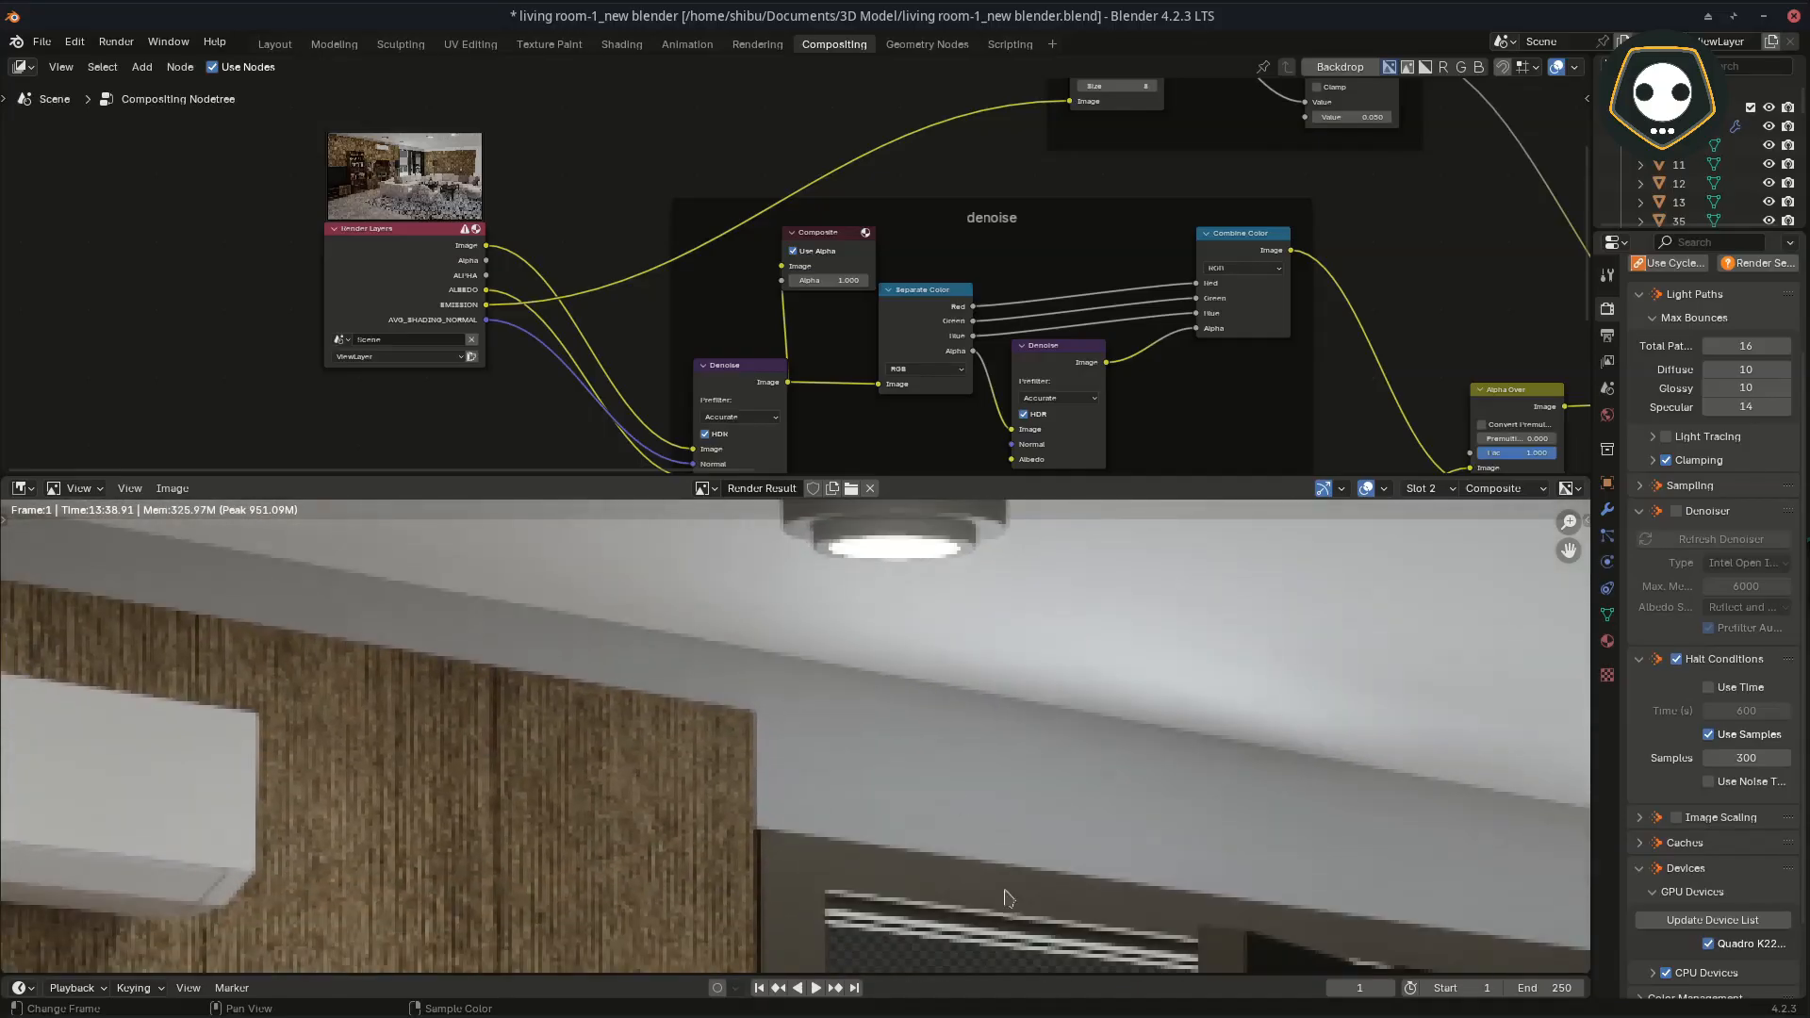
middle_click_drag(987, 900, 901, 724)
scroll(877, 781, "up", 4)
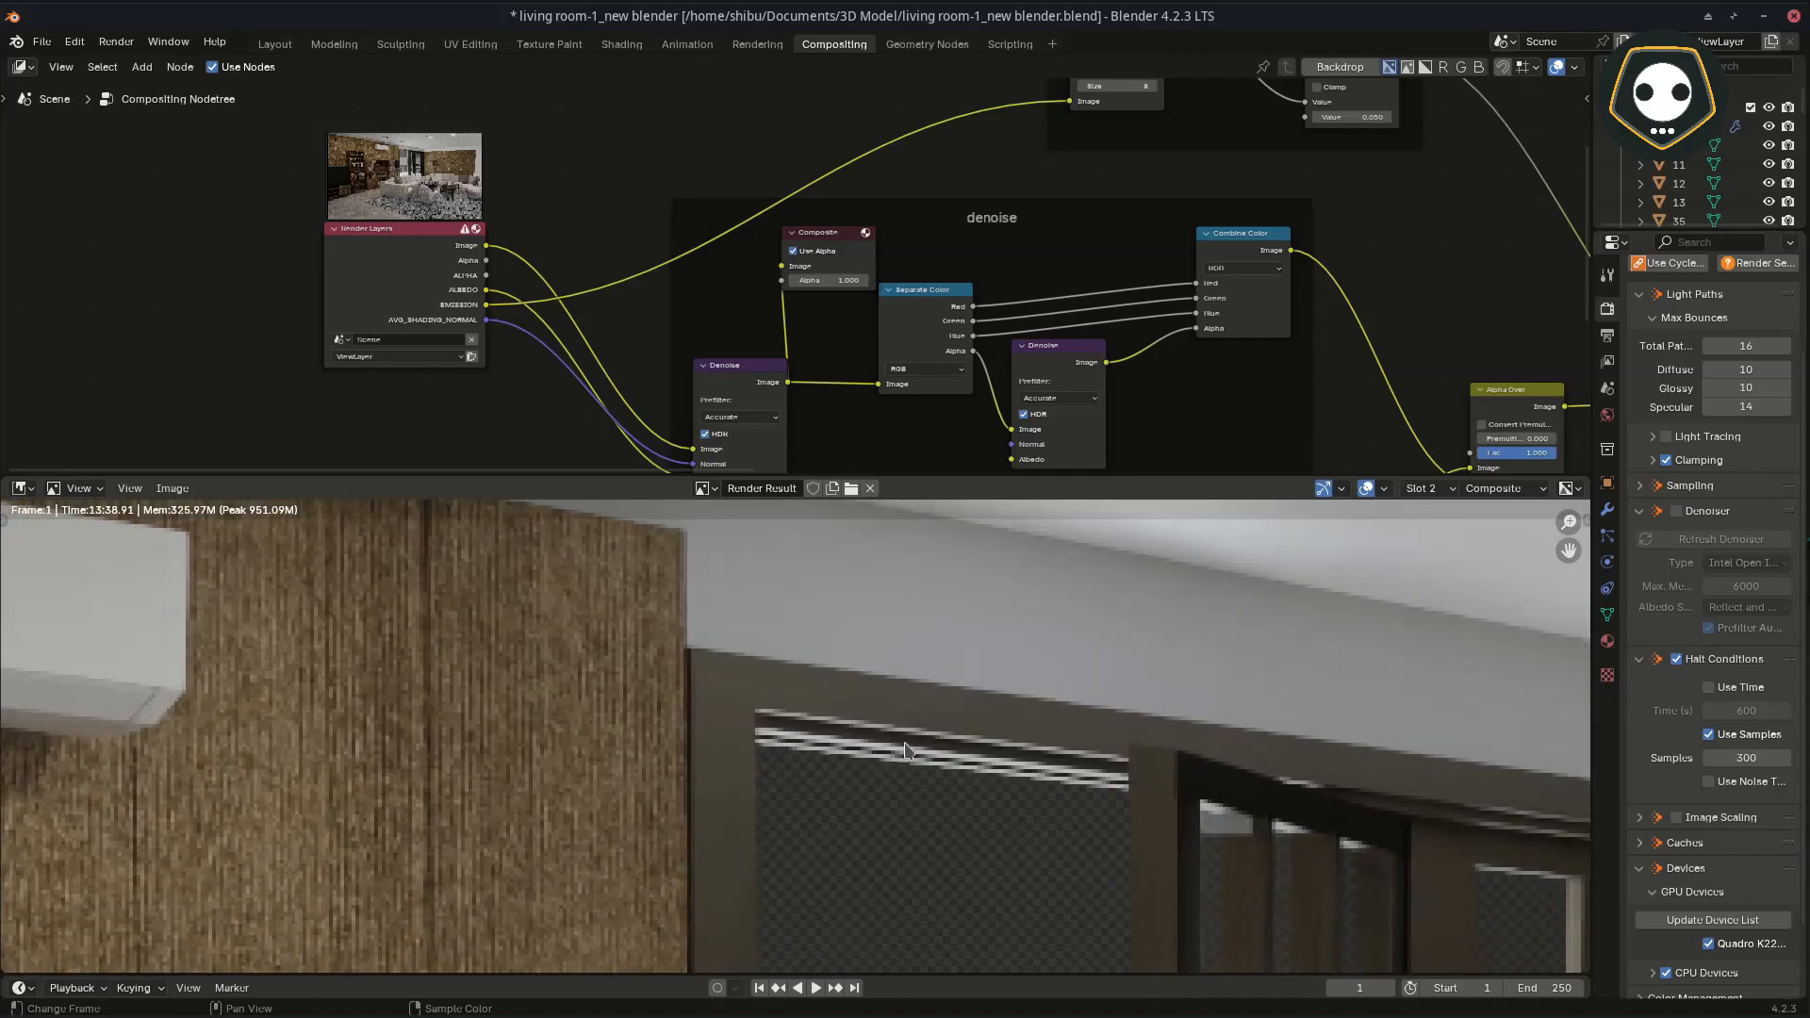
middle_click_drag(819, 794, 759, 780)
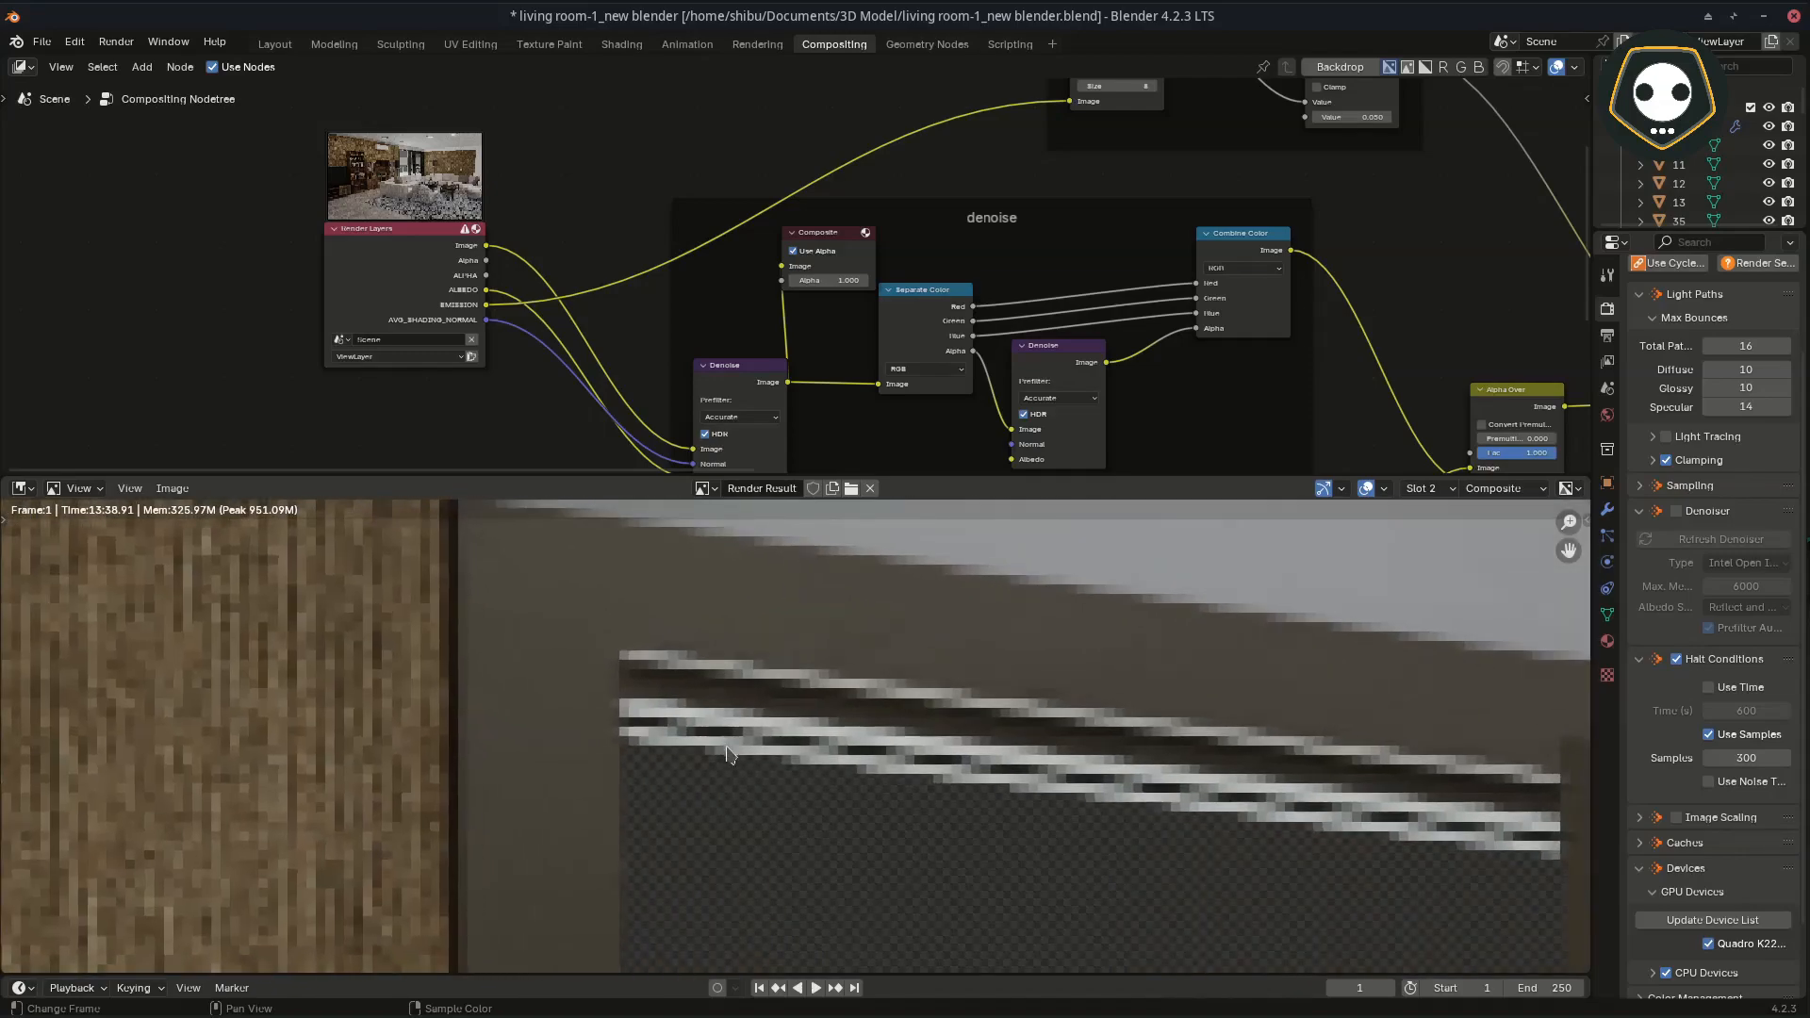
scroll(1149, 830, "down", 4)
Step: Examine the door pane edges and transparent glass areas close up, and recheck the ceiling around the lamp
middle_click_drag(1149, 830, 971, 769)
middle_click_drag(1066, 817, 1010, 868)
scroll(999, 731, "up", 3)
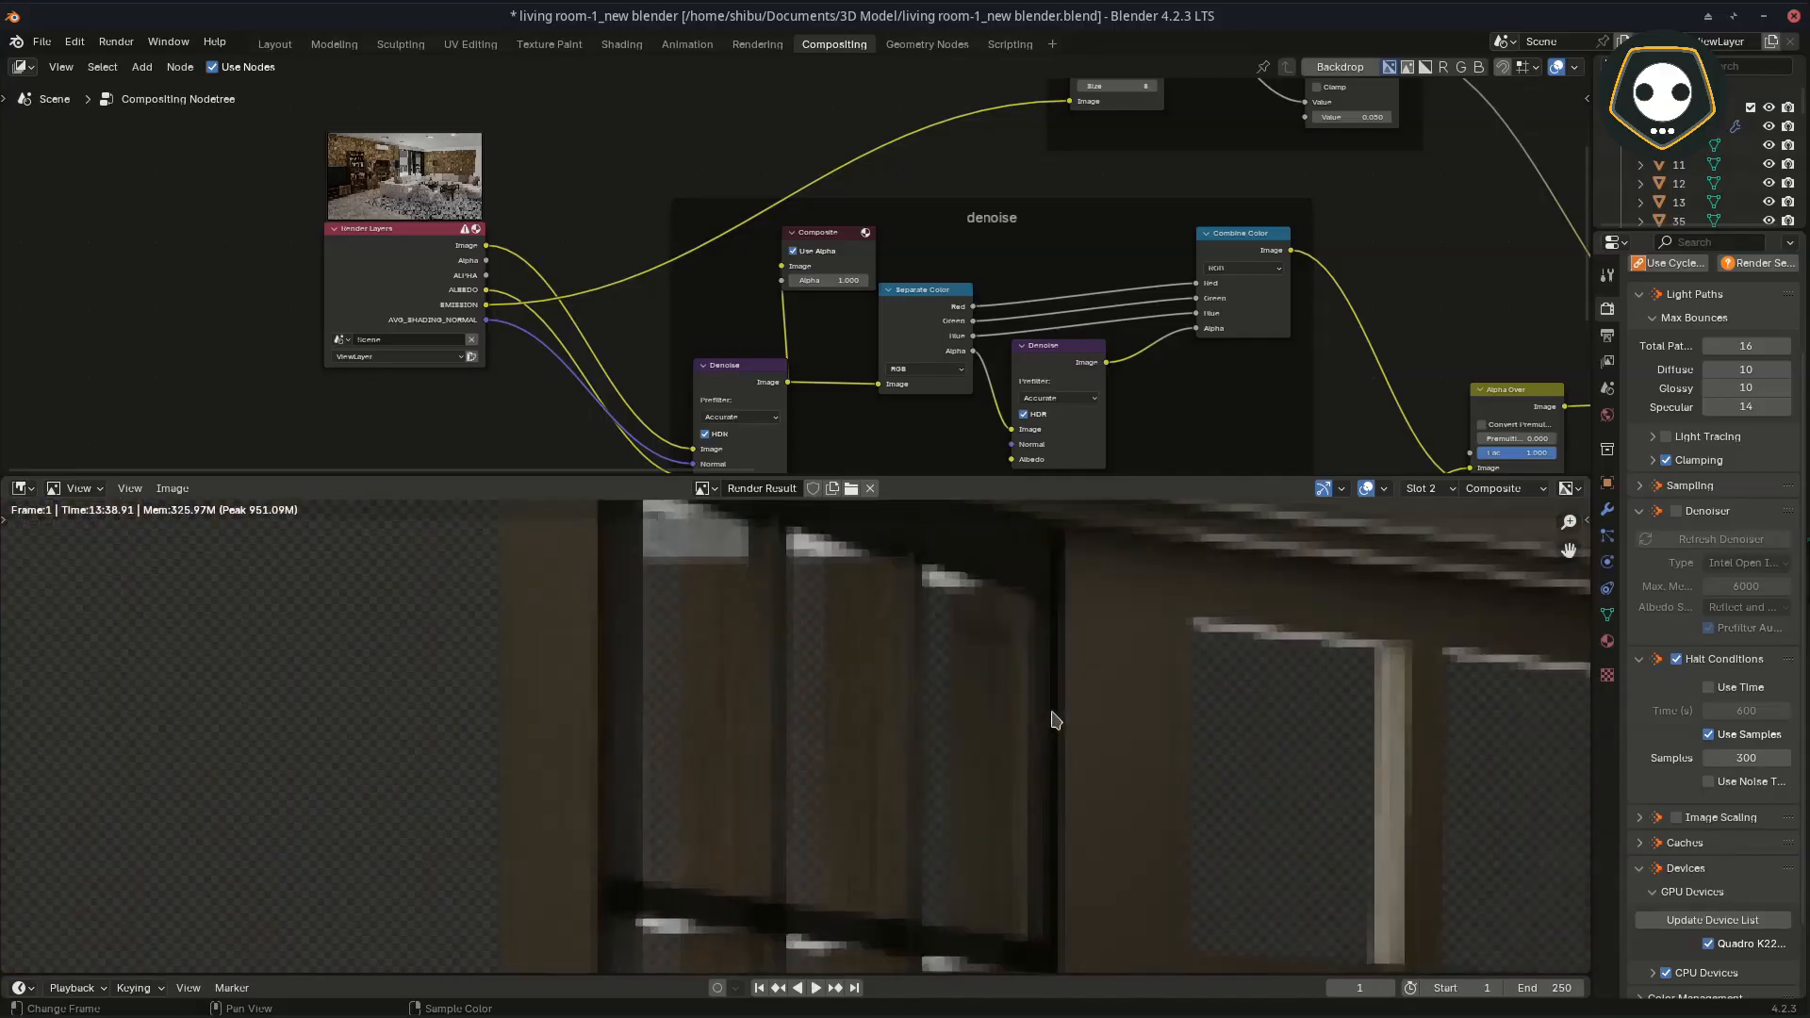
scroll(1058, 719, "up", 2)
middle_click_drag(1059, 719, 933, 790)
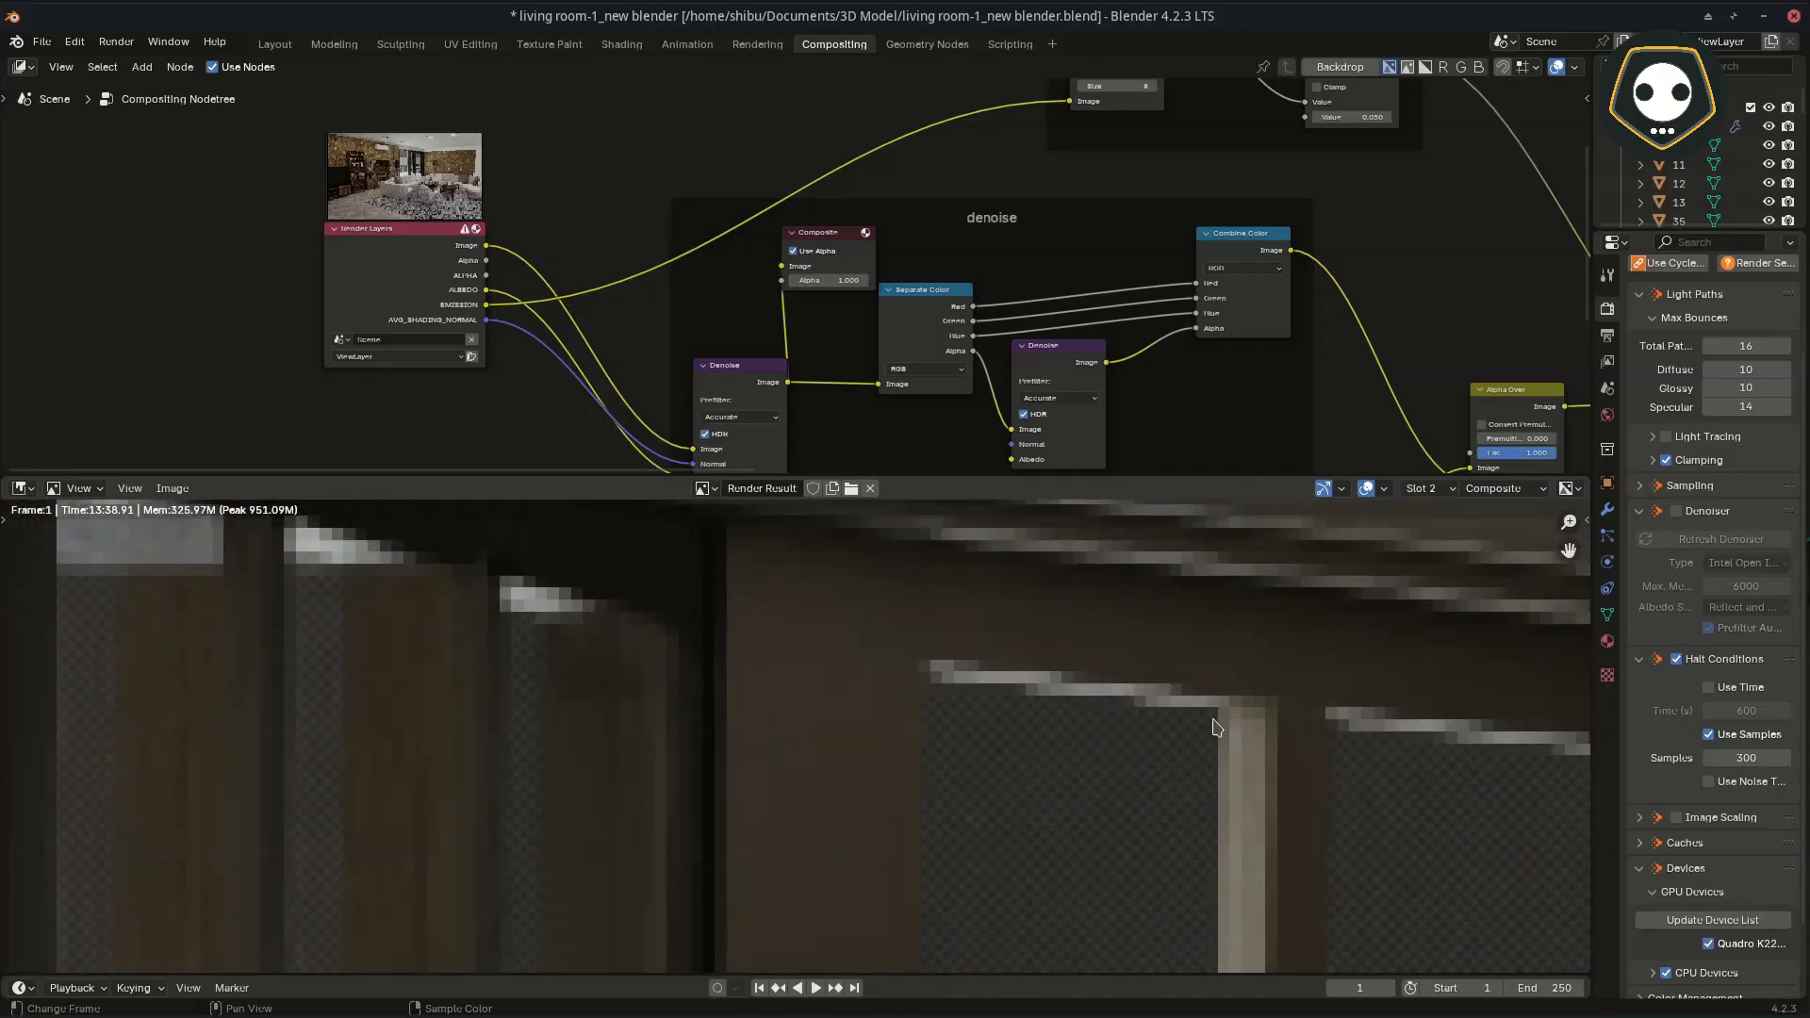
scroll(963, 740, "down", 4)
middle_click_drag(760, 886, 860, 633)
mouse_move(768, 791)
middle_mouse_down()
mouse_move(851, 610)
mouse_move(847, 576)
mouse_move(805, 696)
mouse_move(830, 690)
middle_mouse_up()
mouse_move(600, 855)
middle_mouse_down()
mouse_move(839, 784)
mouse_move(758, 878)
middle_mouse_up()
scroll(1050, 744, "up", 6)
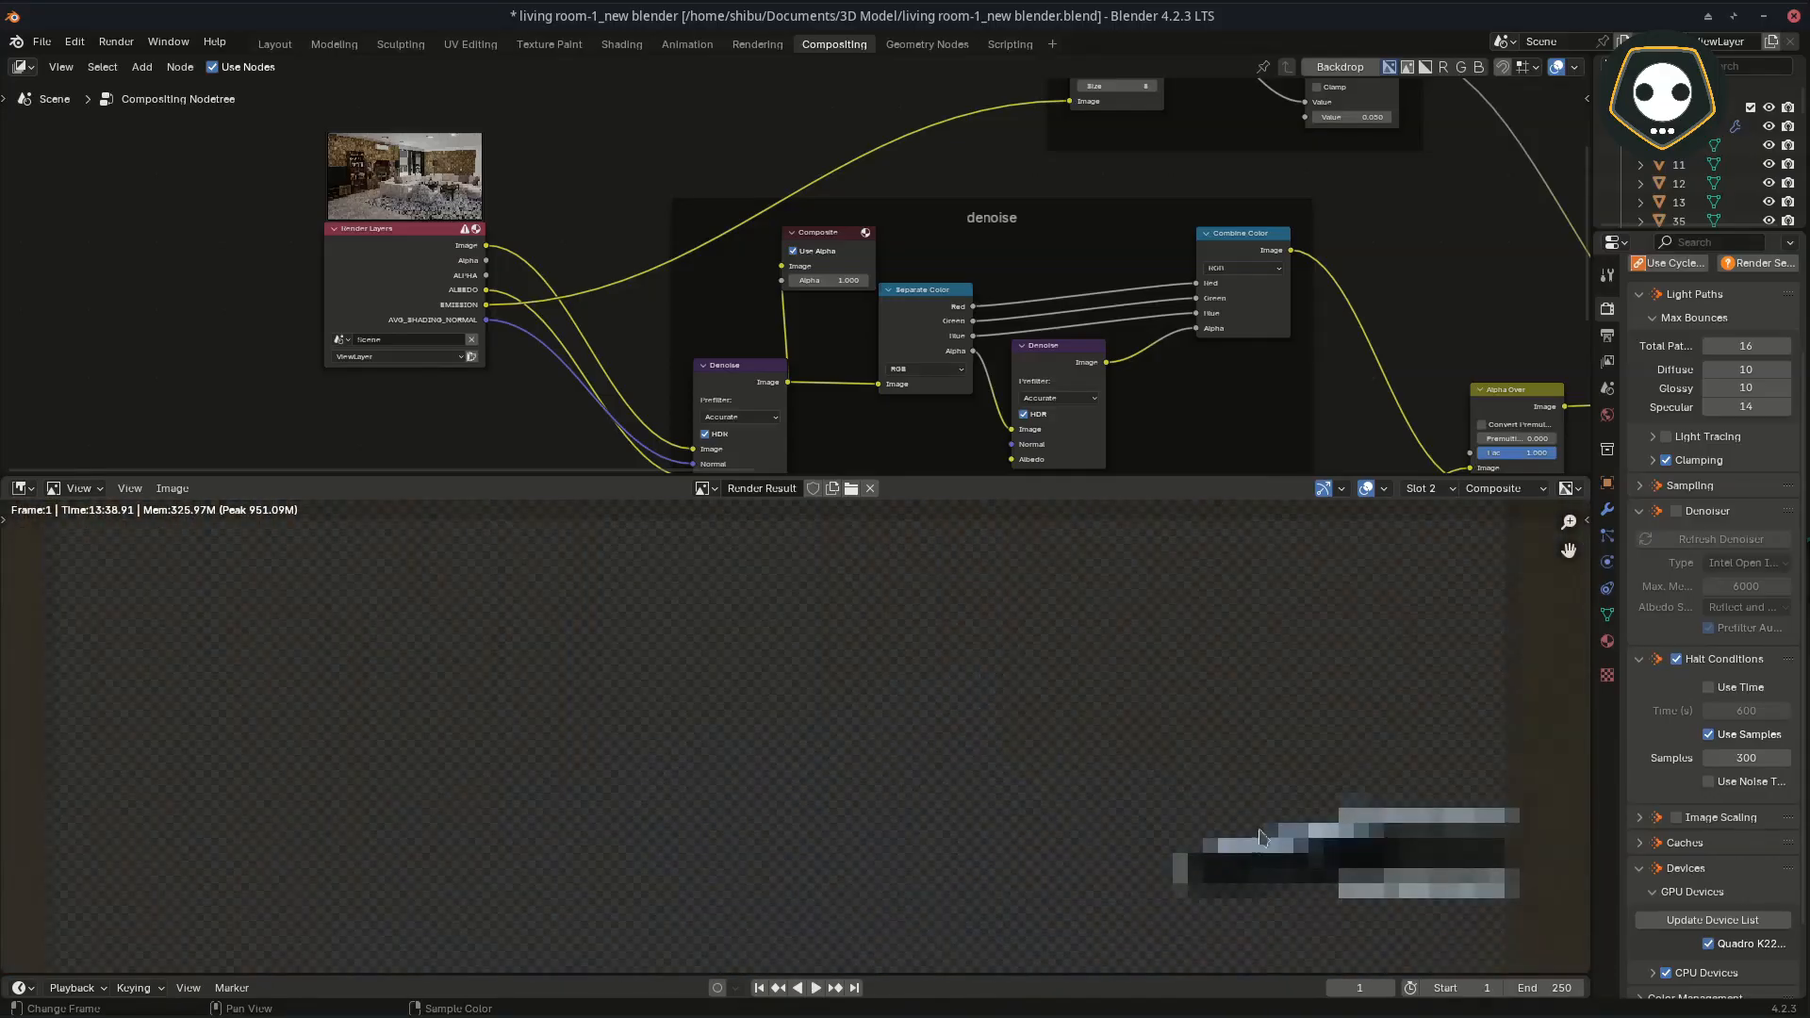
scroll(1268, 830, "down", 8)
mouse_move(1083, 660)
middle_mouse_down()
mouse_move(942, 766)
mouse_move(1046, 810)
mouse_move(1060, 877)
mouse_move(1084, 796)
mouse_move(1178, 971)
middle_mouse_up()
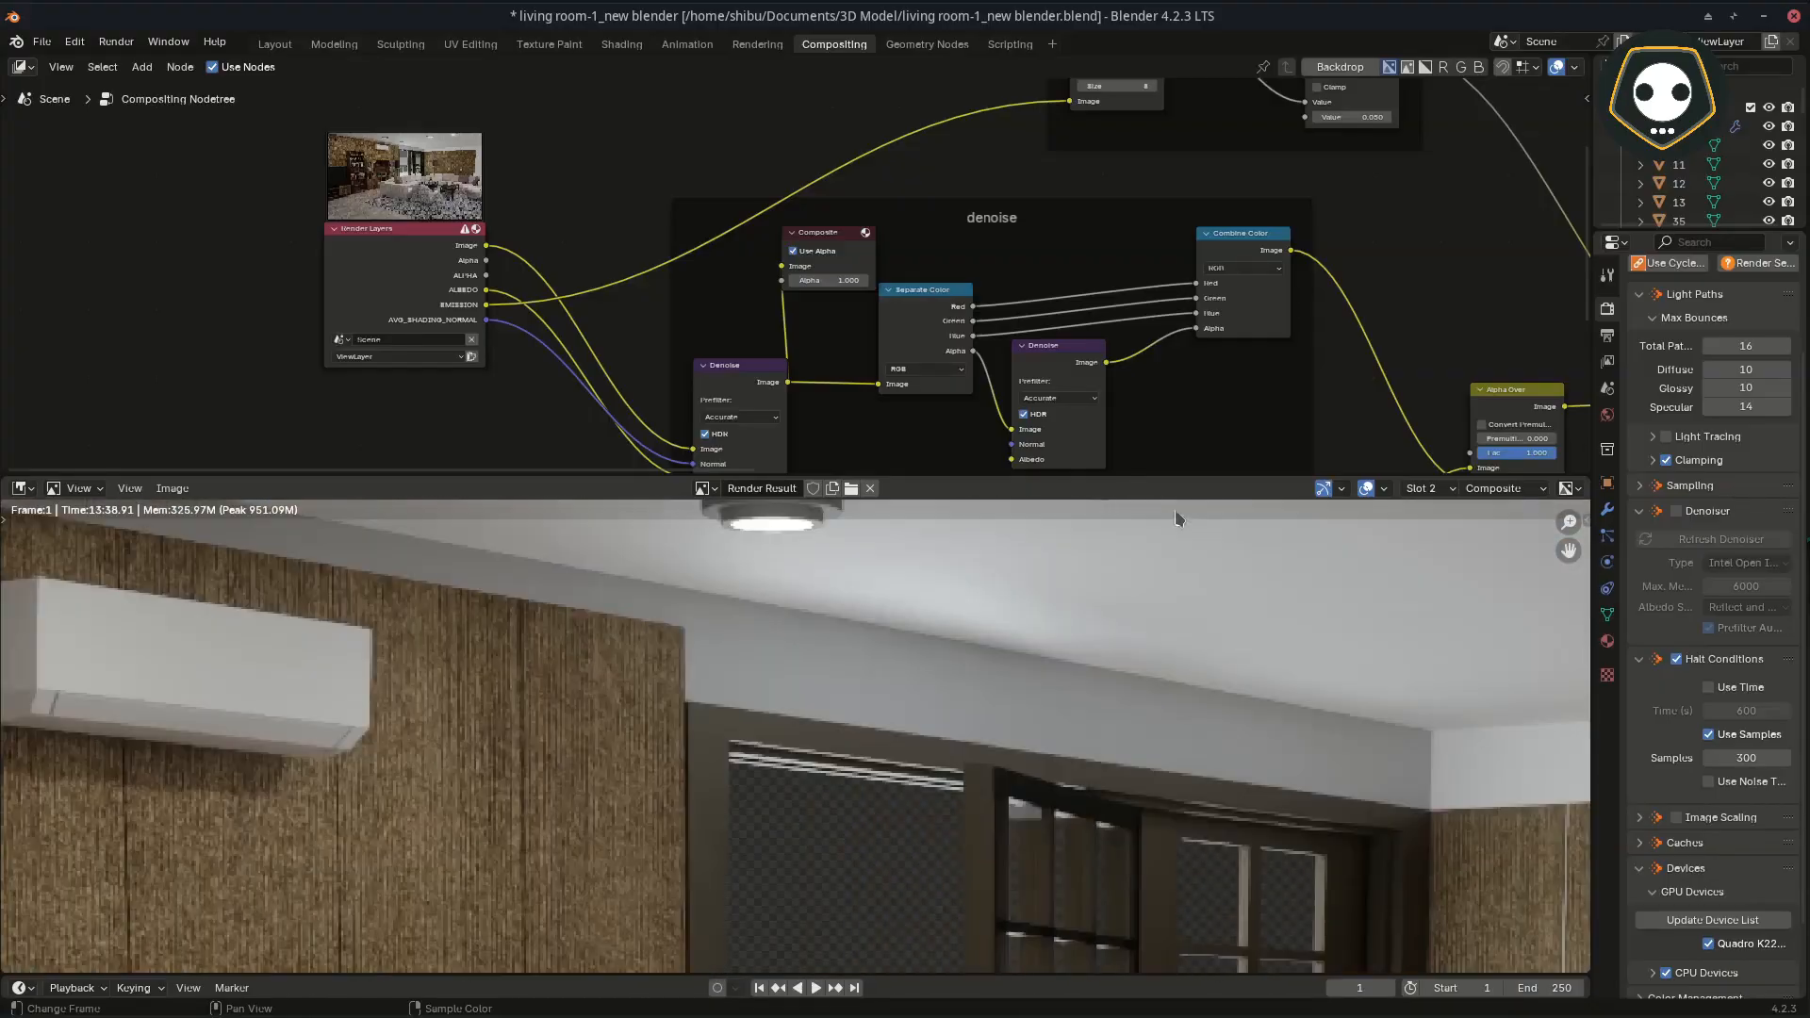
mouse_move(858, 554)
middle_mouse_down()
mouse_move(908, 634)
mouse_move(897, 717)
middle_mouse_up()
scroll(870, 693, "up", 4)
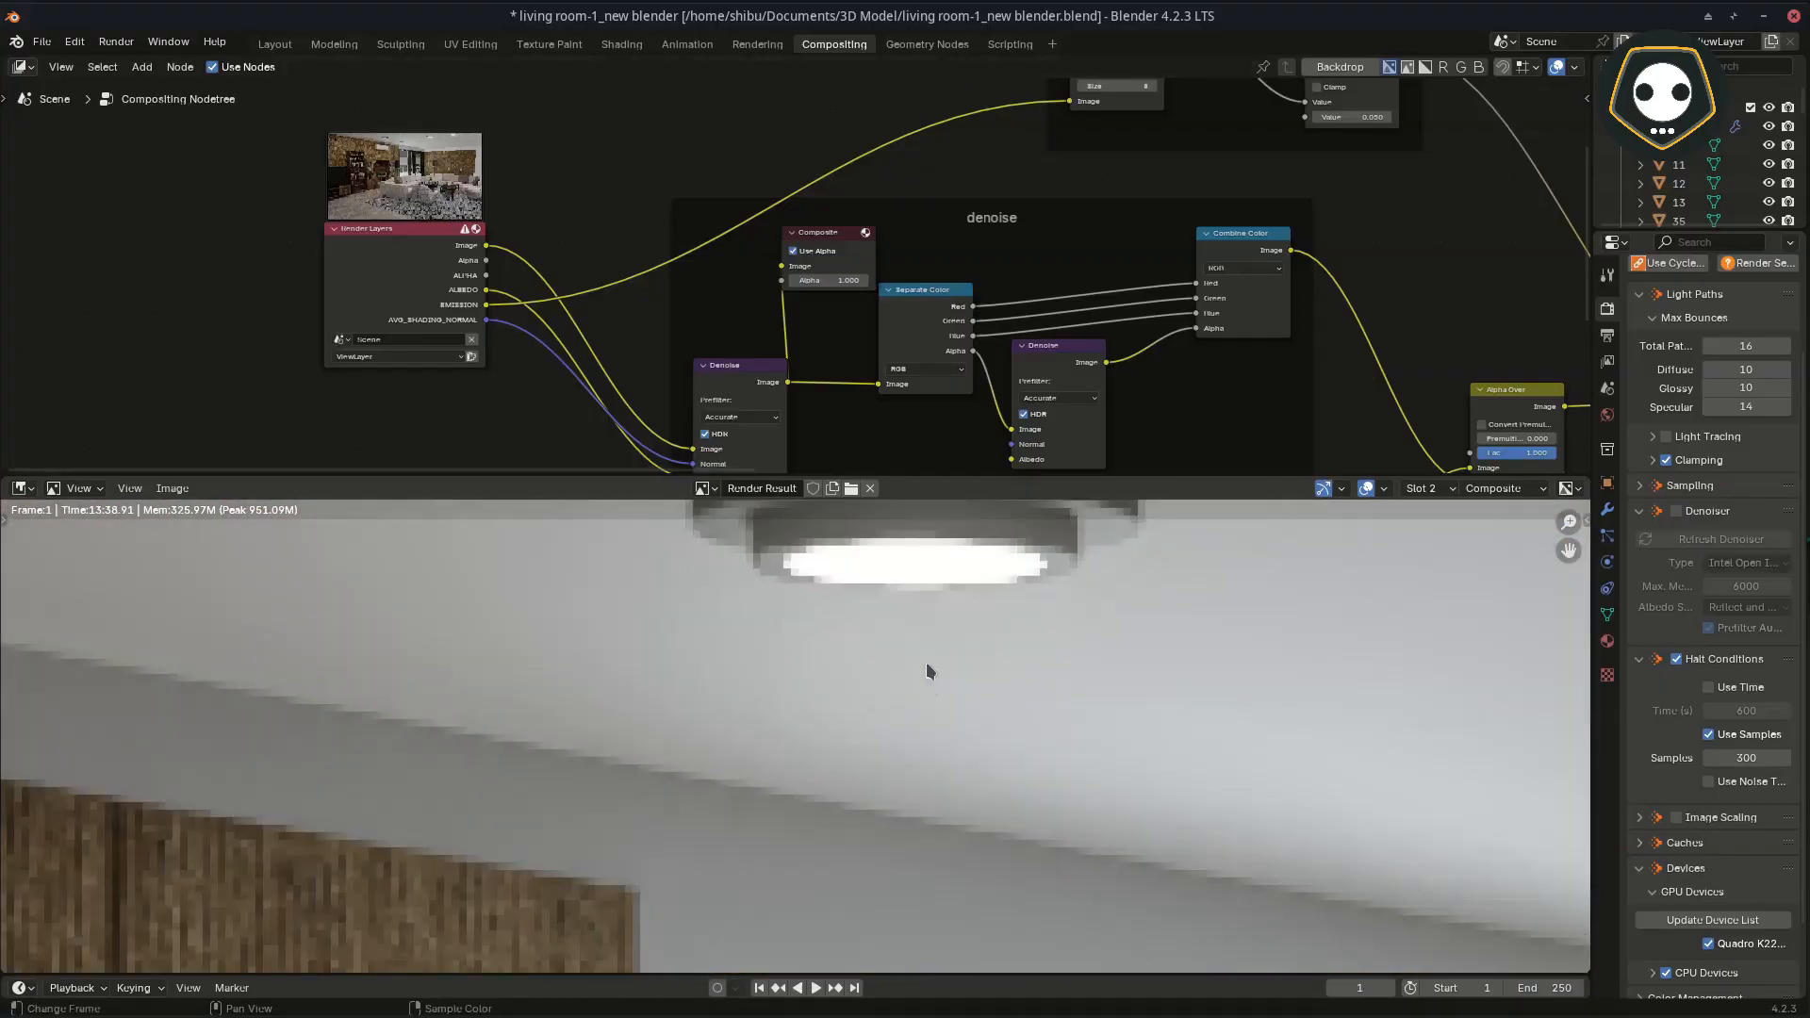
Step: Examine the denoised ceiling lamps, then the balcony railing and floor edge close up in the render result
scroll(836, 632, "down", 2)
scroll(830, 700, "down", 1)
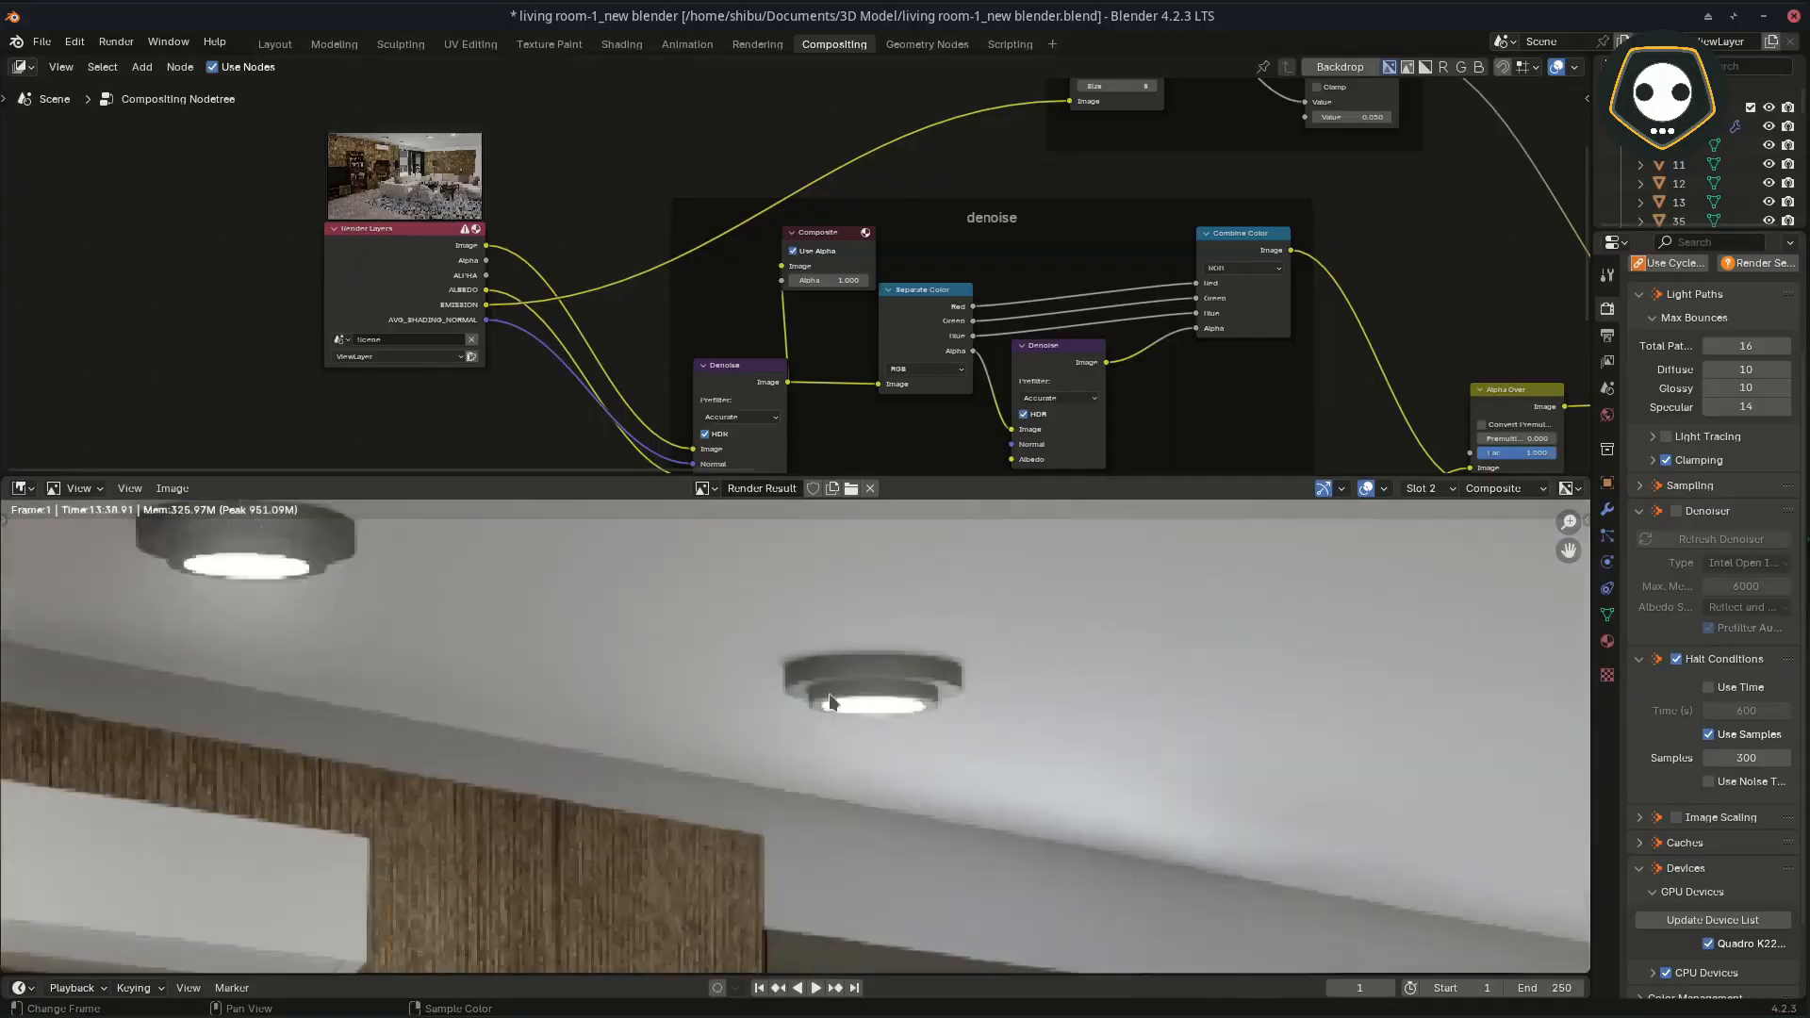
scroll(830, 702, "down", 4)
middle_click_drag(879, 809, 818, 624)
middle_click_drag(804, 749, 851, 618)
scroll(852, 813, "up", 5)
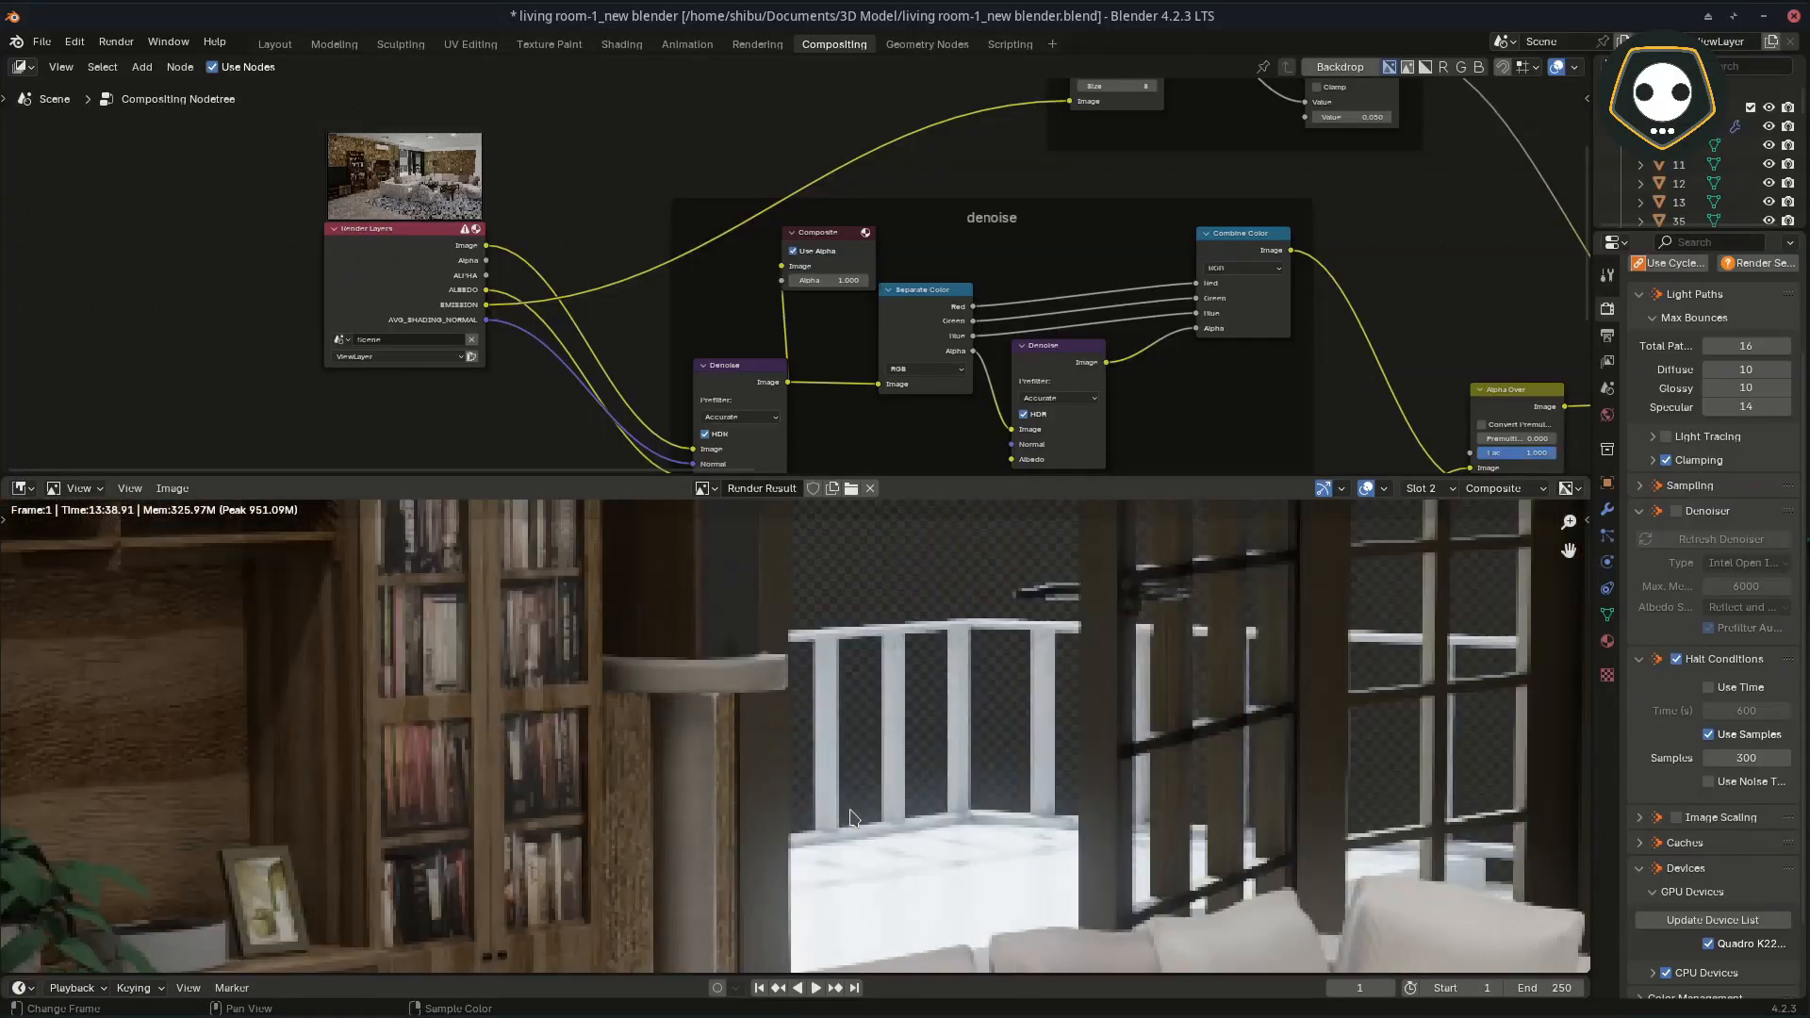
middle_click_drag(851, 810, 841, 775)
scroll(837, 608, "up", 3)
scroll(861, 716, "up", 2)
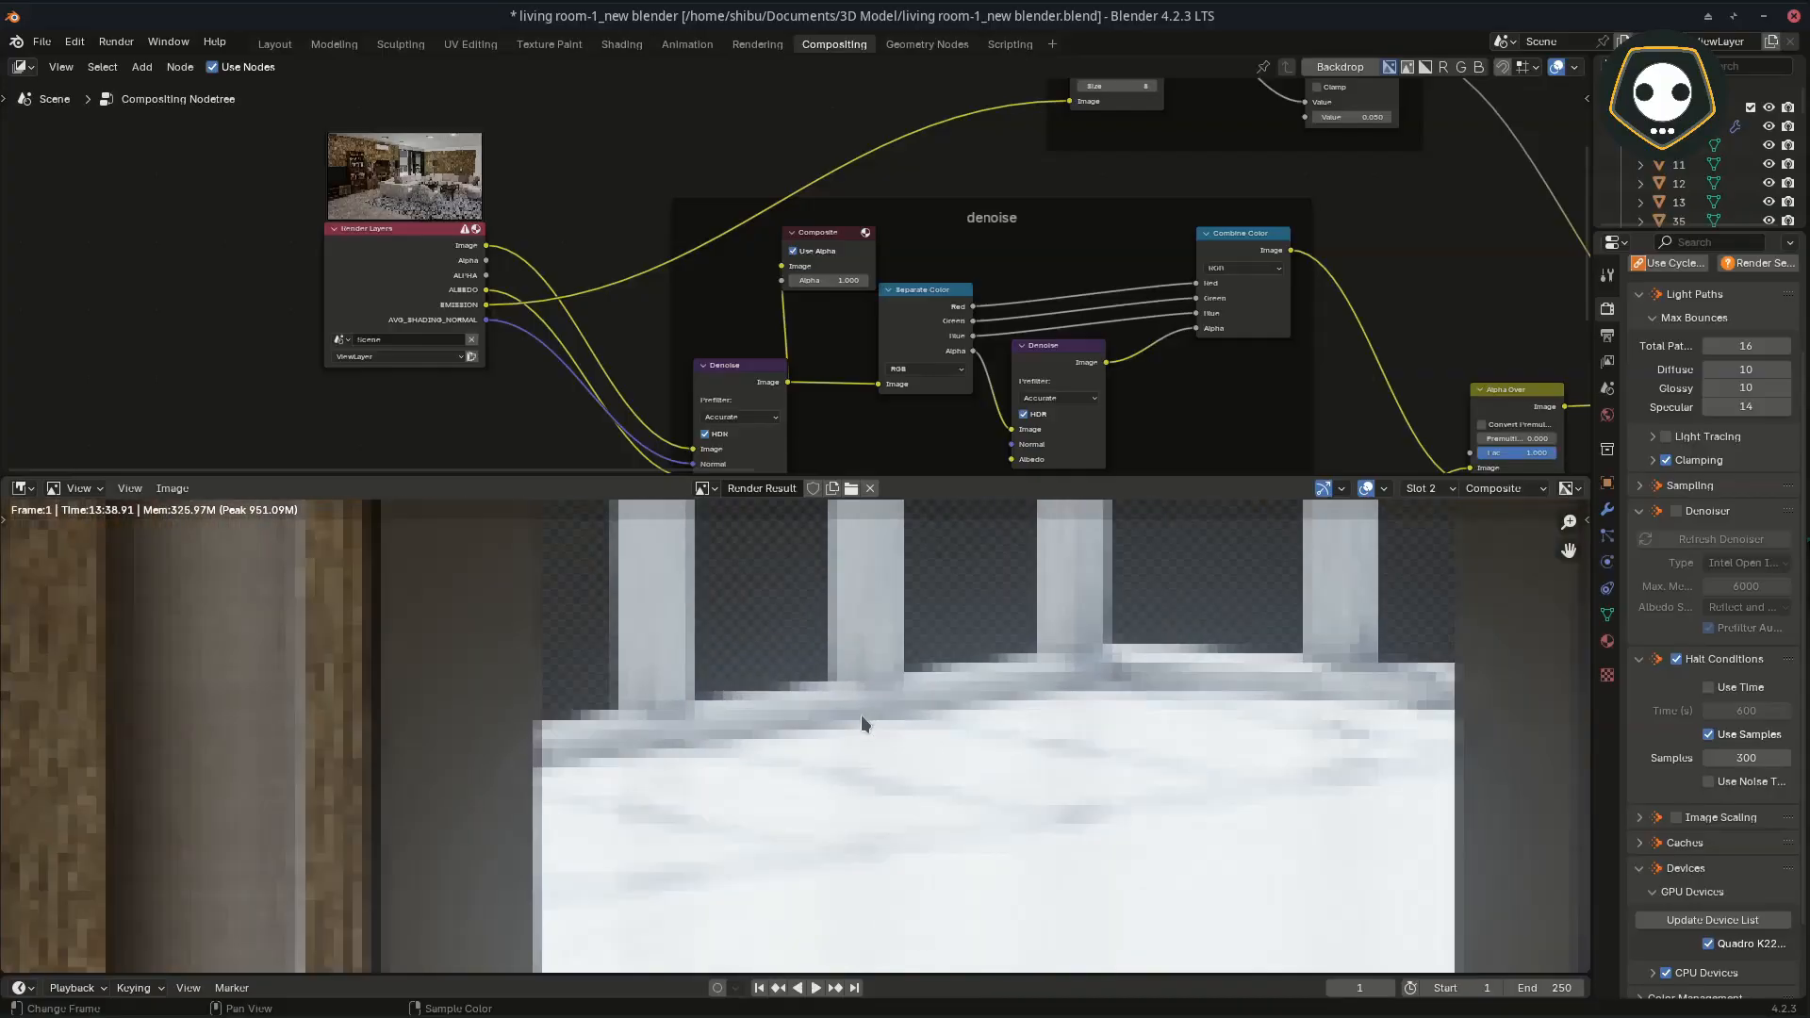
middle_click_drag(862, 715, 861, 743)
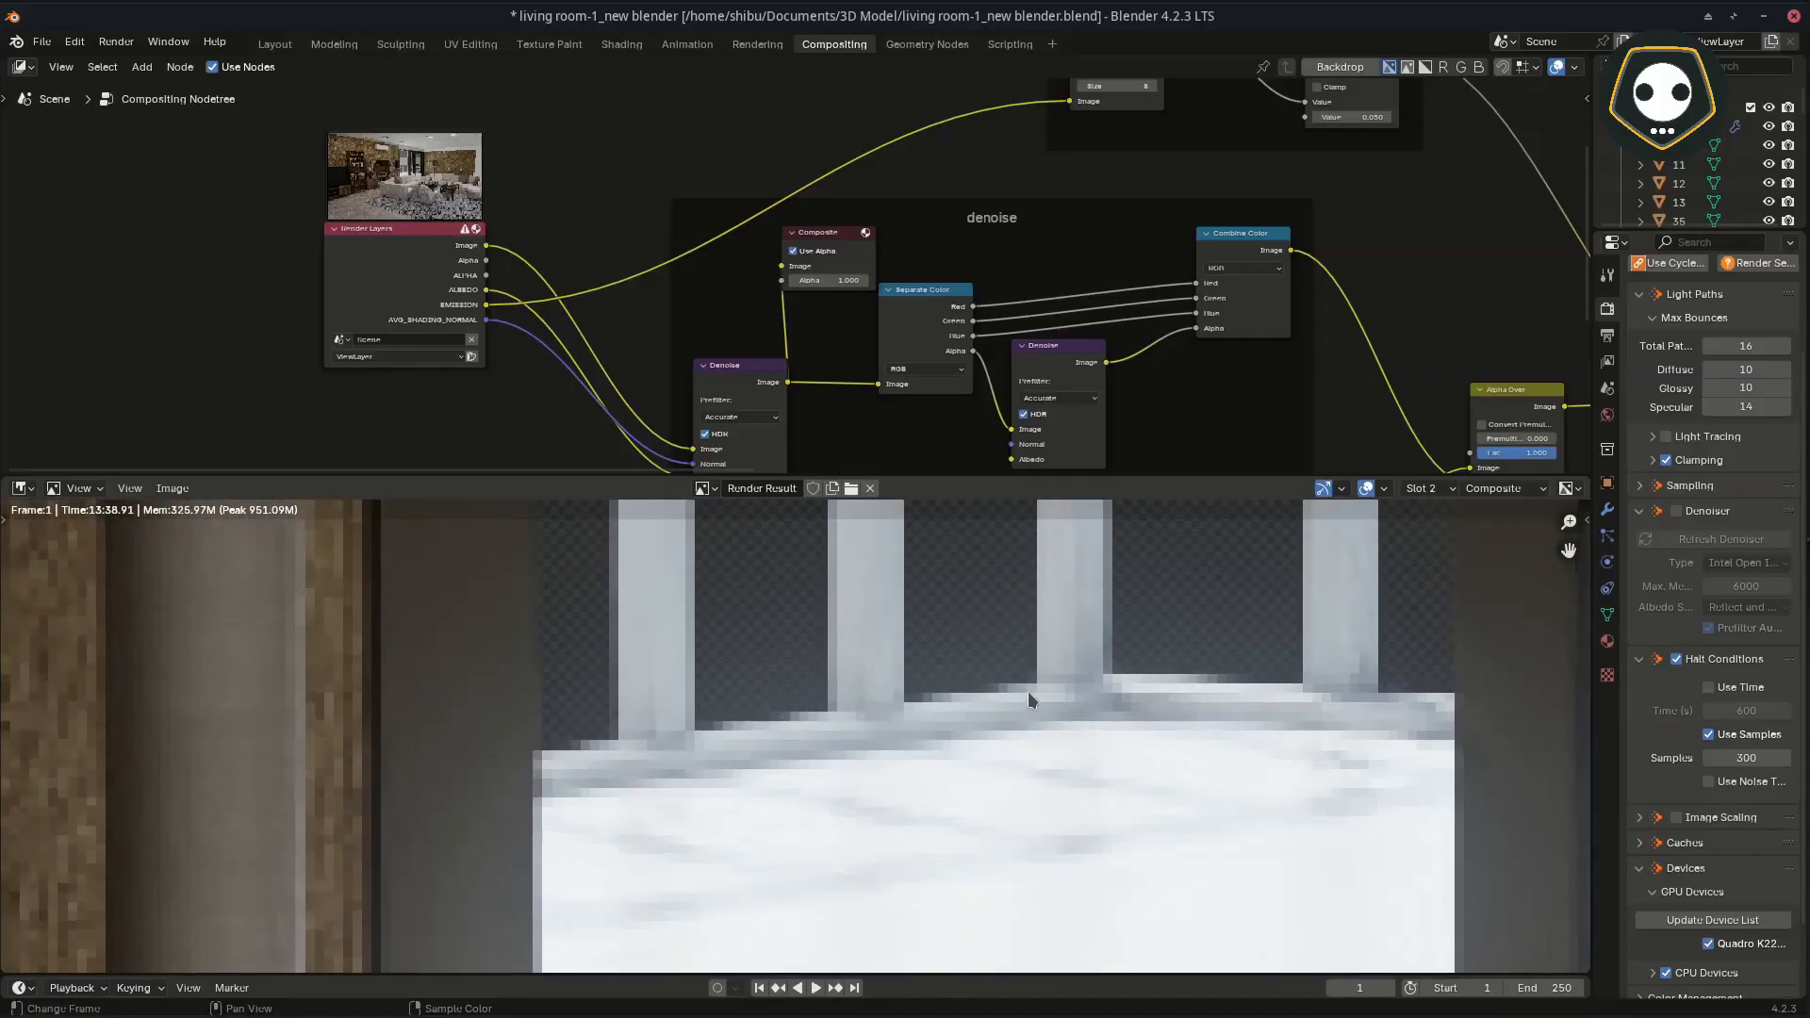
scroll(1028, 692, "down", 3)
Step: Move the Composite node clear of the Separate Color node in the denoise frame and maximize the node editor
middle_click_drag(851, 428, 712, 448)
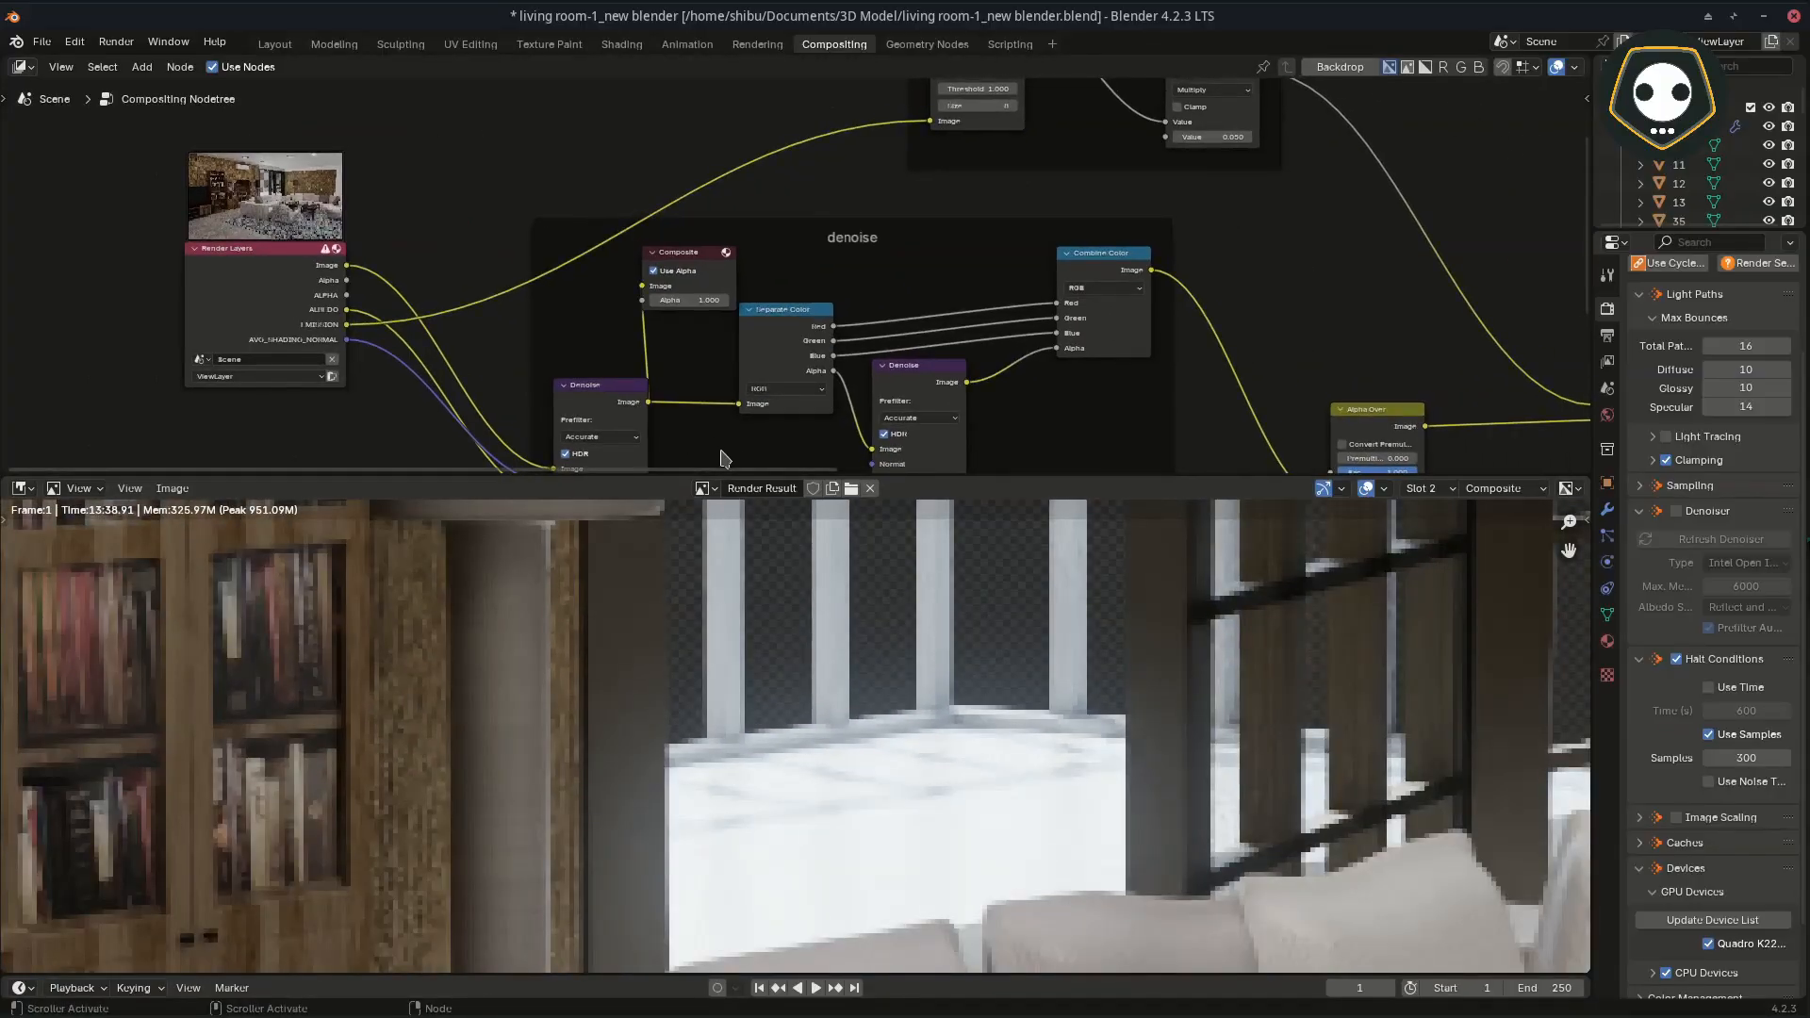
scroll(715, 445, "up", 2)
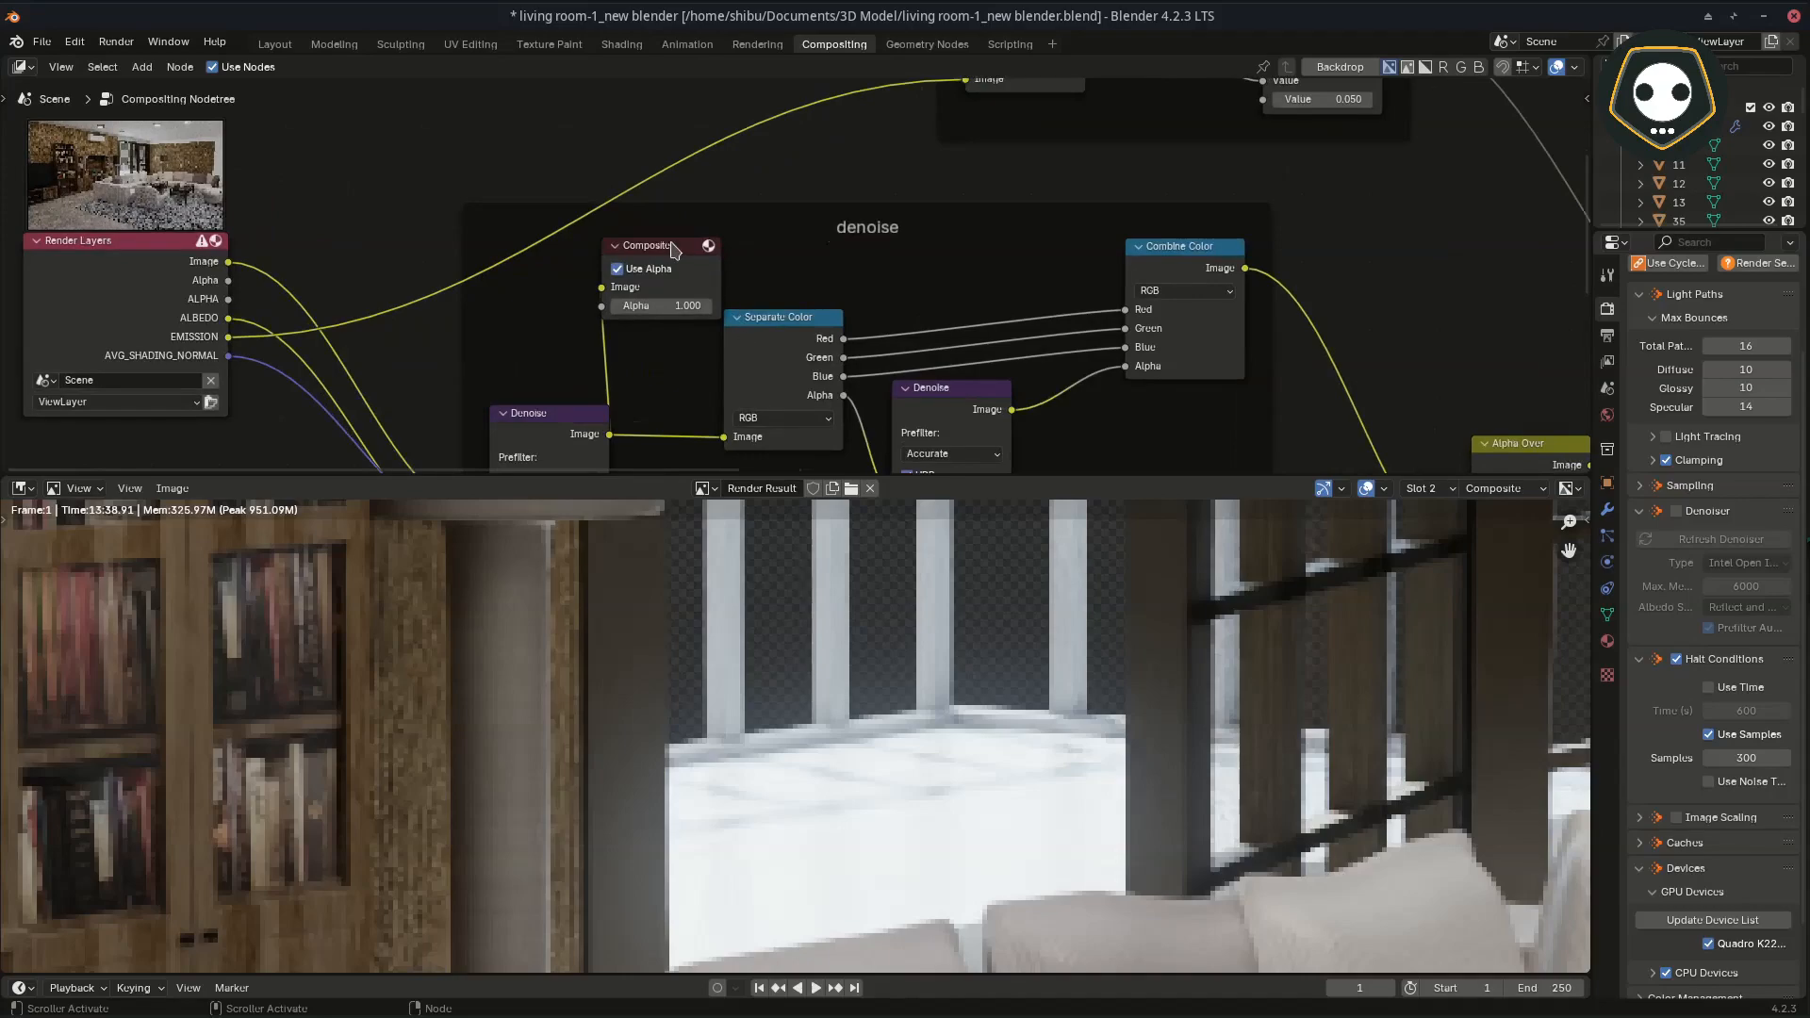
left_click_drag(674, 247, 894, 198)
mouse_move(919, 317)
middle_mouse_down()
mouse_move(930, 206)
mouse_move(939, 253)
mouse_move(895, 325)
middle_mouse_up()
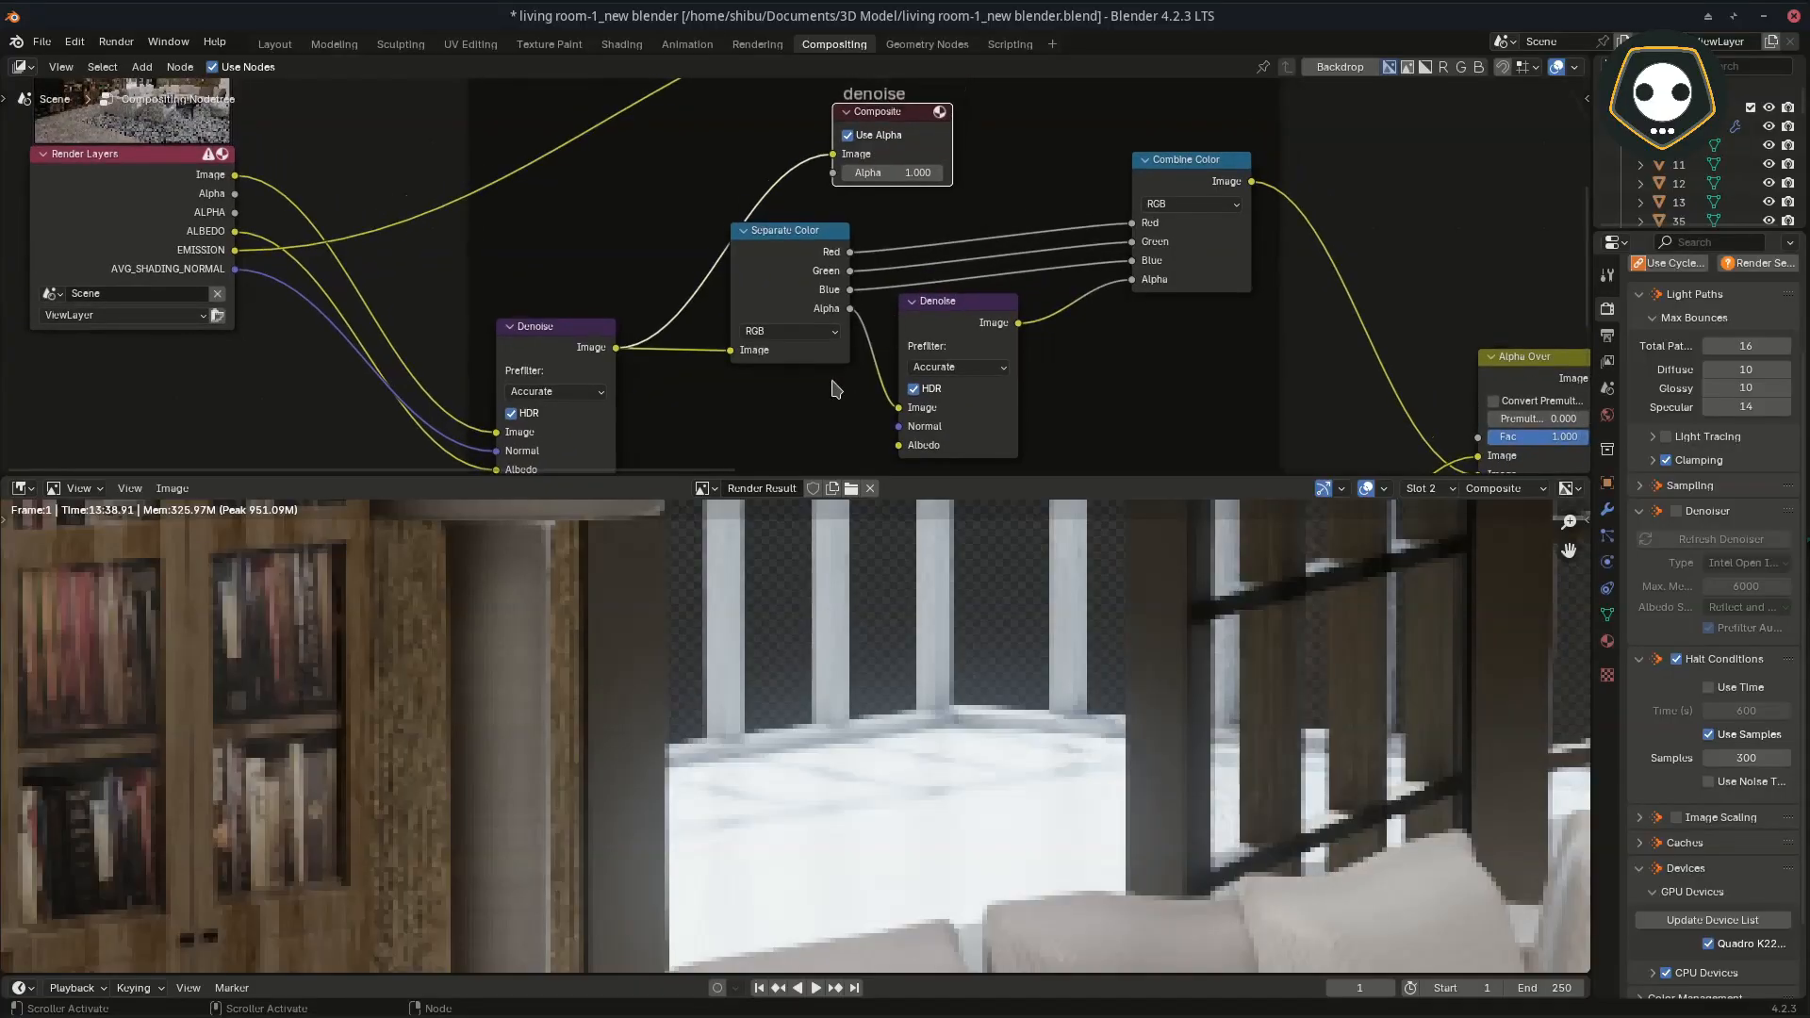
key("ctrl+space")
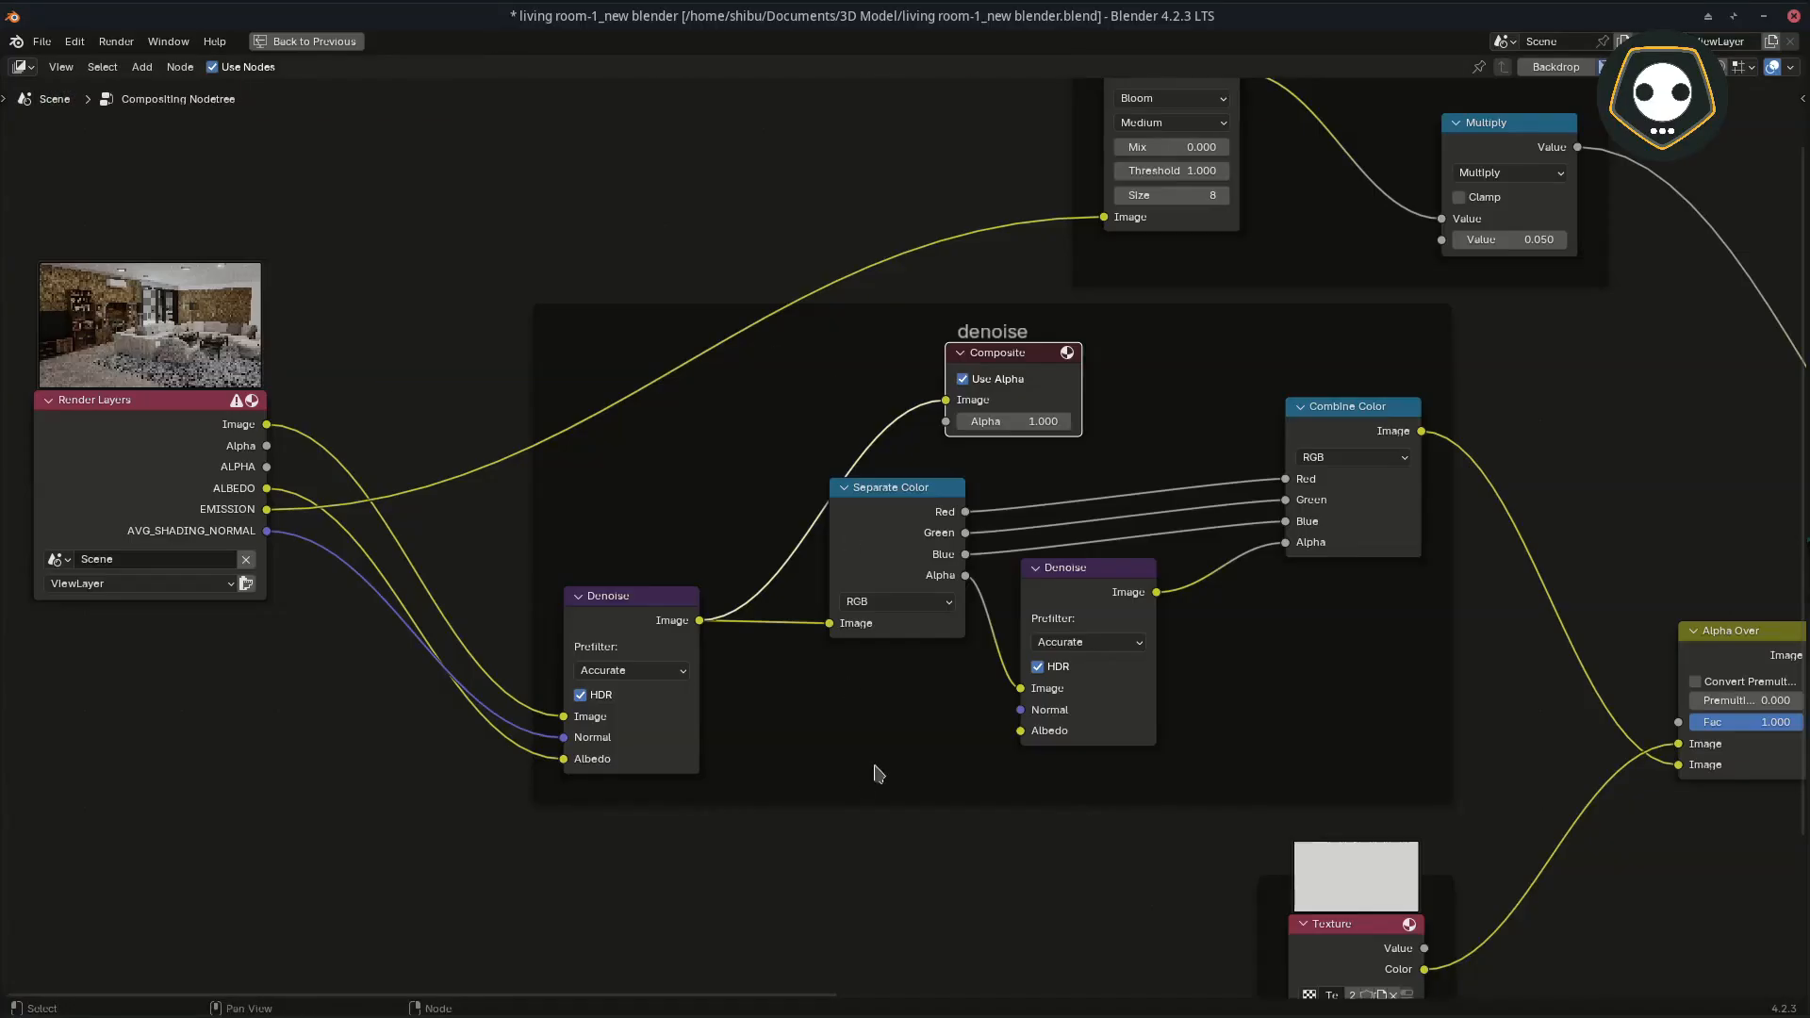
scroll(877, 768, "up", 3)
middle_click_drag(873, 740, 739, 858)
mouse_move(777, 630)
left_mouse_down()
mouse_move(752, 629)
mouse_move(766, 651)
left_mouse_up()
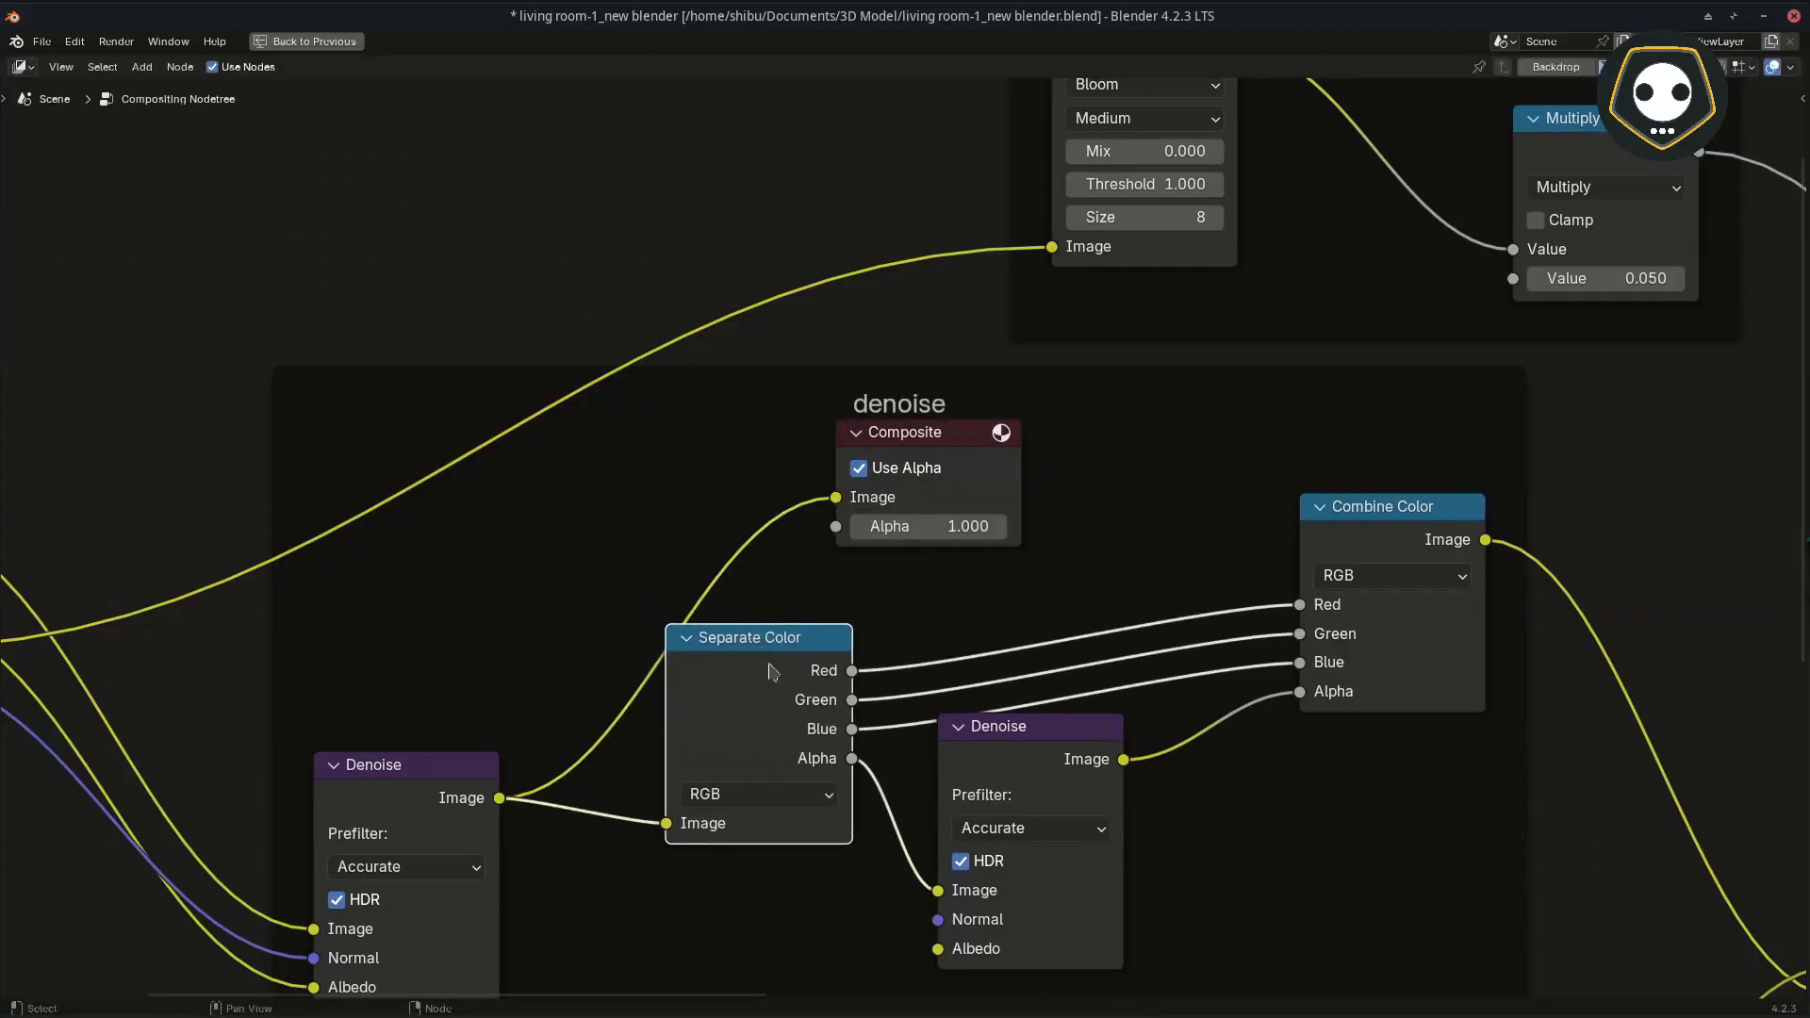
Step: Add a spare Separate Color node above the denoise frame and delete it again
key("a")
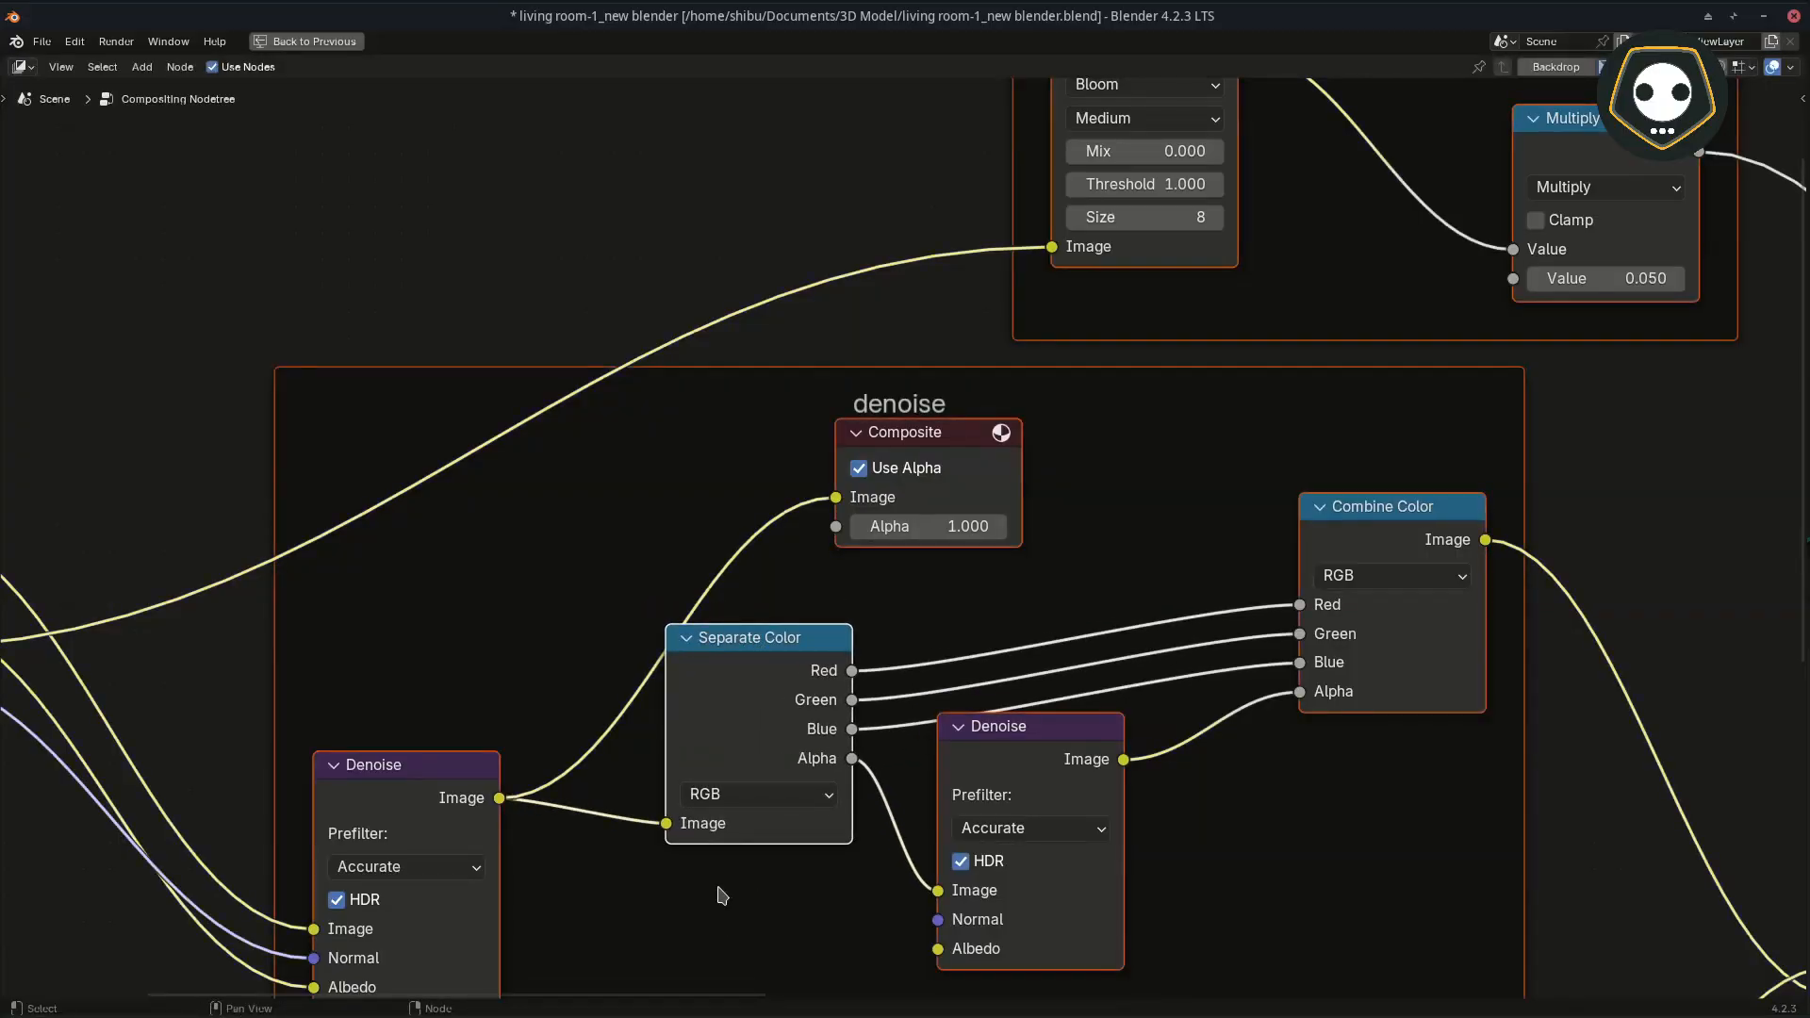
key("alt+a")
key("shift+a")
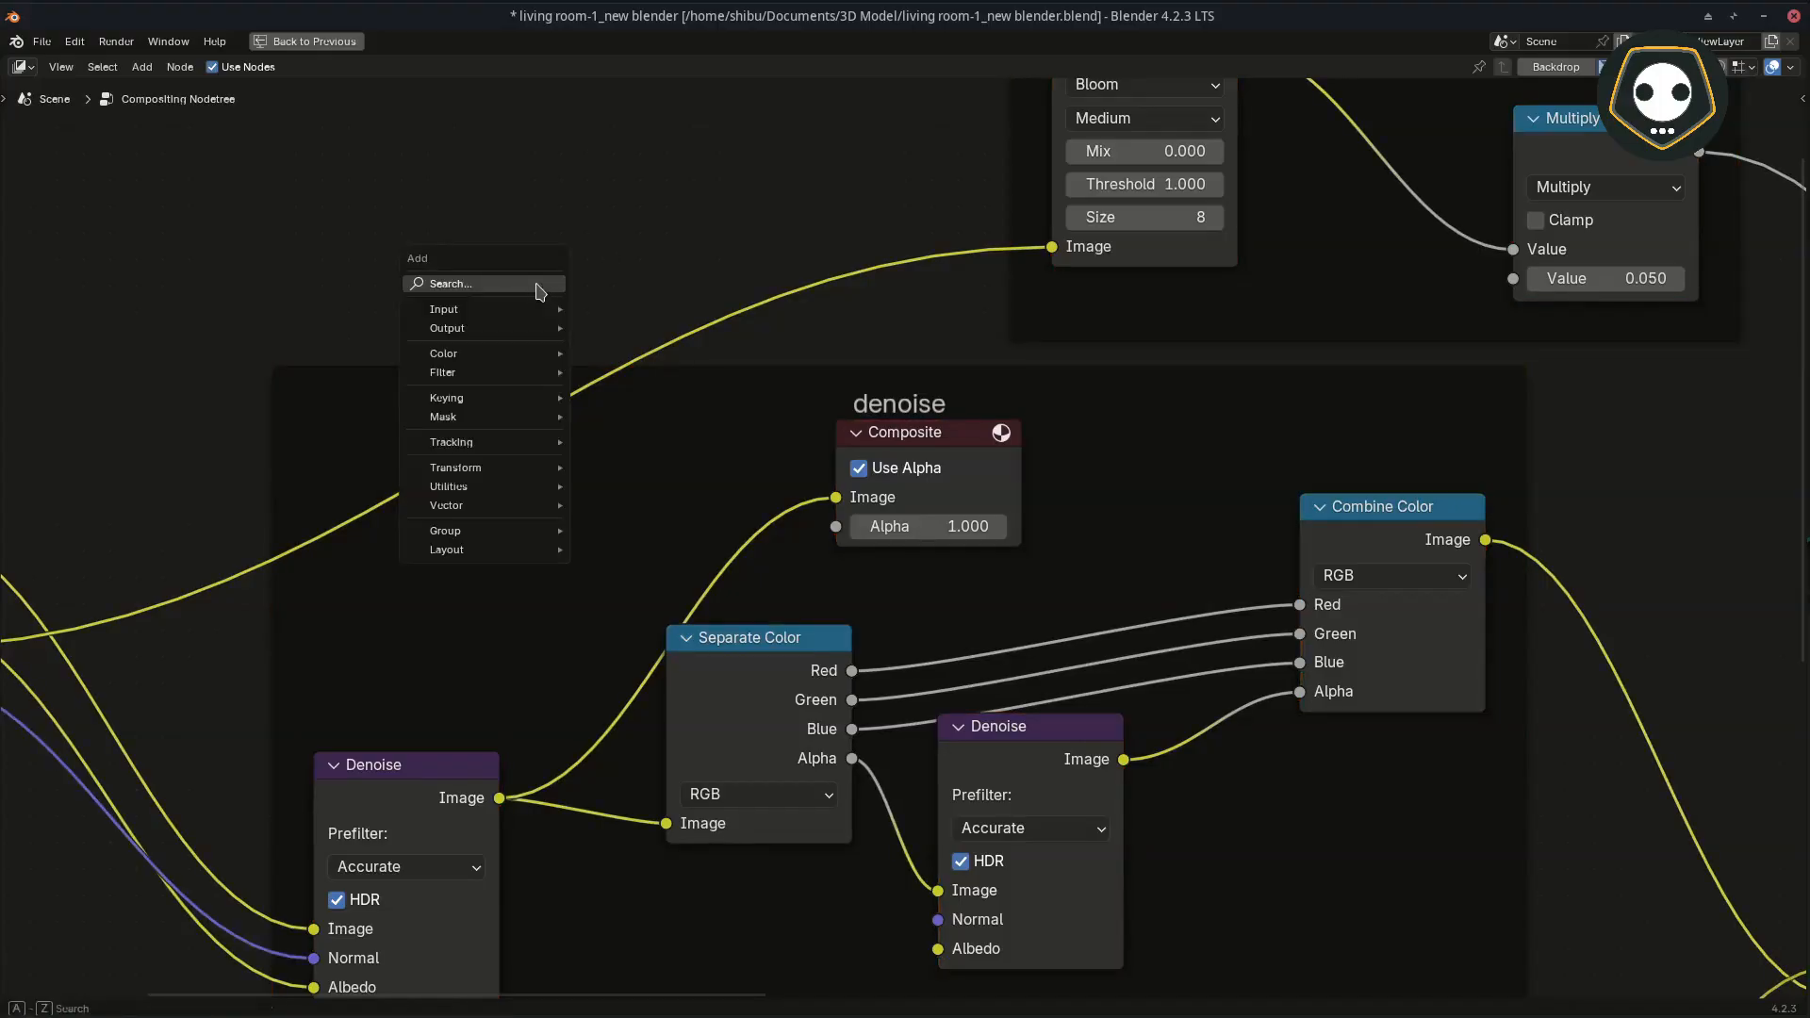
type("sepa")
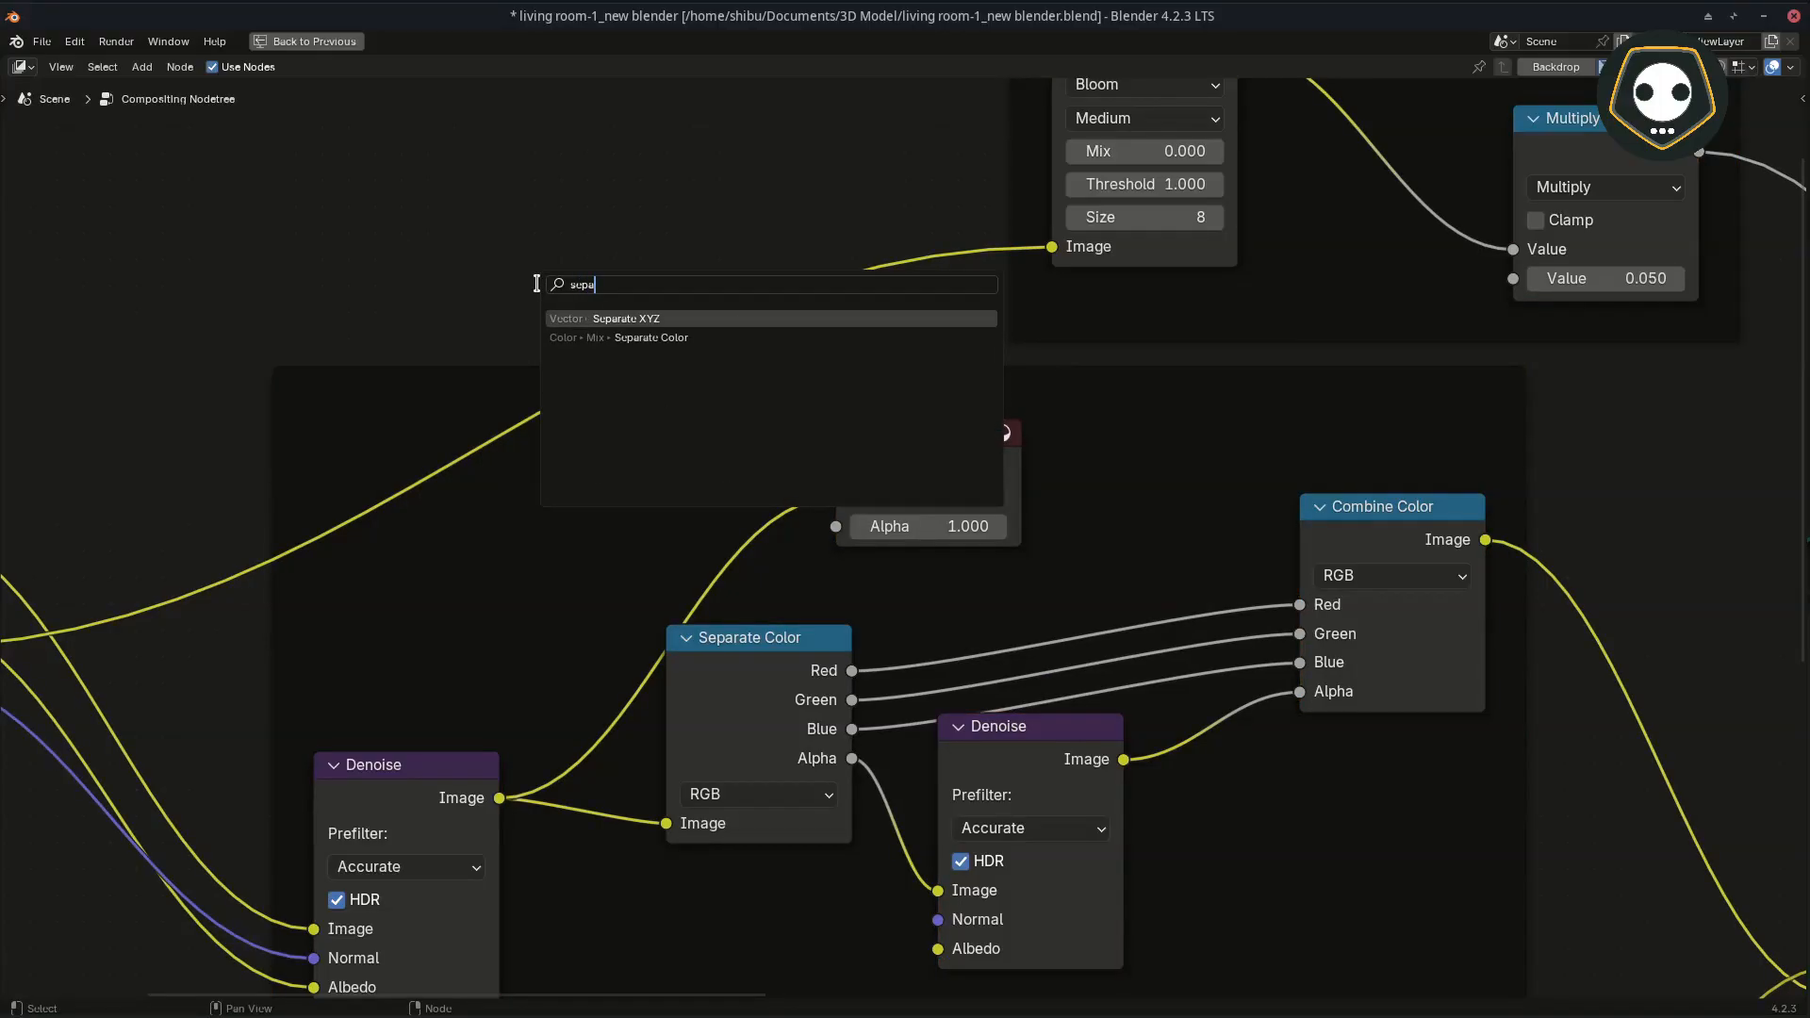
left_click(616, 338)
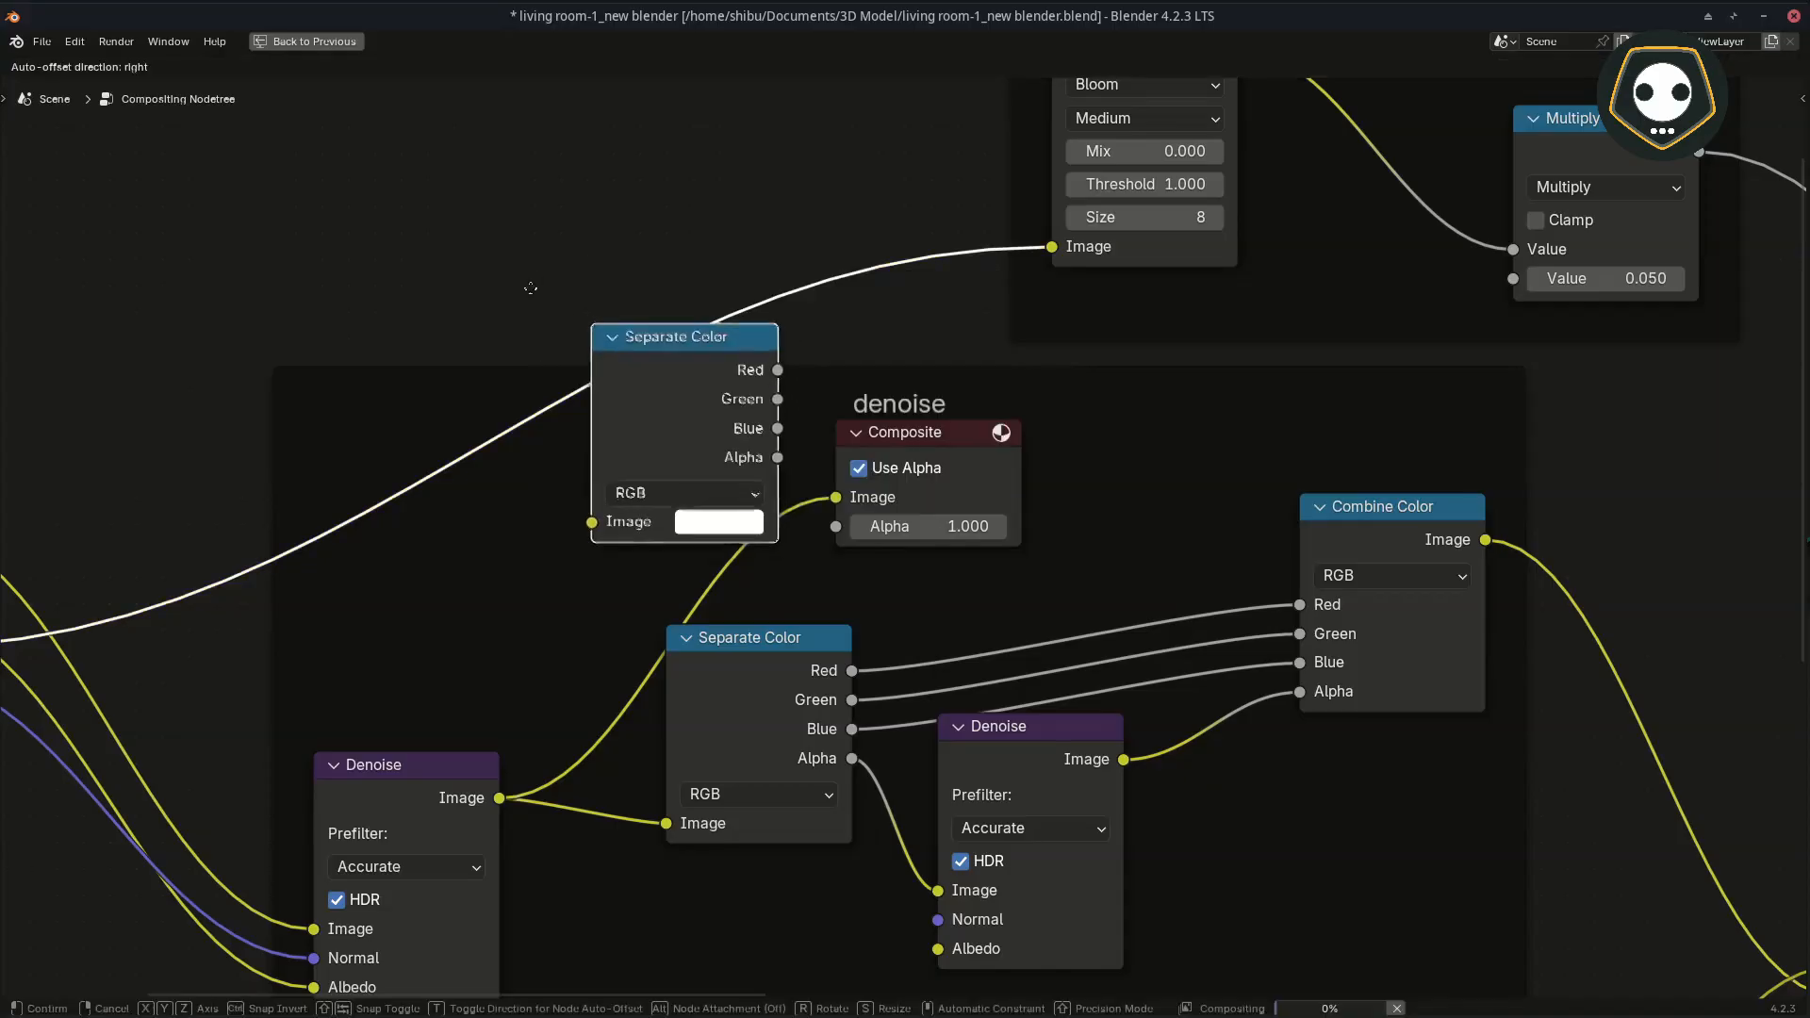
left_click(271, 194)
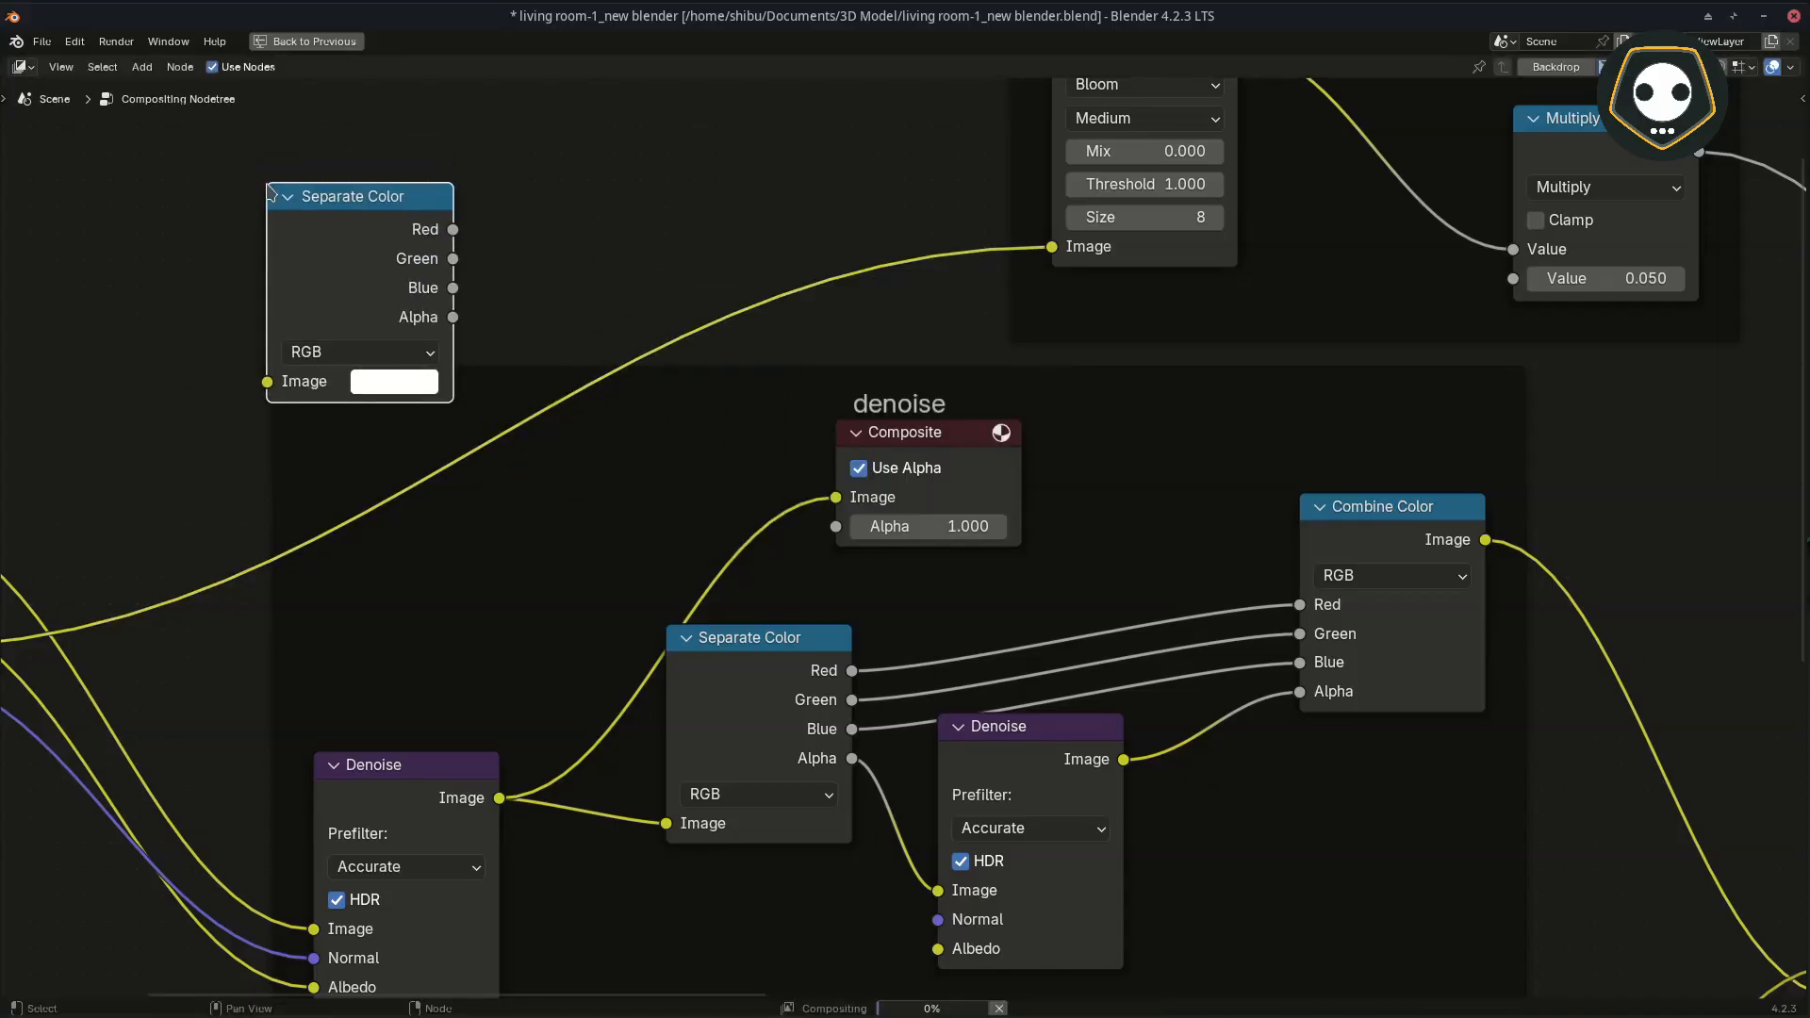
key("x")
Step: Trace the first Denoise node's links from Render Layers and from its Image output into Separate Color
middle_click_drag(643, 551, 531, 339)
middle_click_drag(564, 620, 728, 724)
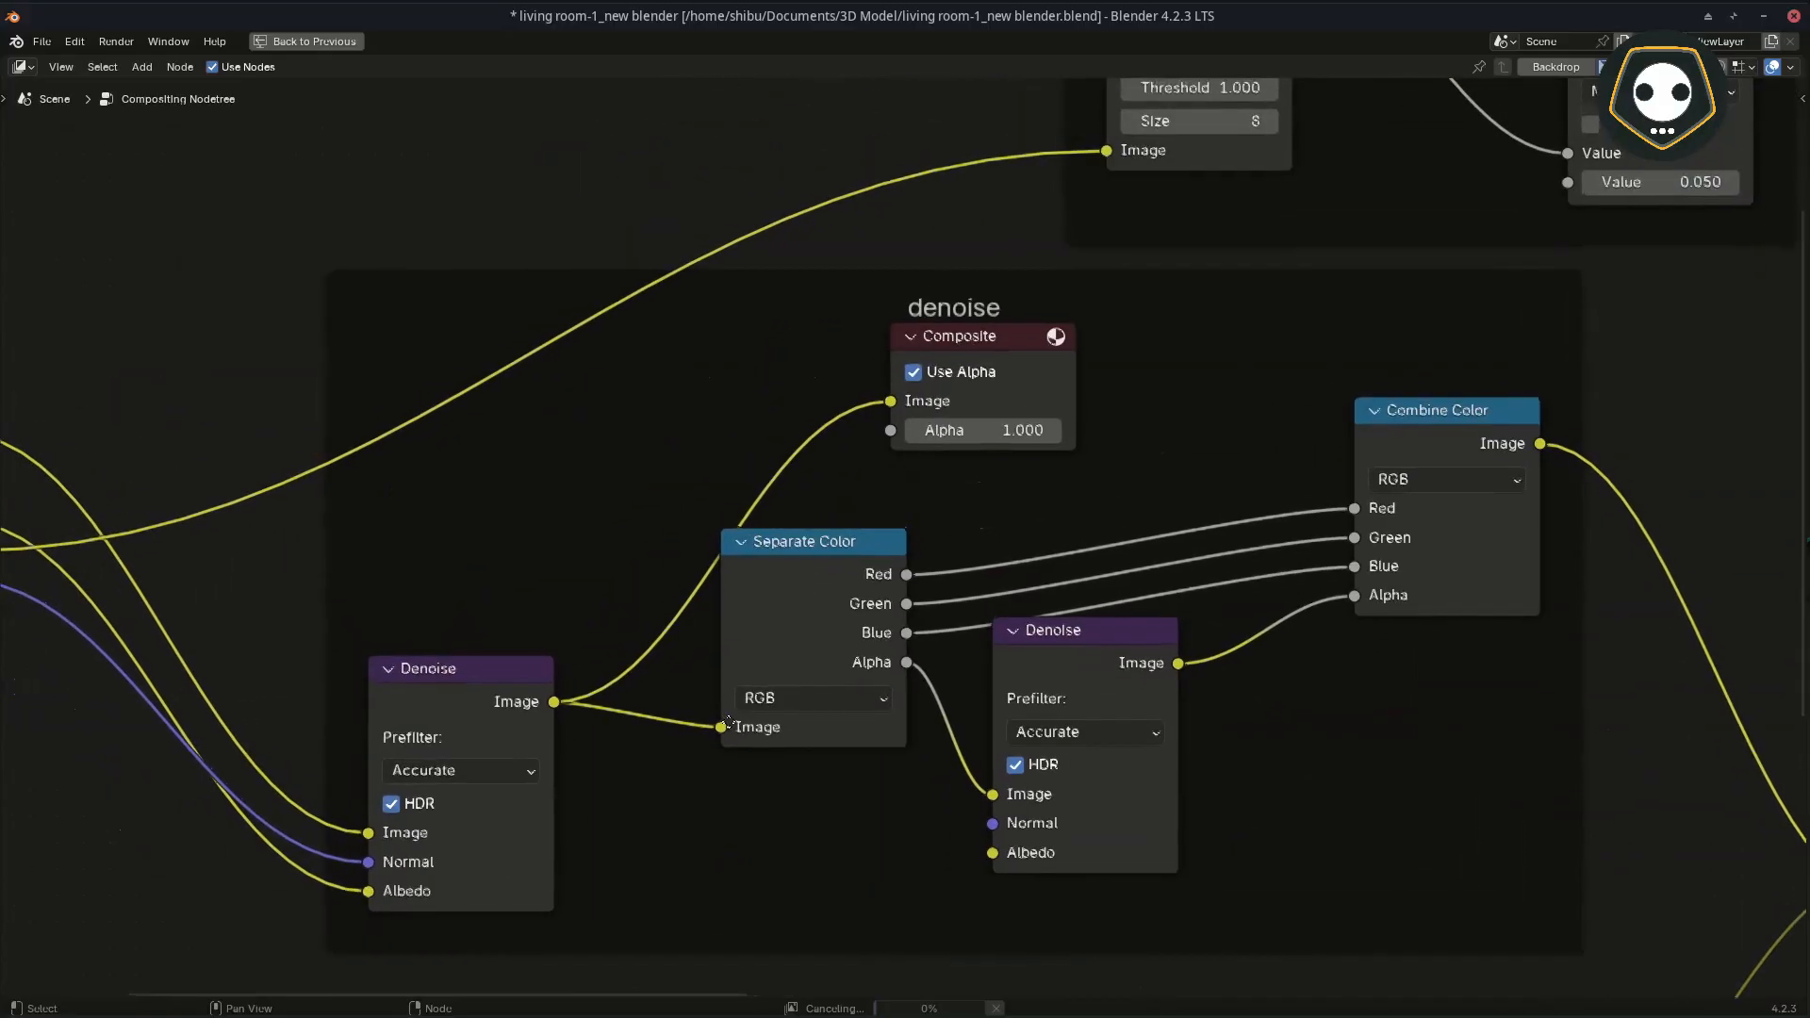
left_click_drag(851, 552, 857, 553)
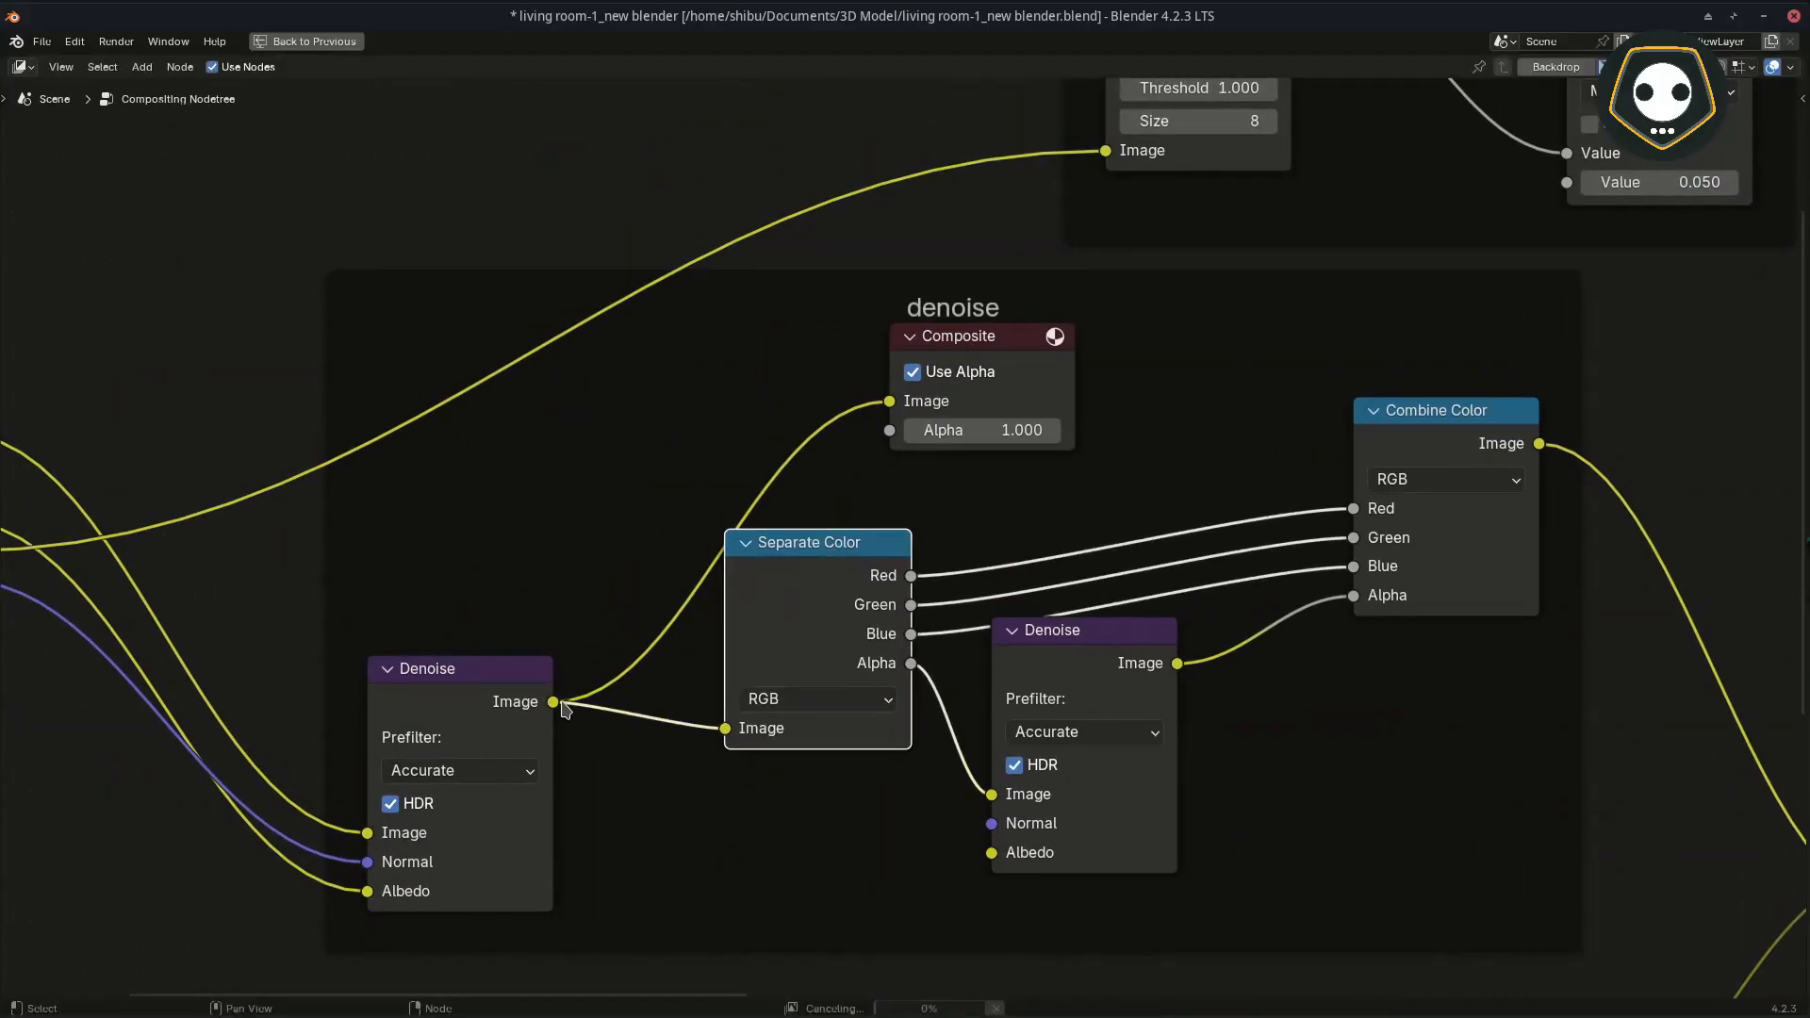
middle_click_drag(562, 709, 1048, 734)
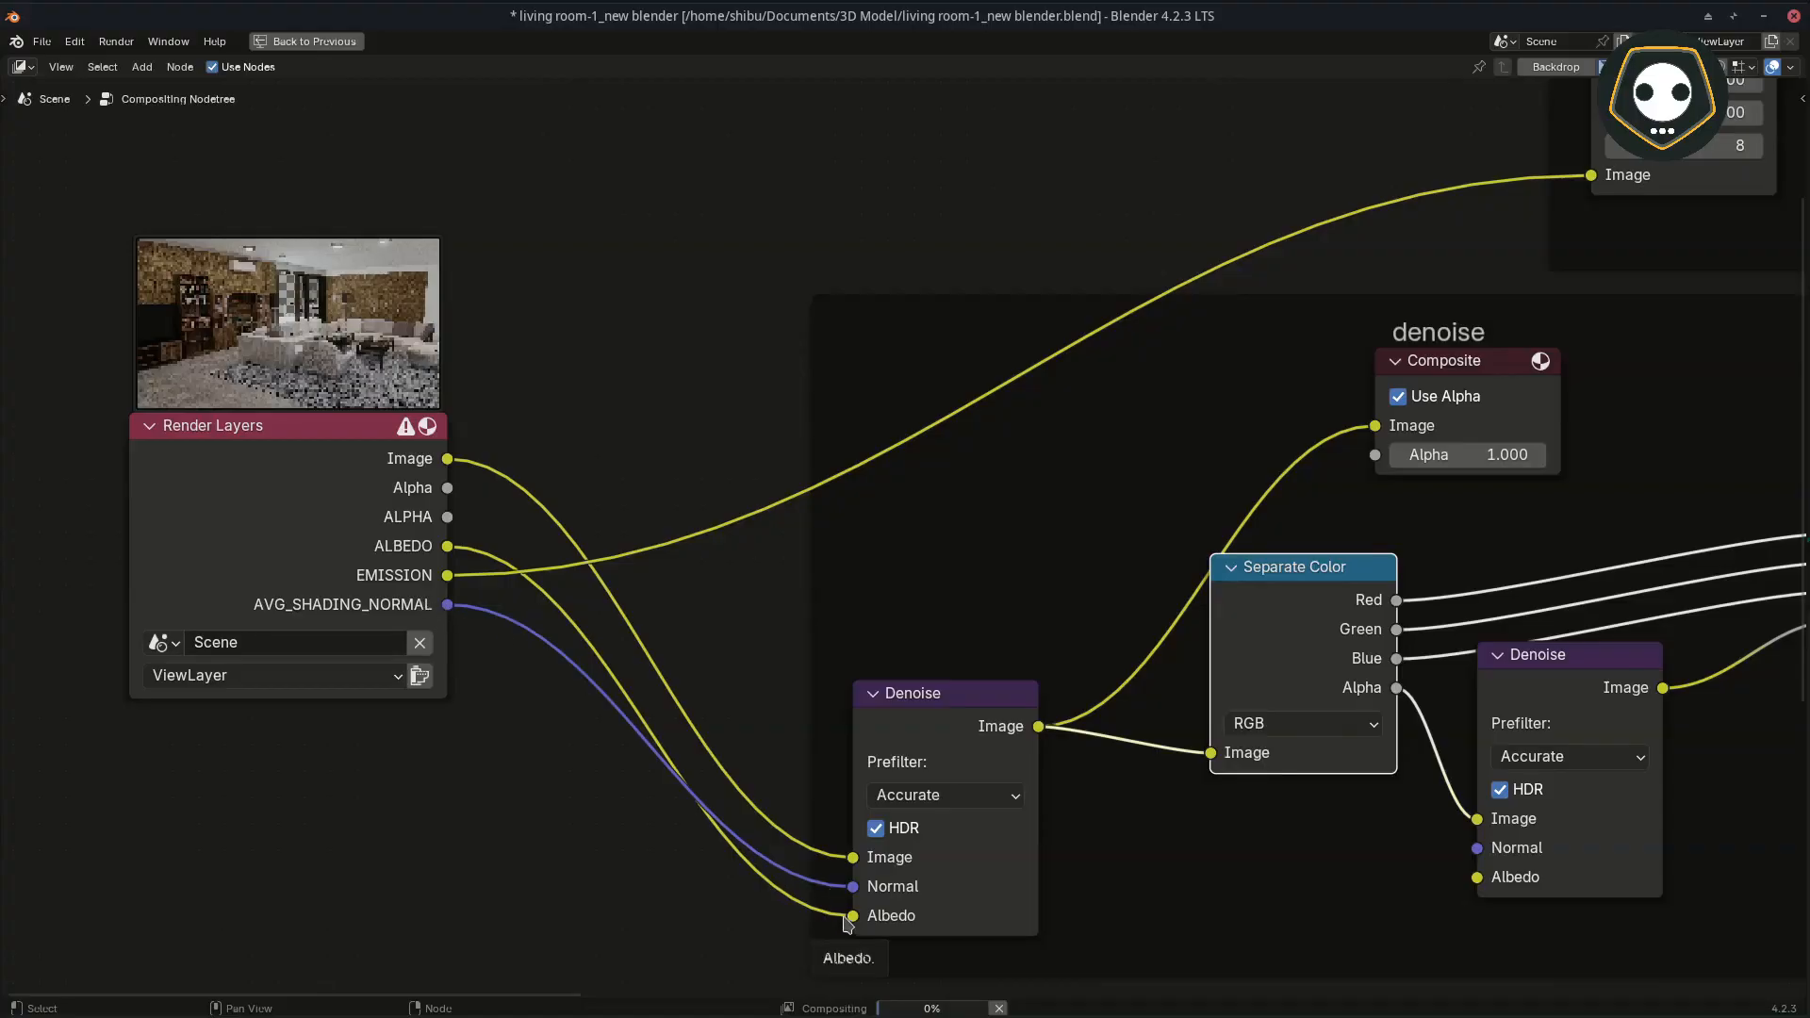
middle_click_drag(980, 721, 279, 777)
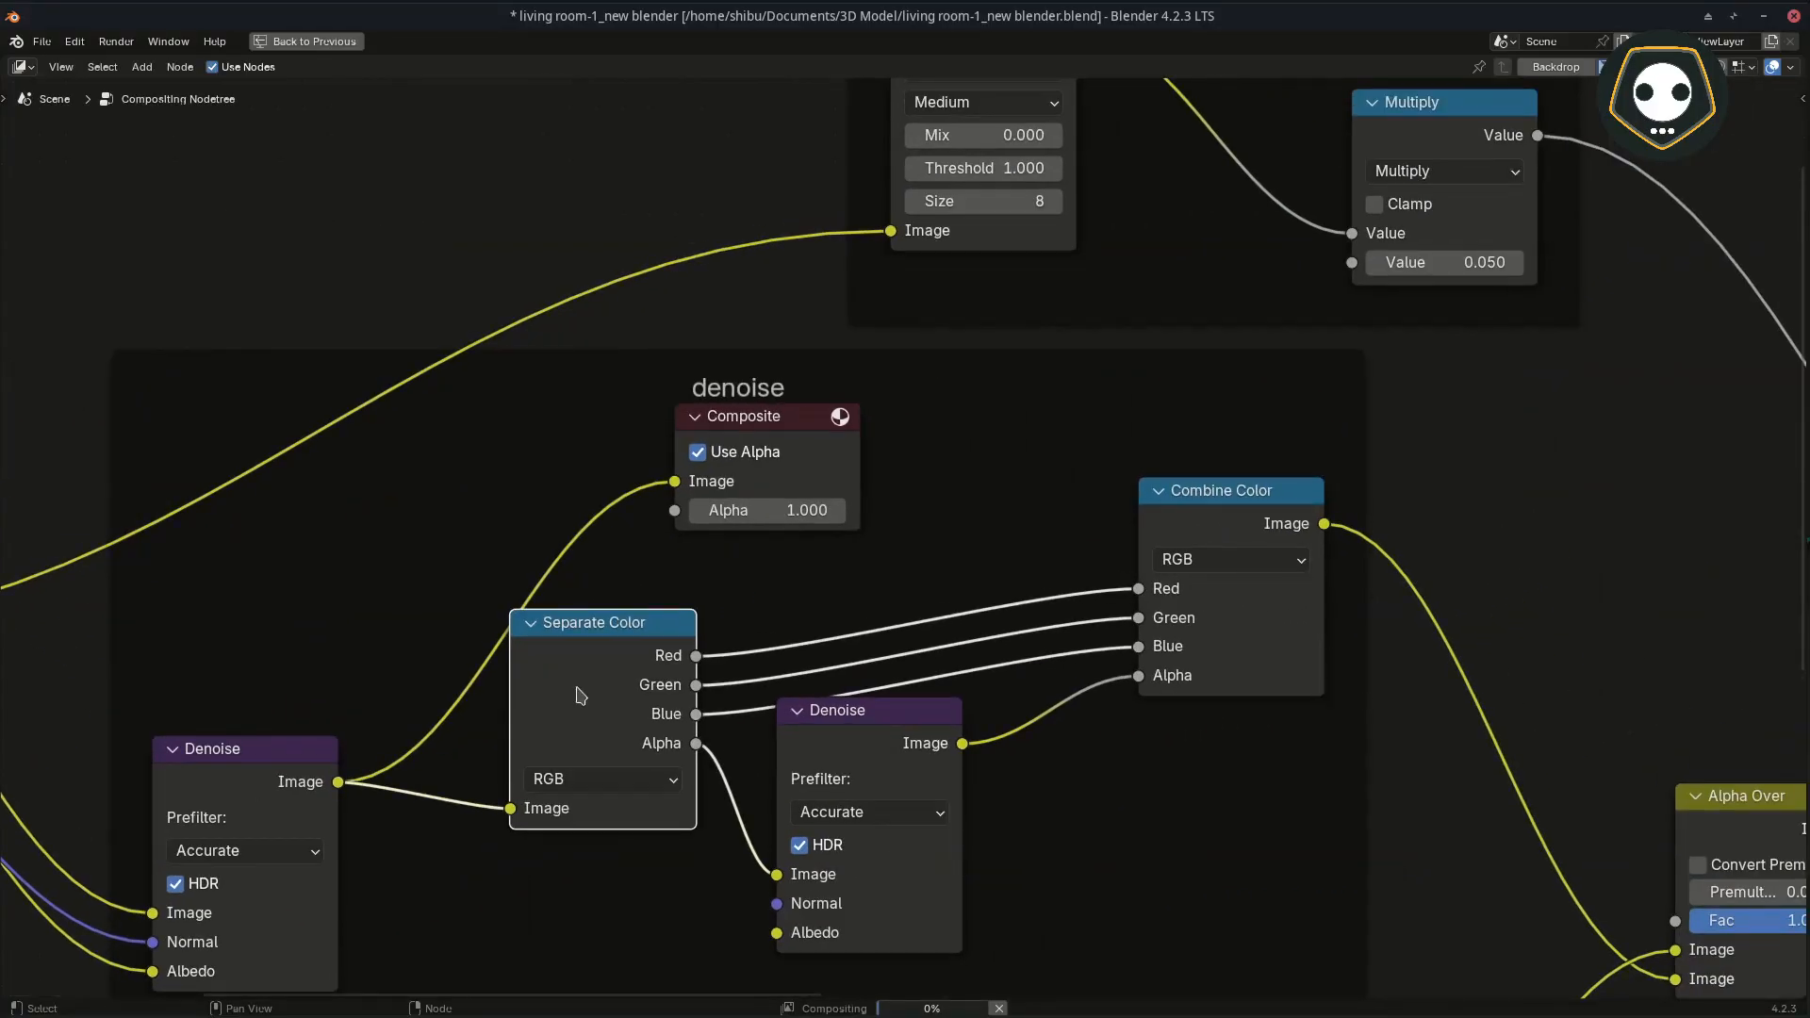
Step: Reposition the Separate Color, second Denoise and Composite nodes slightly inside the denoise frame to space them out
key("g")
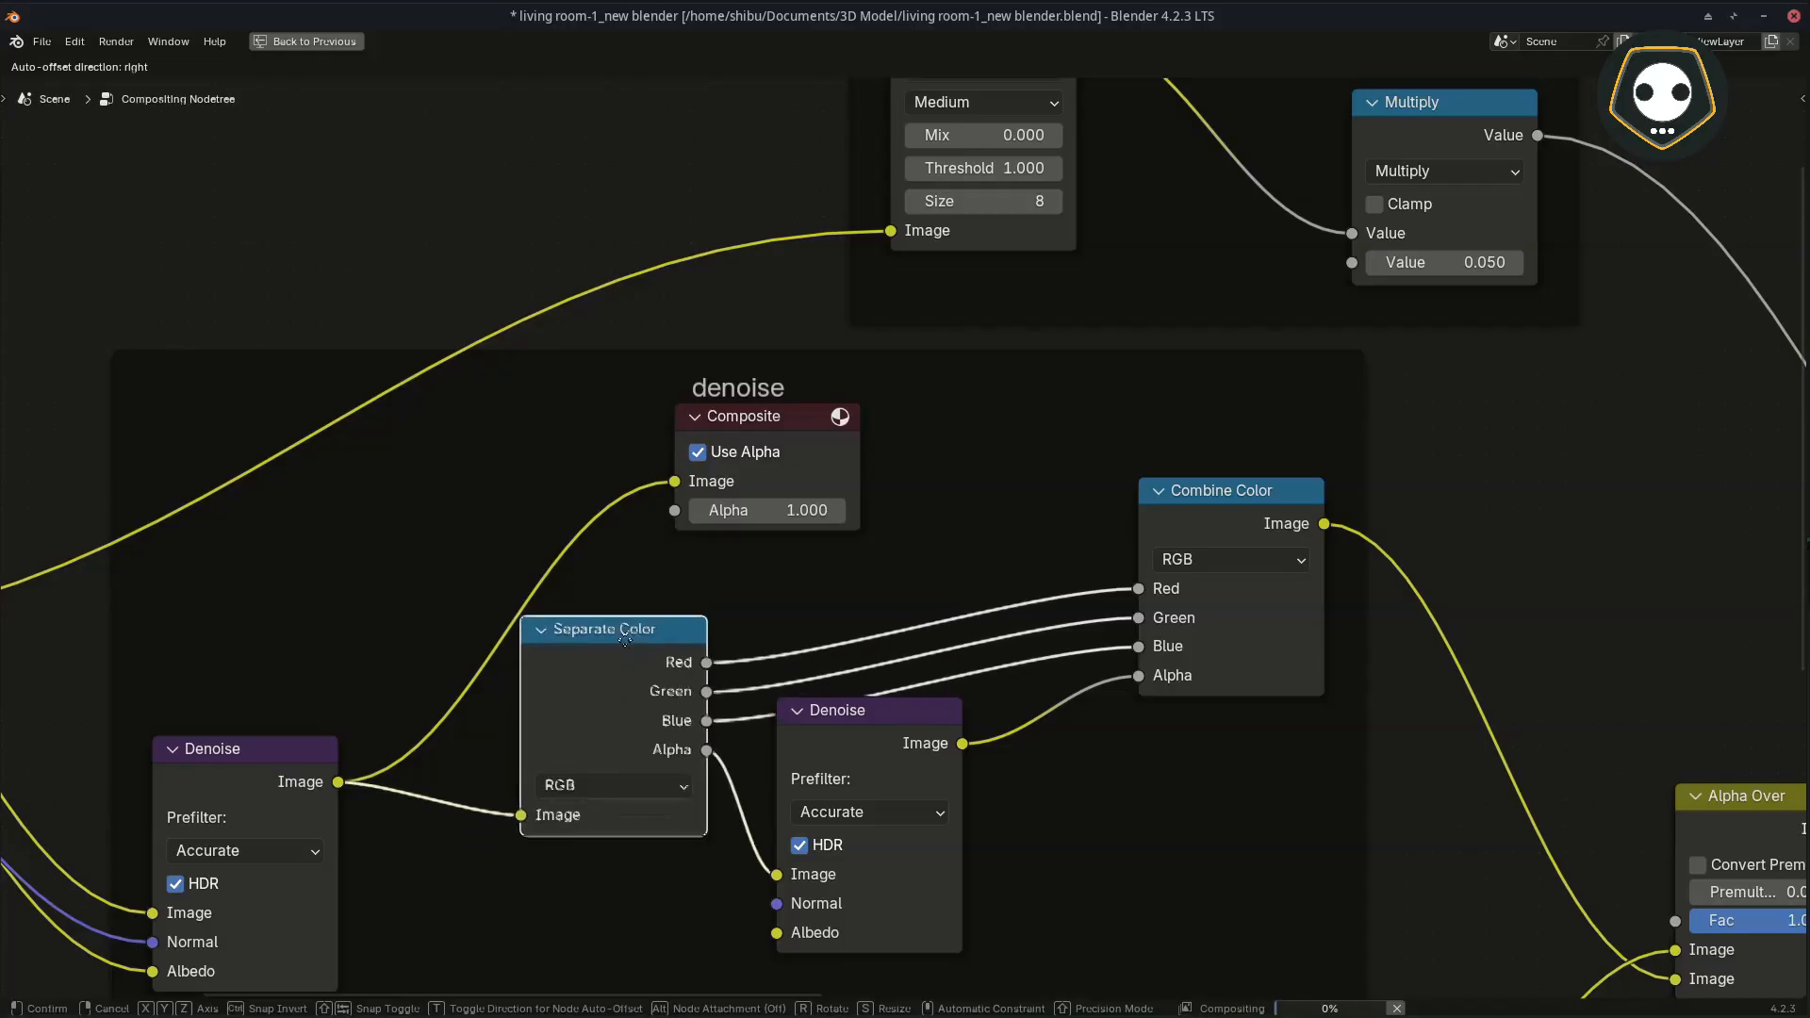
left_click(637, 630)
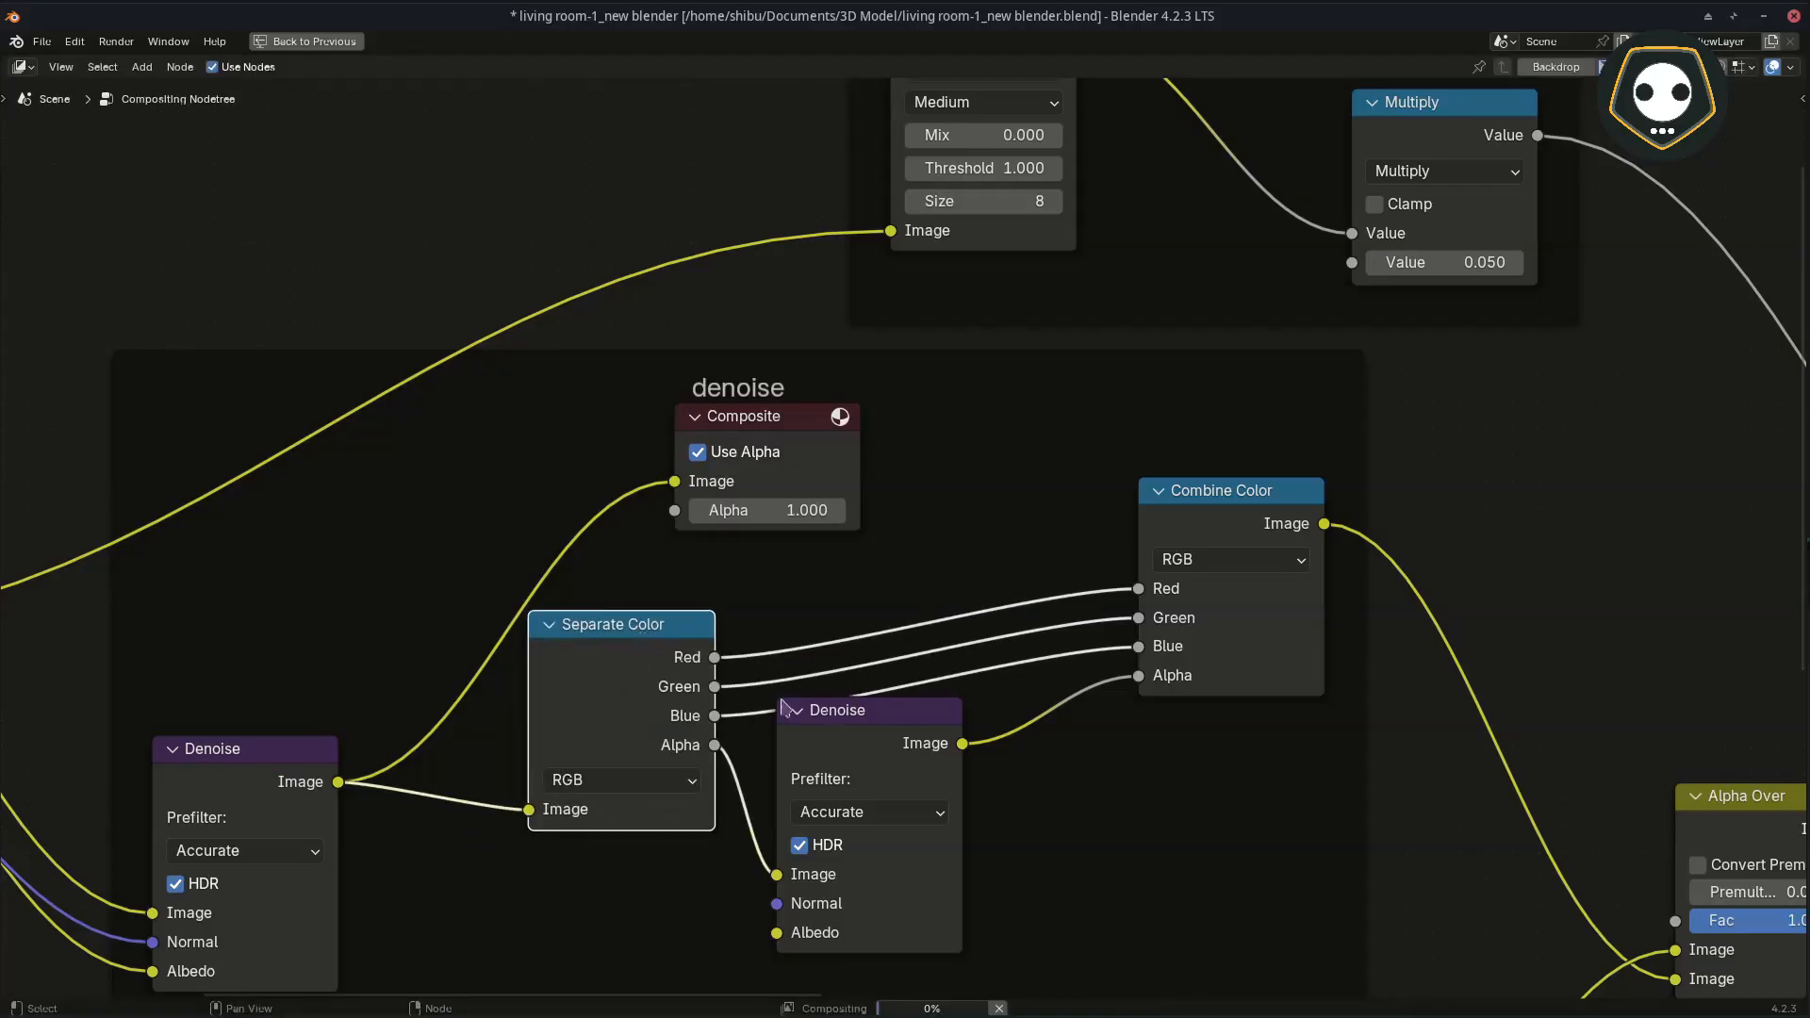
left_click_drag(894, 722, 918, 742)
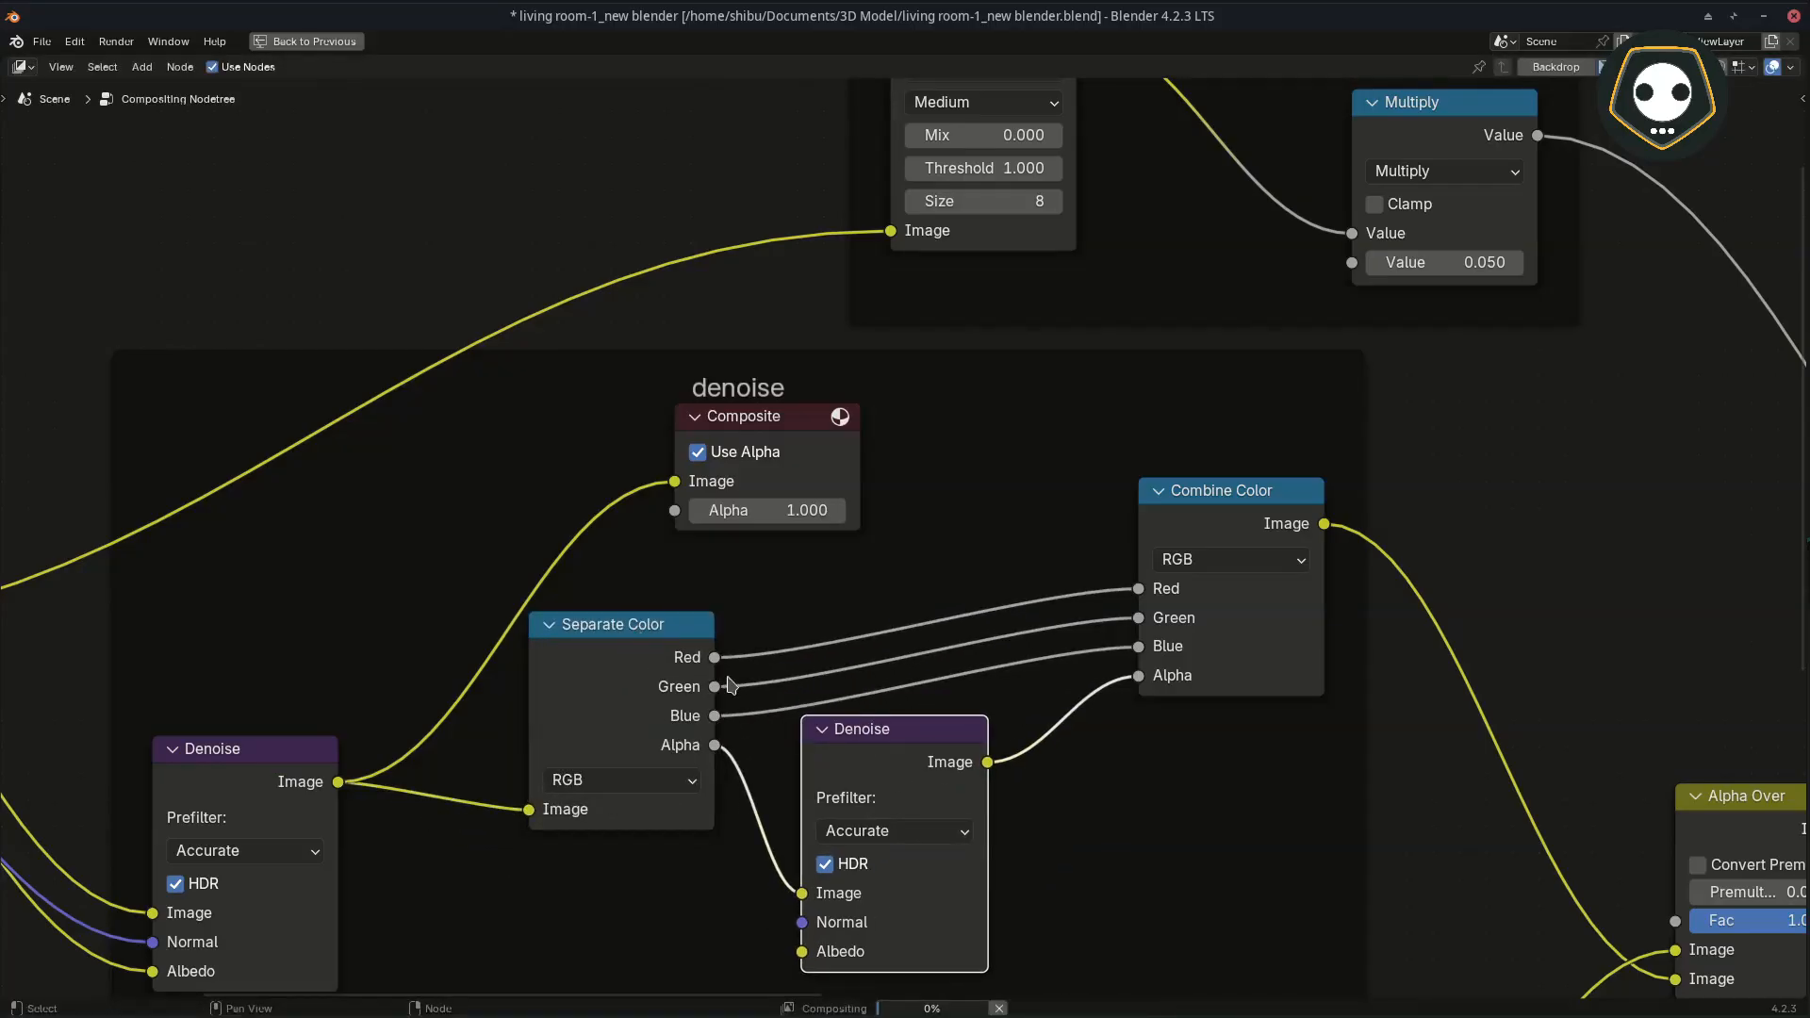
middle_click_drag(728, 681, 553, 609)
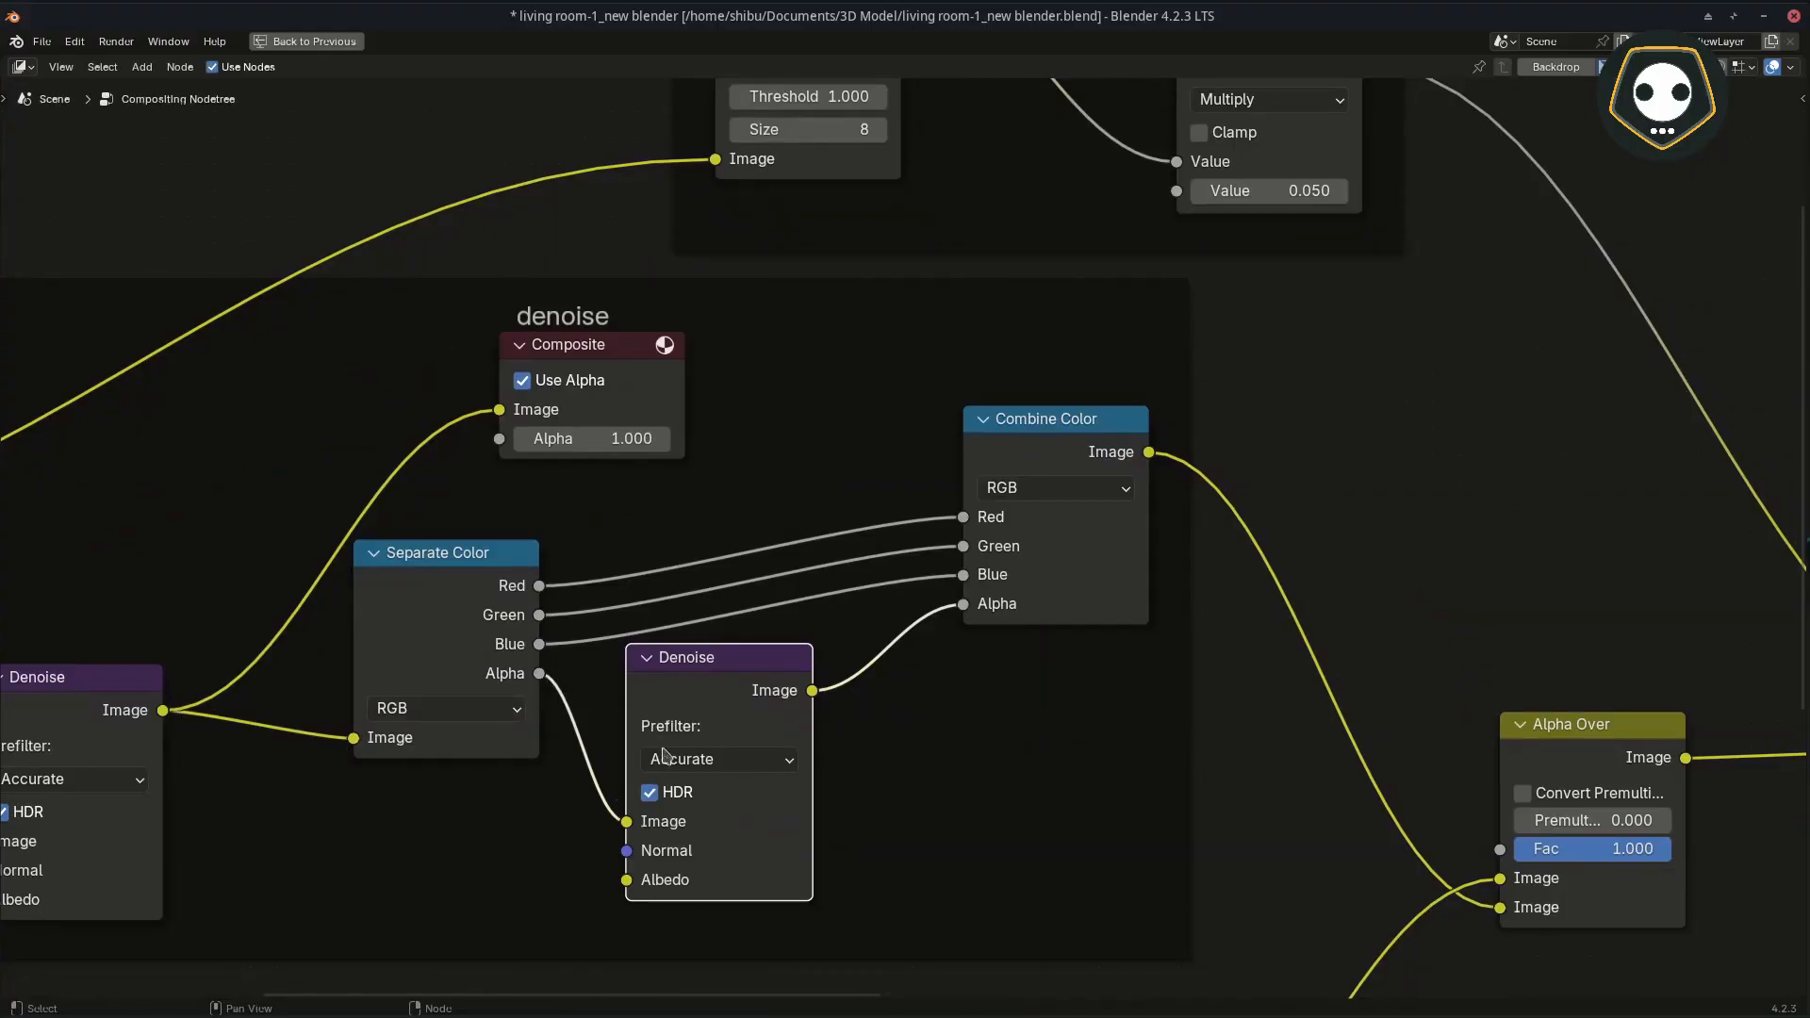
left_click_drag(685, 674, 696, 679)
left_click_drag(113, 671, 120, 664)
middle_click_drag(674, 656, 532, 641)
middle_click_drag(804, 597, 739, 683)
middle_click_drag(501, 622, 578, 639)
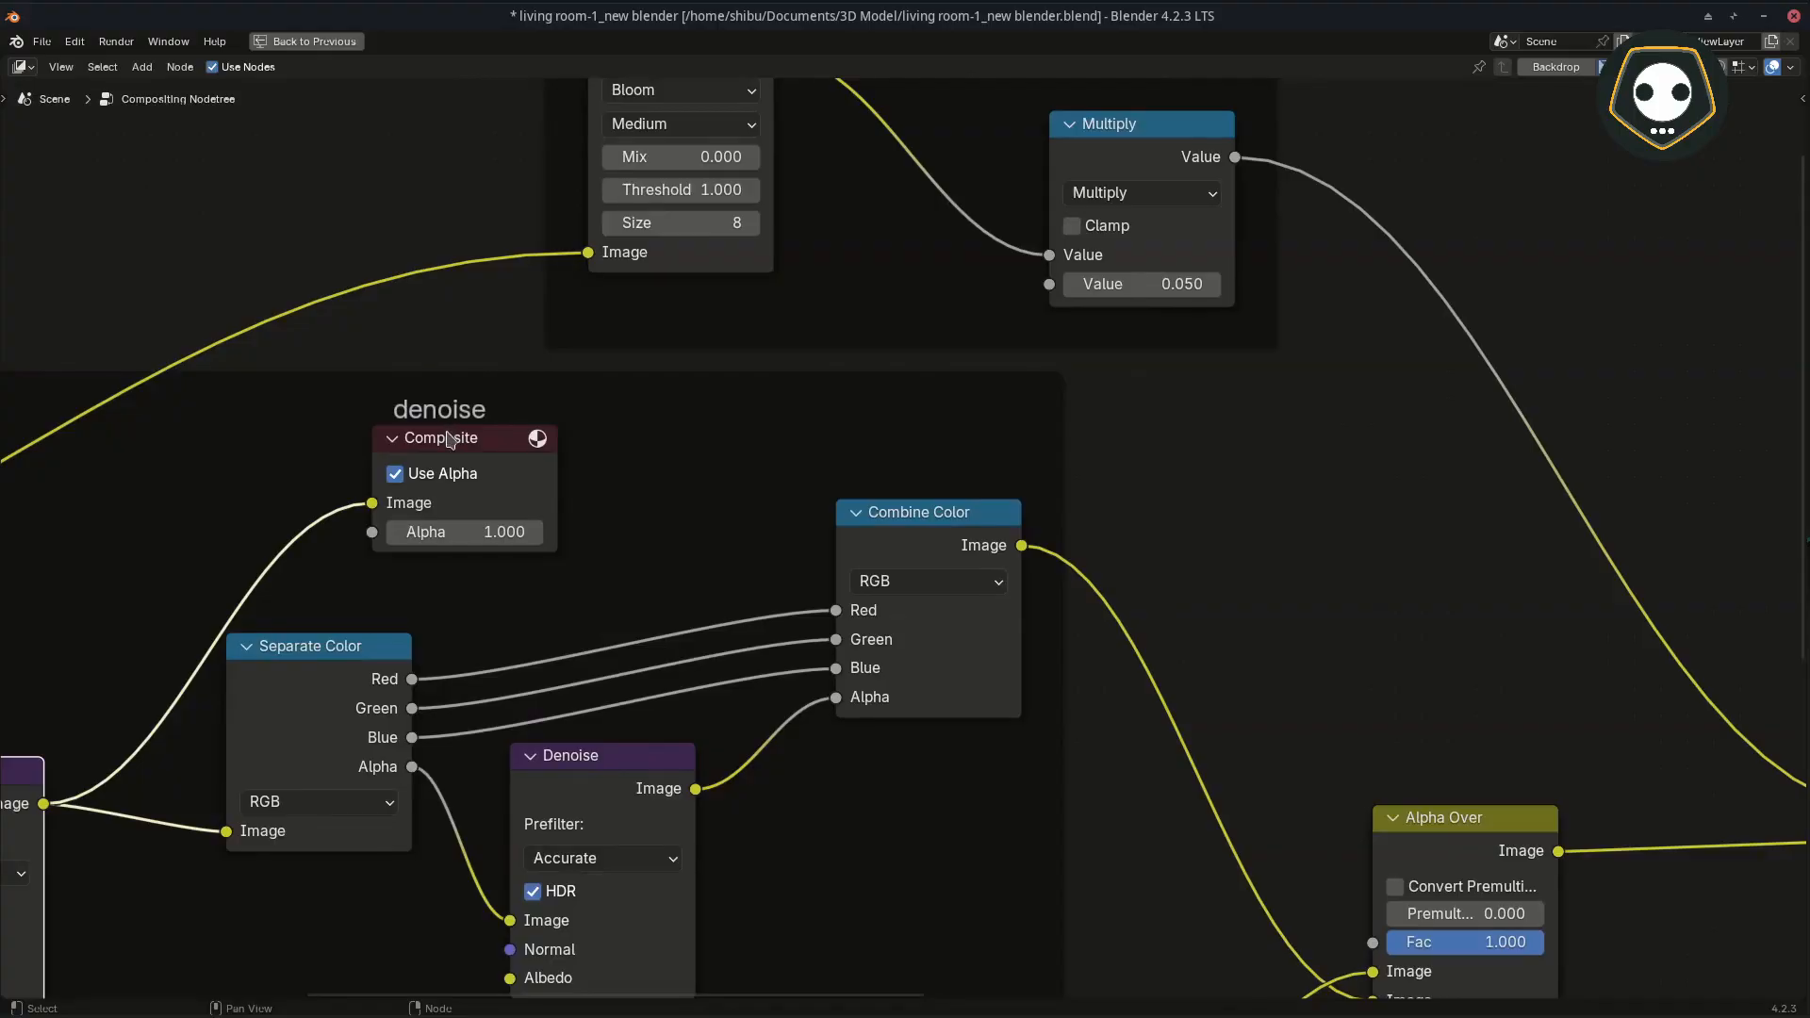
mouse_move(449, 440)
left_mouse_down()
mouse_move(1092, 310)
mouse_move(1051, 362)
mouse_move(475, 425)
mouse_move(418, 457)
left_mouse_up()
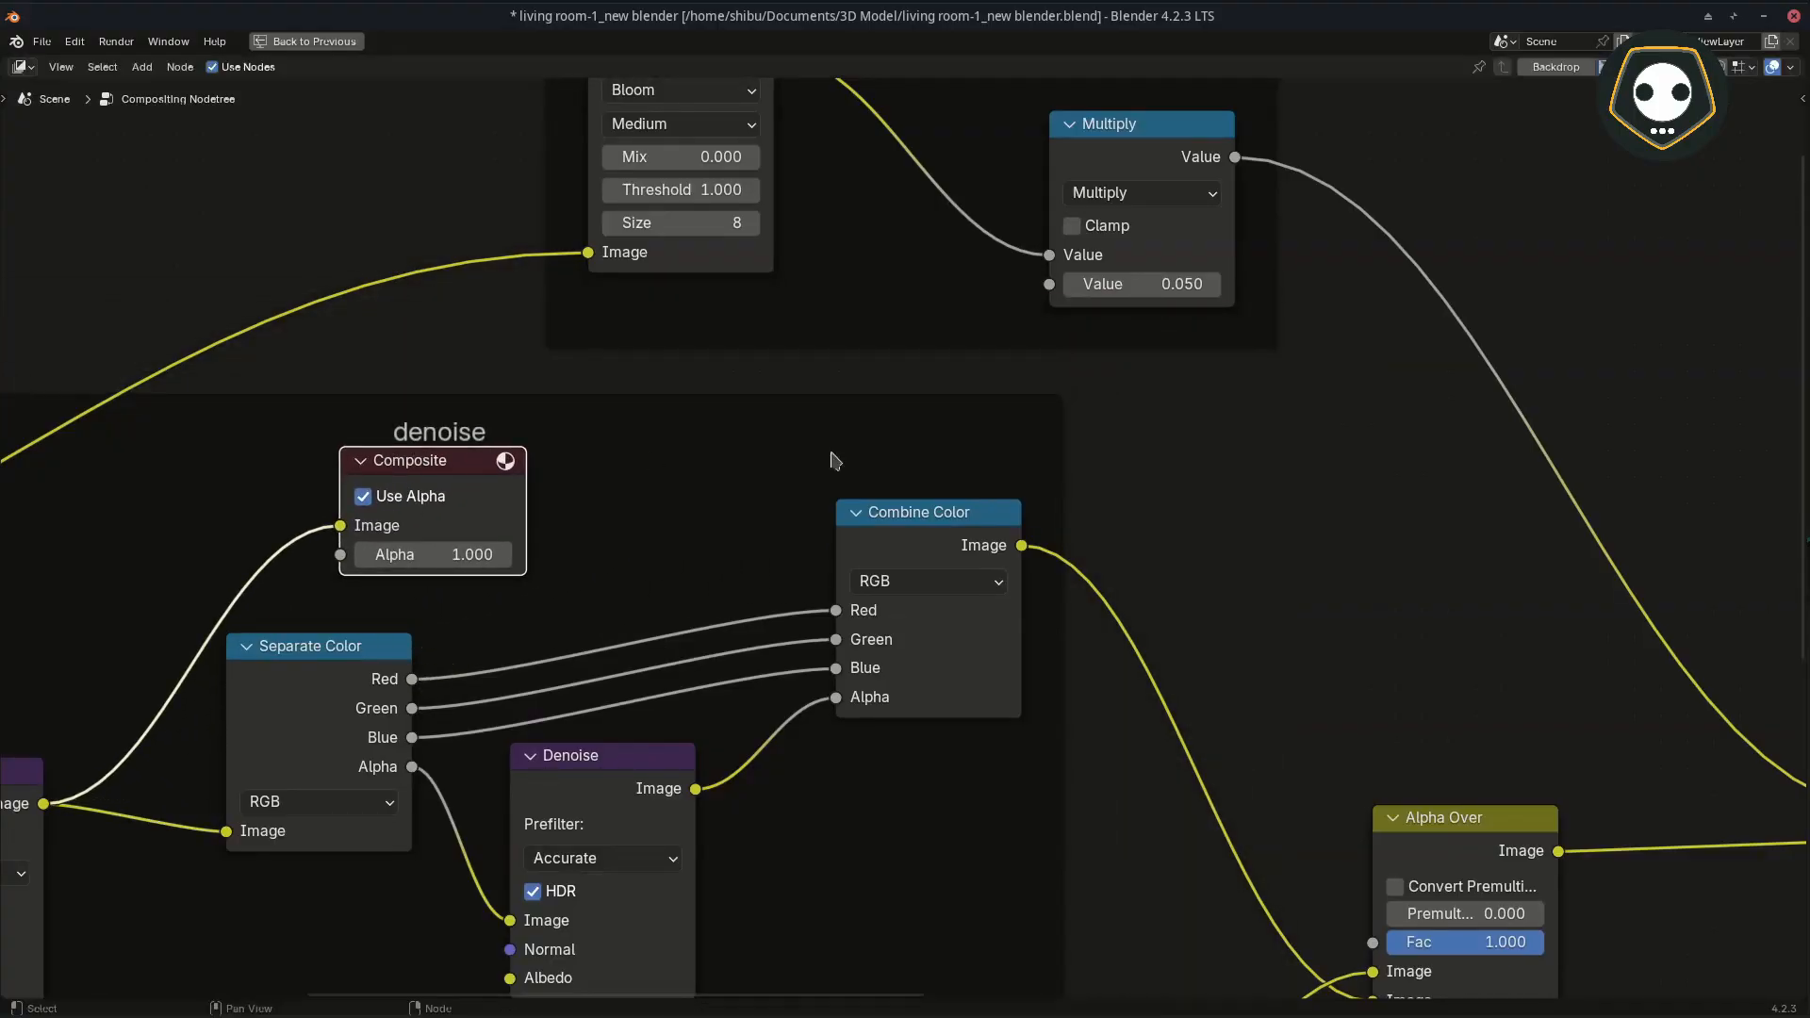
Step: Add a second Composite node outside the denoise frame, beside the Combine Color node
left_click(1136, 466)
key("shift+a")
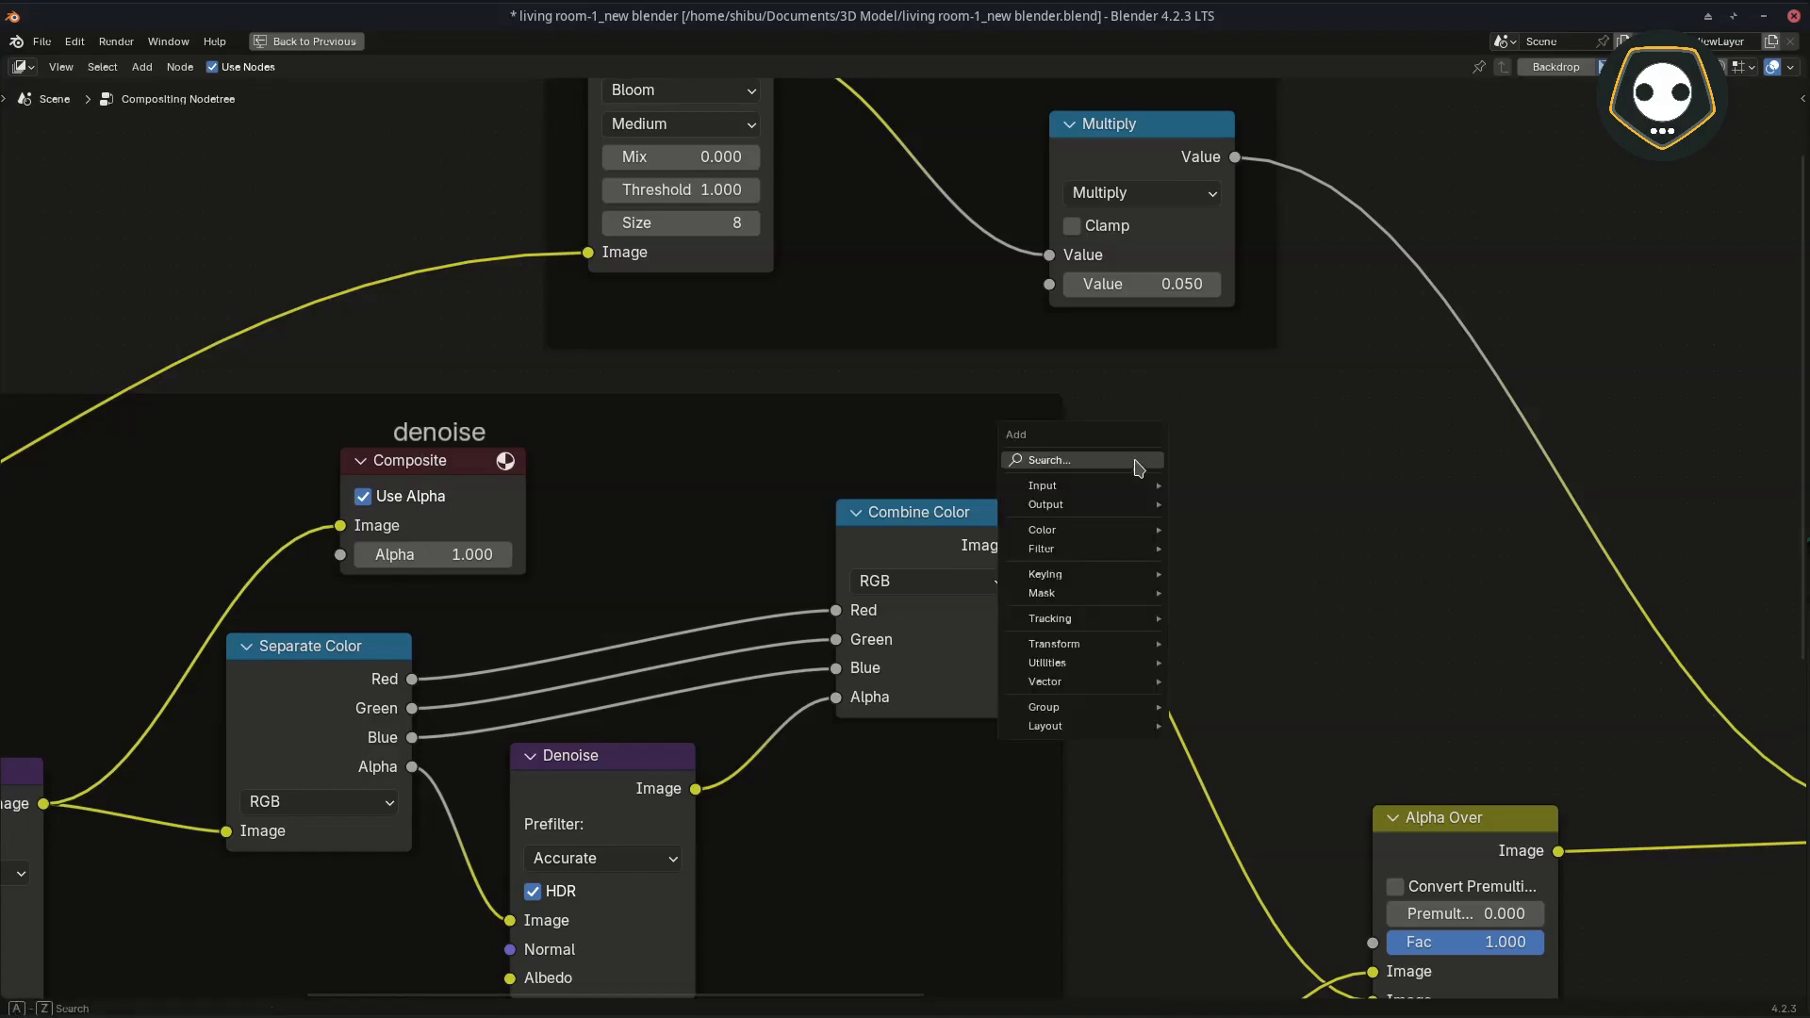
type("comp")
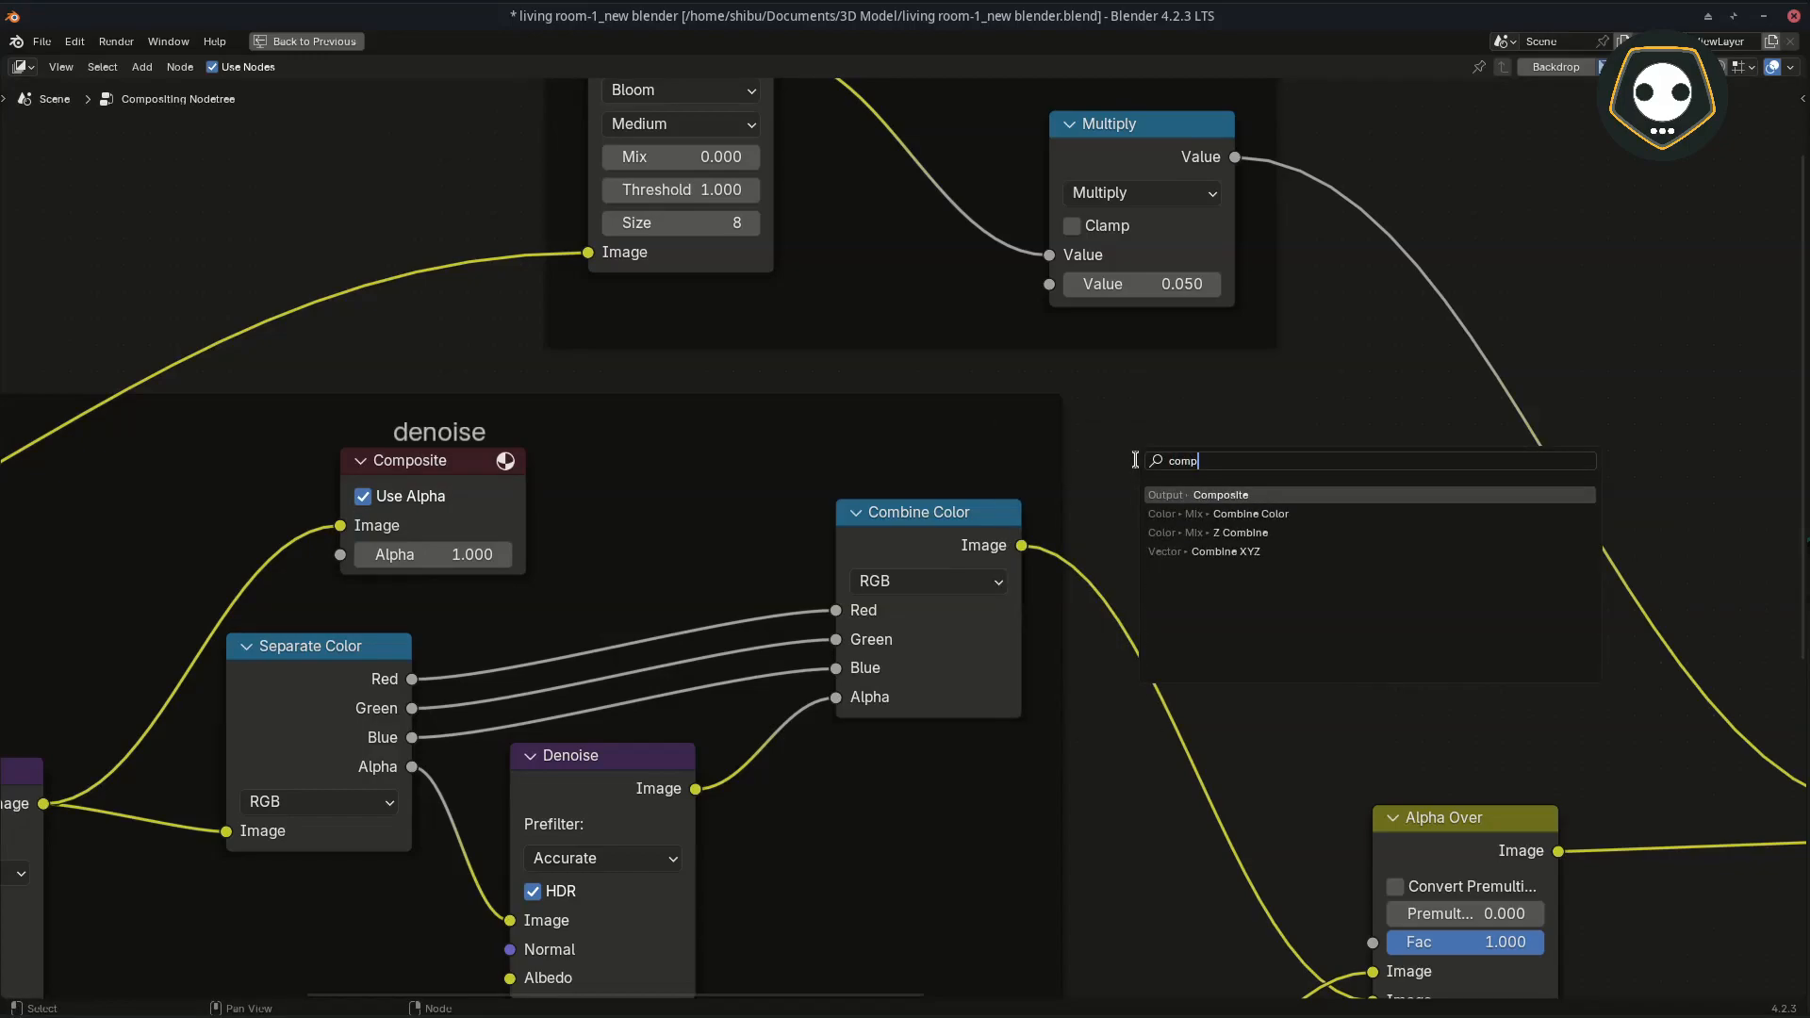
left_click(1229, 494)
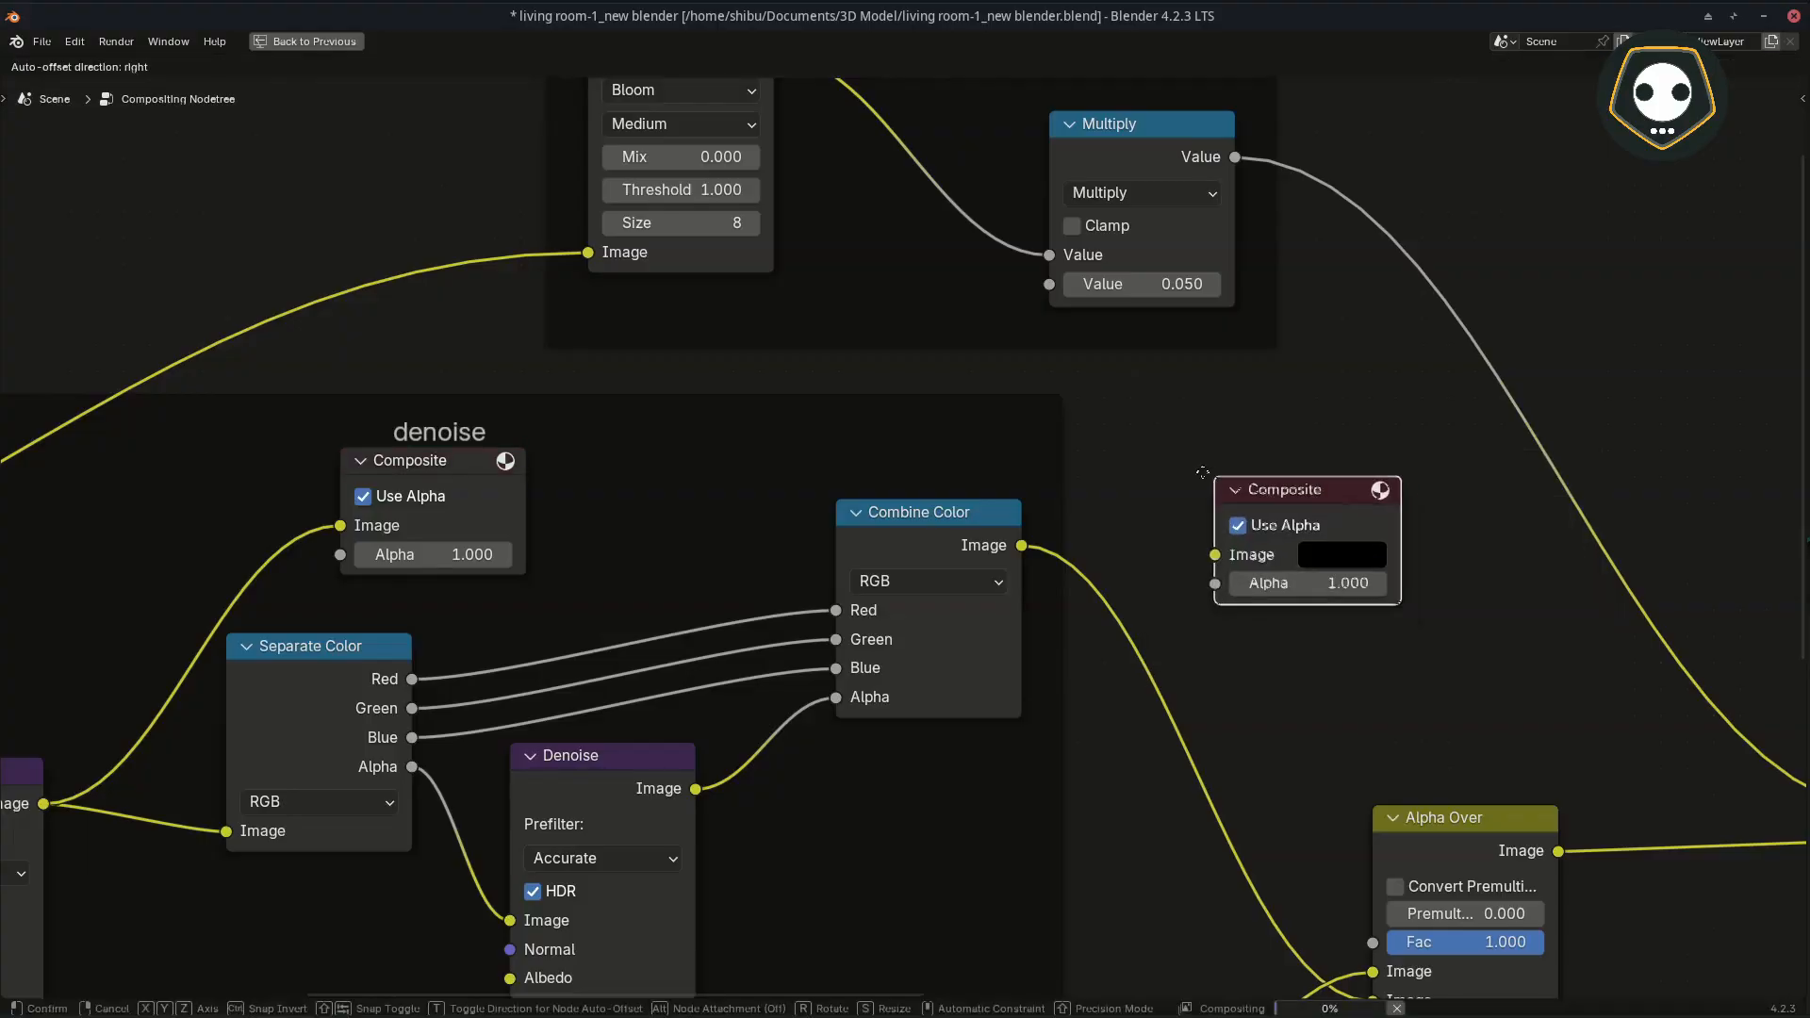
left_click(1167, 466)
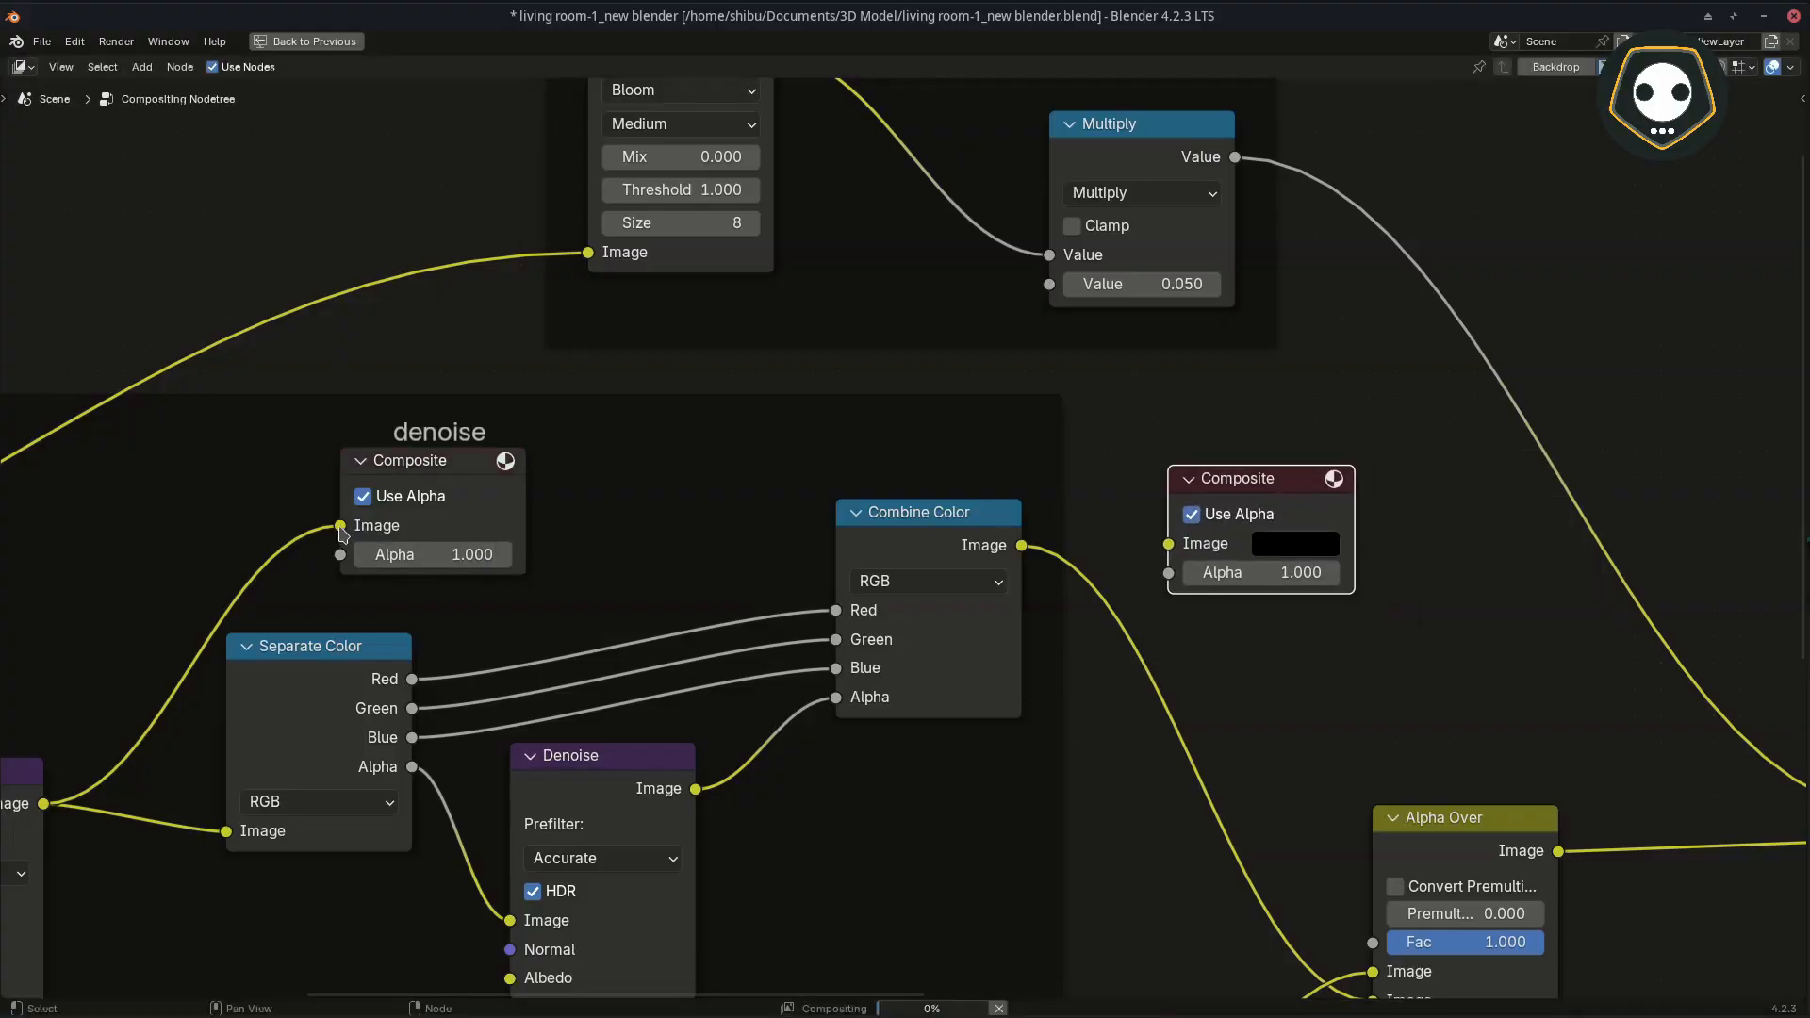
Step: Unlink the original Composite node and link Combine Color's Image output to the new Composite node's Image input
left_click_drag(341, 526, 533, 530)
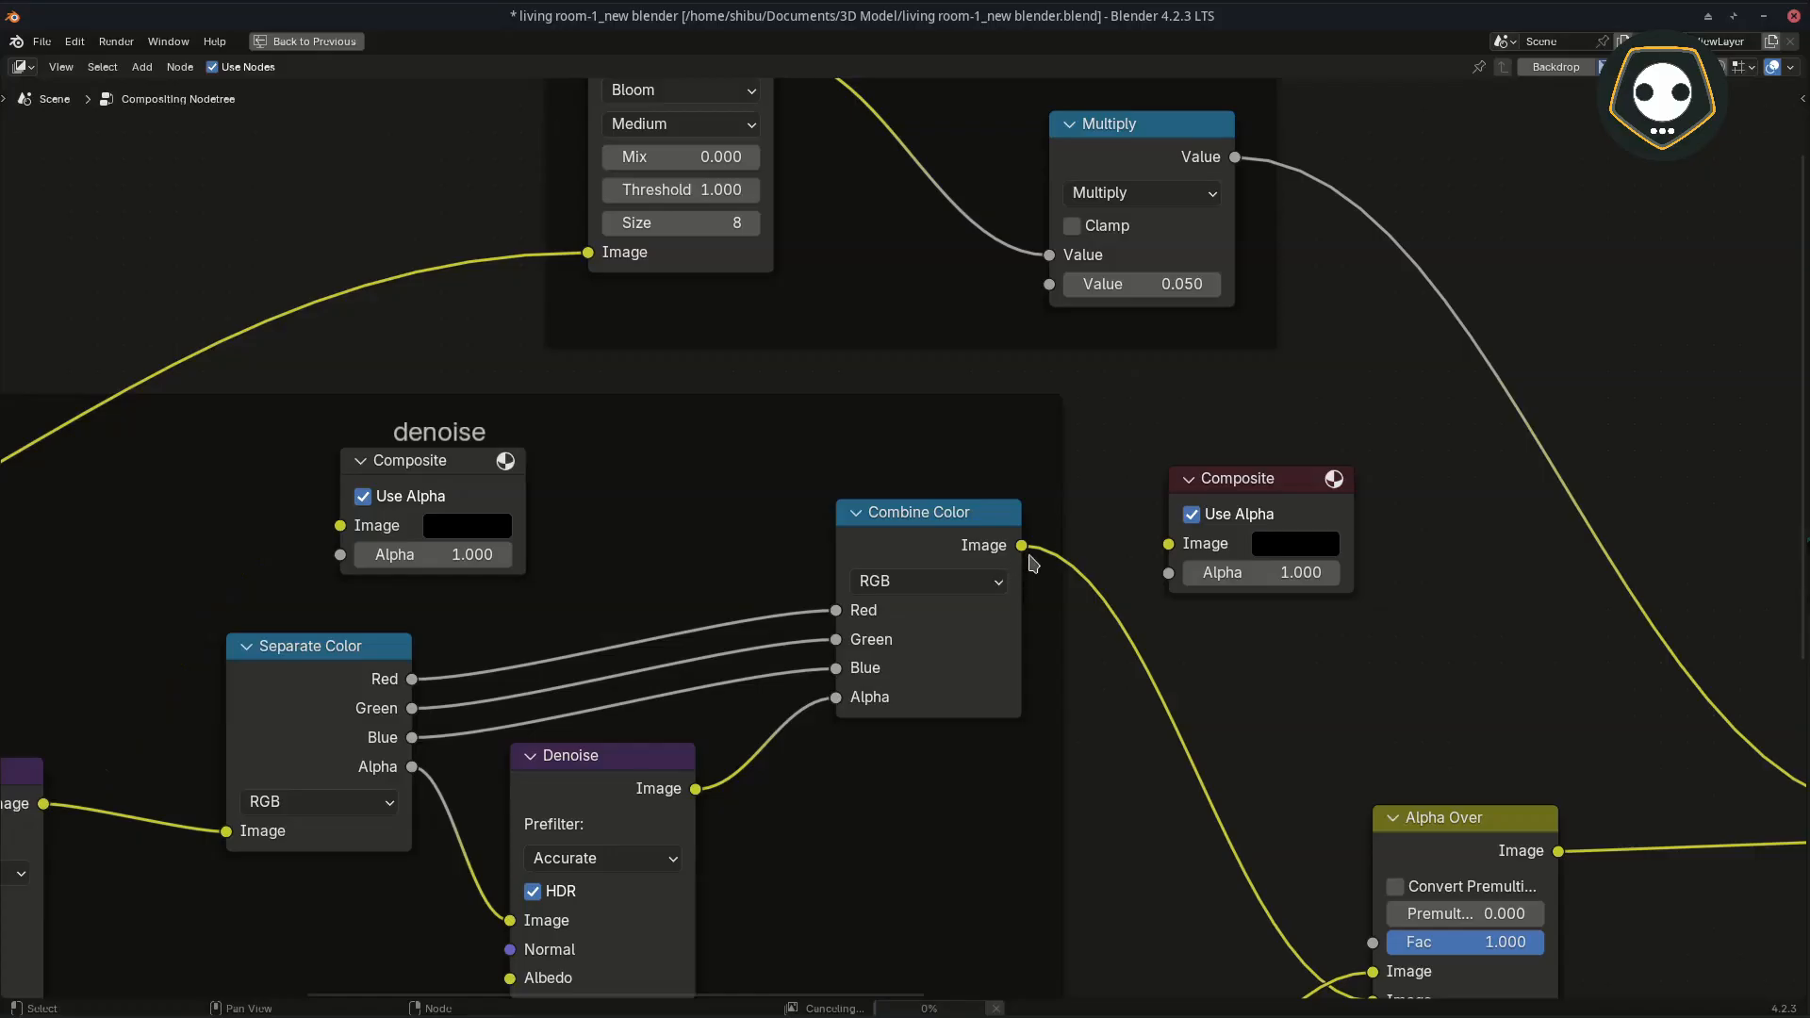
left_click_drag(1022, 547, 1170, 544)
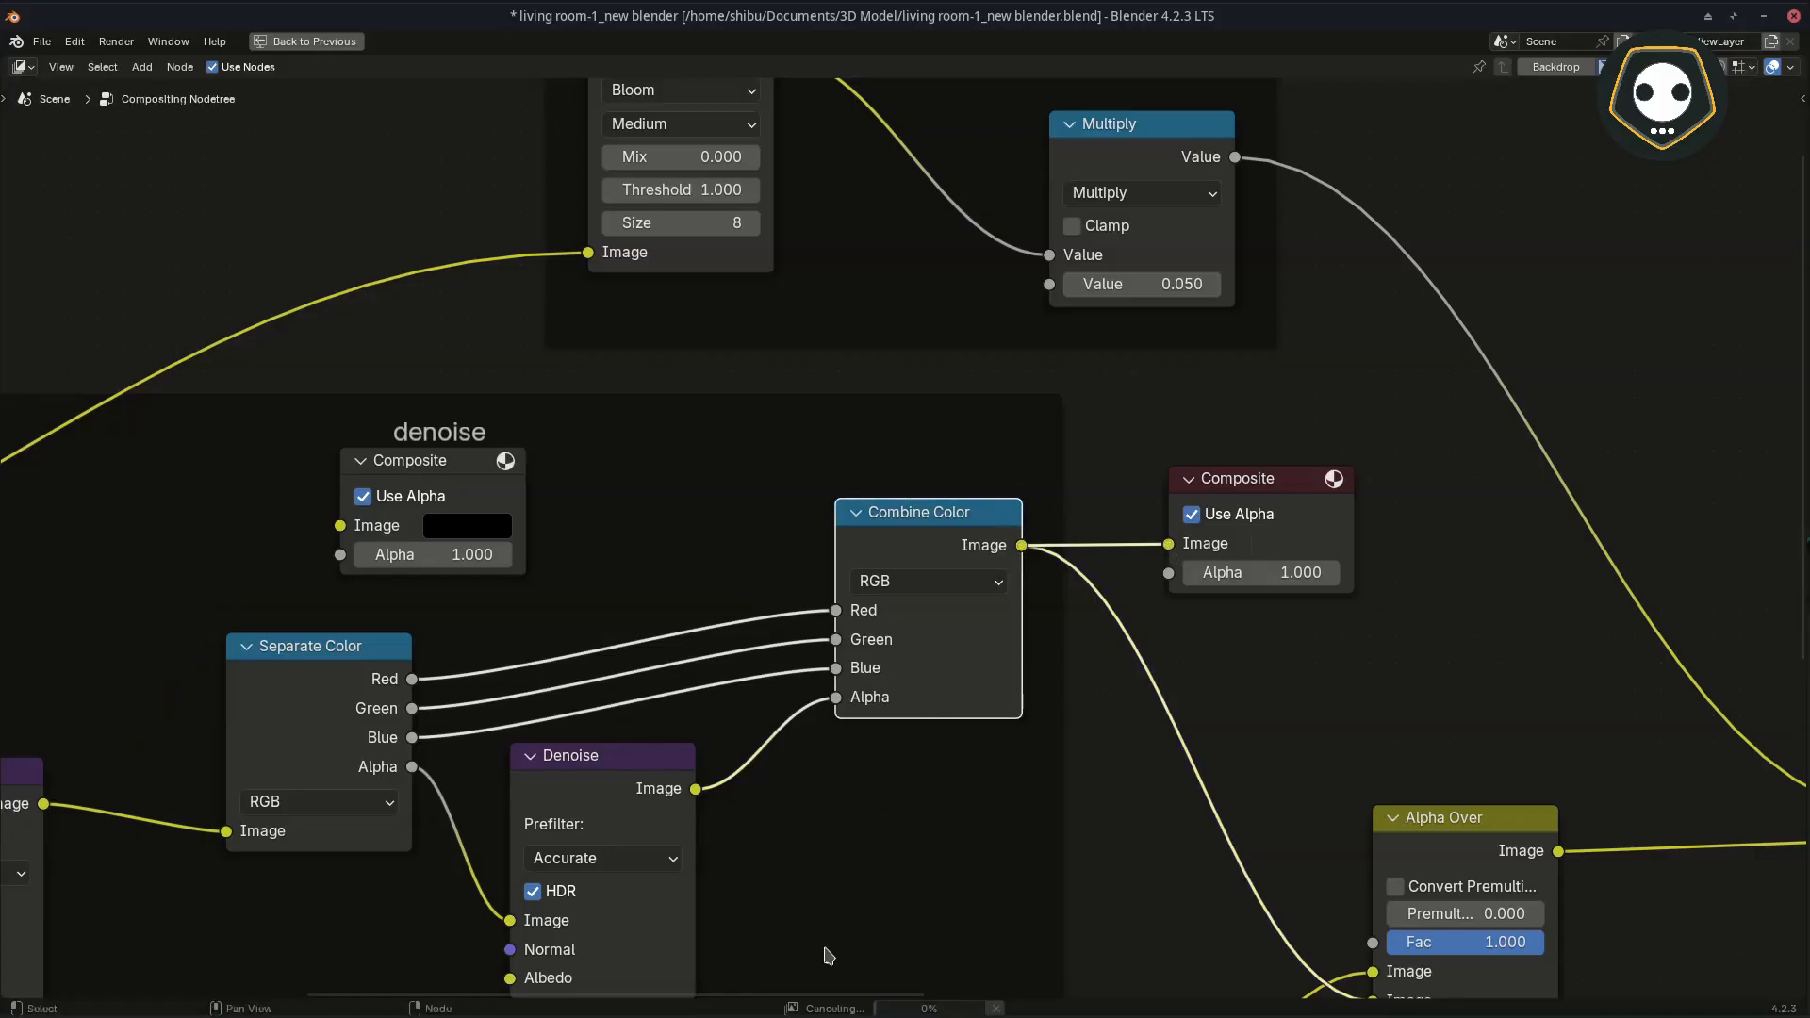
left_click_drag(1025, 999, 1008, 733)
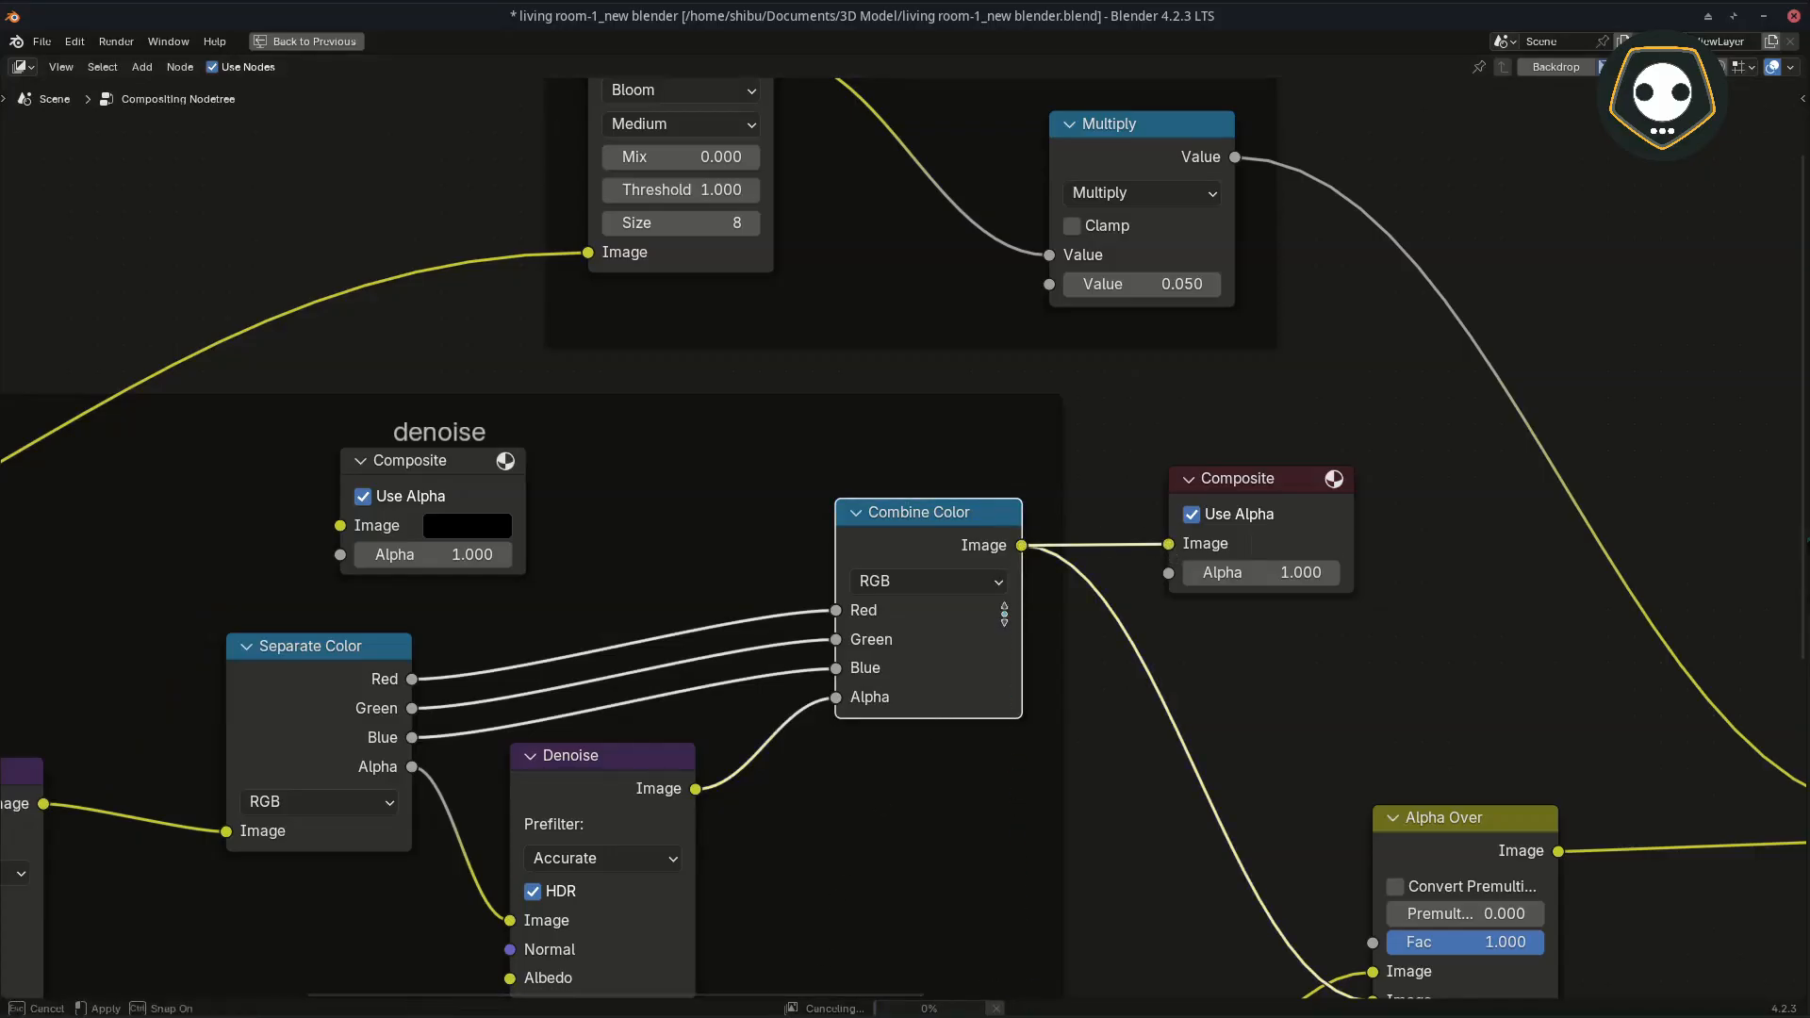
left_click_drag(1004, 615, 1000, 646)
Step: Restore the split editor layout and examine the balcony railing and floor in the Combine Color result
key("ctrl+space")
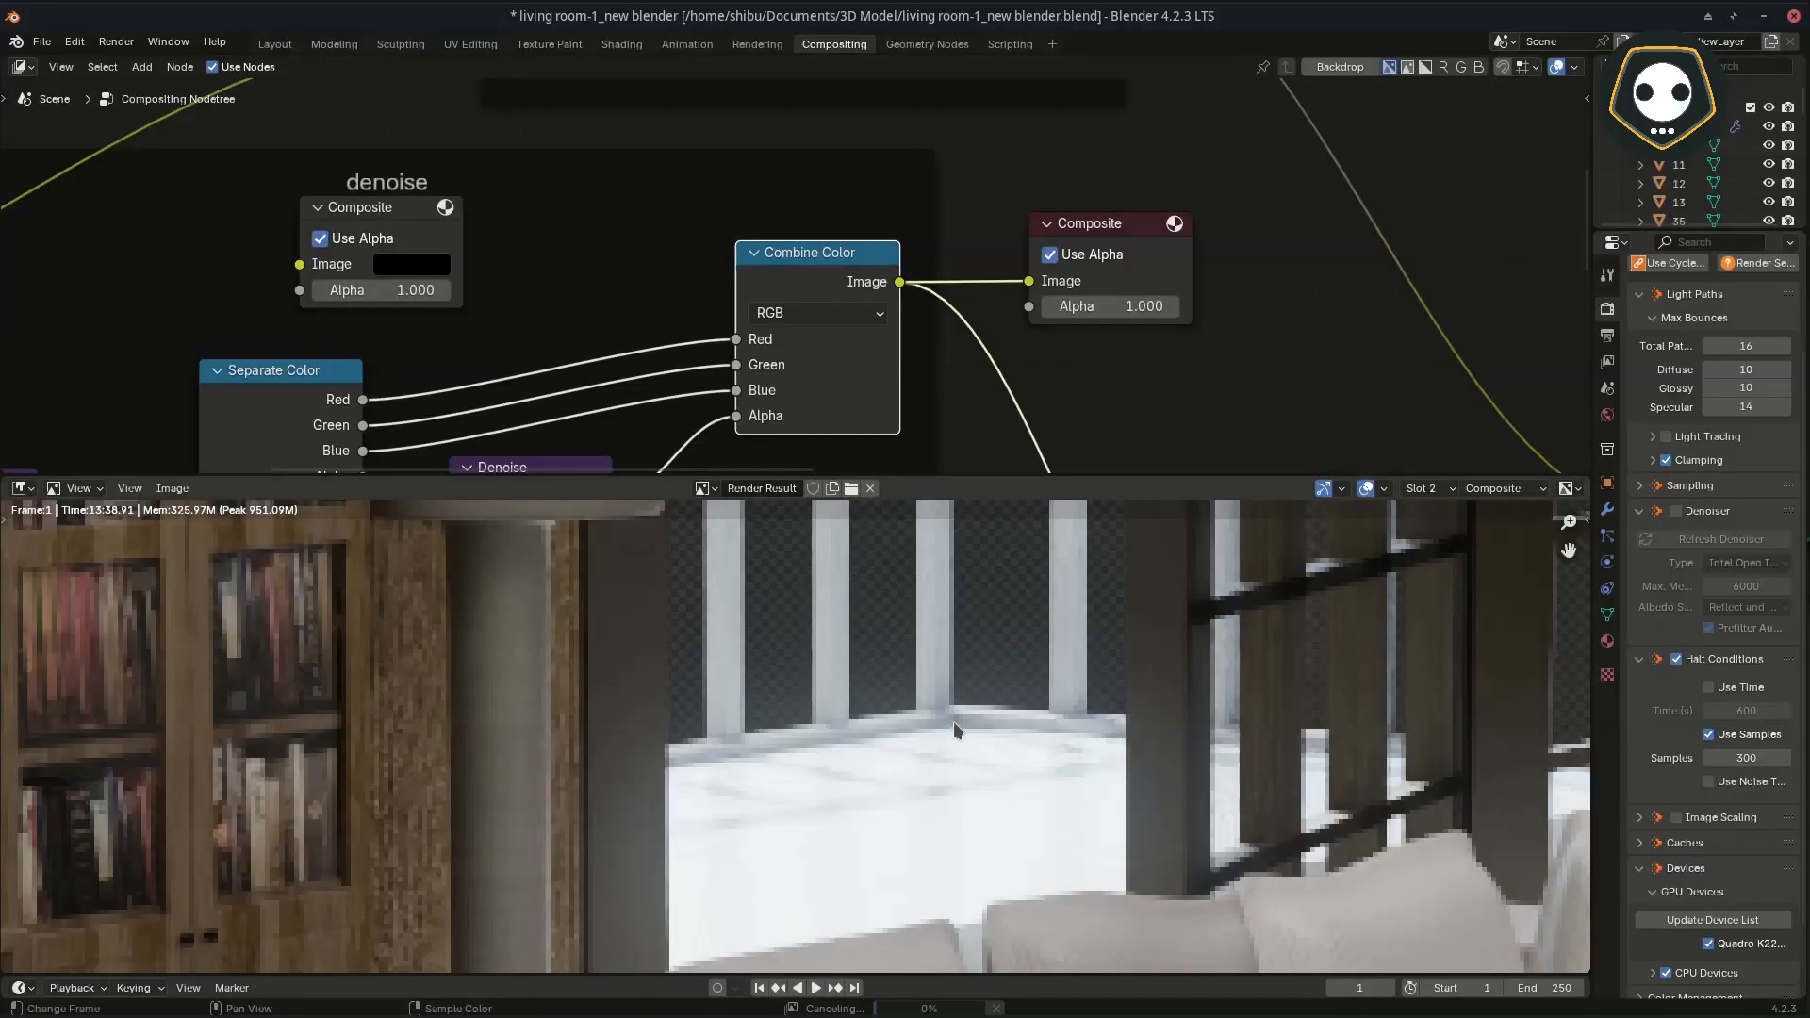
scroll(948, 715, "up", 1)
scroll(877, 720, "up", 2)
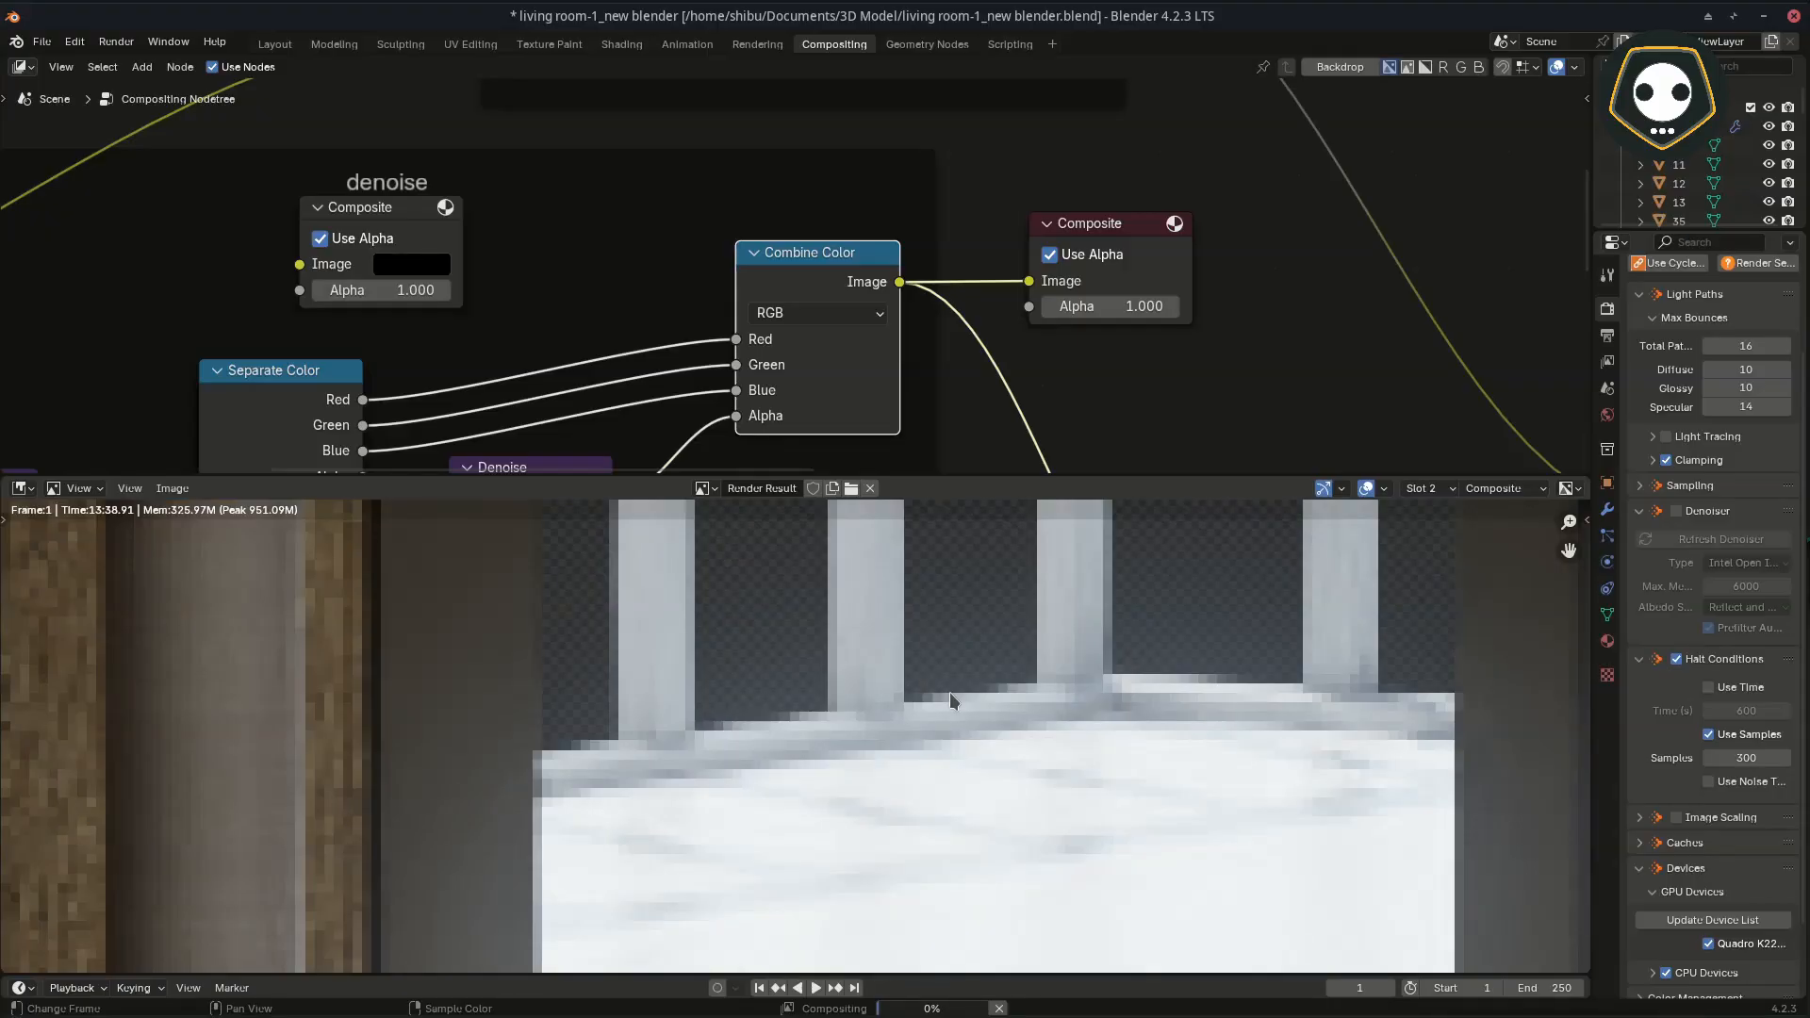
mouse_move(953, 1014)
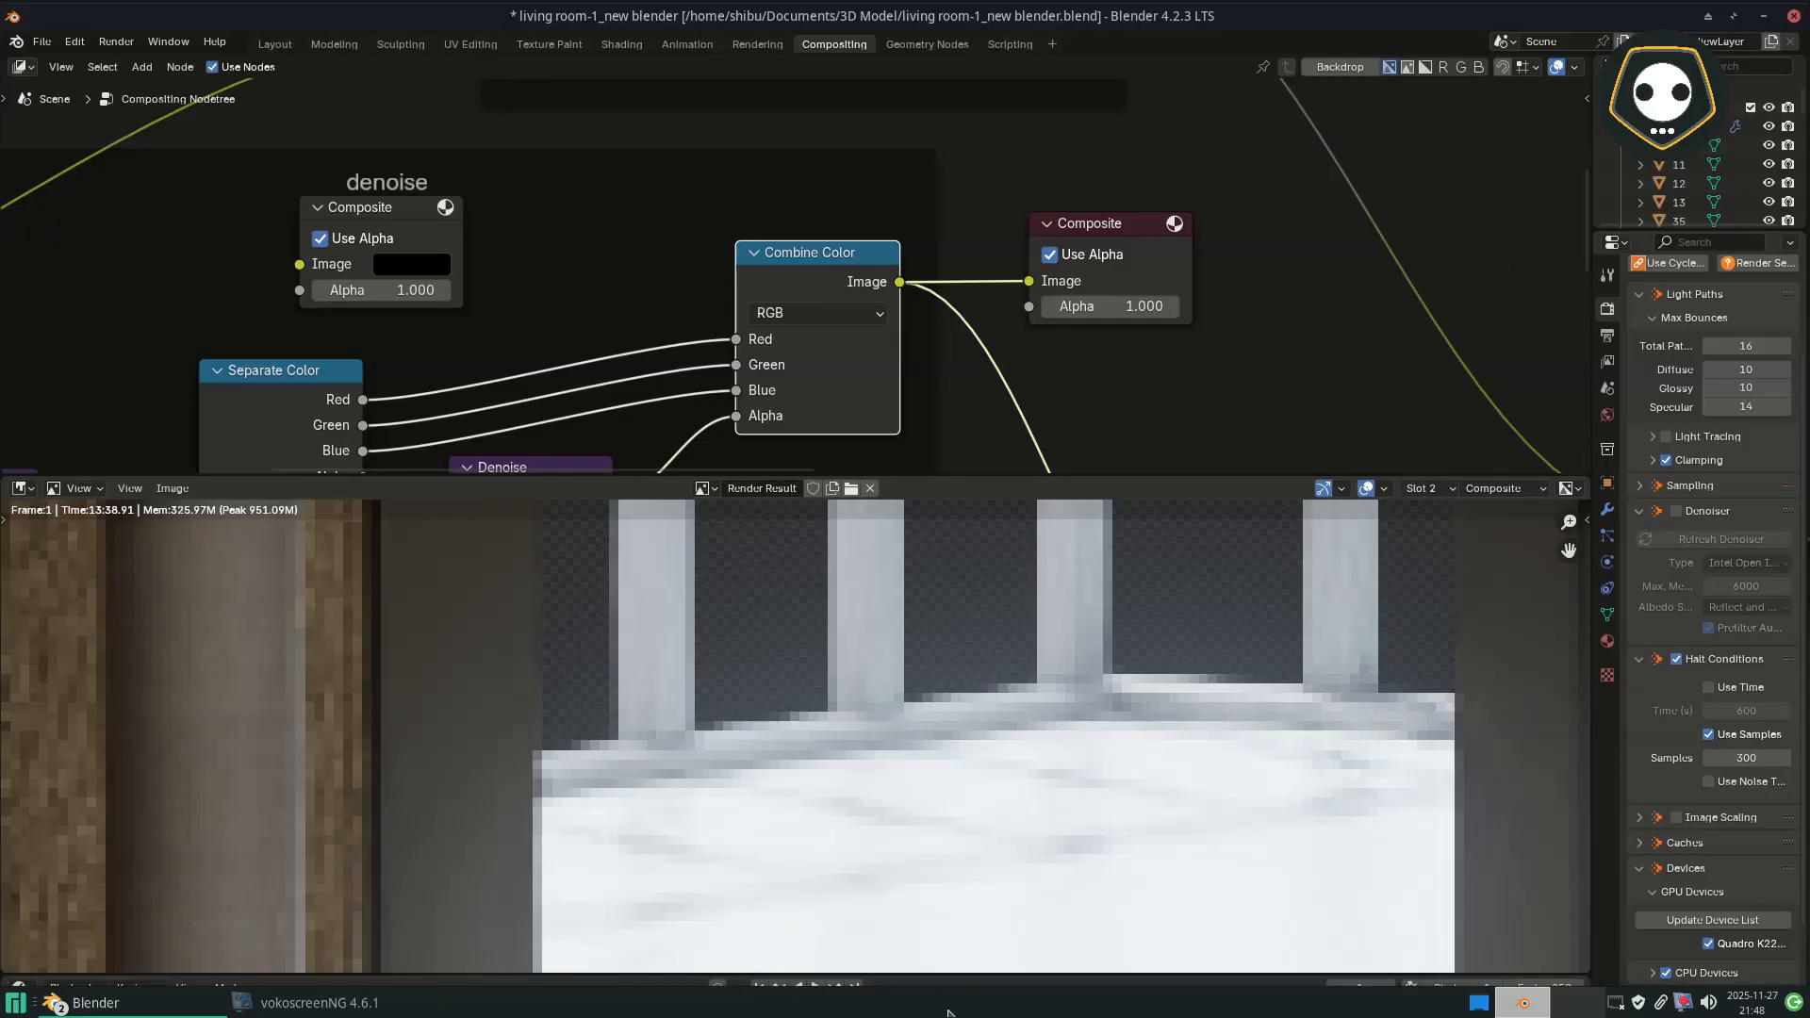
scroll(943, 698, "down", 5)
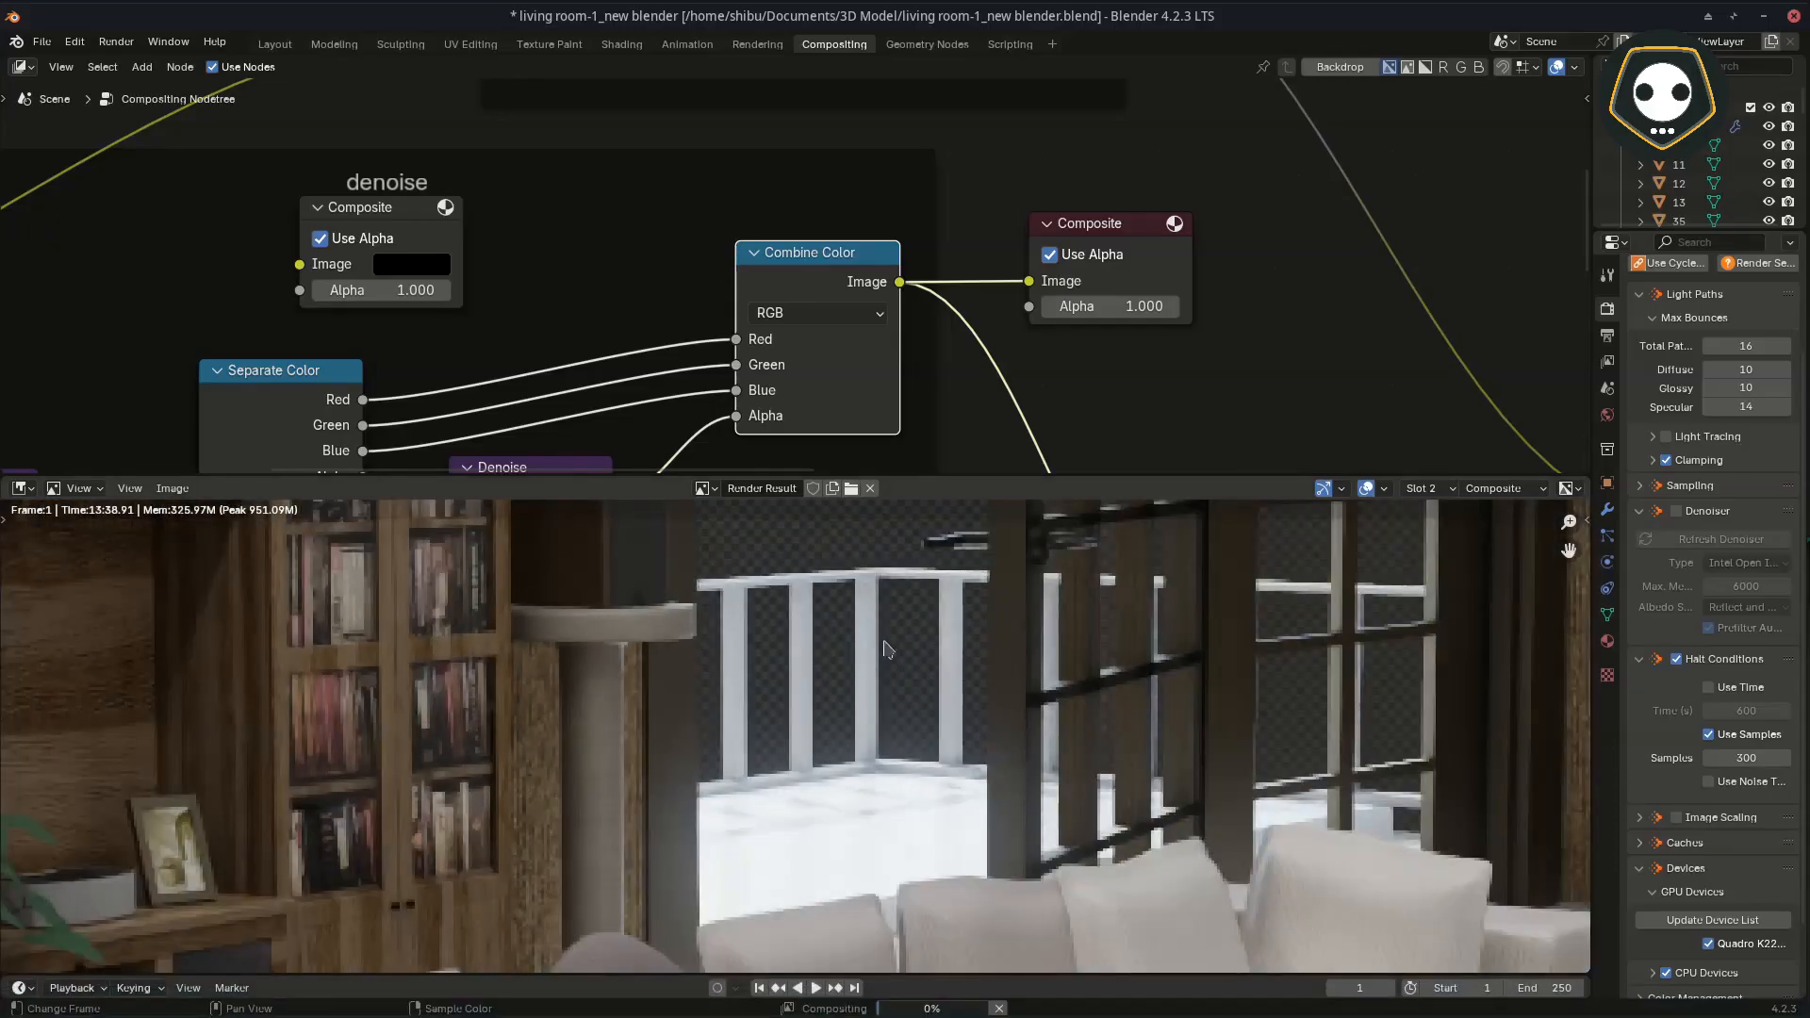
Step: Examine the upper window frame edges at pixel level in the Combine Color result for artefacts along the transparent area
middle_click_drag(947, 566, 990, 836)
middle_click_drag(1023, 650, 1018, 840)
middle_click_drag(1061, 556, 1028, 821)
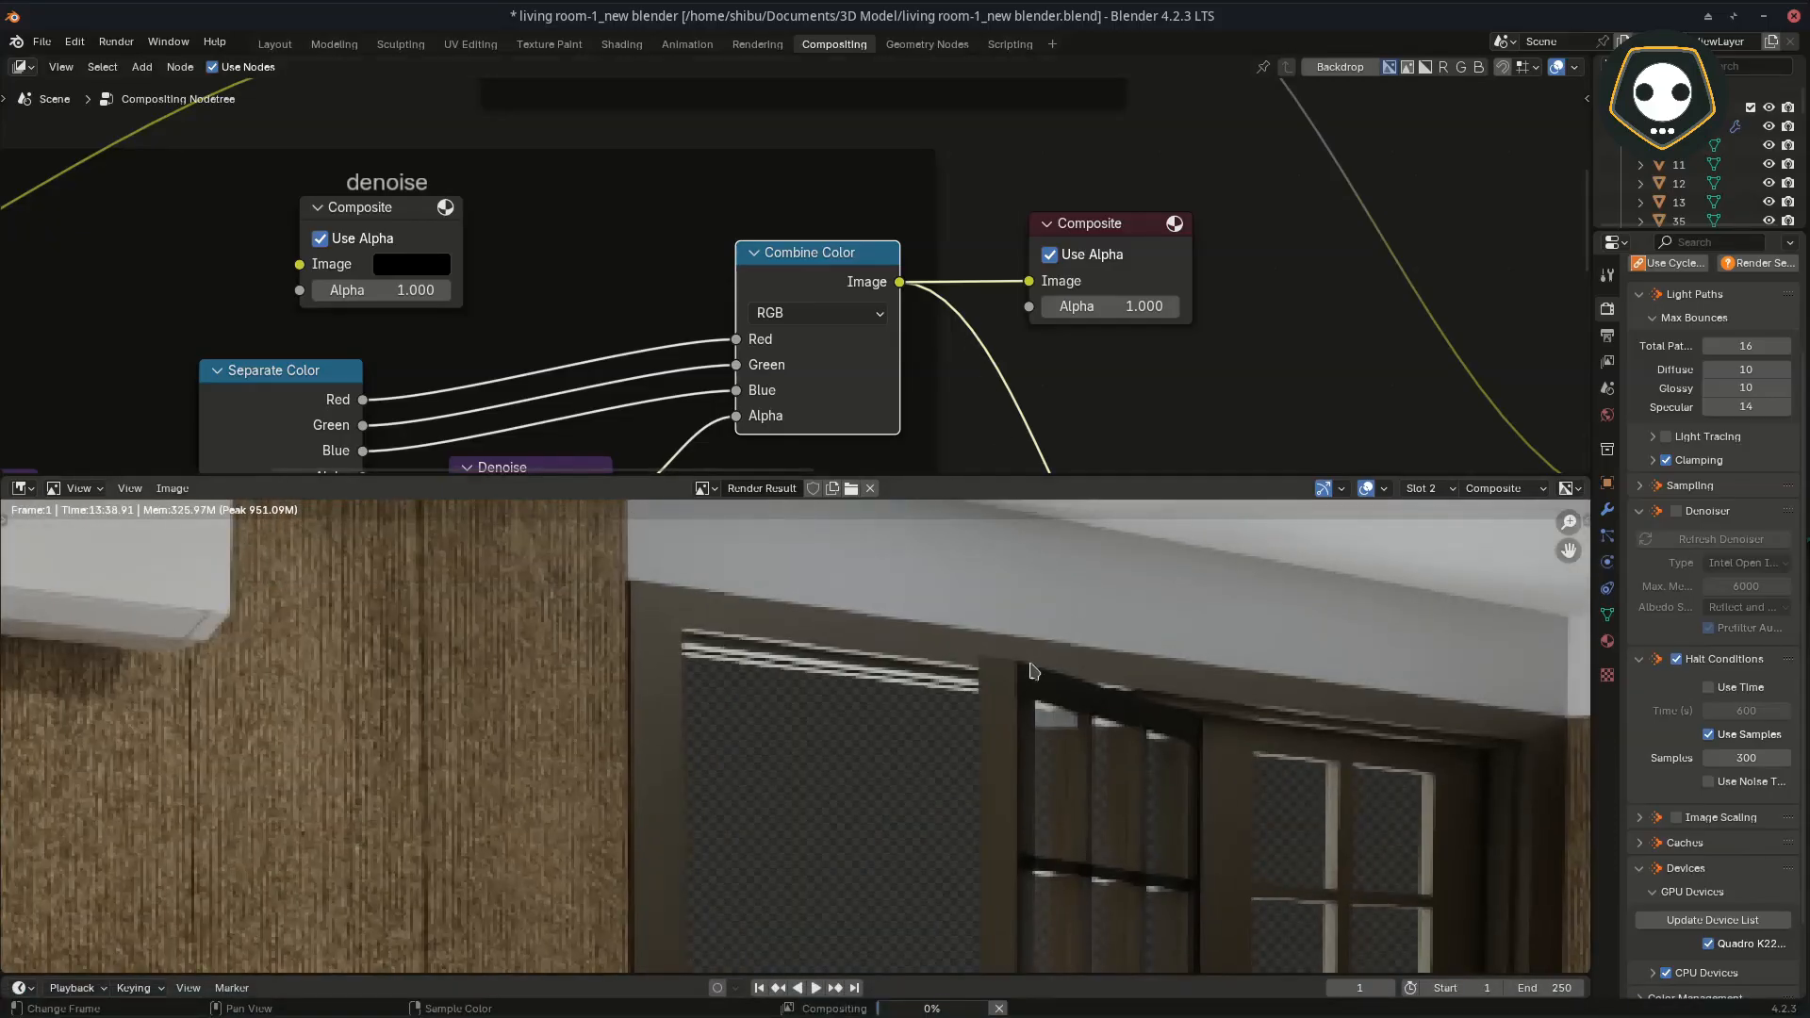
scroll(962, 698, "up", 8)
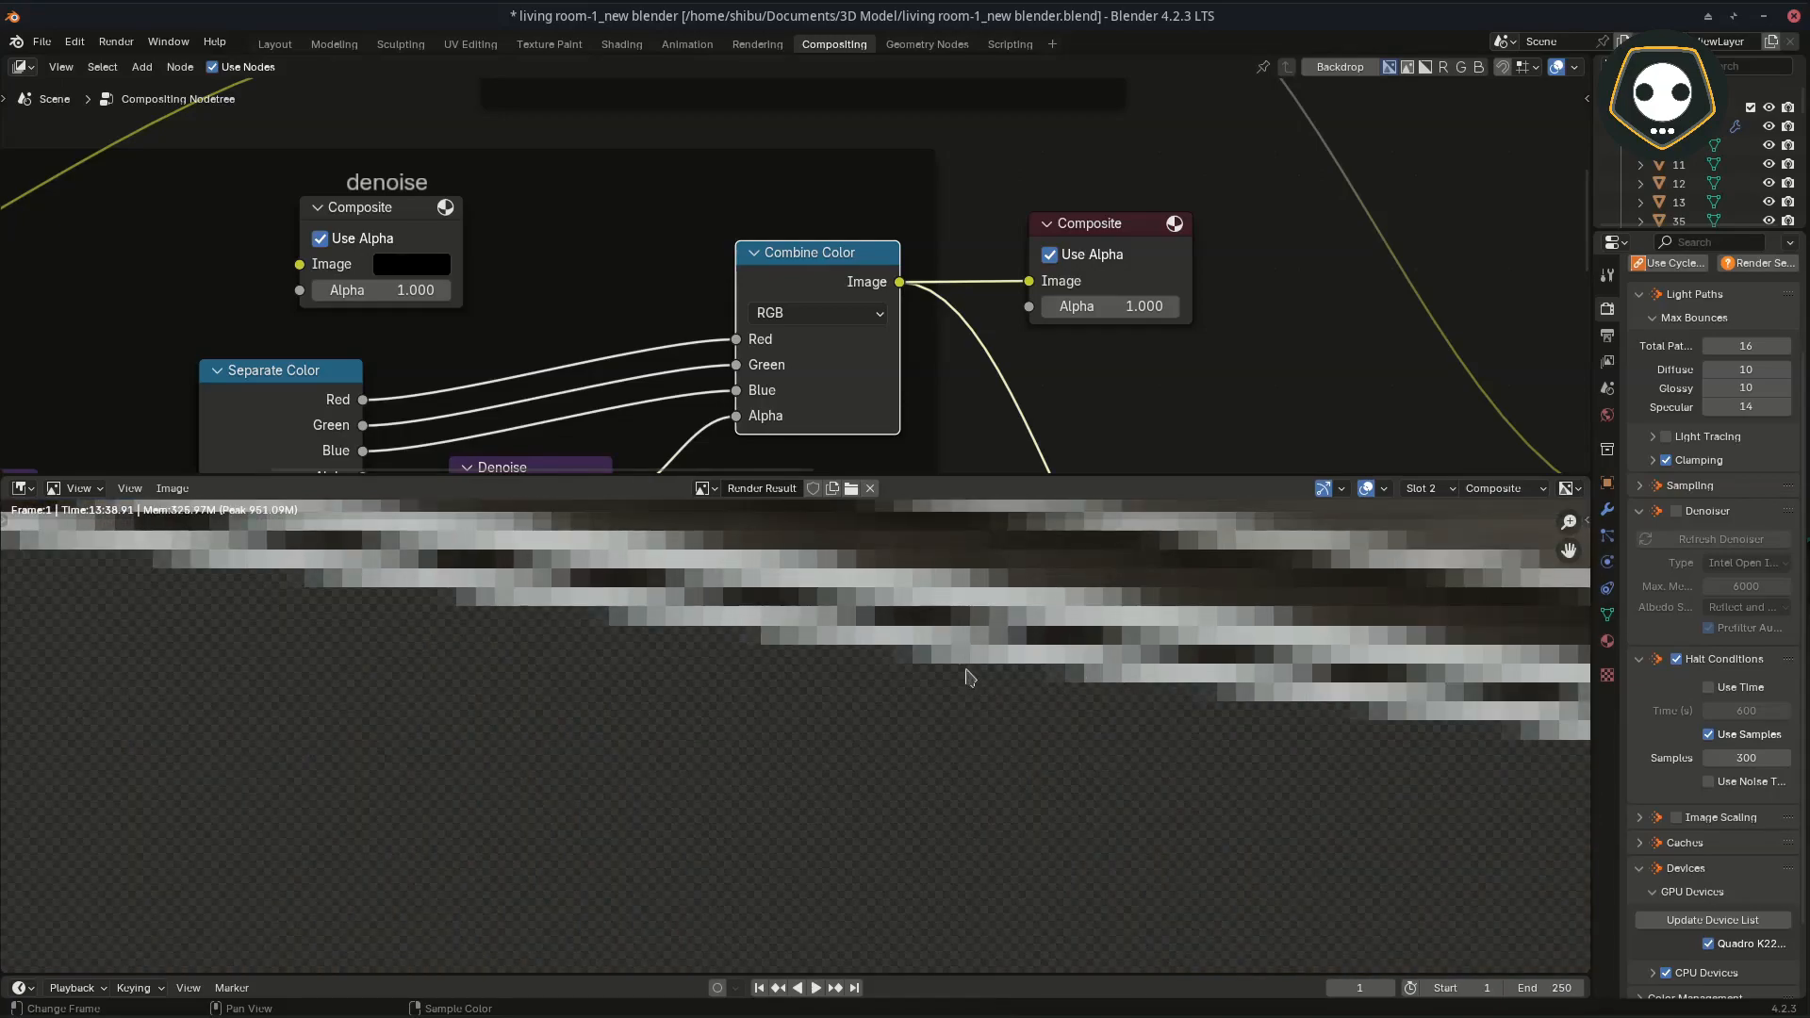
scroll(924, 663, "down", 1)
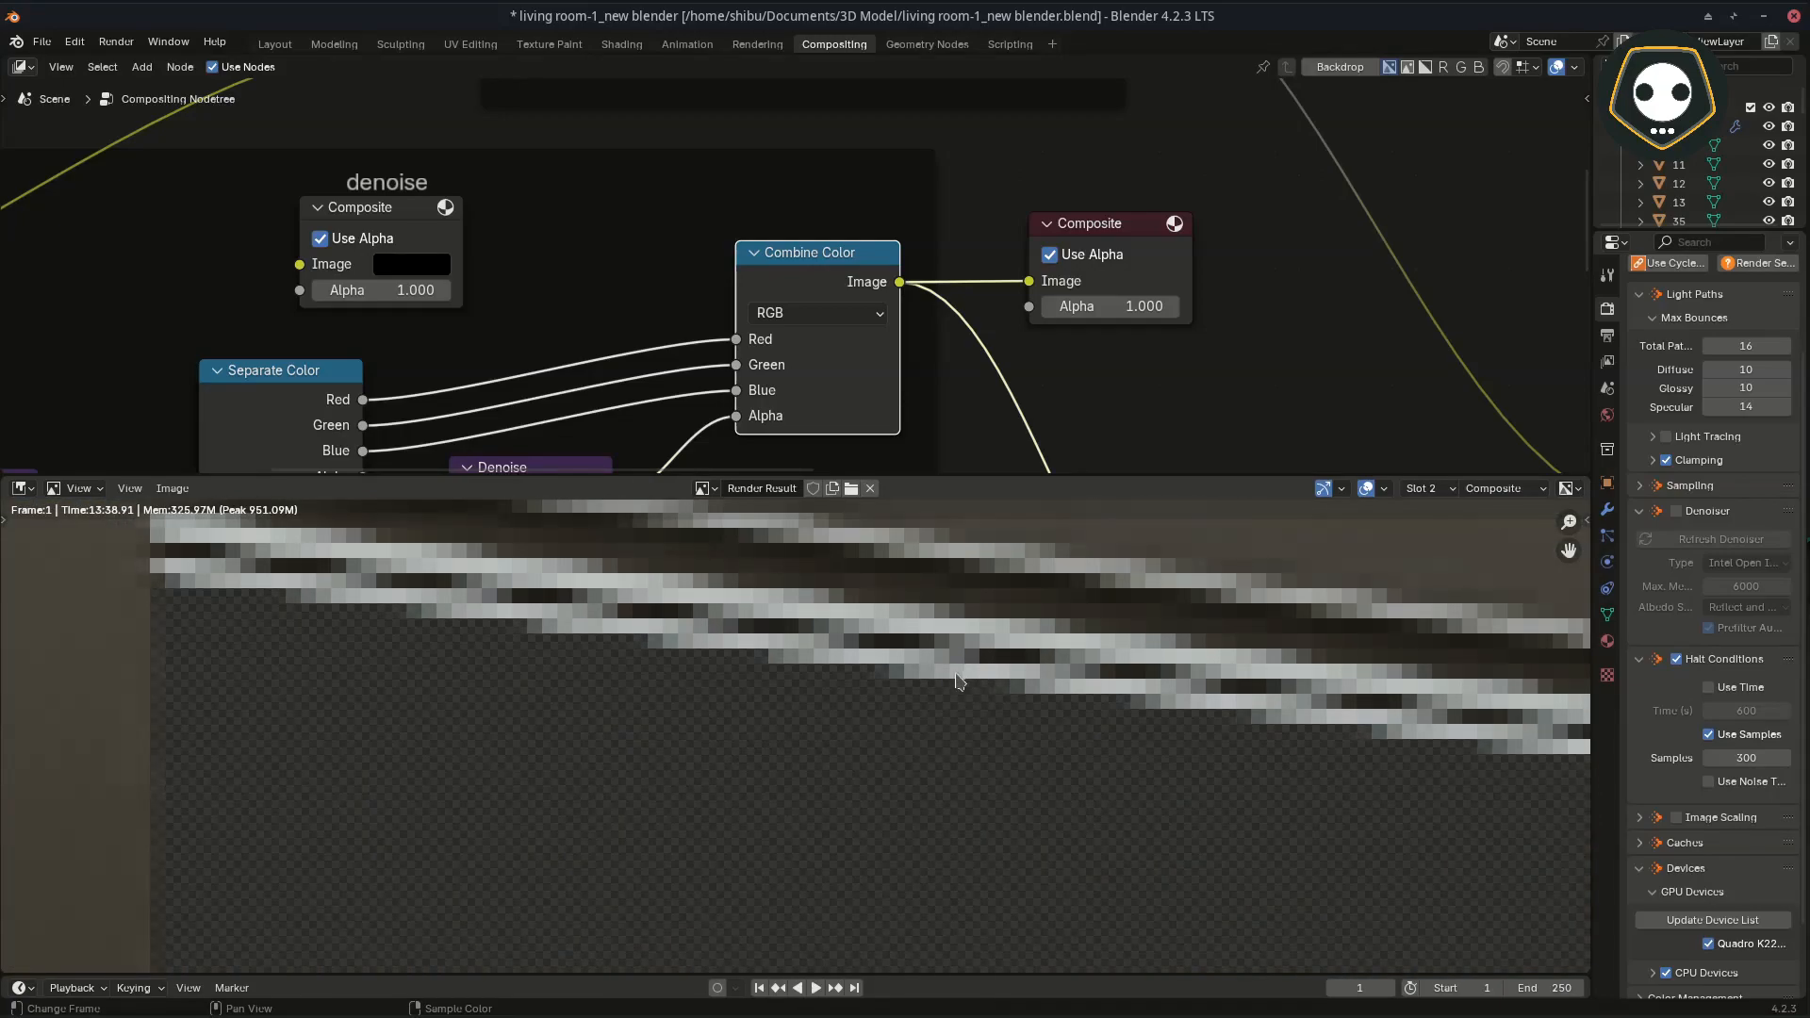
scroll(957, 681, "down", 3)
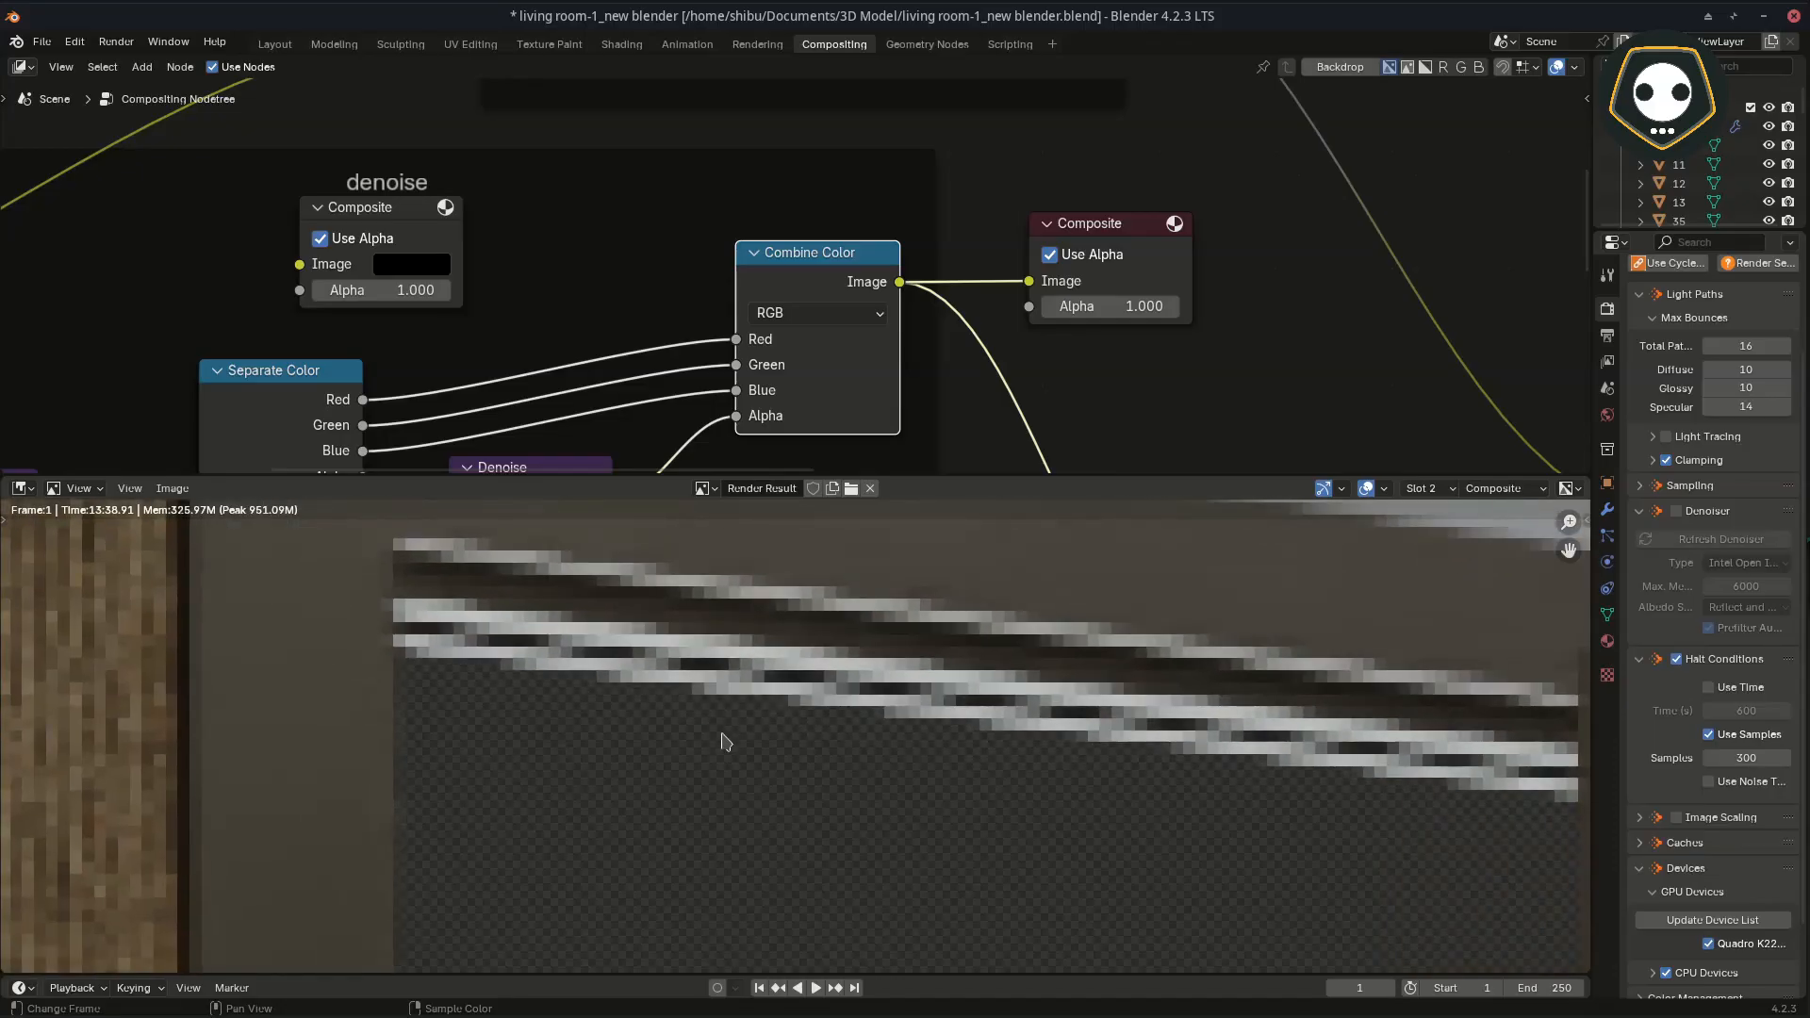
middle_click_drag(723, 735, 624, 719)
middle_click_drag(1390, 759, 1145, 711)
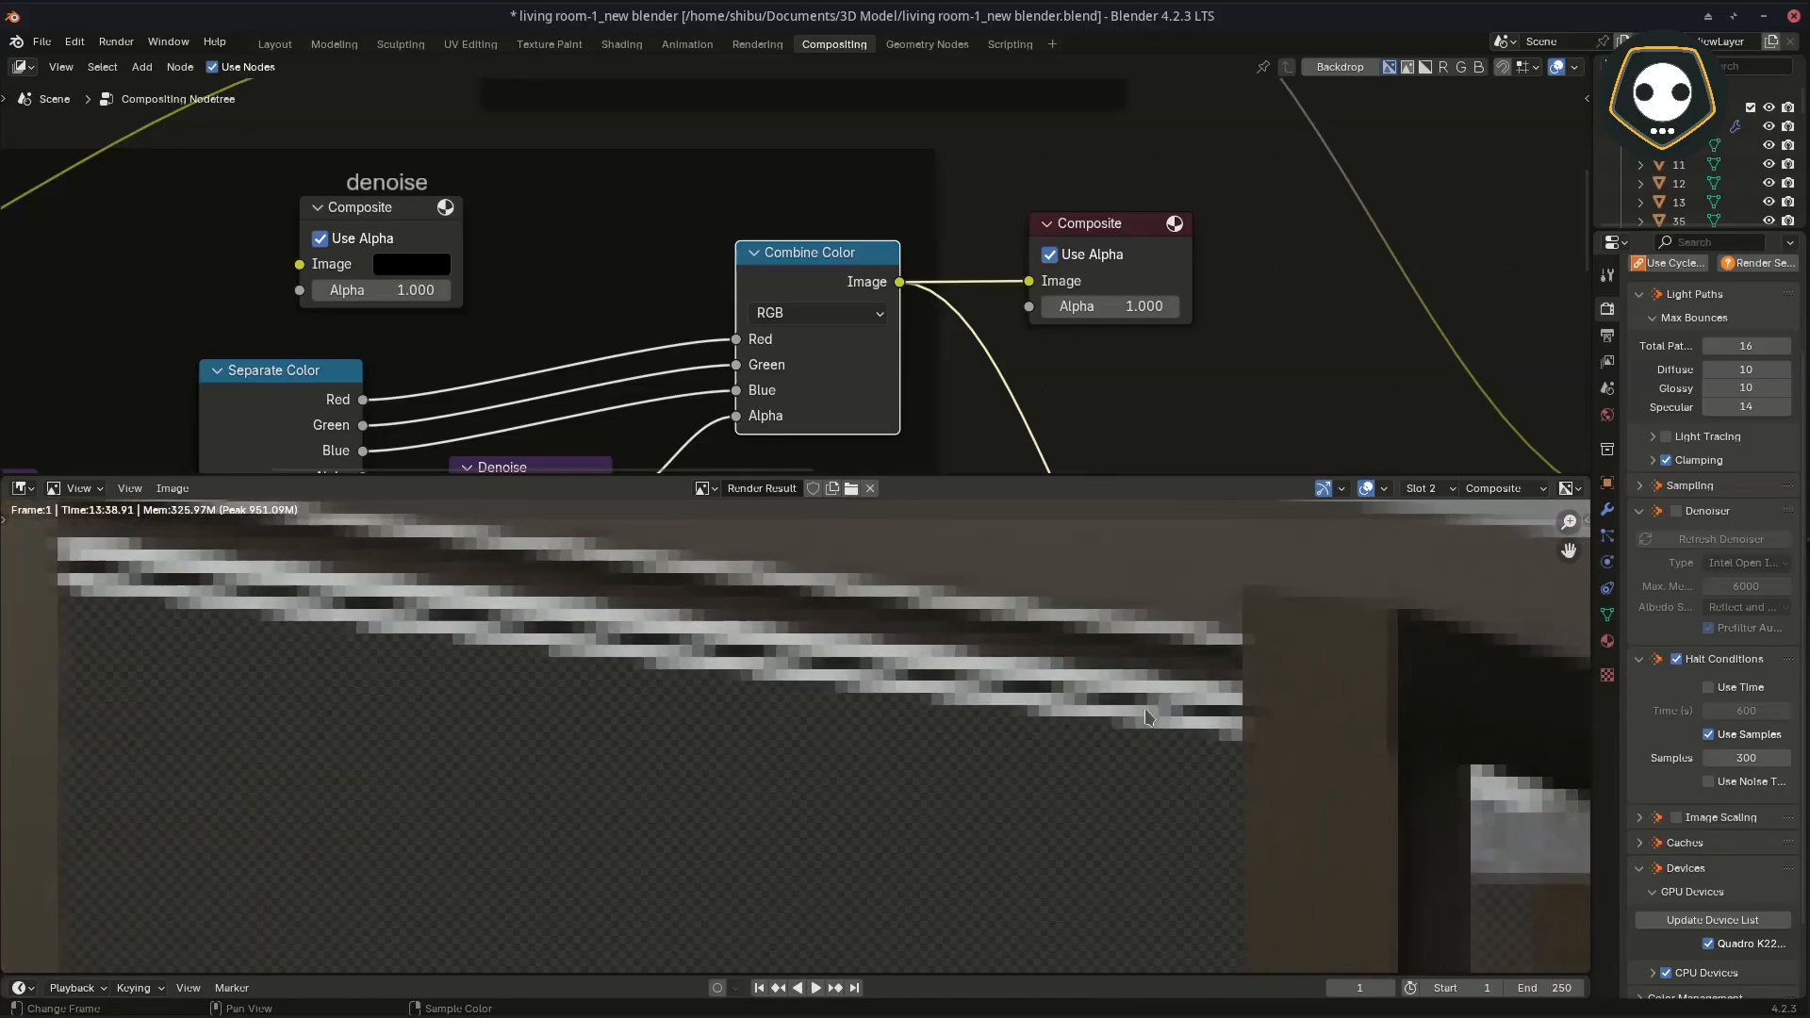
scroll(1143, 714, "up", 3)
scroll(1055, 379, "down", 2)
Step: Move the outer Composite node above the Add node and link Alpha Over's Image output to its Image input
middle_click_drag(1050, 377, 720, 420)
scroll(772, 347, "down", 3)
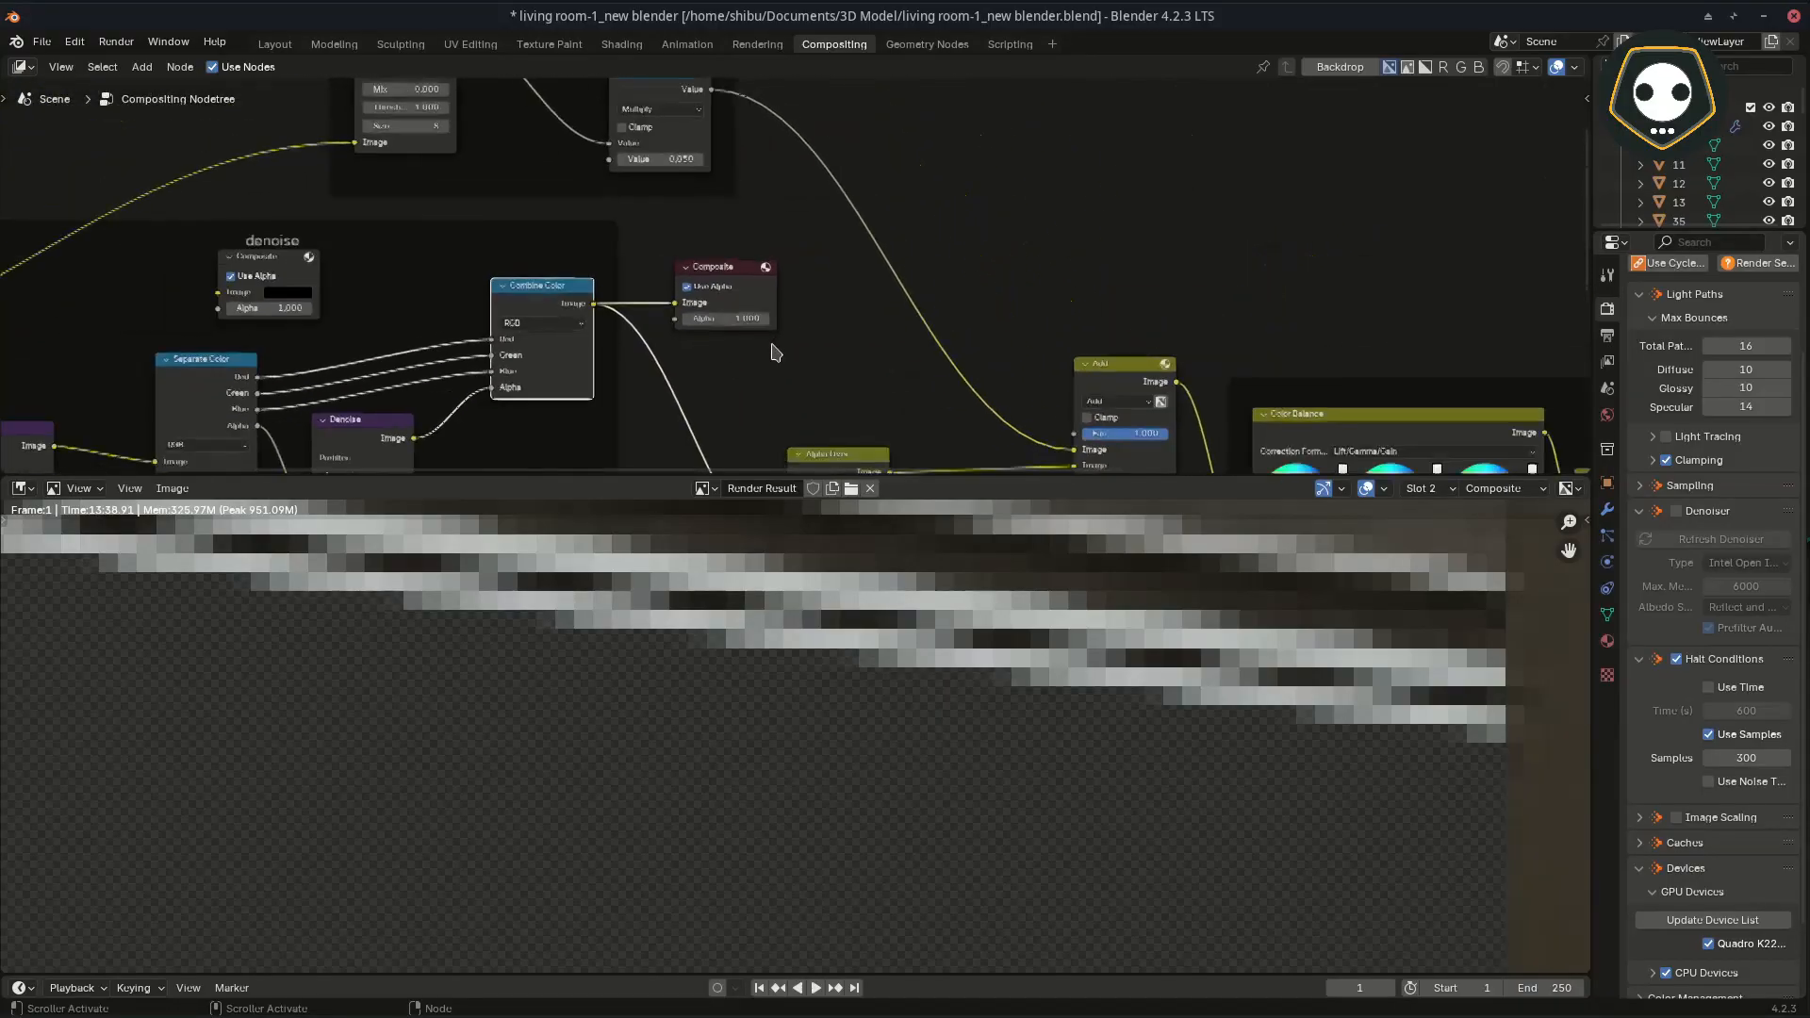
scroll(745, 311, "down", 1)
middle_click_drag(679, 347, 867, 272)
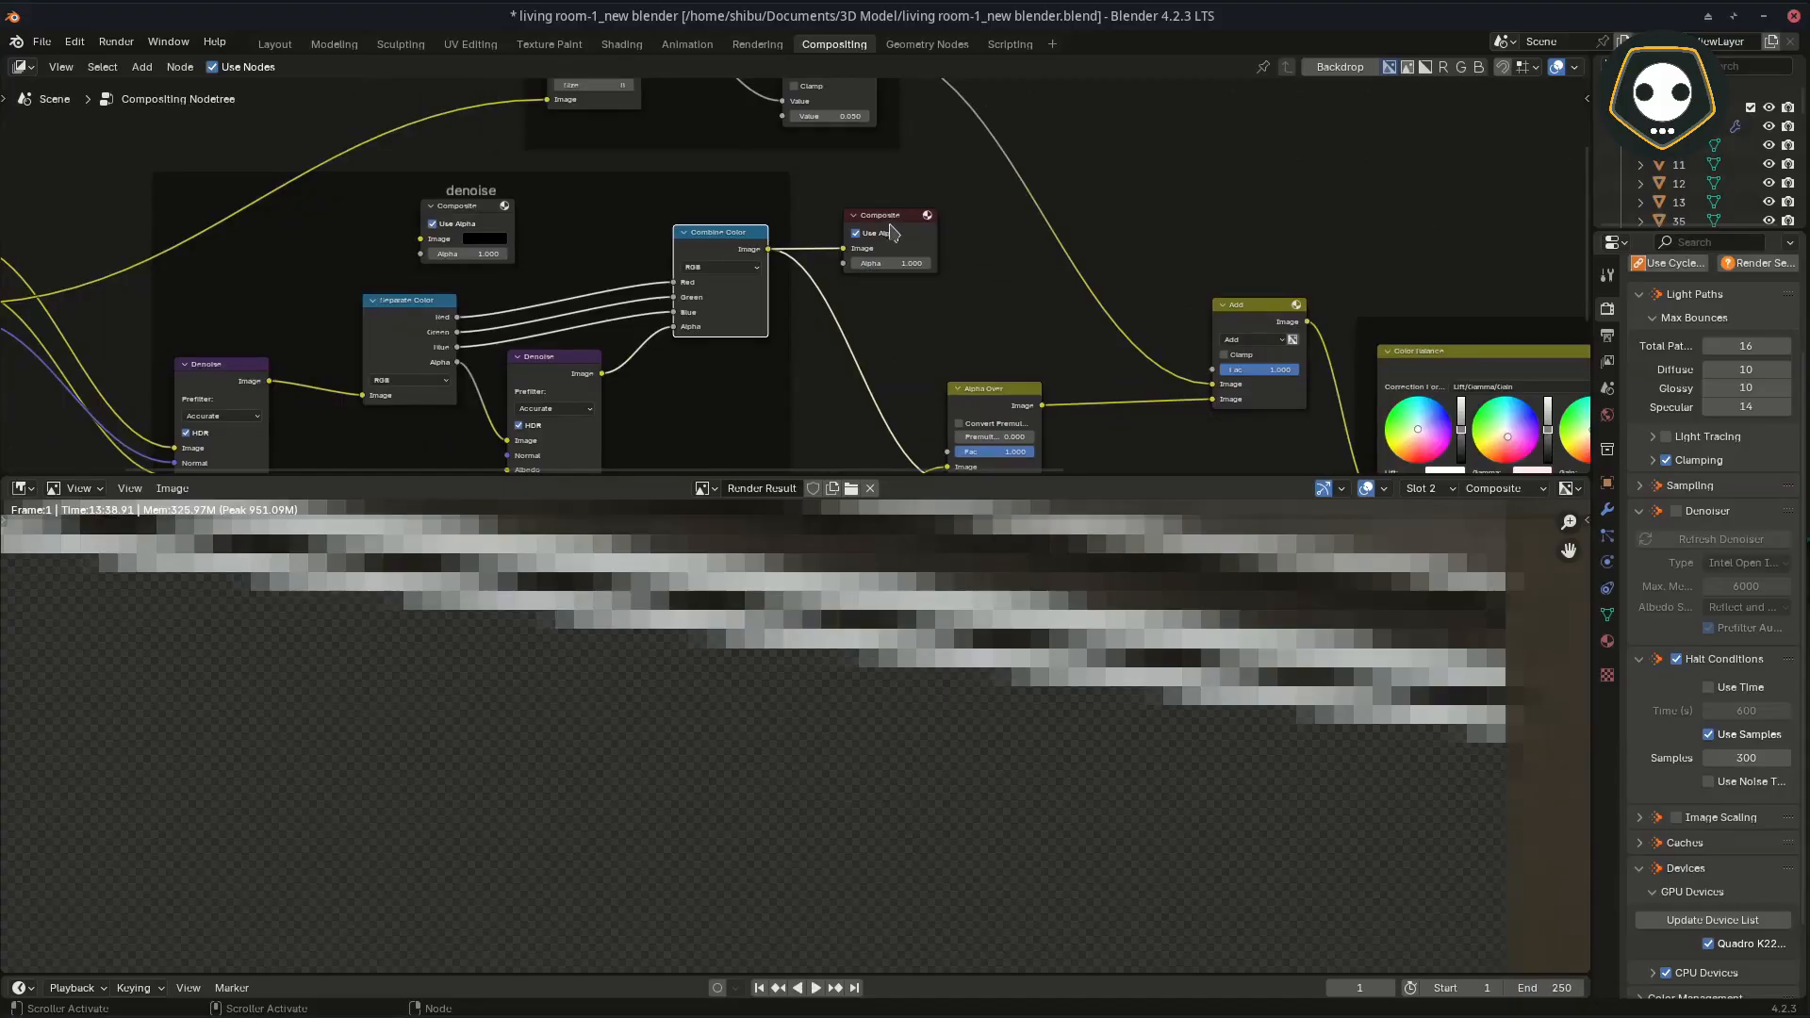
left_click_drag(889, 223, 1283, 154)
middle_click_drag(1121, 305, 875, 304)
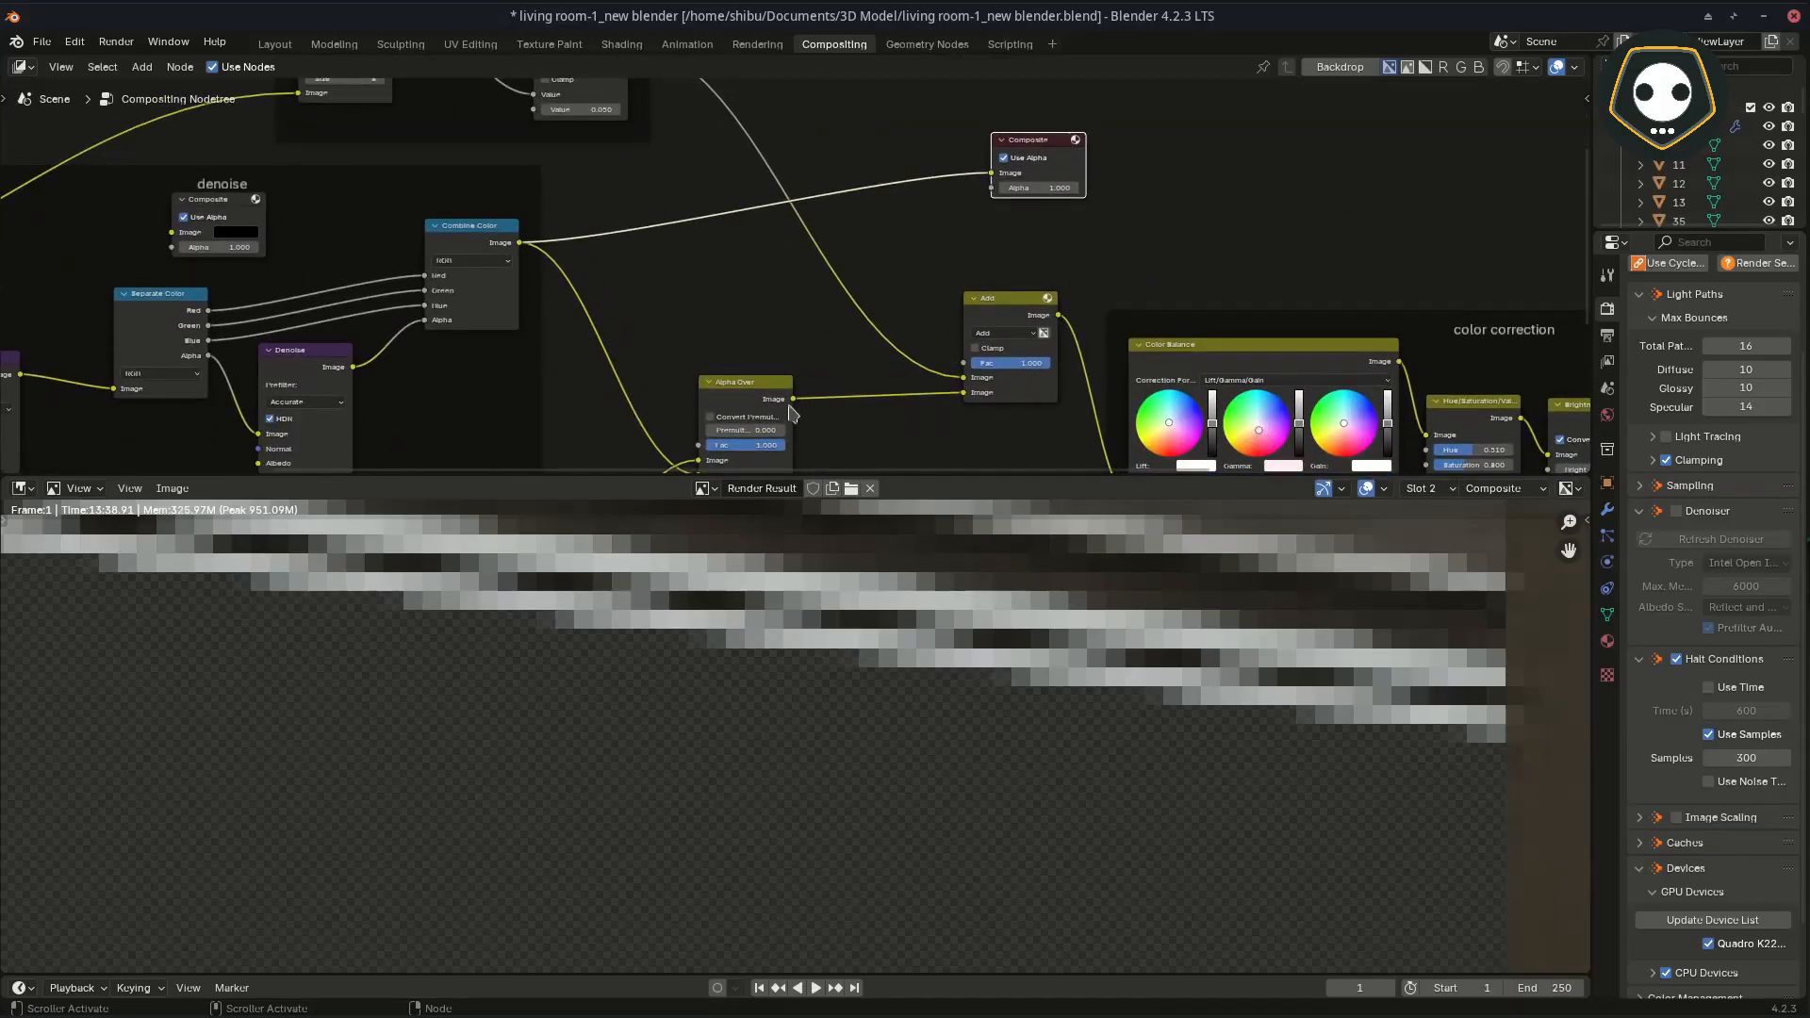
left_click_drag(795, 400, 990, 175)
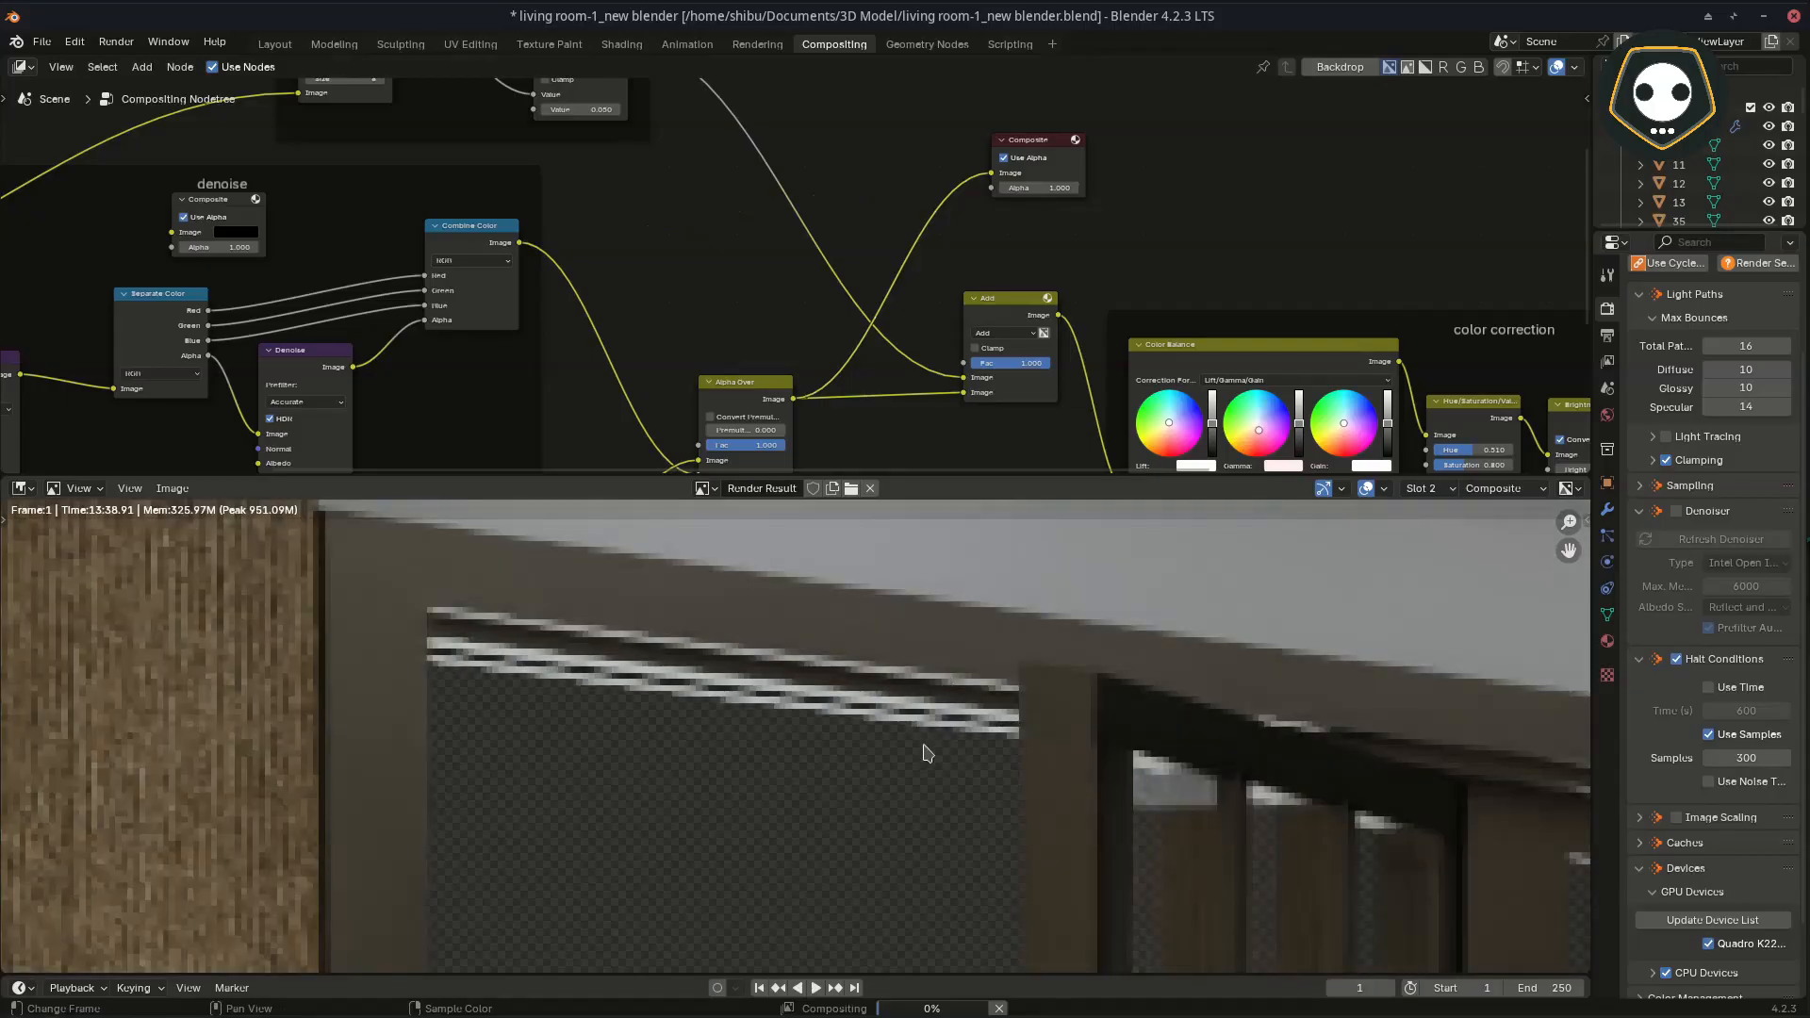
Step: Show the whole balcony door area in the render and shift the Composite node slightly farther right past the Add node
scroll(942, 683, "down", 3)
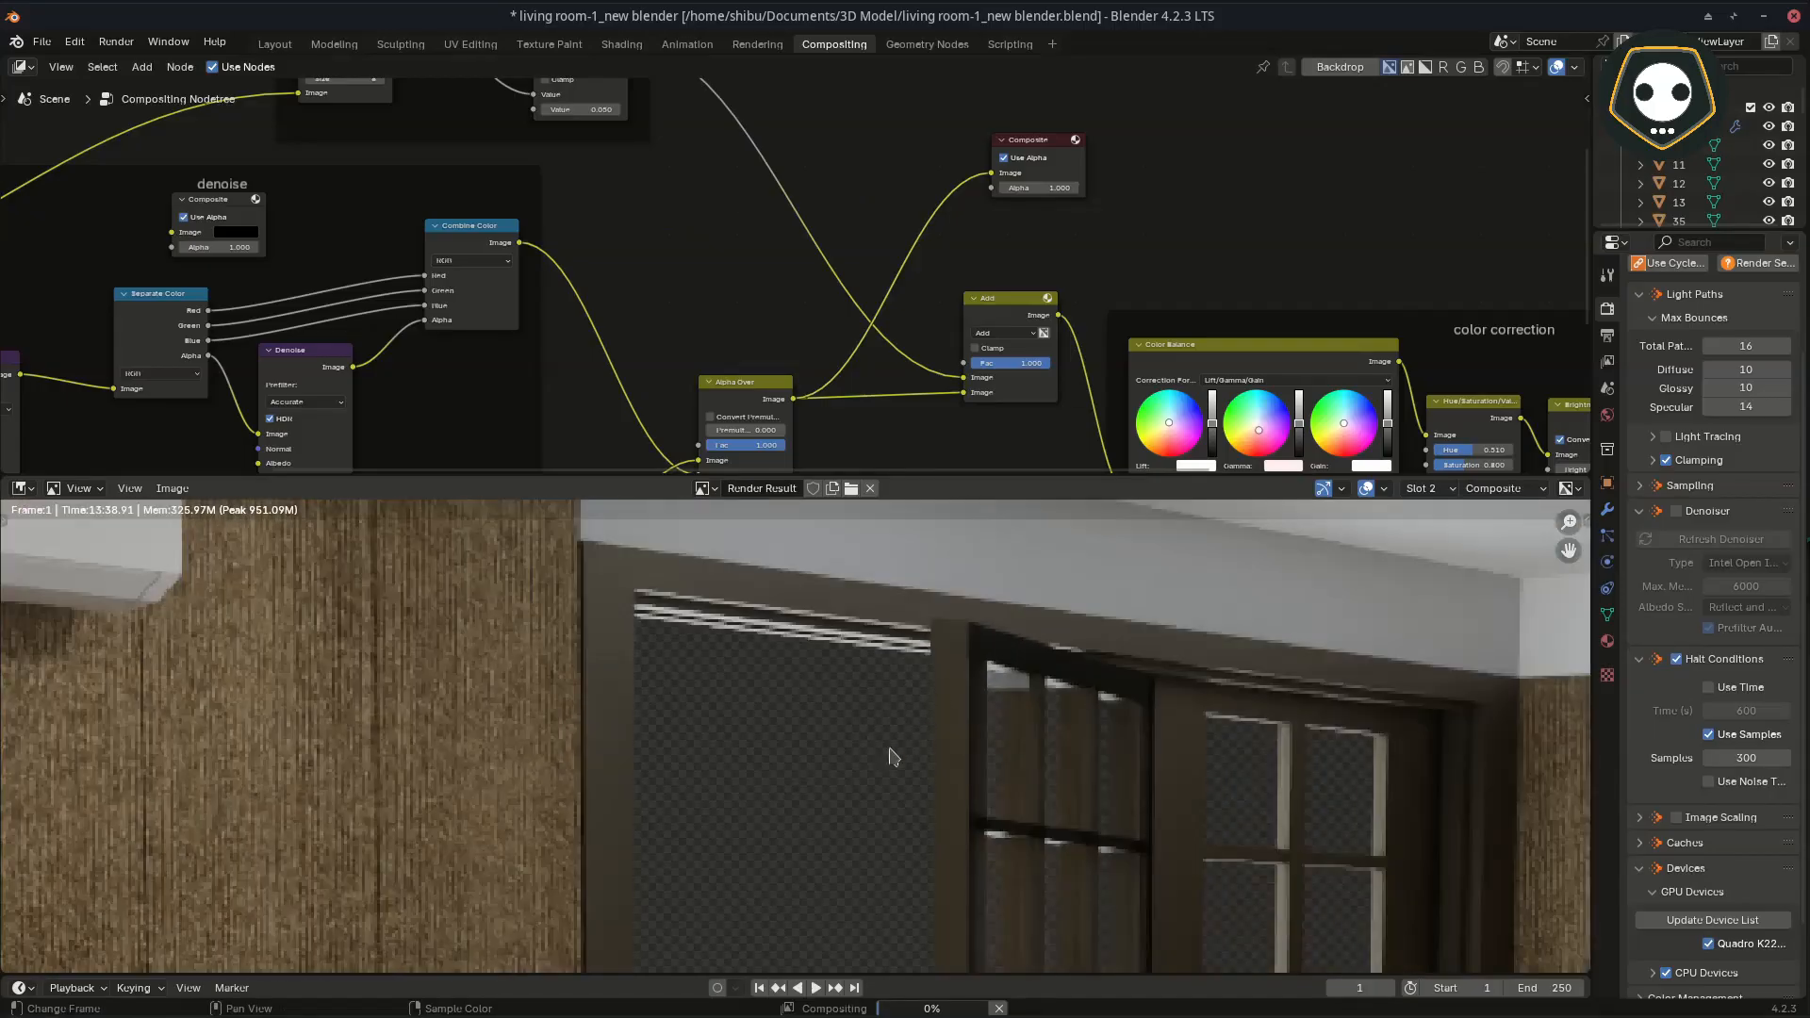
scroll(882, 742, "down", 3)
middle_click_drag(857, 783, 886, 669)
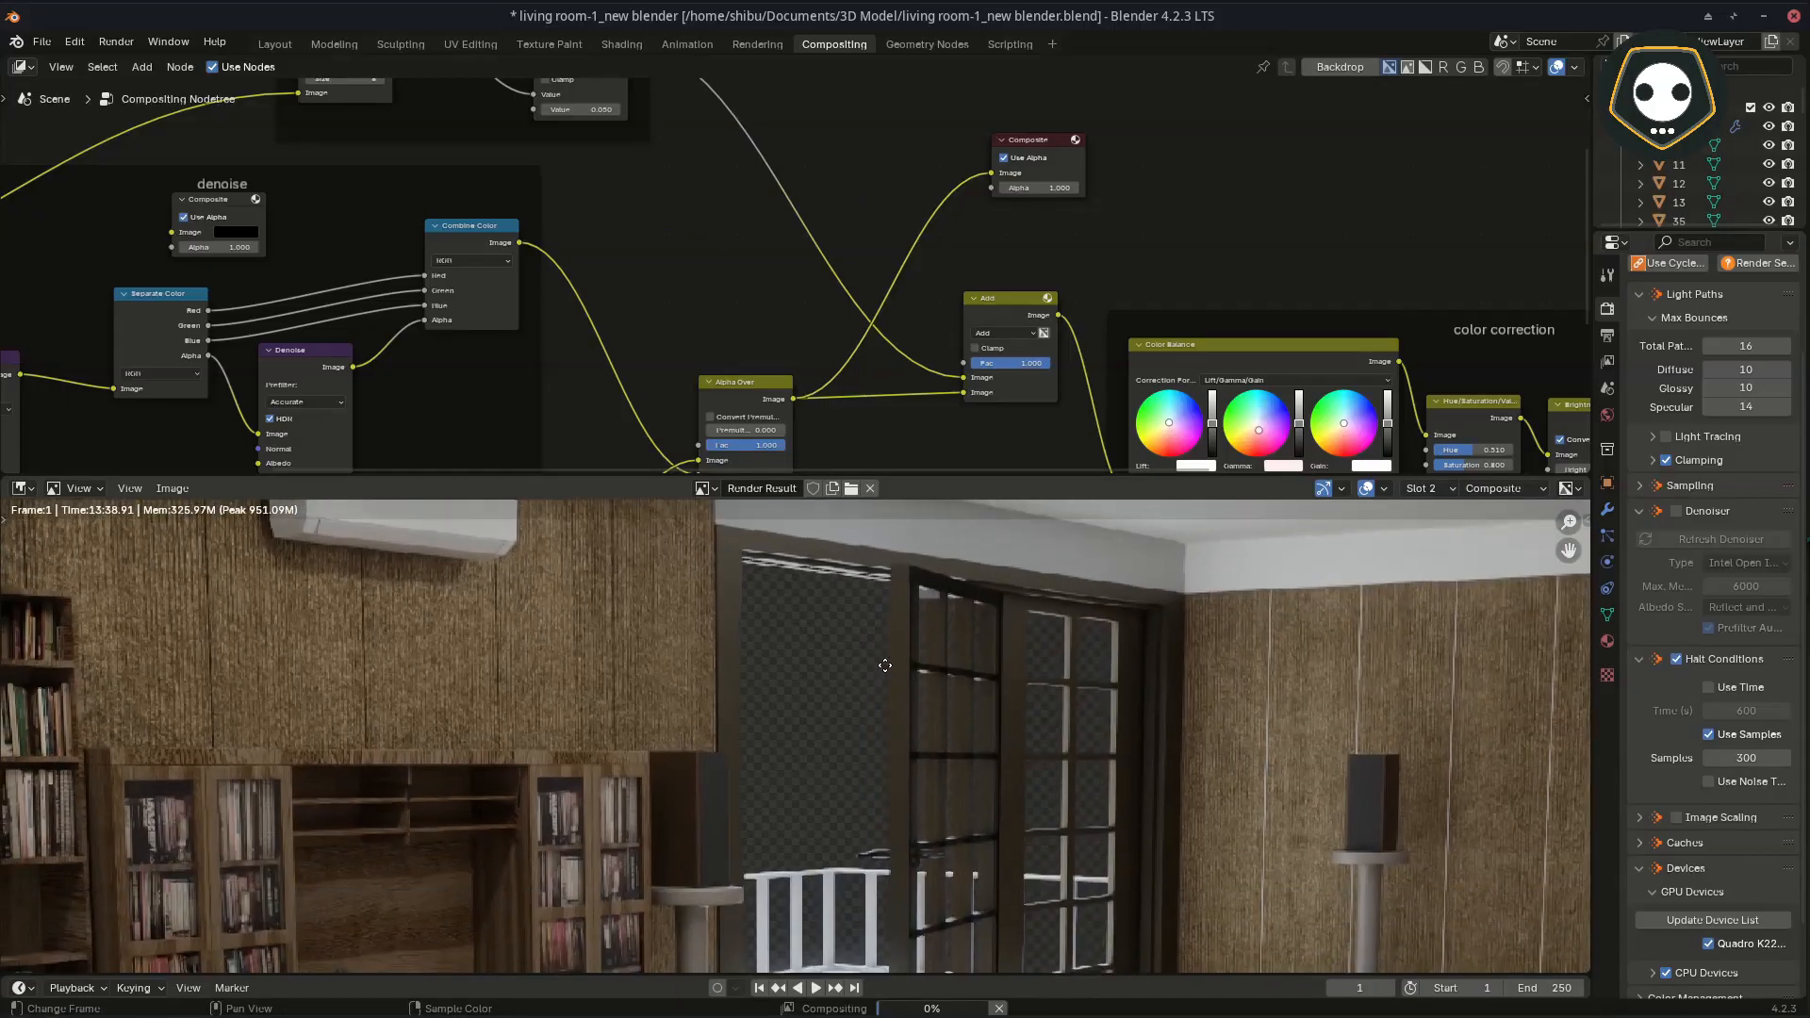
mouse_move(950, 1014)
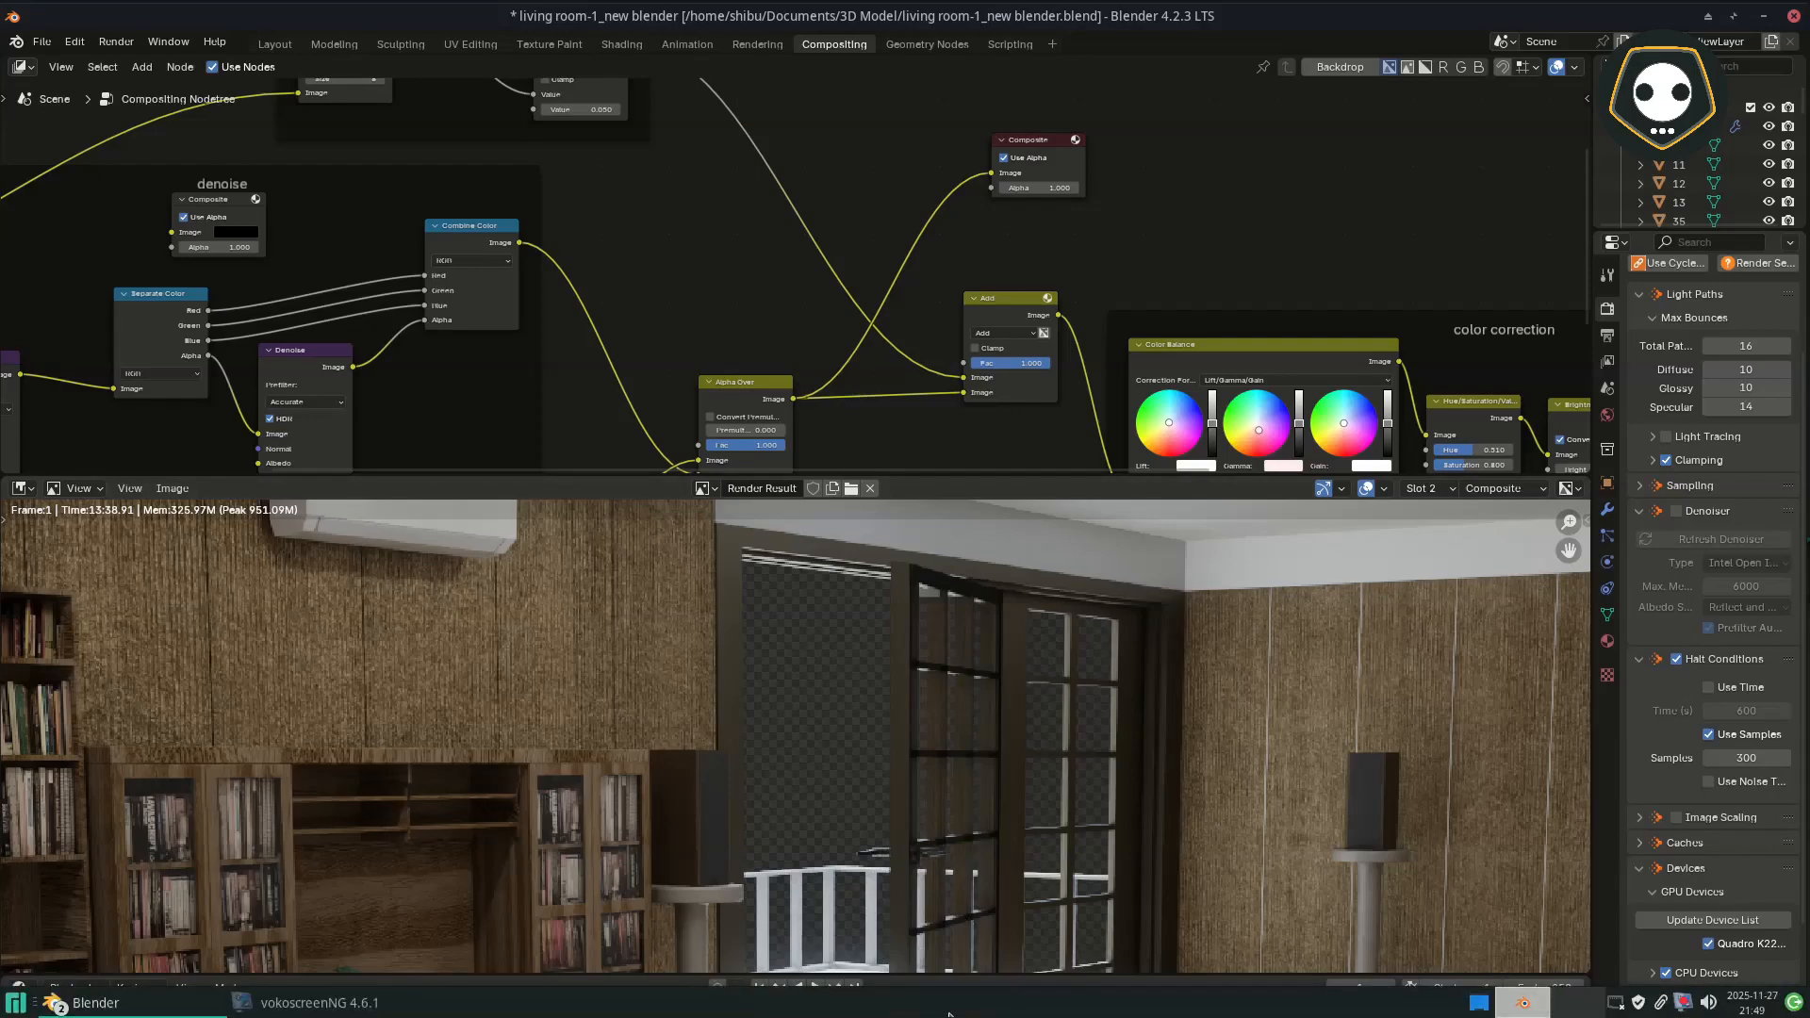
middle_click_drag(1056, 315, 971, 381)
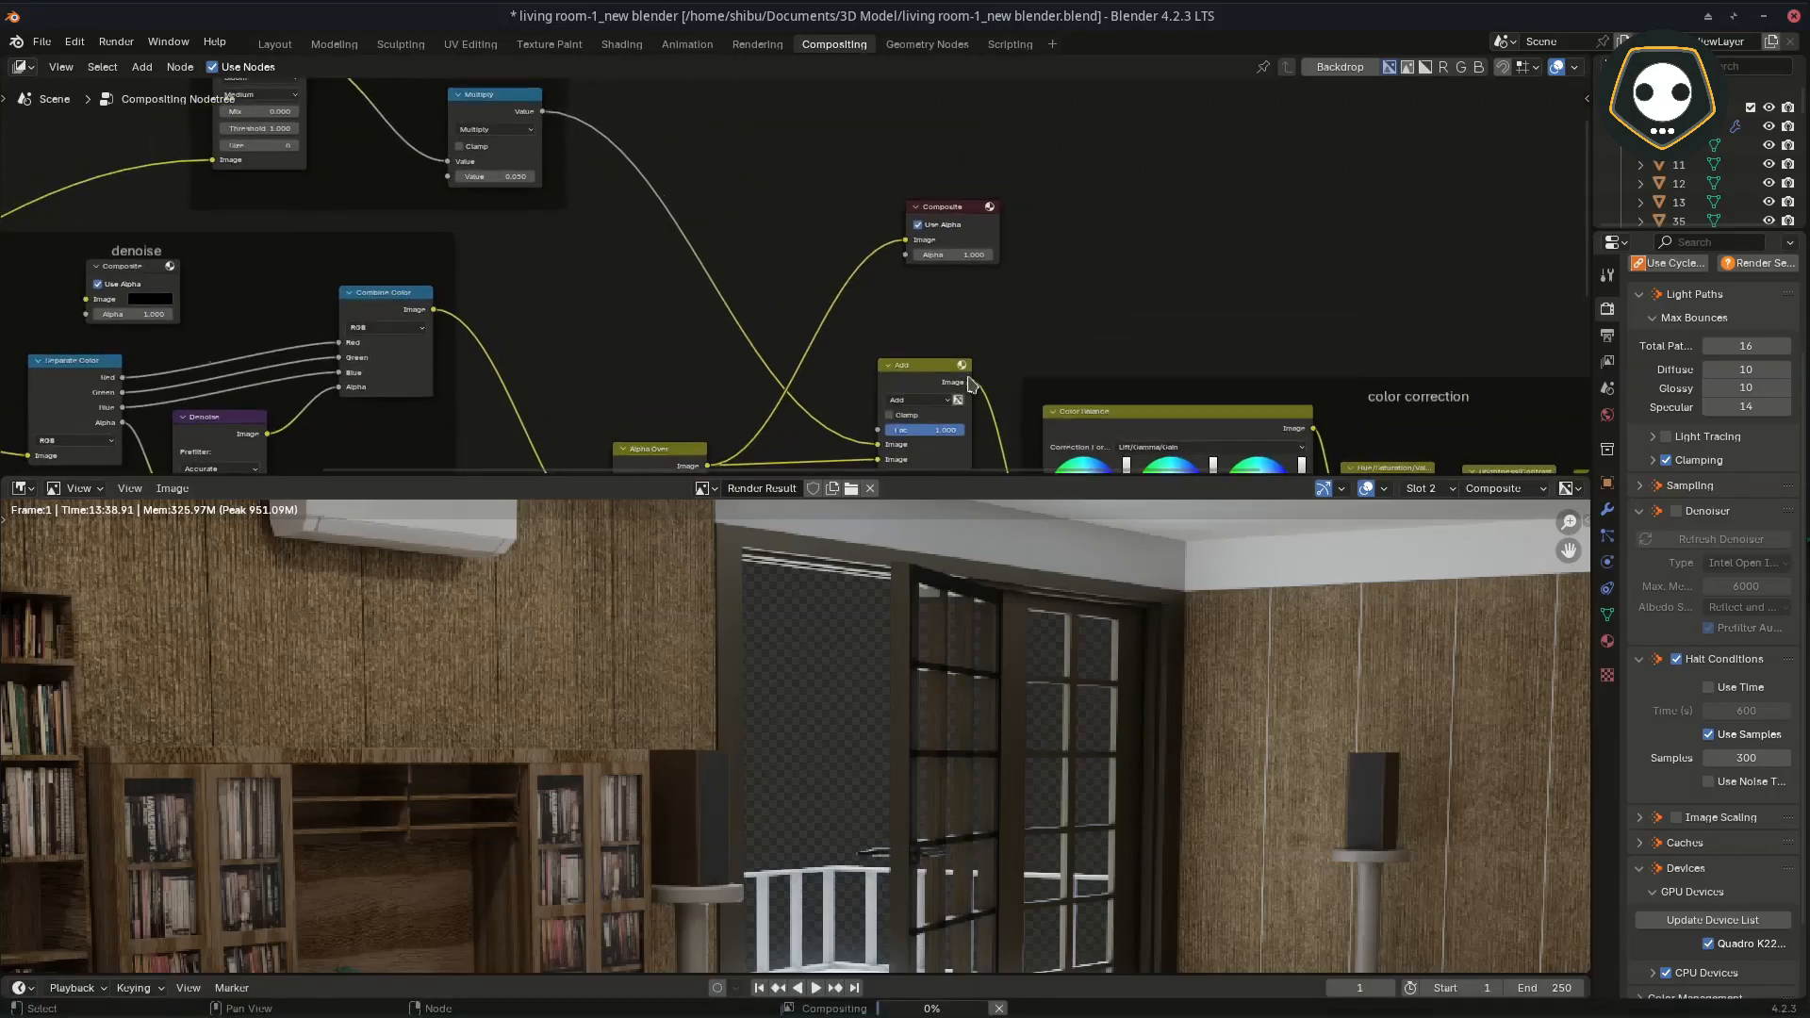
left_click_drag(954, 208, 1052, 221)
middle_click_drag(766, 385, 986, 227)
scroll(602, 453, "down", 3)
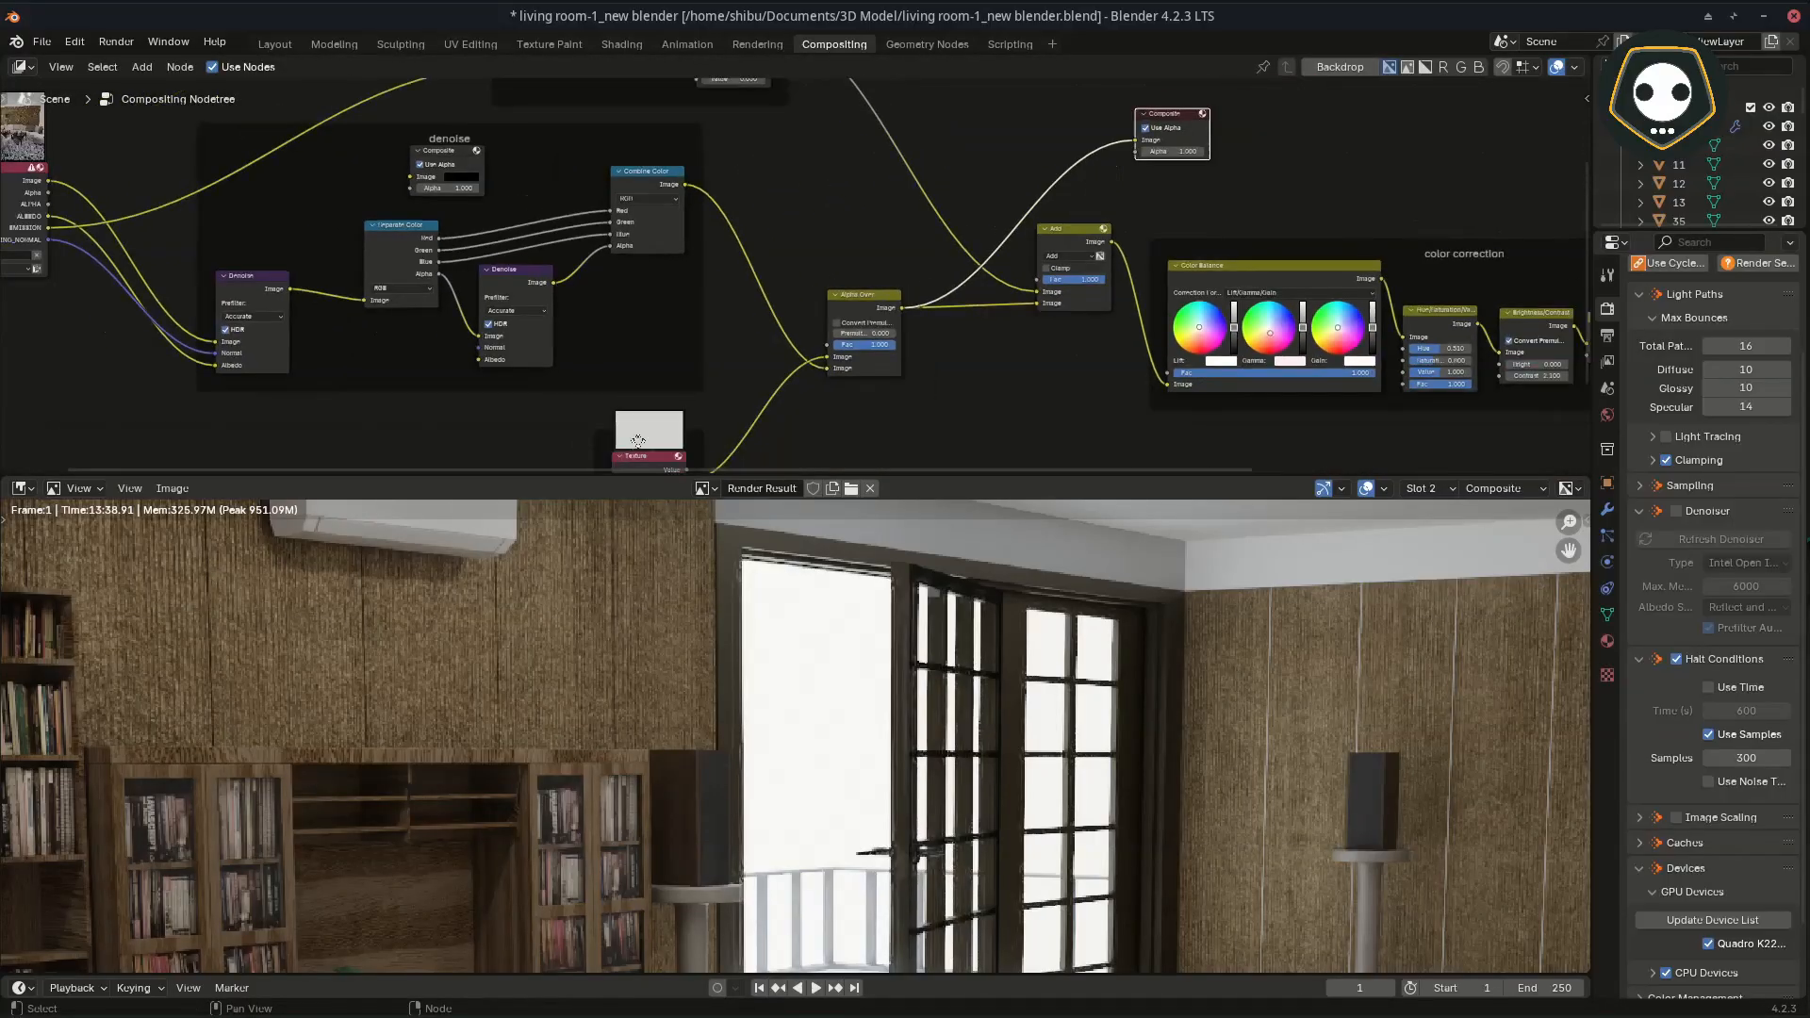
Step: Examine the window frame edges and door bars against the white background in the Alpha Over result
middle_click_drag(890, 670, 931, 699)
middle_click_drag(867, 640, 880, 809)
scroll(837, 713, "up", 10)
middle_click_drag(905, 650, 726, 735)
scroll(724, 728, "down", 8)
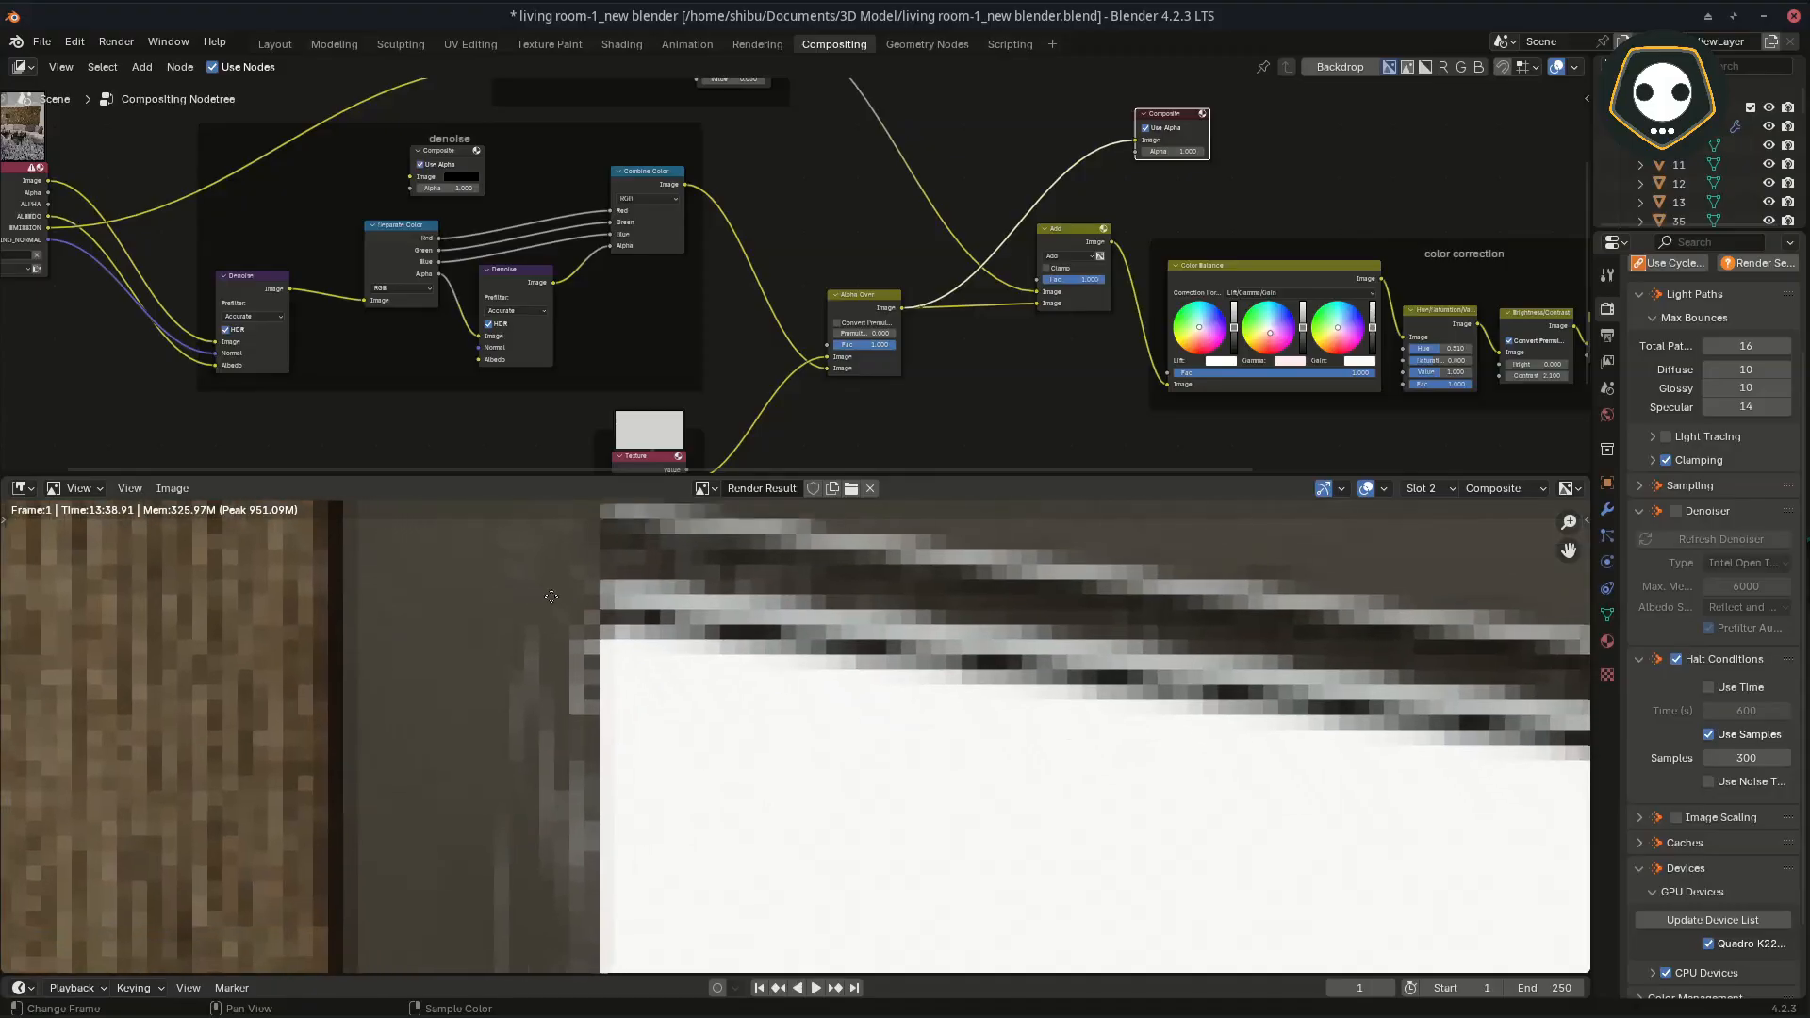
scroll(702, 755, "down", 5)
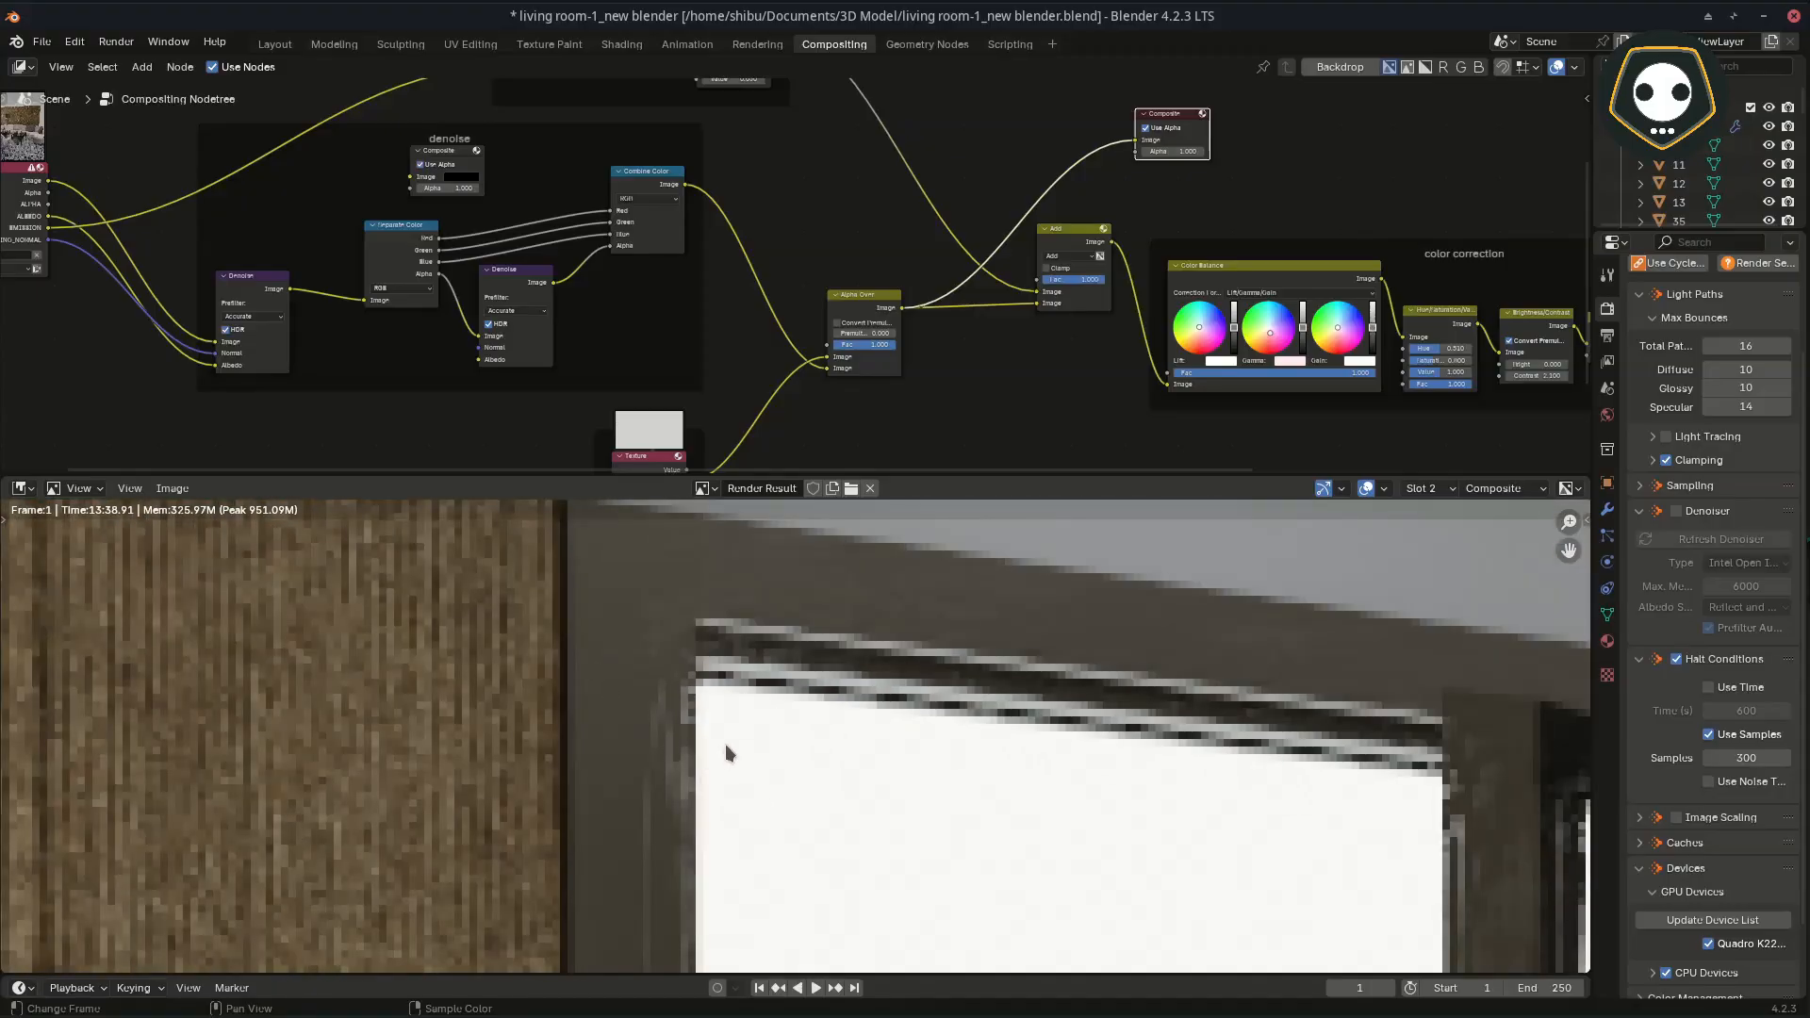
middle_click_drag(694, 816, 641, 820)
middle_click_drag(843, 649, 641, 653)
middle_click_drag(929, 854, 814, 432)
mouse_move(792, 891)
middle_mouse_down()
mouse_move(883, 671)
mouse_move(903, 672)
mouse_move(846, 591)
mouse_move(887, 798)
middle_mouse_up()
middle_click_drag(909, 630, 847, 901)
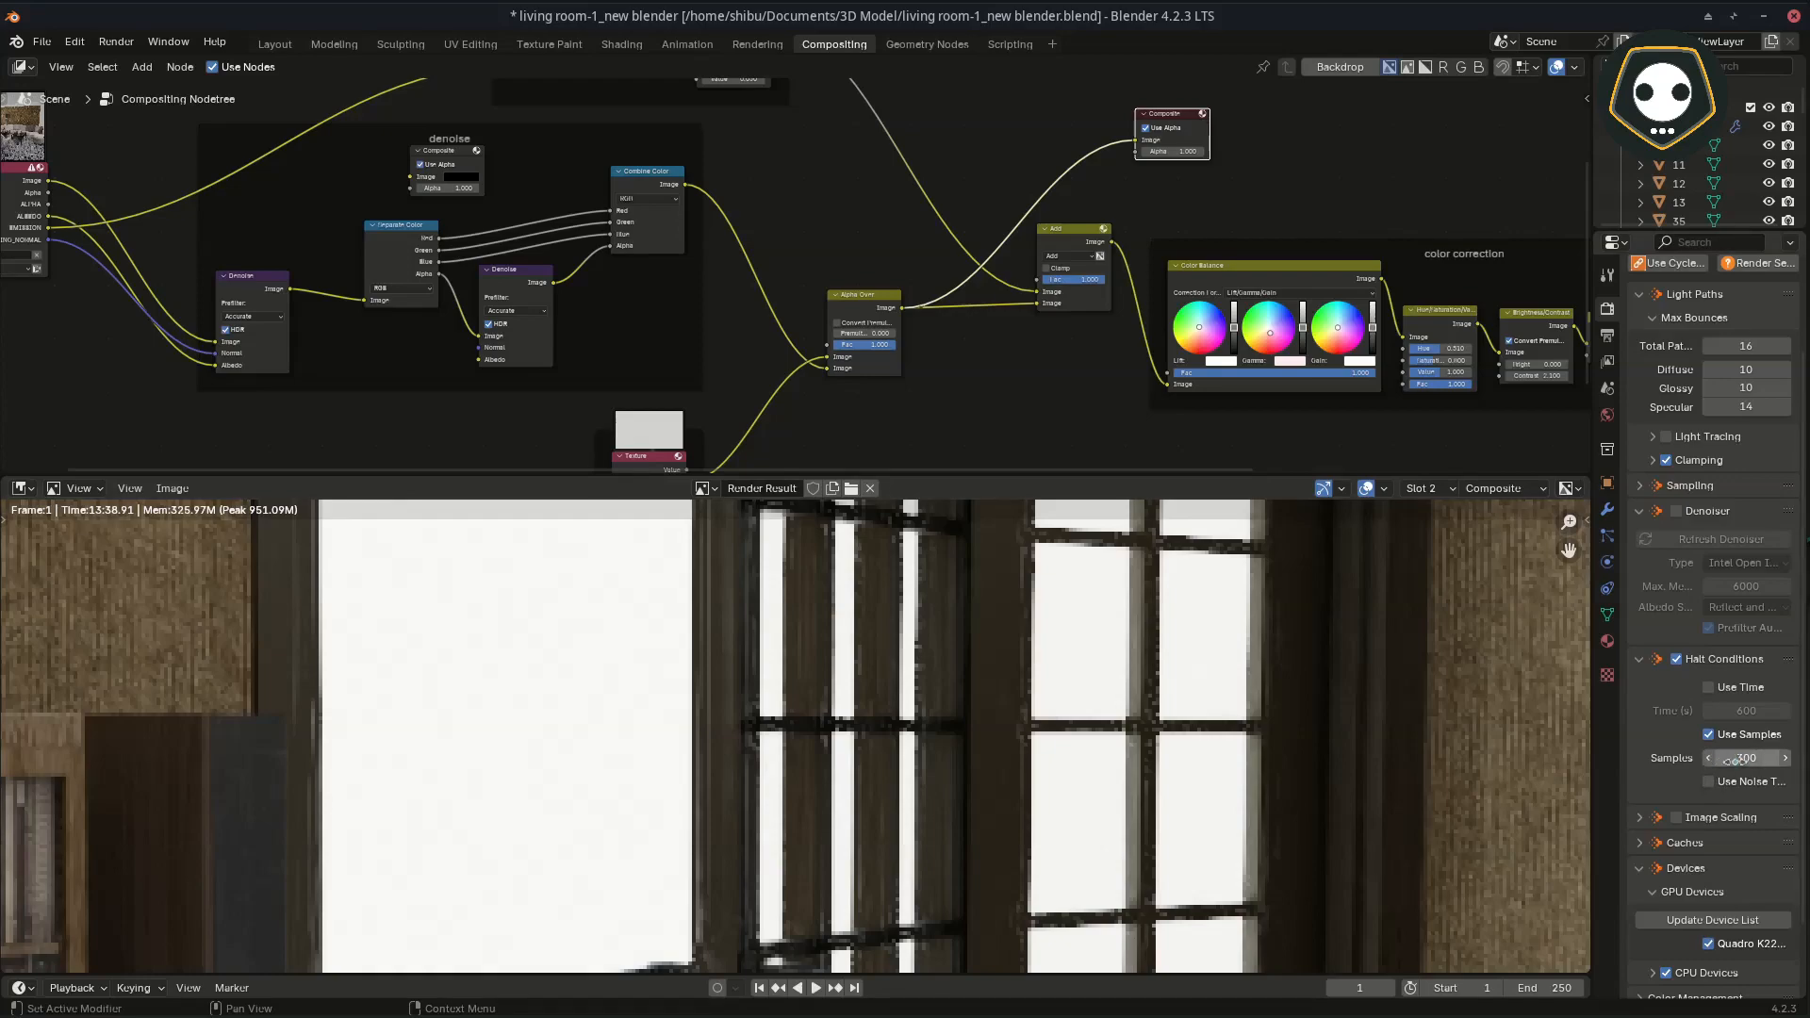
Step: Move the Composite node beyond the color correction frame and link the reroute after Box Sharpen to its Image input
middle_click_drag(964, 382, 416, 371)
left_click_drag(577, 188, 1339, 254)
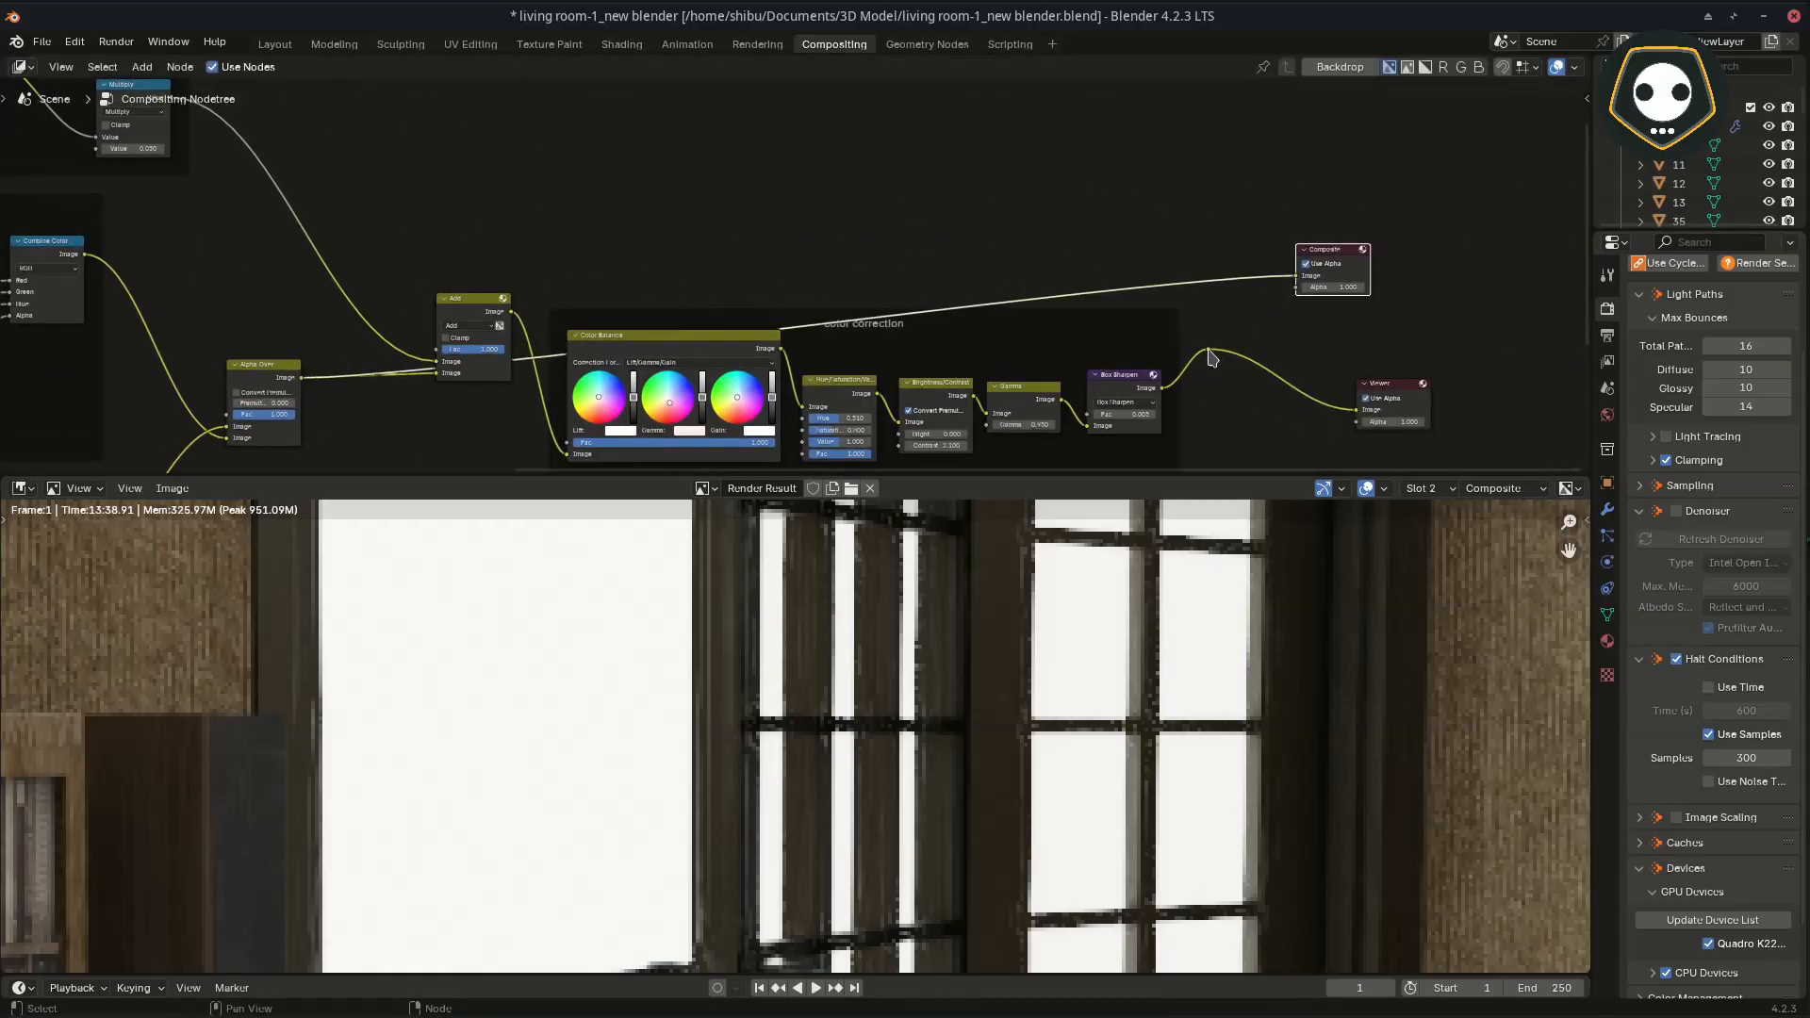
left_click_drag(1210, 353, 1290, 285)
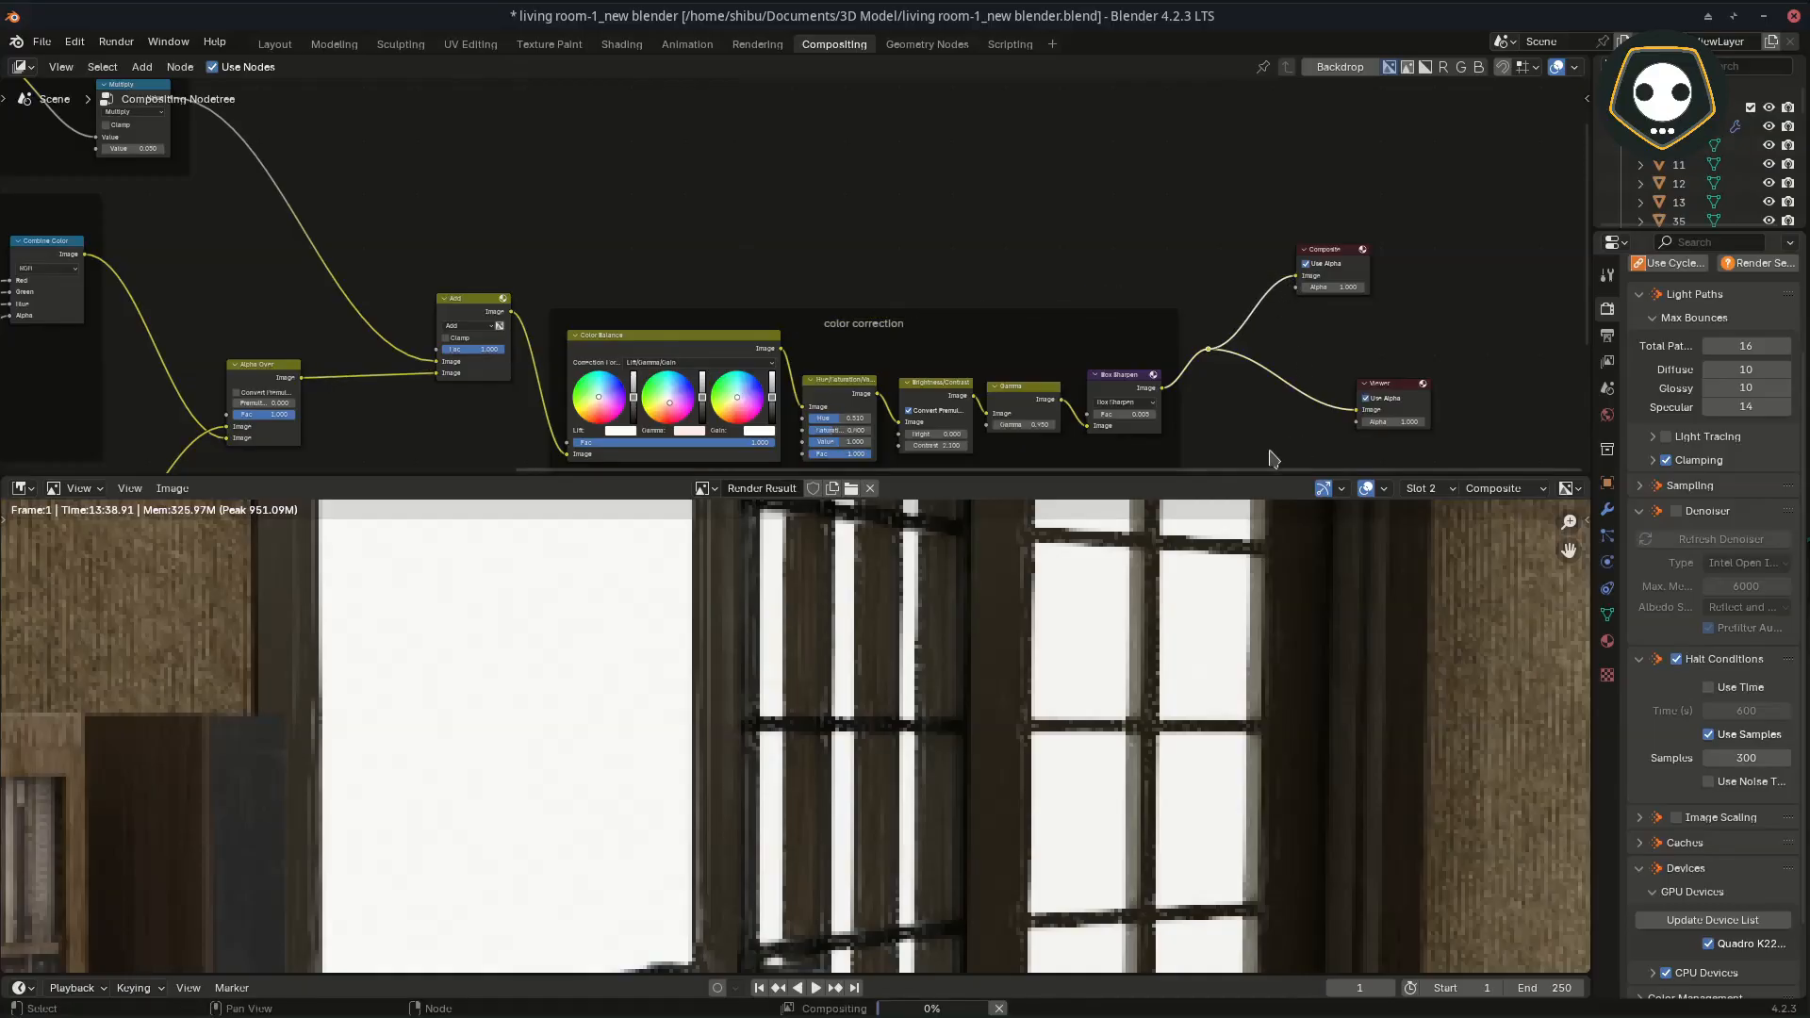
Step: Examine the color-corrected living room render as a whole alongside the color correction nodes, resizing the editors as needed
left_click_drag(1264, 473, 1226, 312)
scroll(1041, 604, "down", 4)
middle_click_drag(1030, 630, 1152, 611)
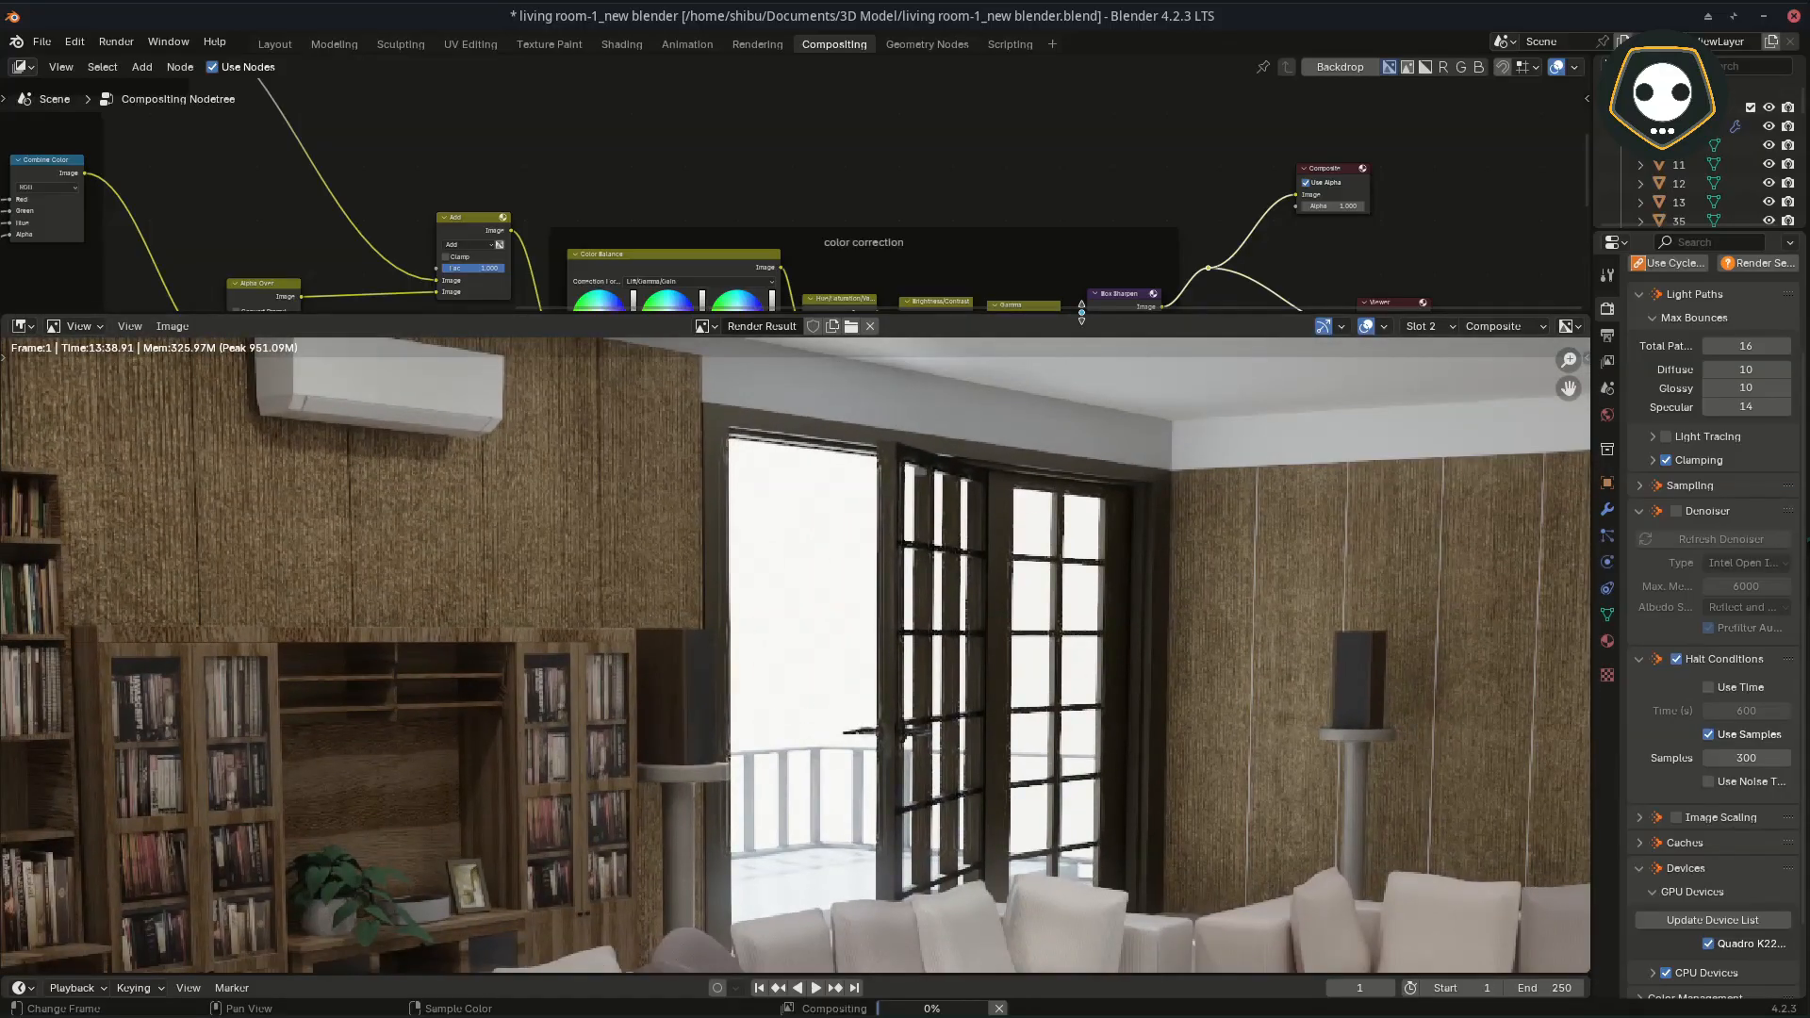
left_click_drag(1082, 312, 1051, 598)
scroll(698, 377, "up", 3)
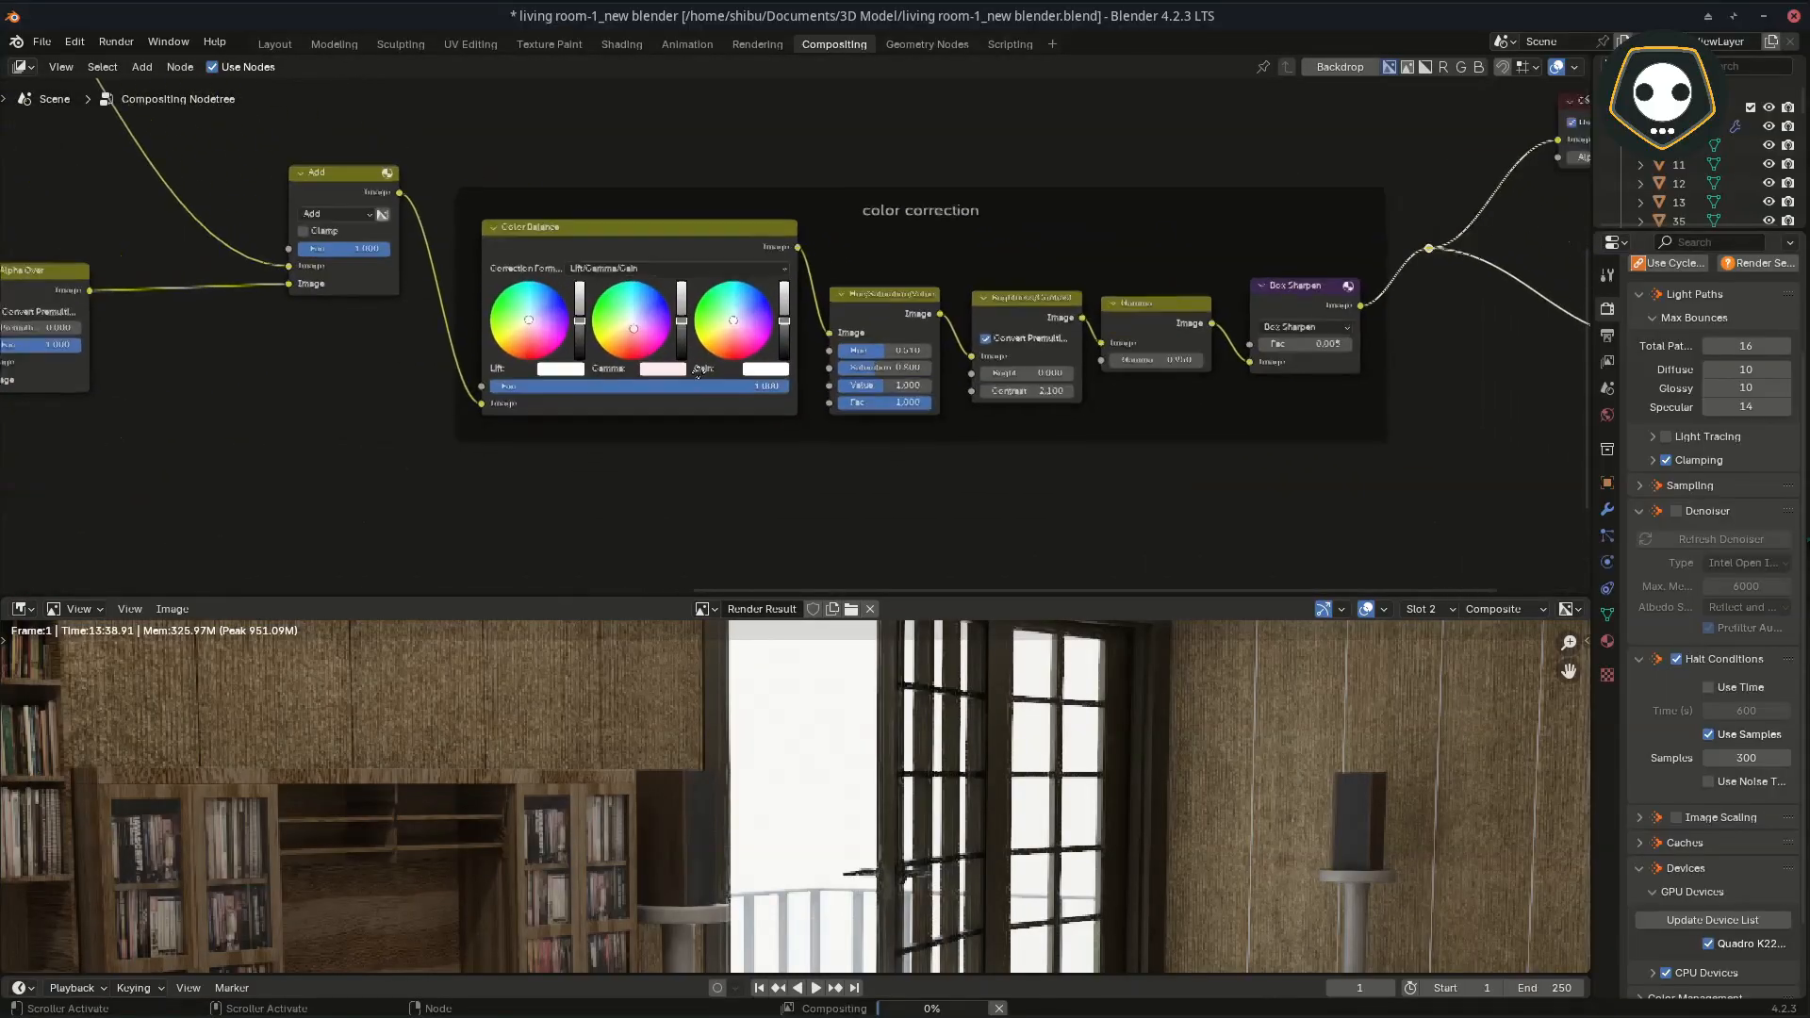
scroll(928, 454, "down", 1)
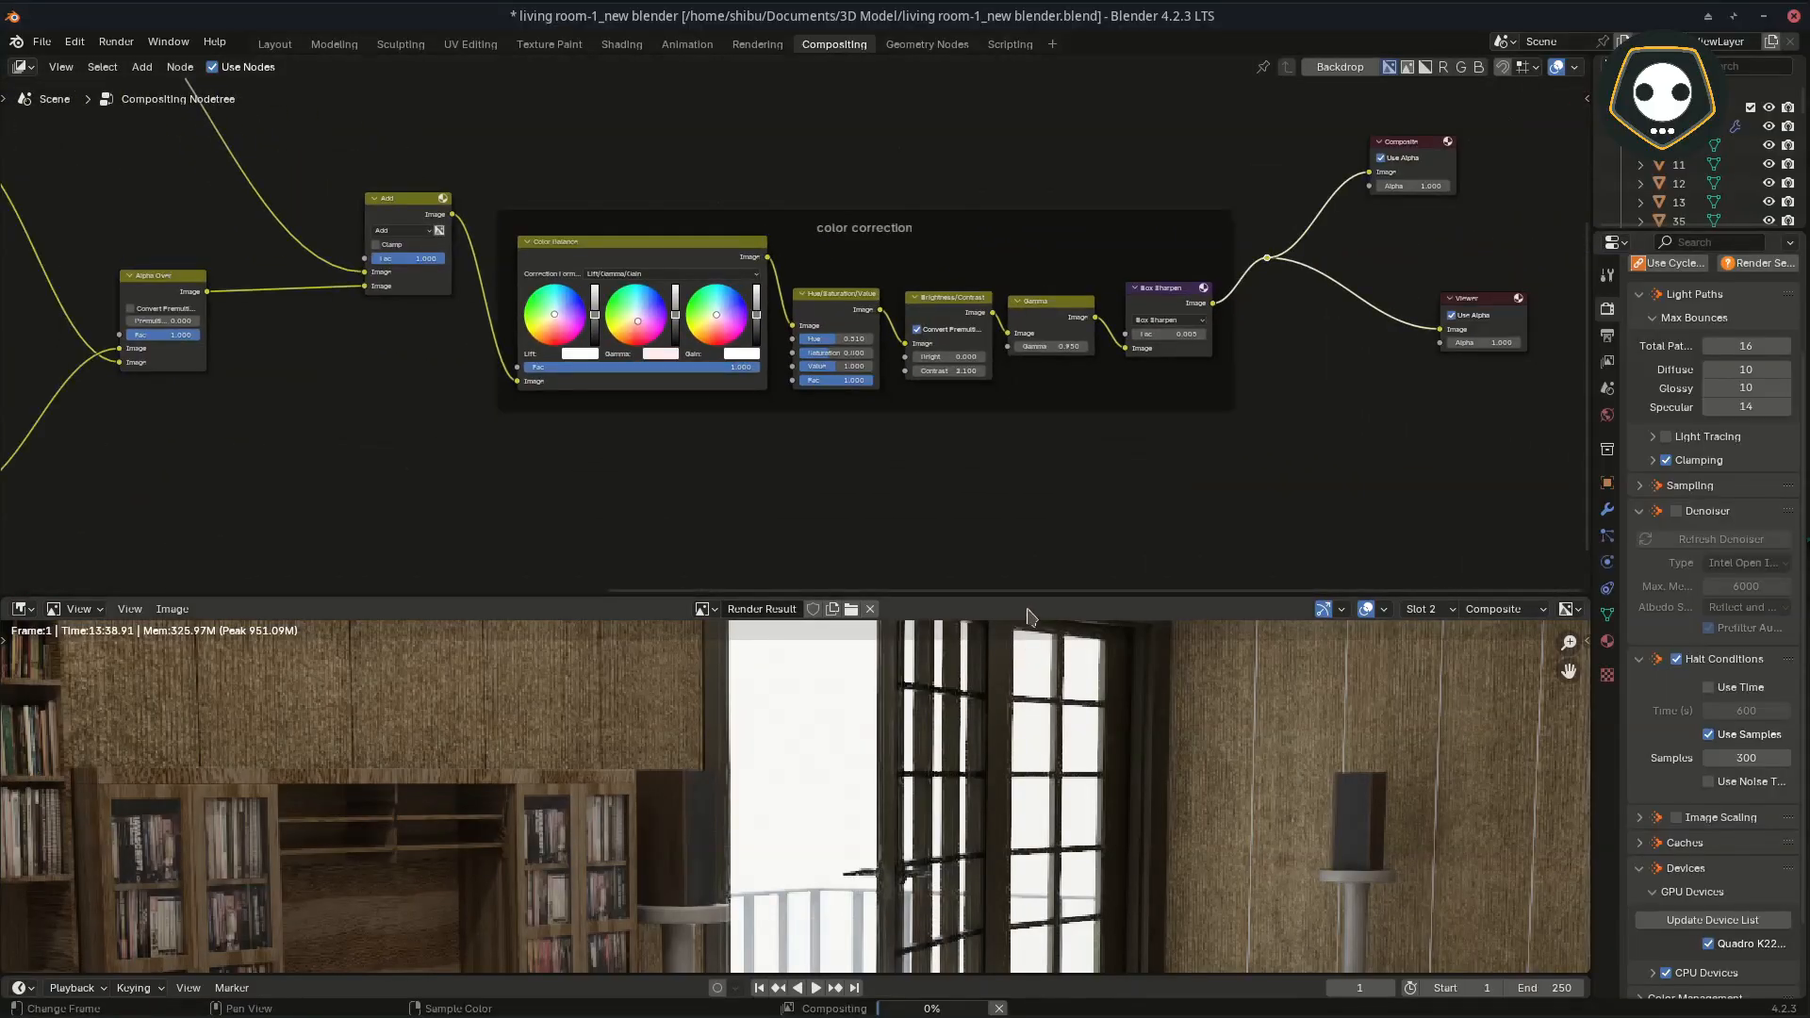
left_click_drag(1031, 592, 1031, 320)
scroll(1092, 637, "down", 3)
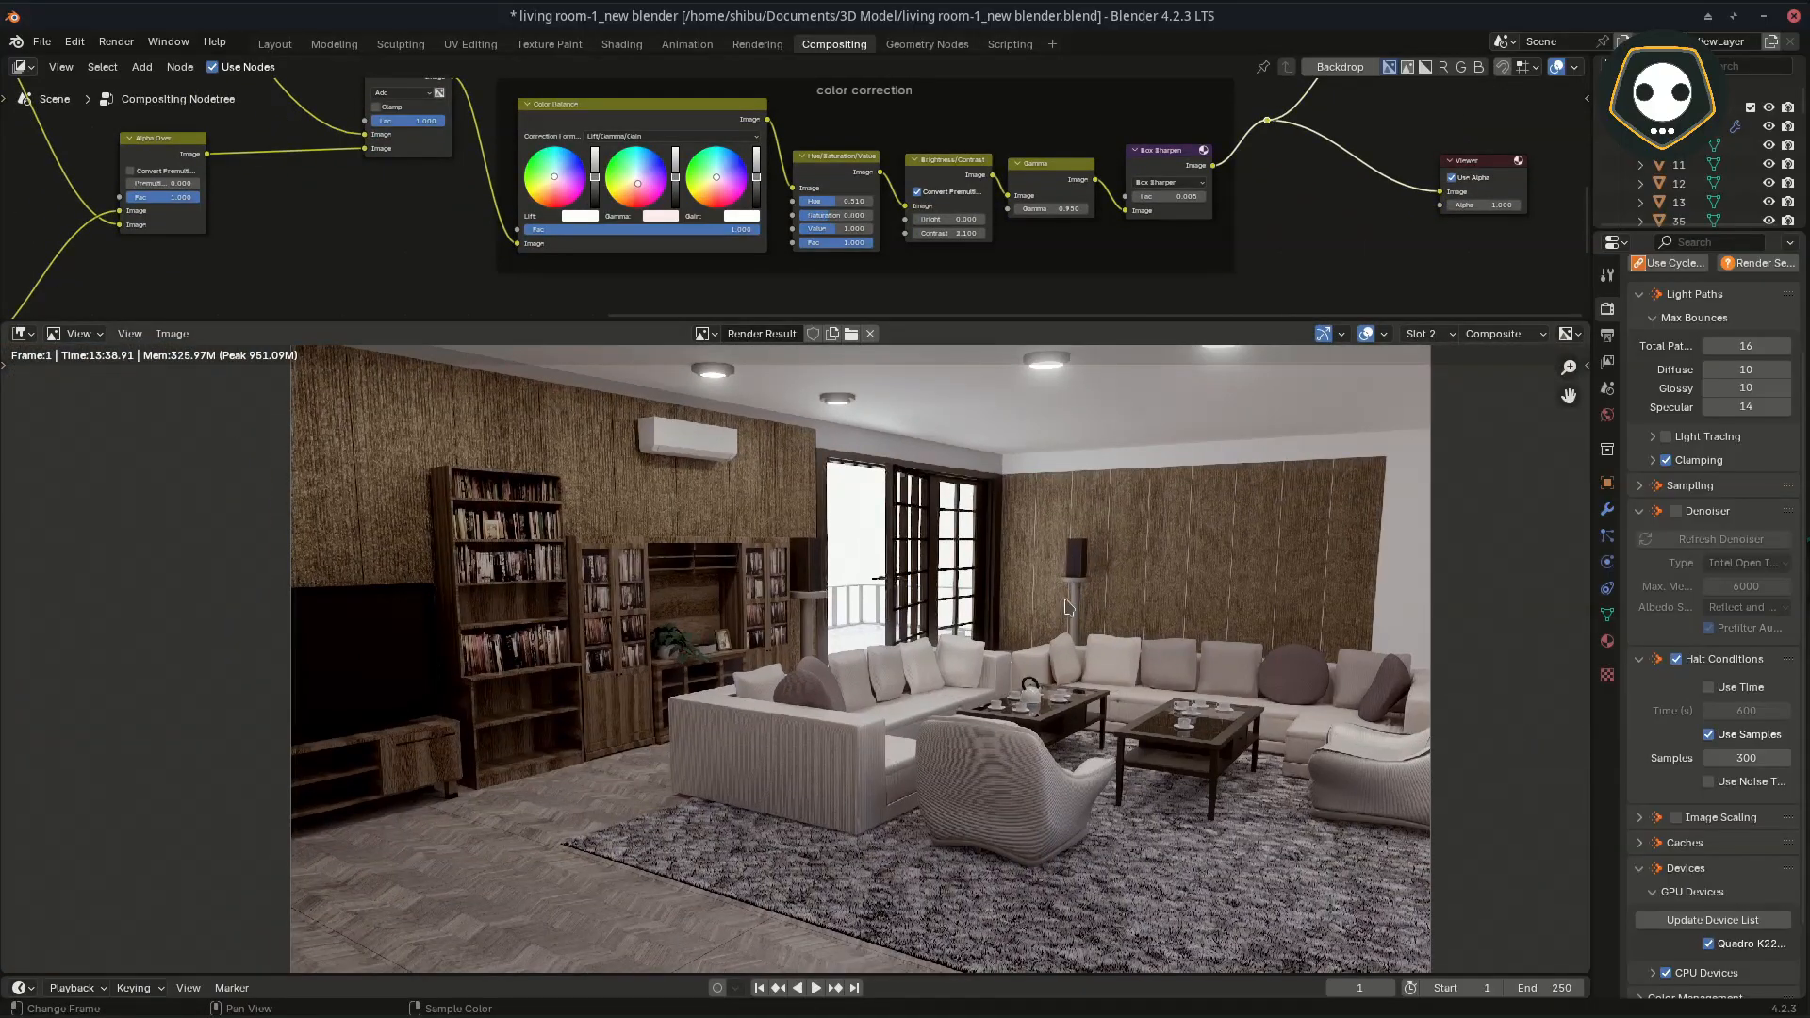
middle_click_drag(1069, 606, 1025, 603)
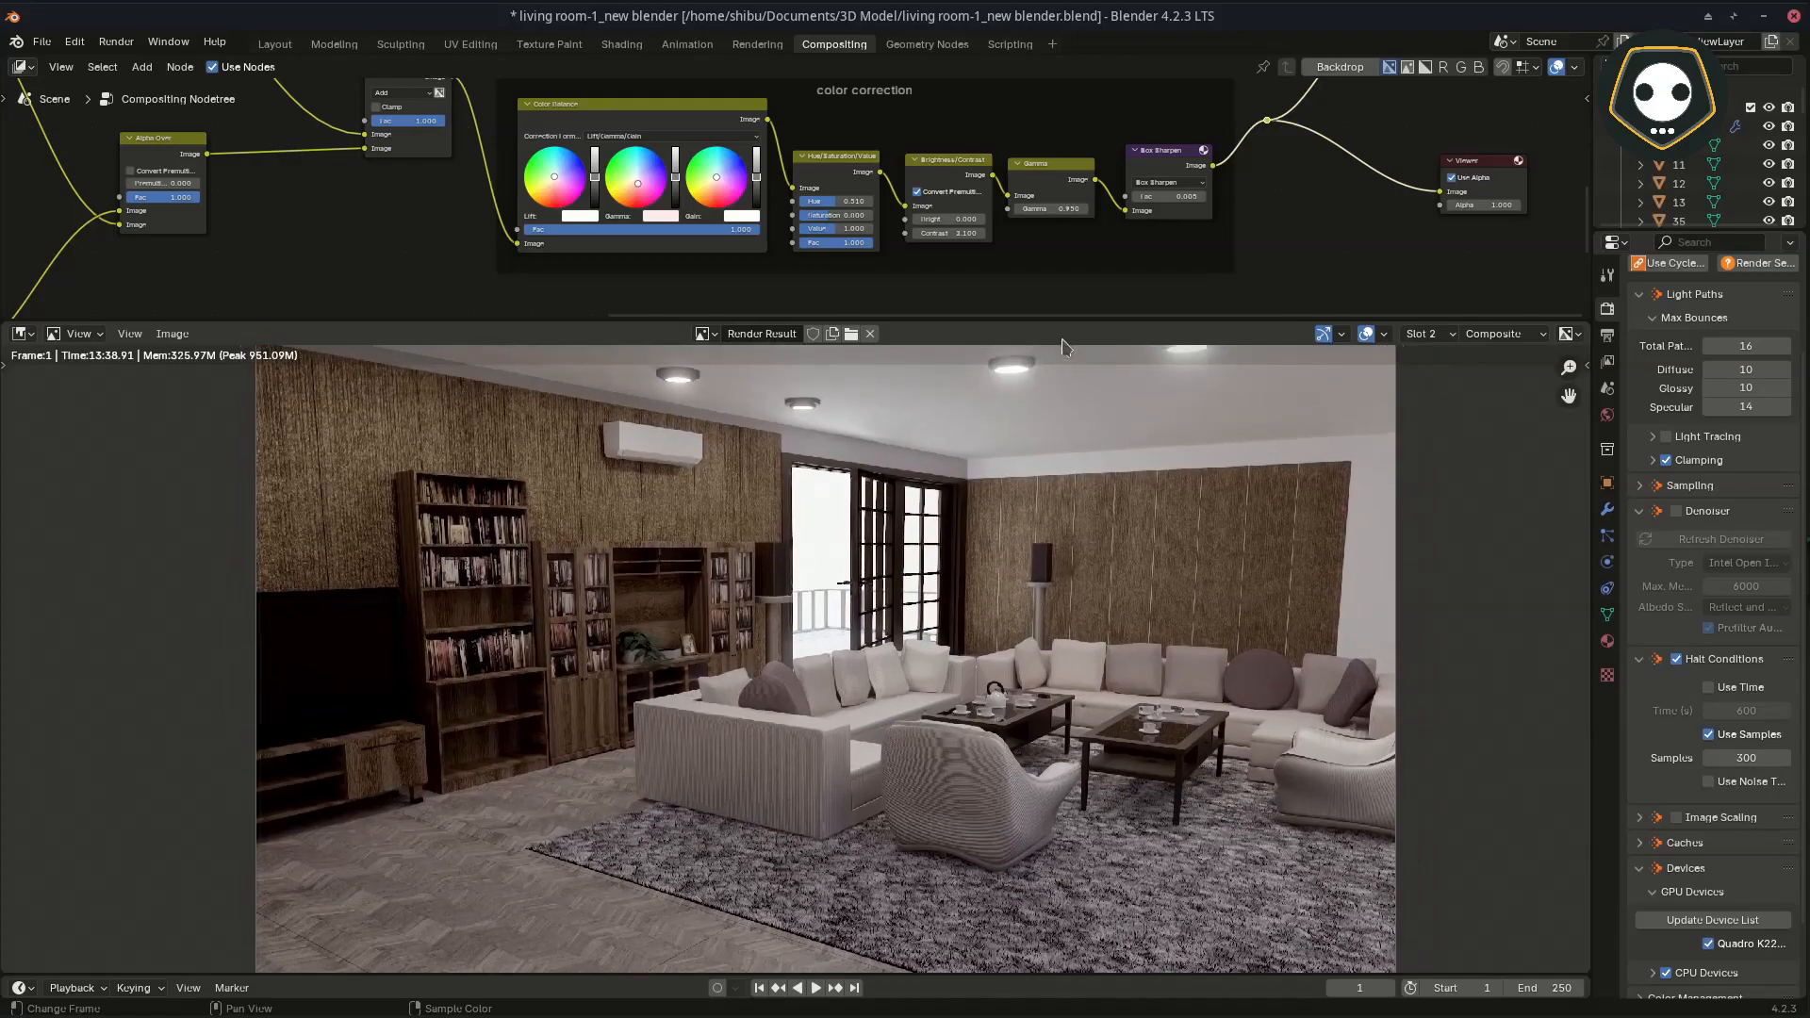
Step: Enlarge the node editor and inspect the Color Balance node's Lift, Gamma and Gain colours as Hex values
left_click_drag(1061, 320, 1061, 703)
scroll(820, 486, "up", 4)
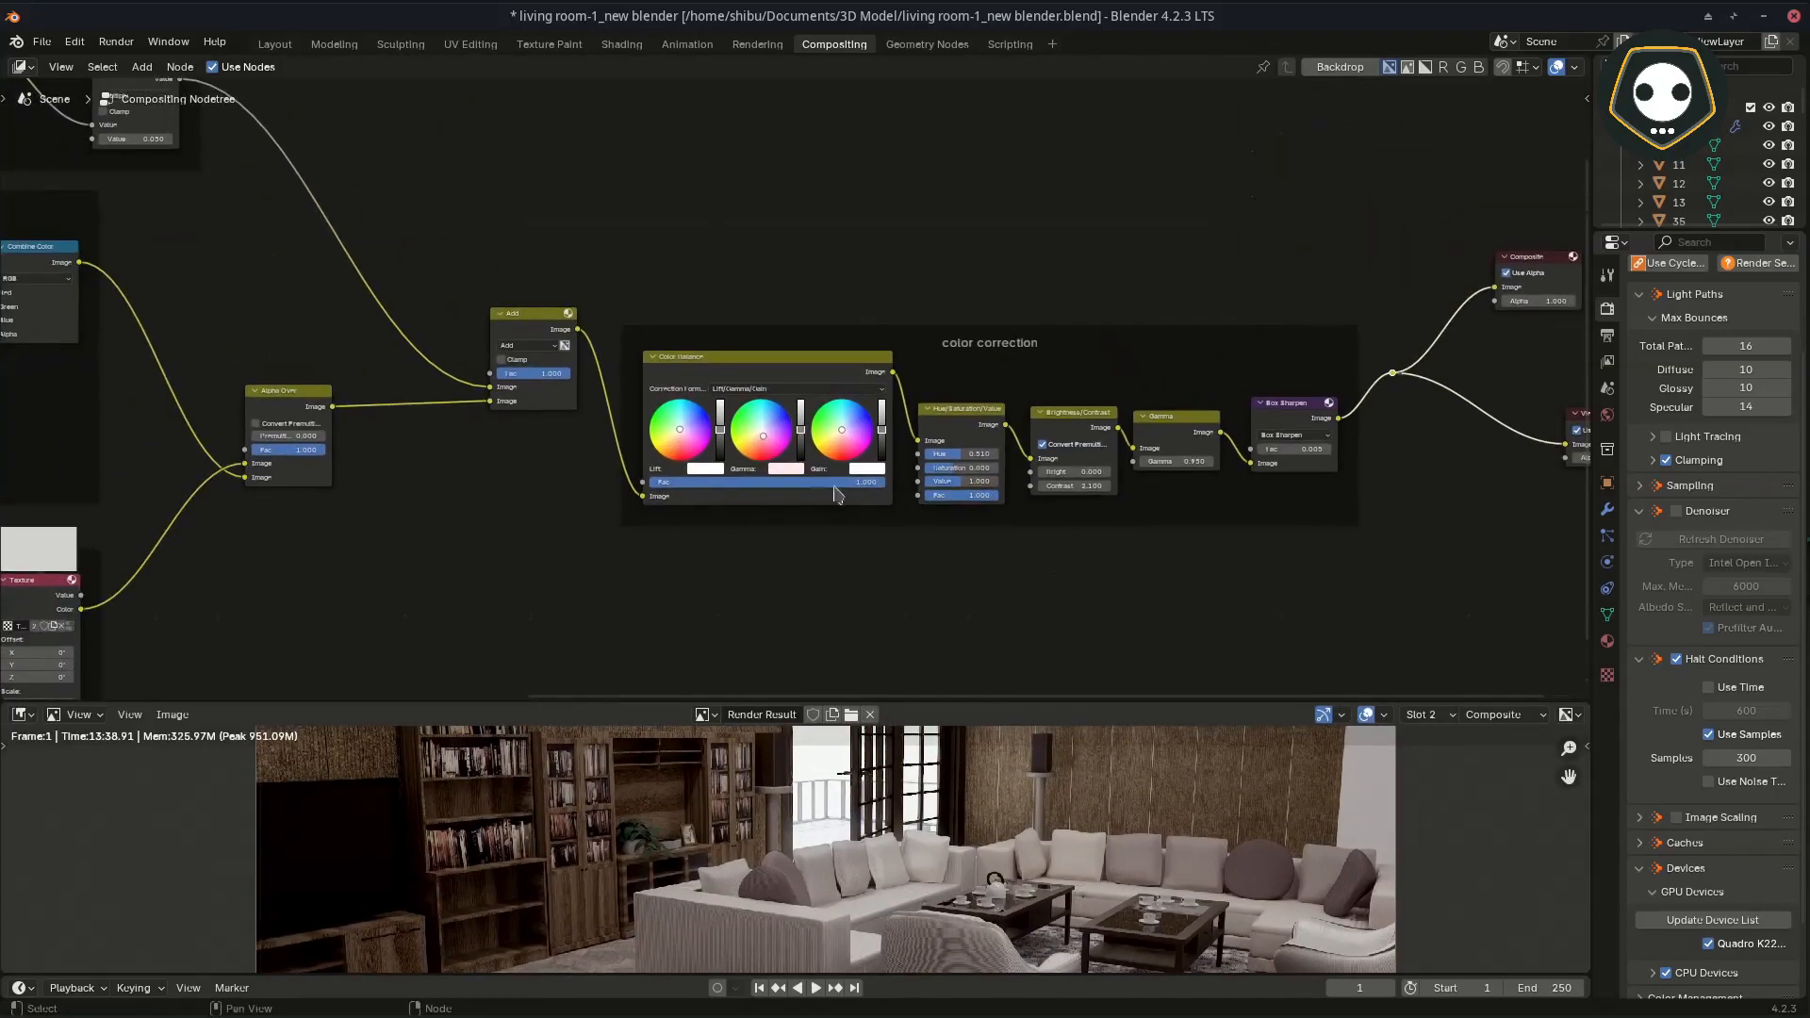
scroll(807, 479, "up", 3)
middle_click_drag(1084, 524, 906, 430)
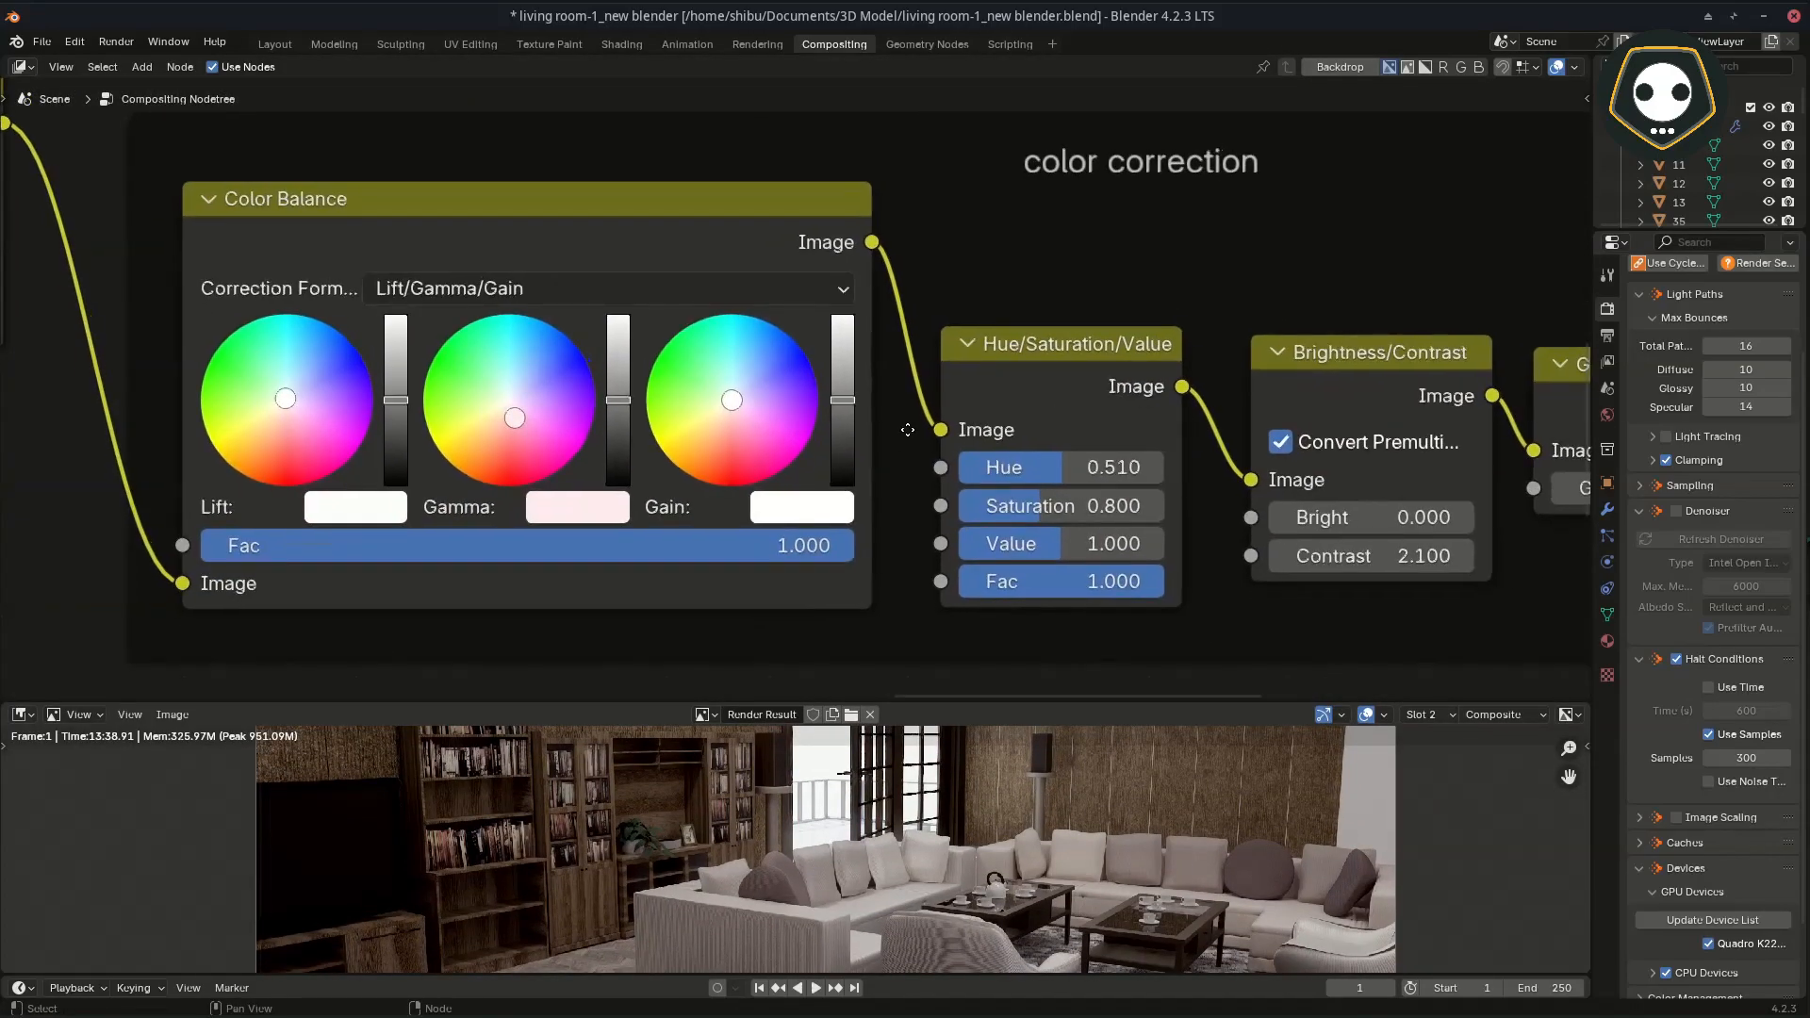
left_click(334, 512)
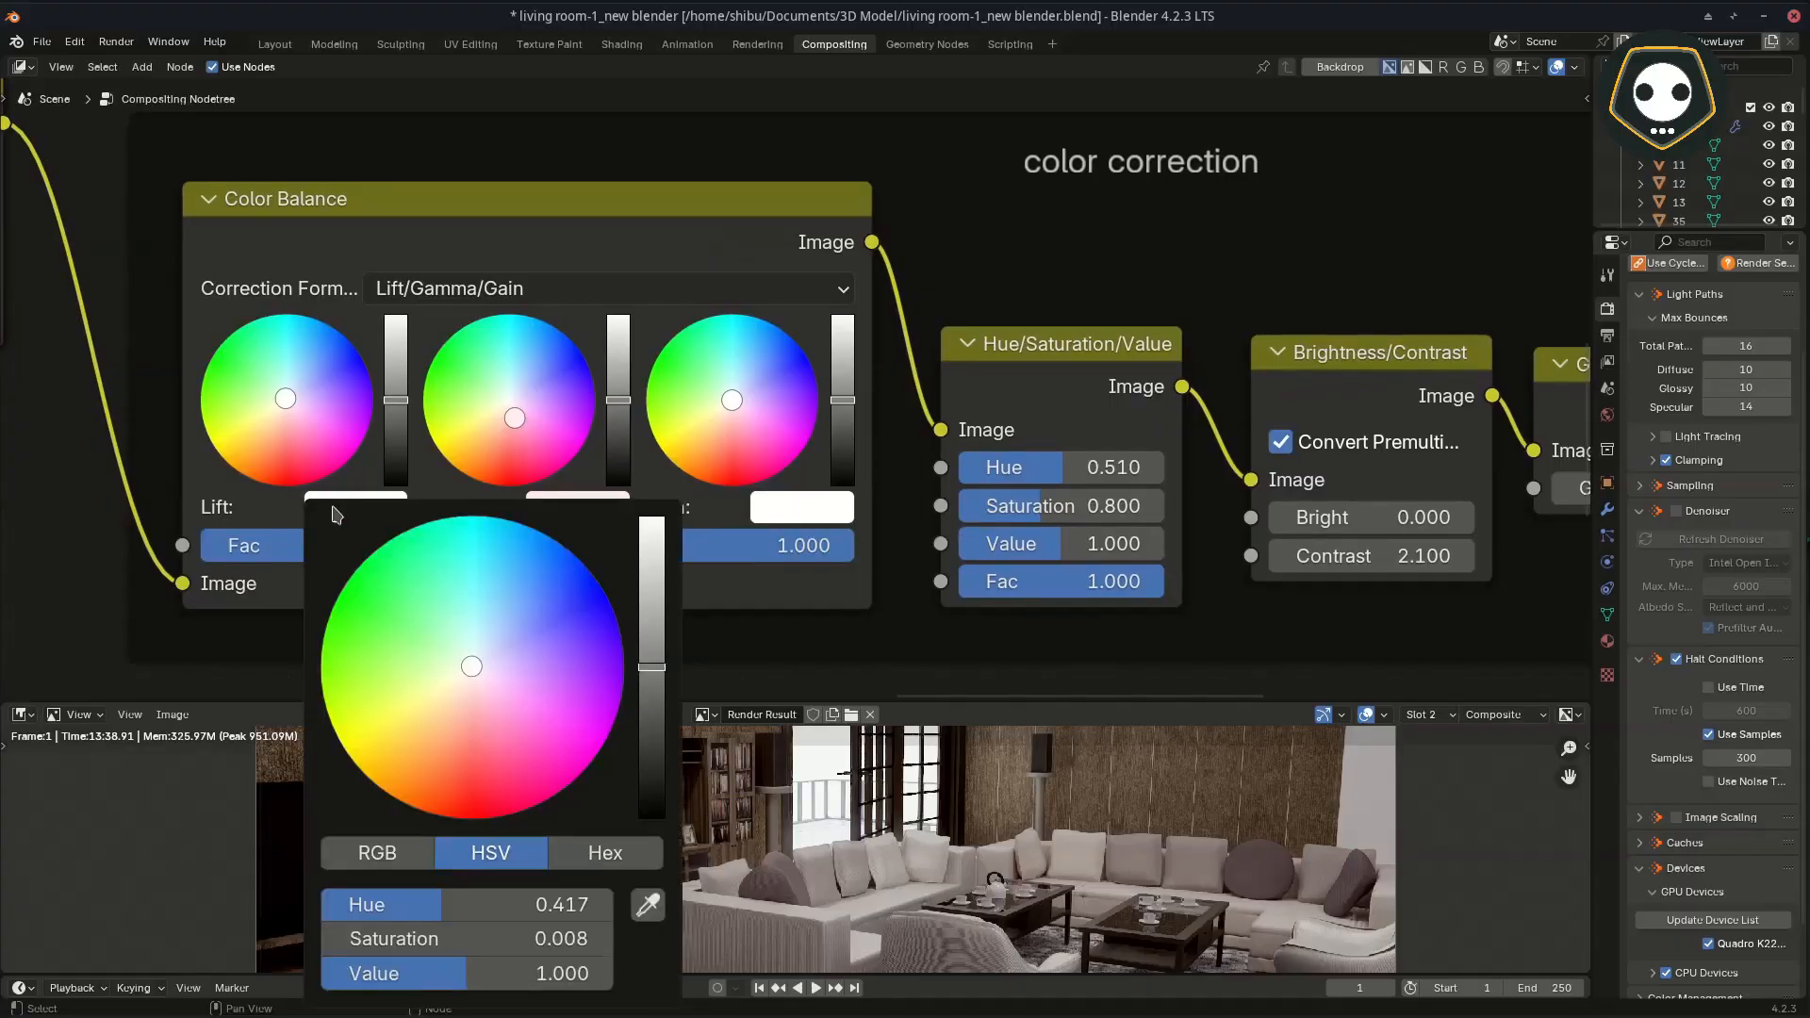
left_click(608, 850)
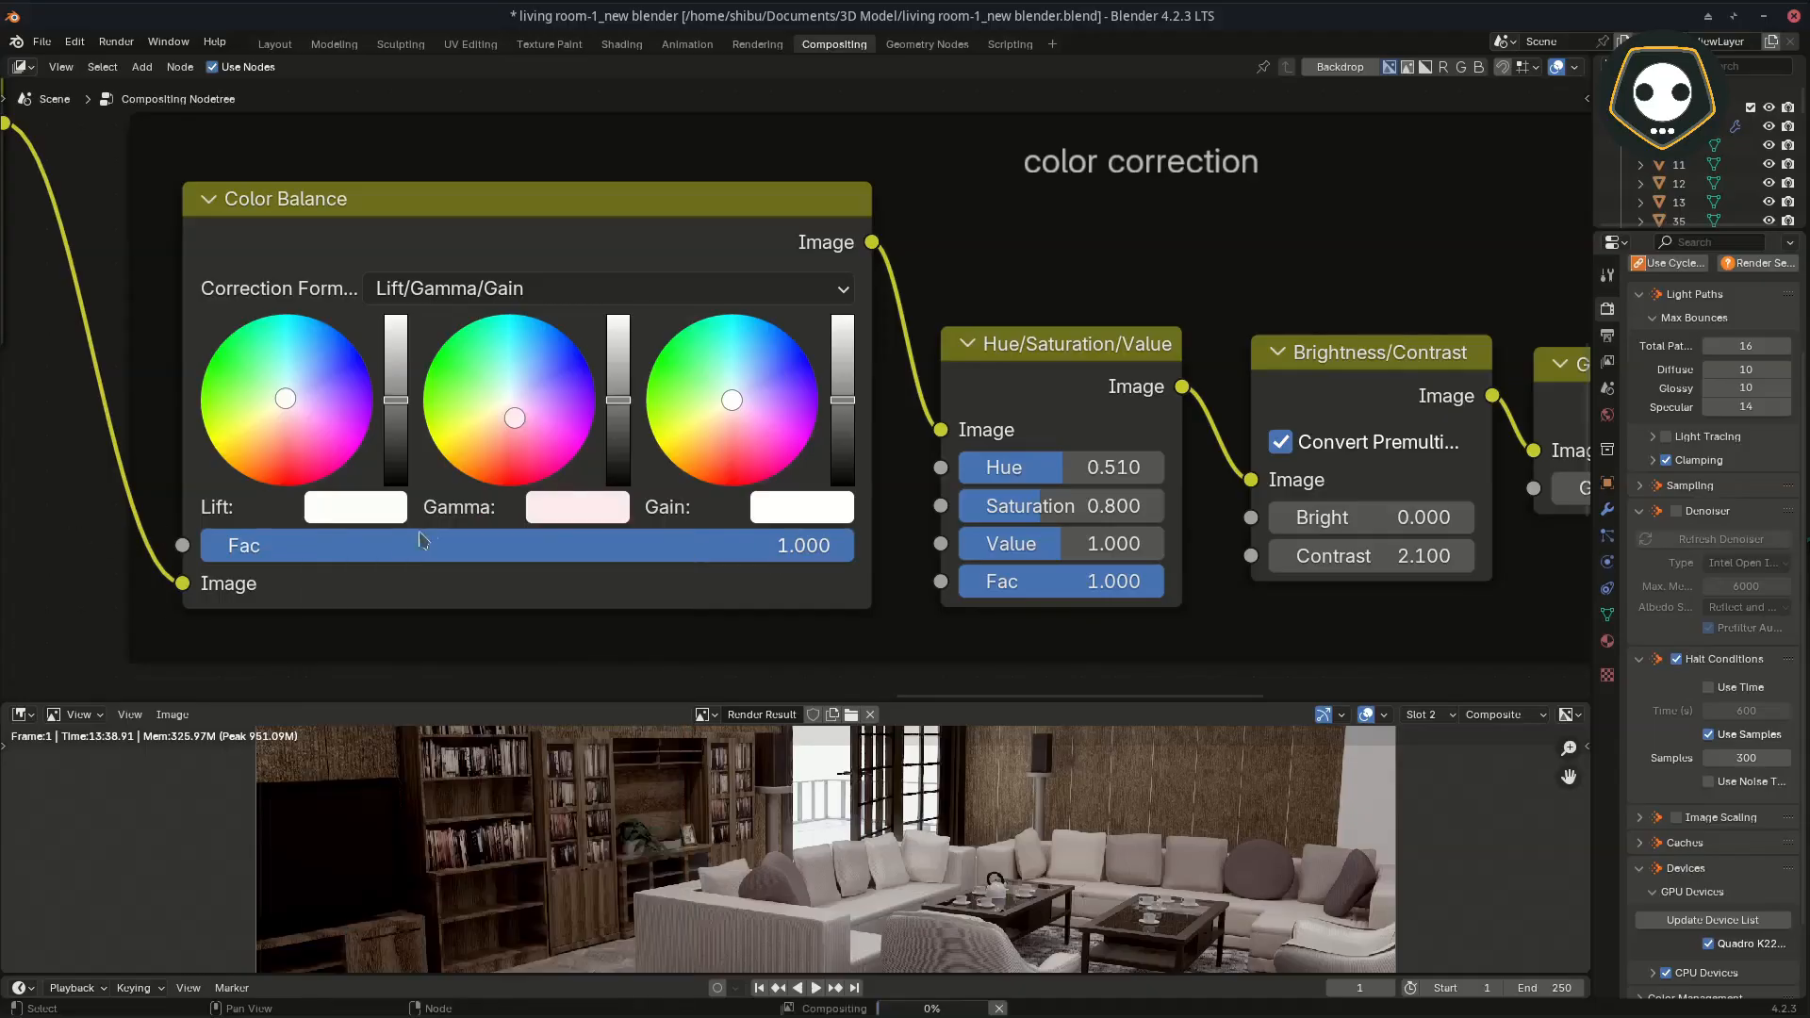
left_click(591, 514)
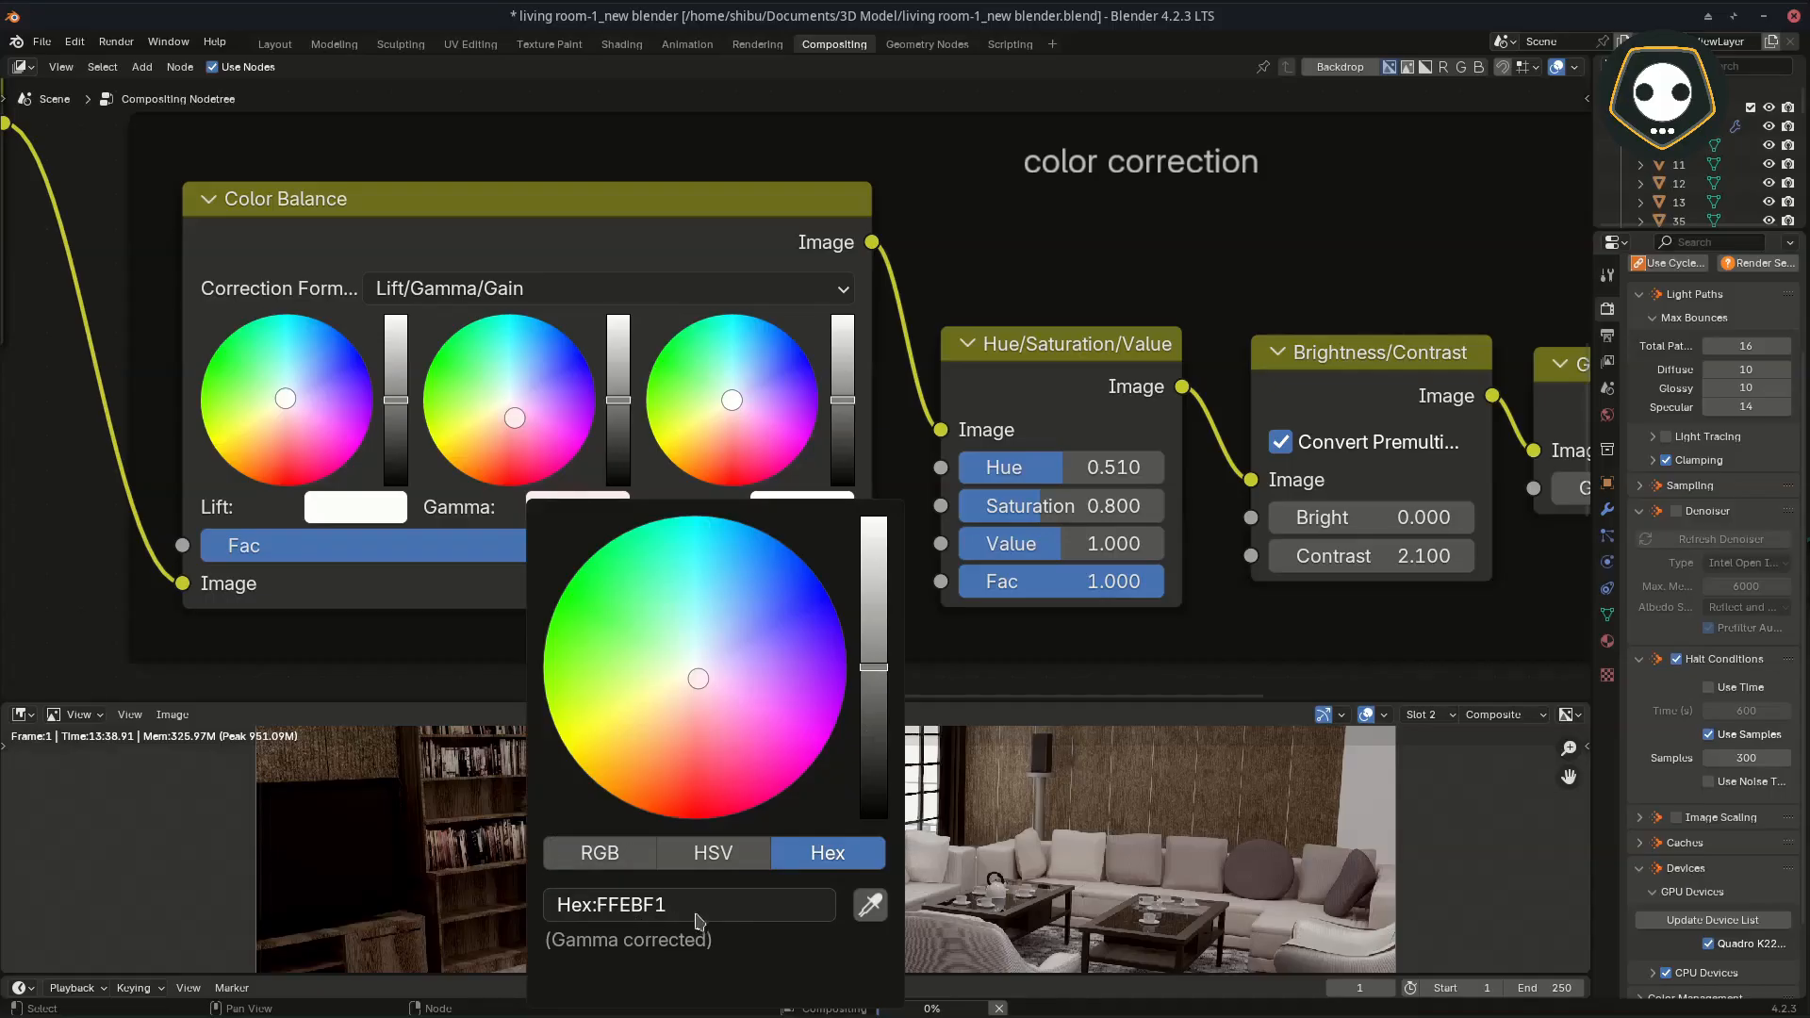
left_click(828, 510)
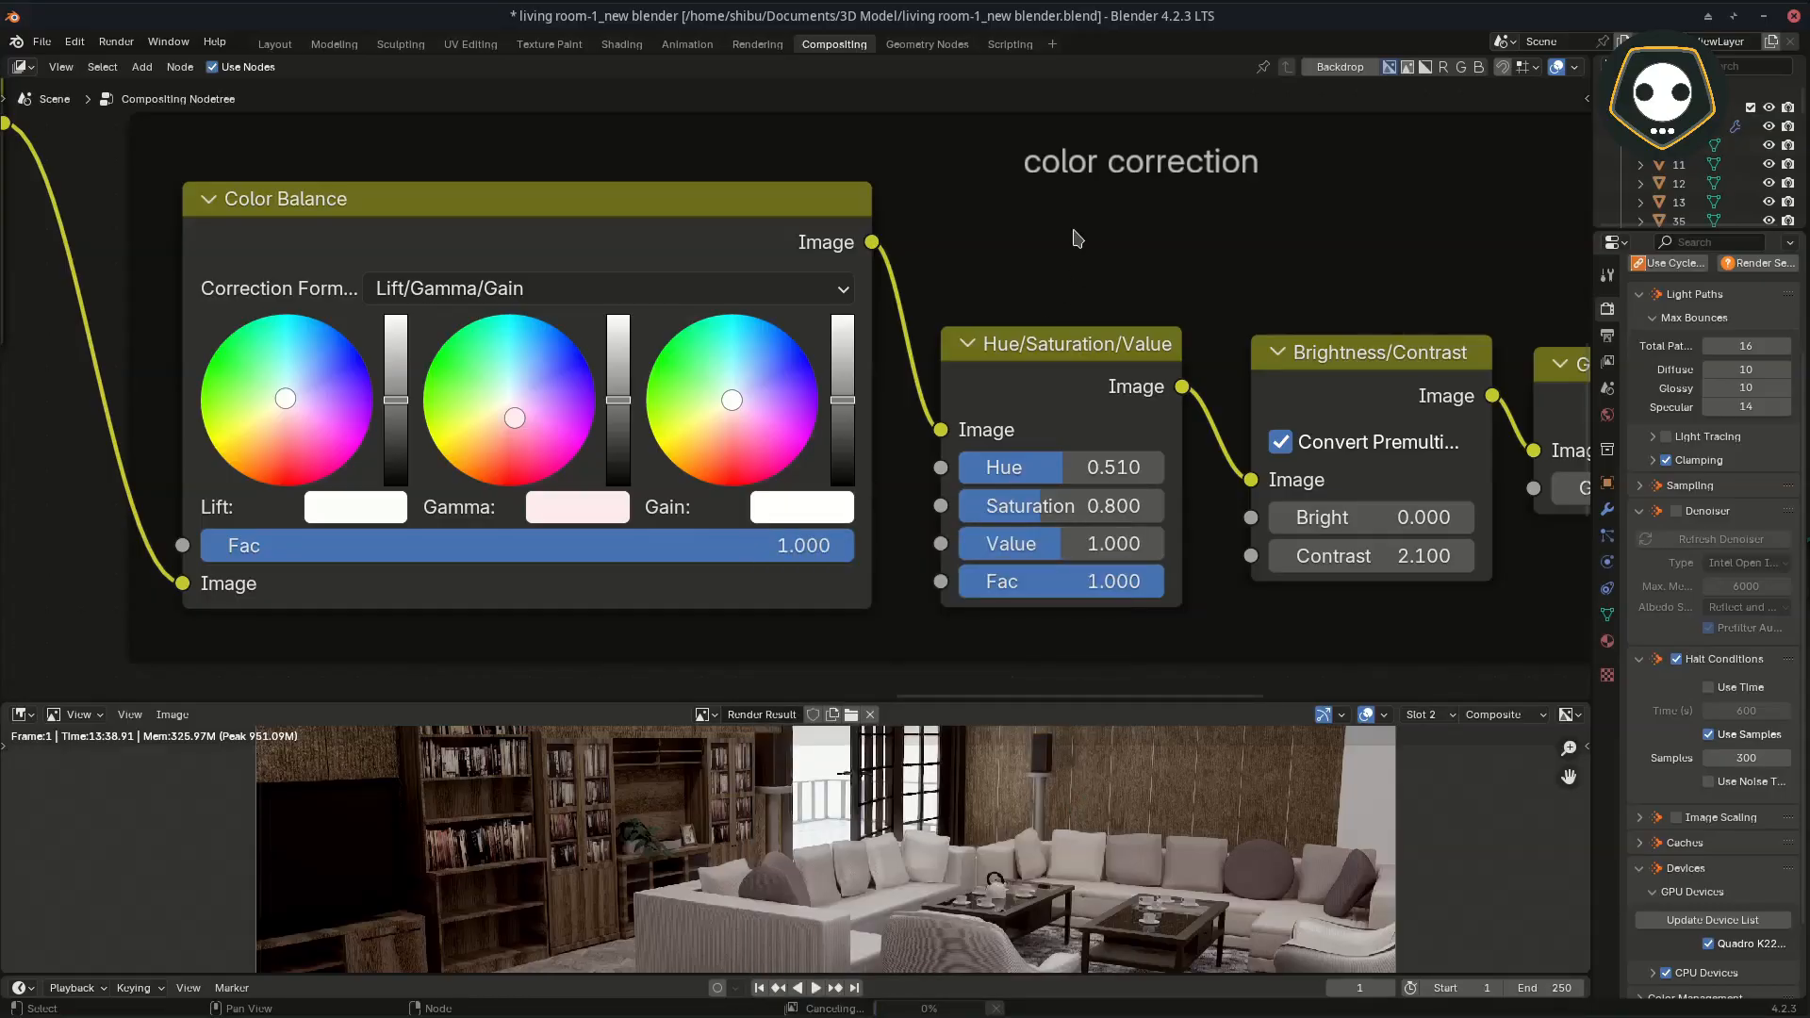
Step: Maximize the node editor and review the Hue/Saturation/Value, Brightness/Contrast, Gamma and Box Sharpen settings in the color correction frame
key("ctrl+space")
scroll(1079, 353, "down", 3)
middle_click_drag(1079, 352, 818, 333)
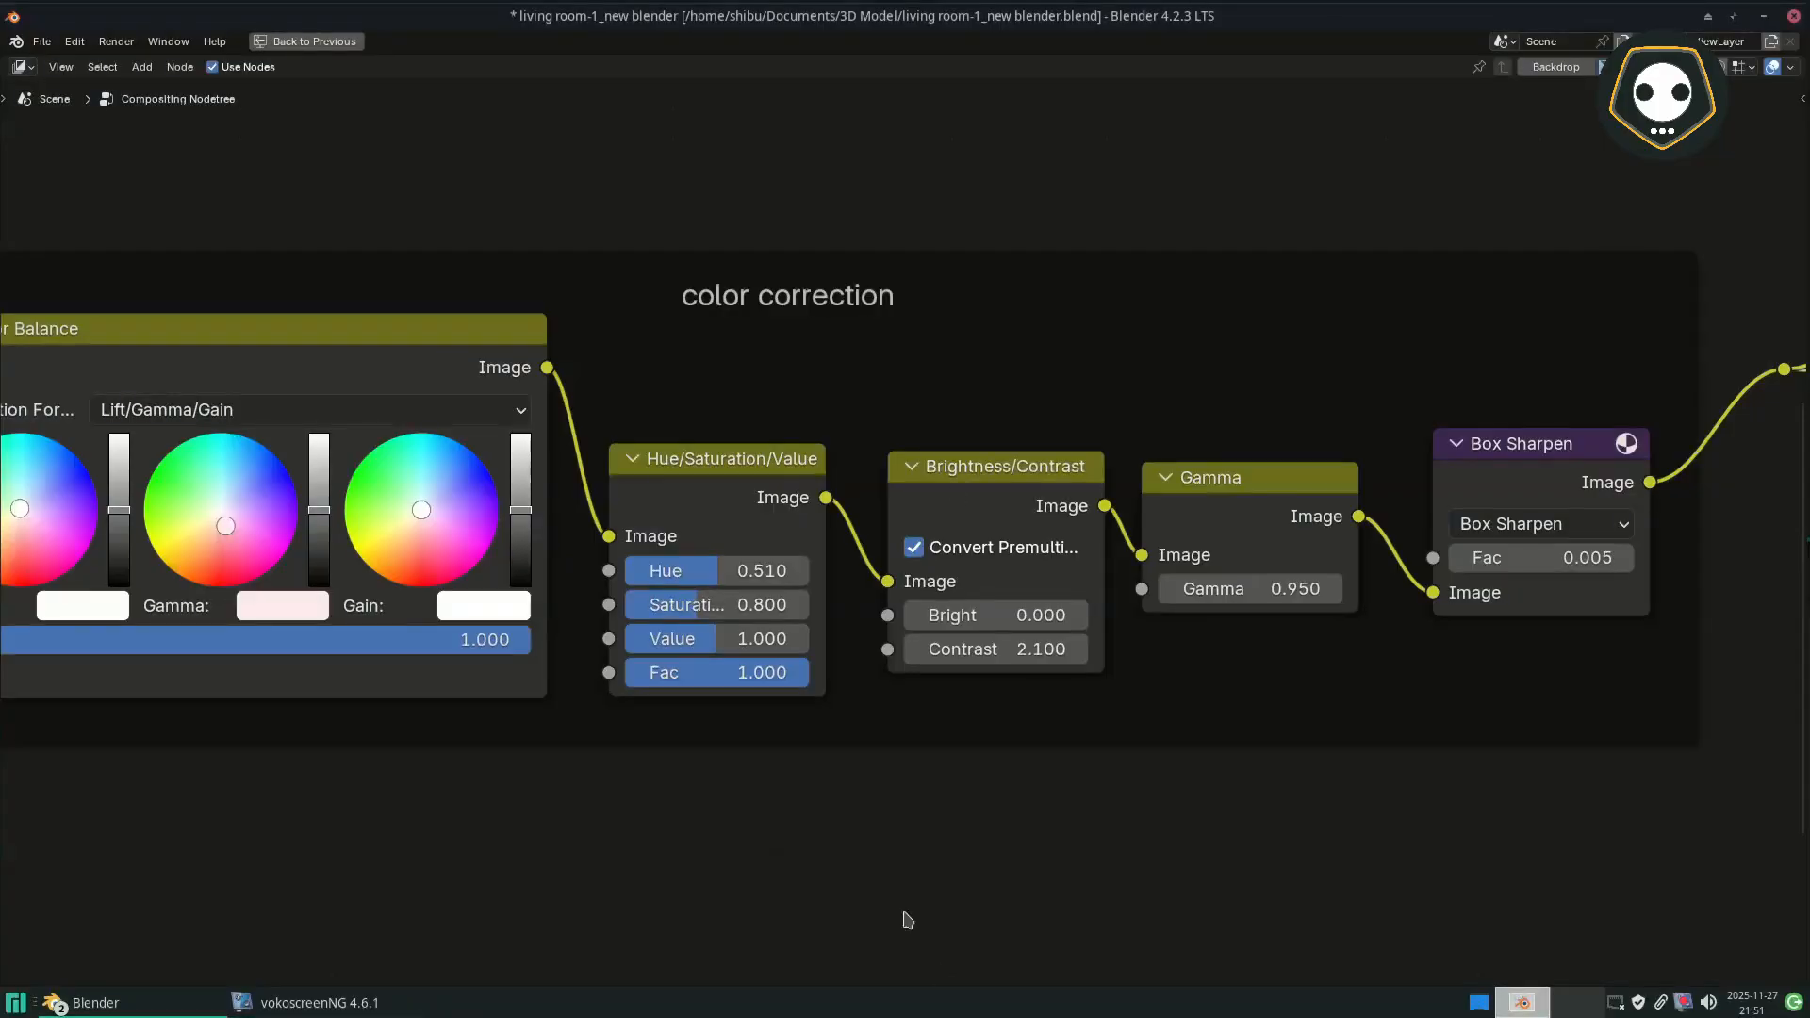
mouse_move(849, 752)
middle_mouse_down()
mouse_move(773, 744)
mouse_move(1270, 853)
middle_mouse_up()
scroll(773, 744, "down", 1)
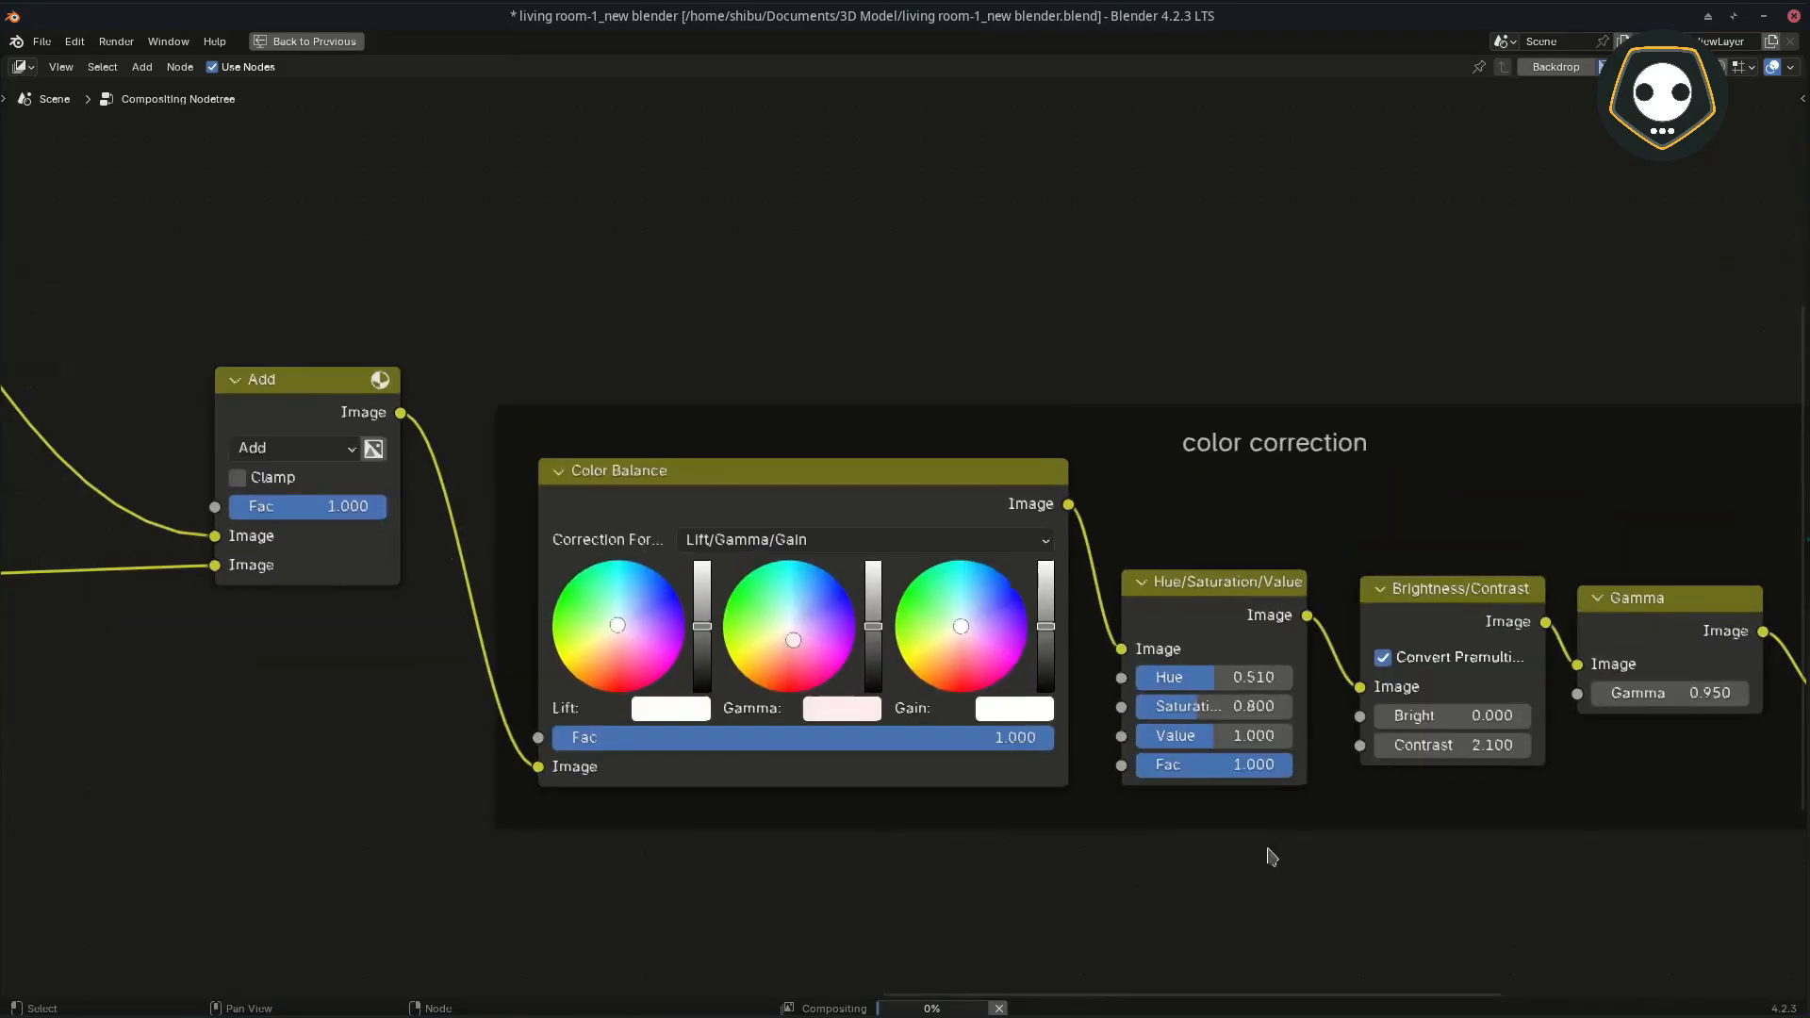
Step: Review the node chain from the color correction frame back through Alpha Over and the denoise frame to Render Layers
middle_click_drag(680, 766, 1193, 828)
middle_click_drag(891, 757, 1242, 815)
scroll(898, 772, "down", 3)
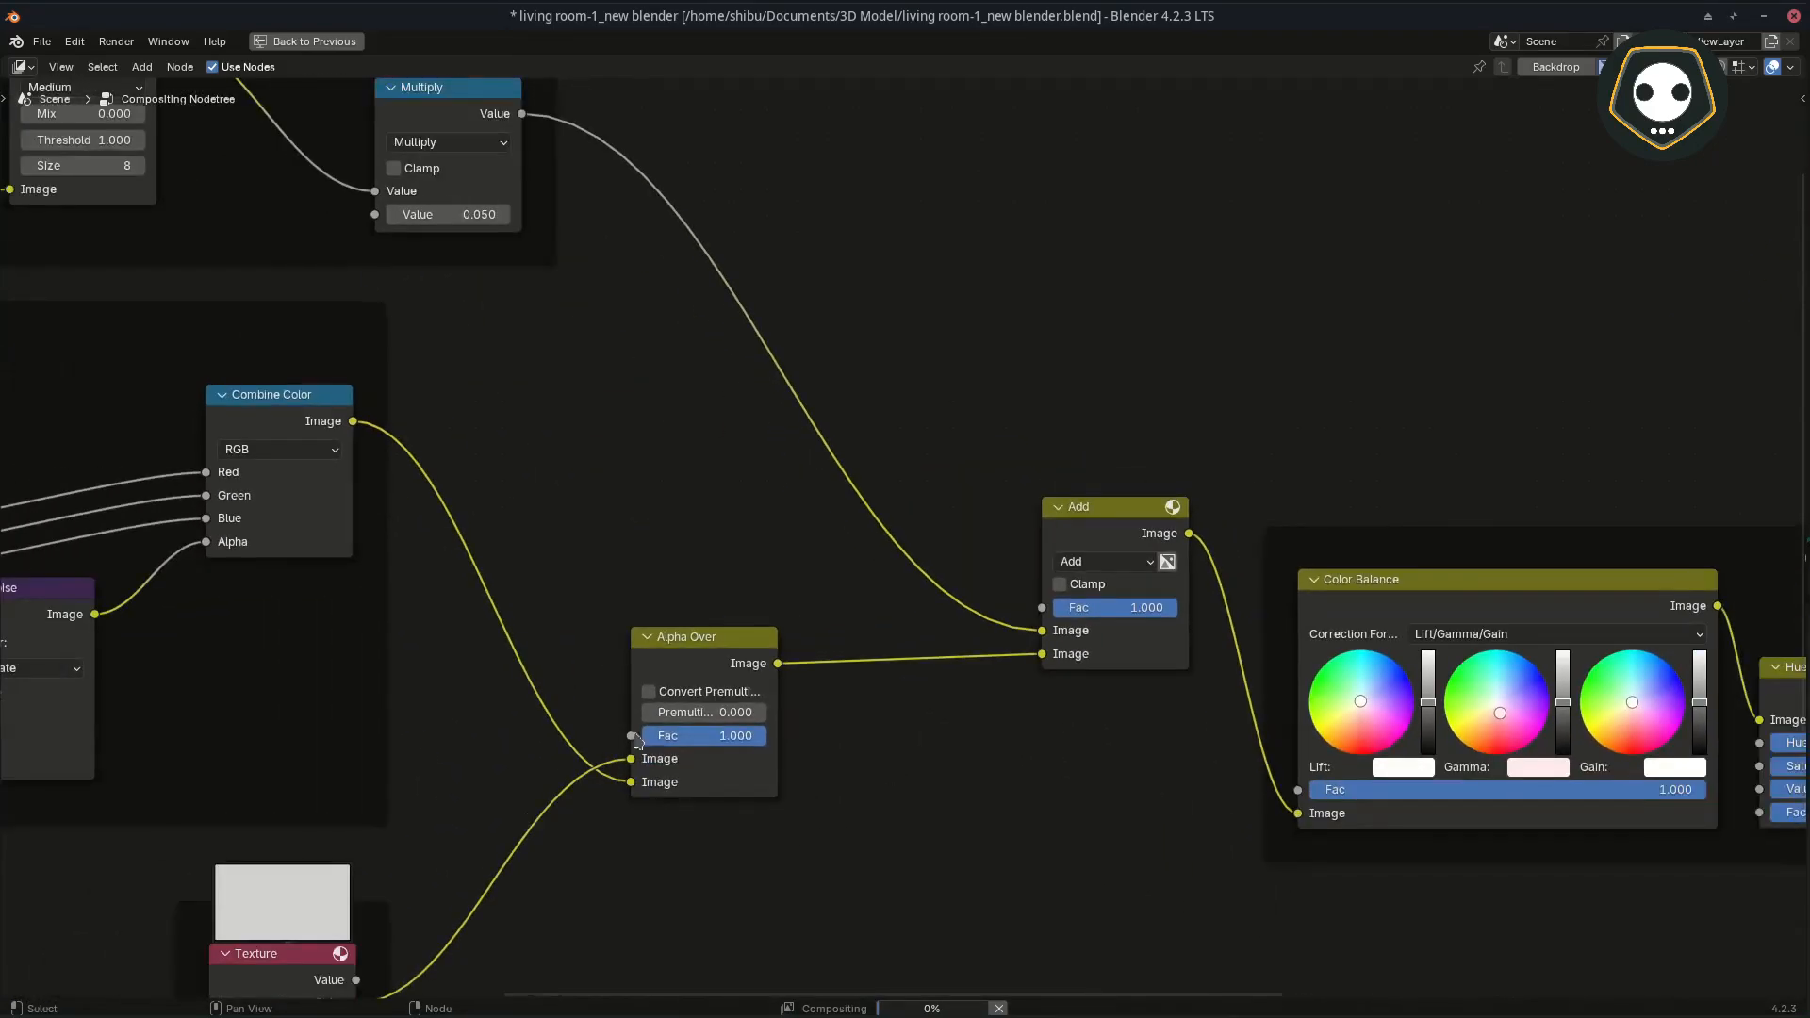
scroll(434, 697, "down", 1)
middle_click_drag(428, 696, 1065, 820)
middle_click_drag(865, 781, 983, 796)
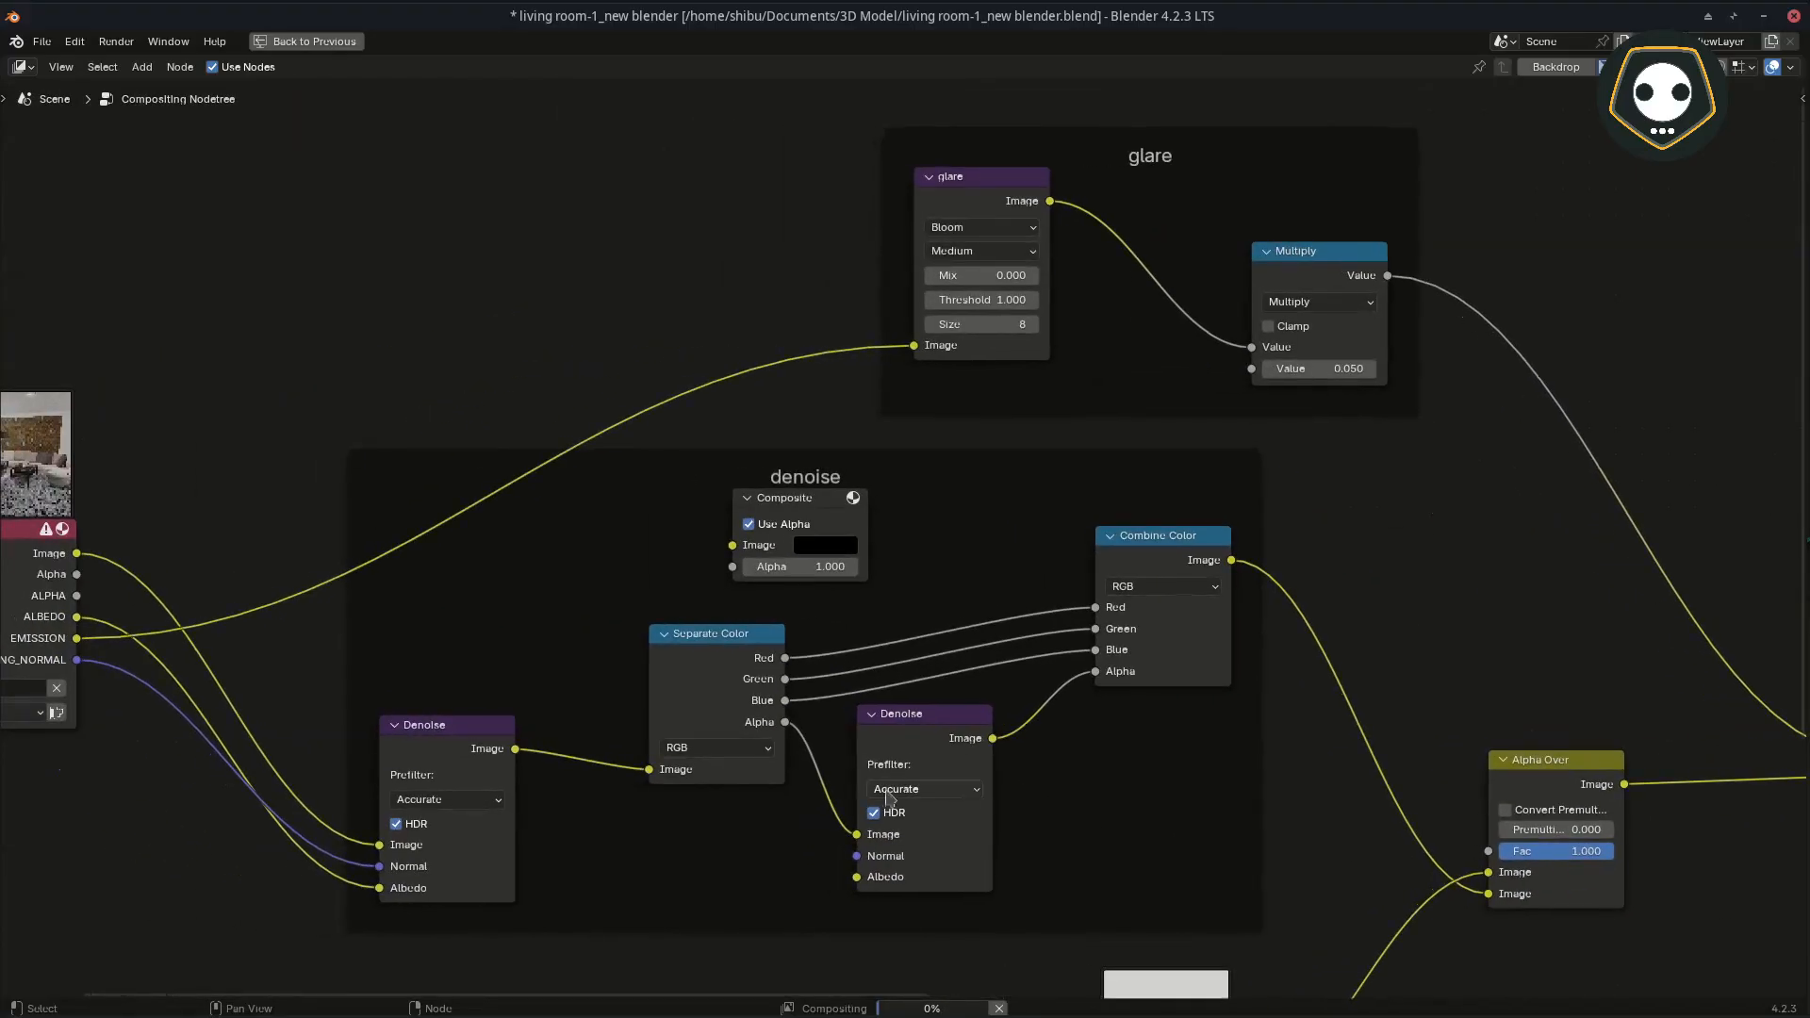
middle_click_drag(687, 787, 903, 749)
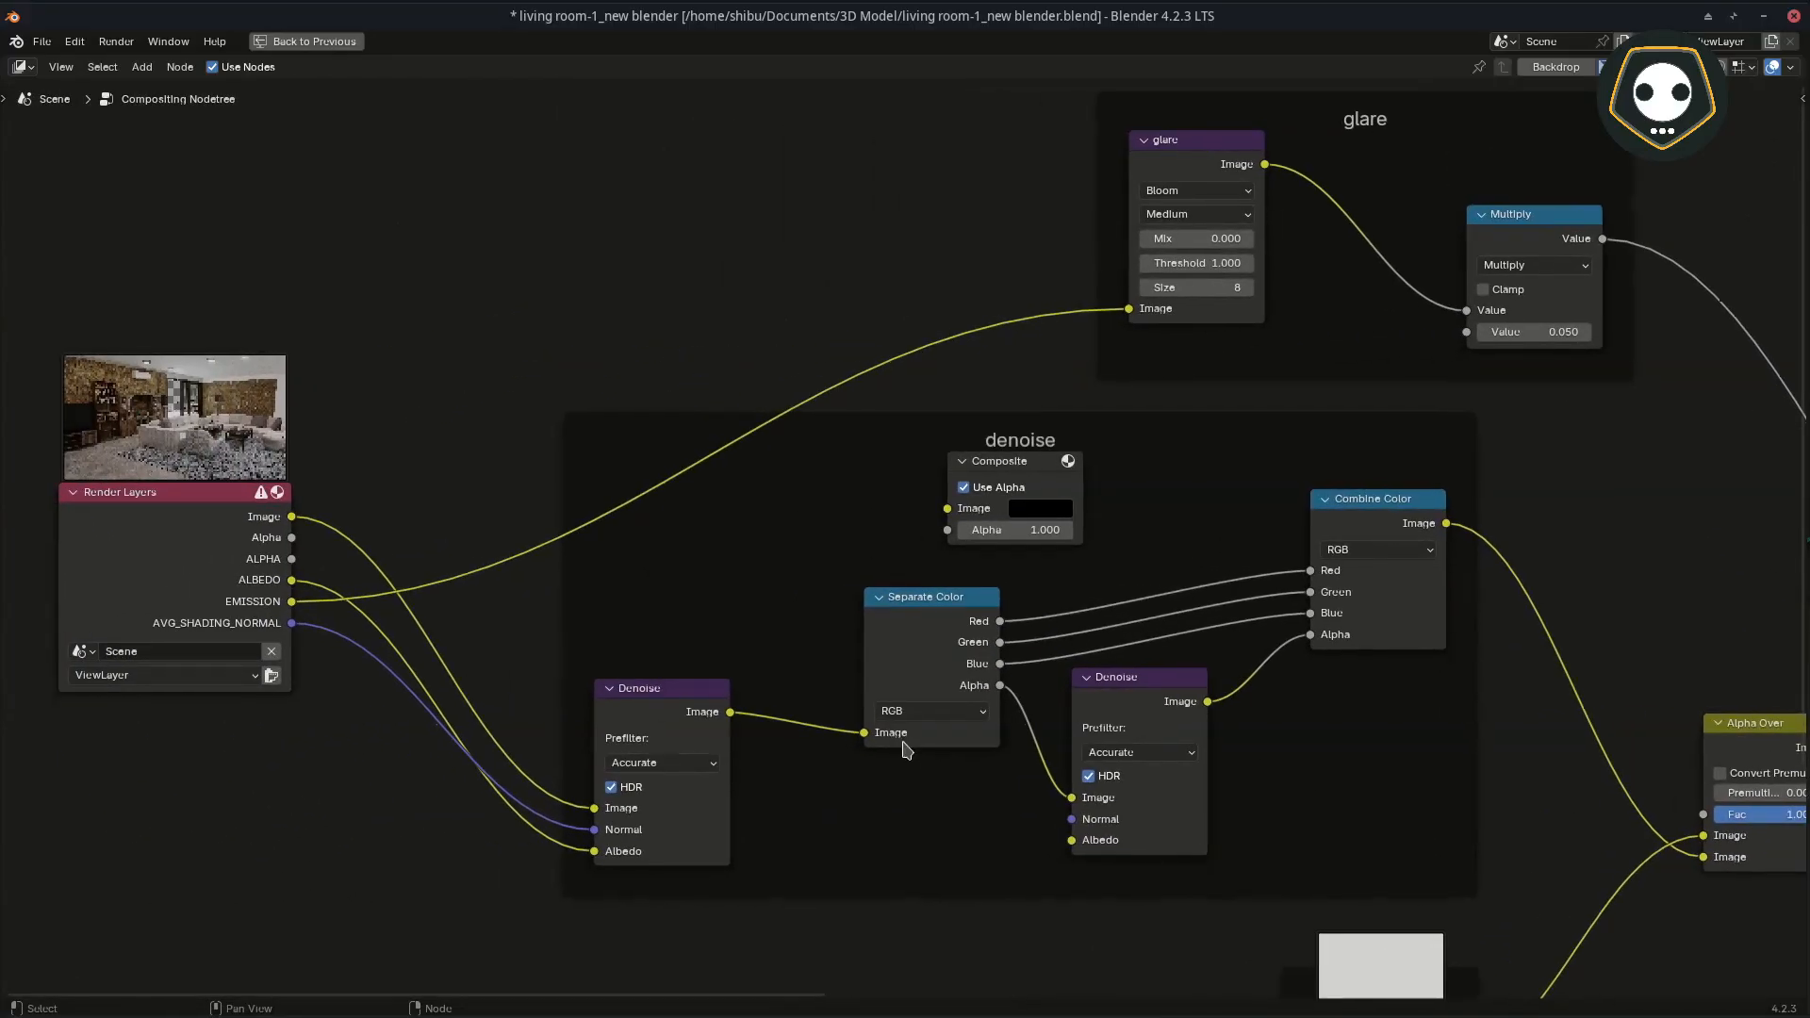
Step: Delete the unconnected Composite node above Separate Color in the denoise frame
middle_click_drag(1061, 641, 959, 646)
scroll(997, 670, "up", 2)
left_click(968, 437)
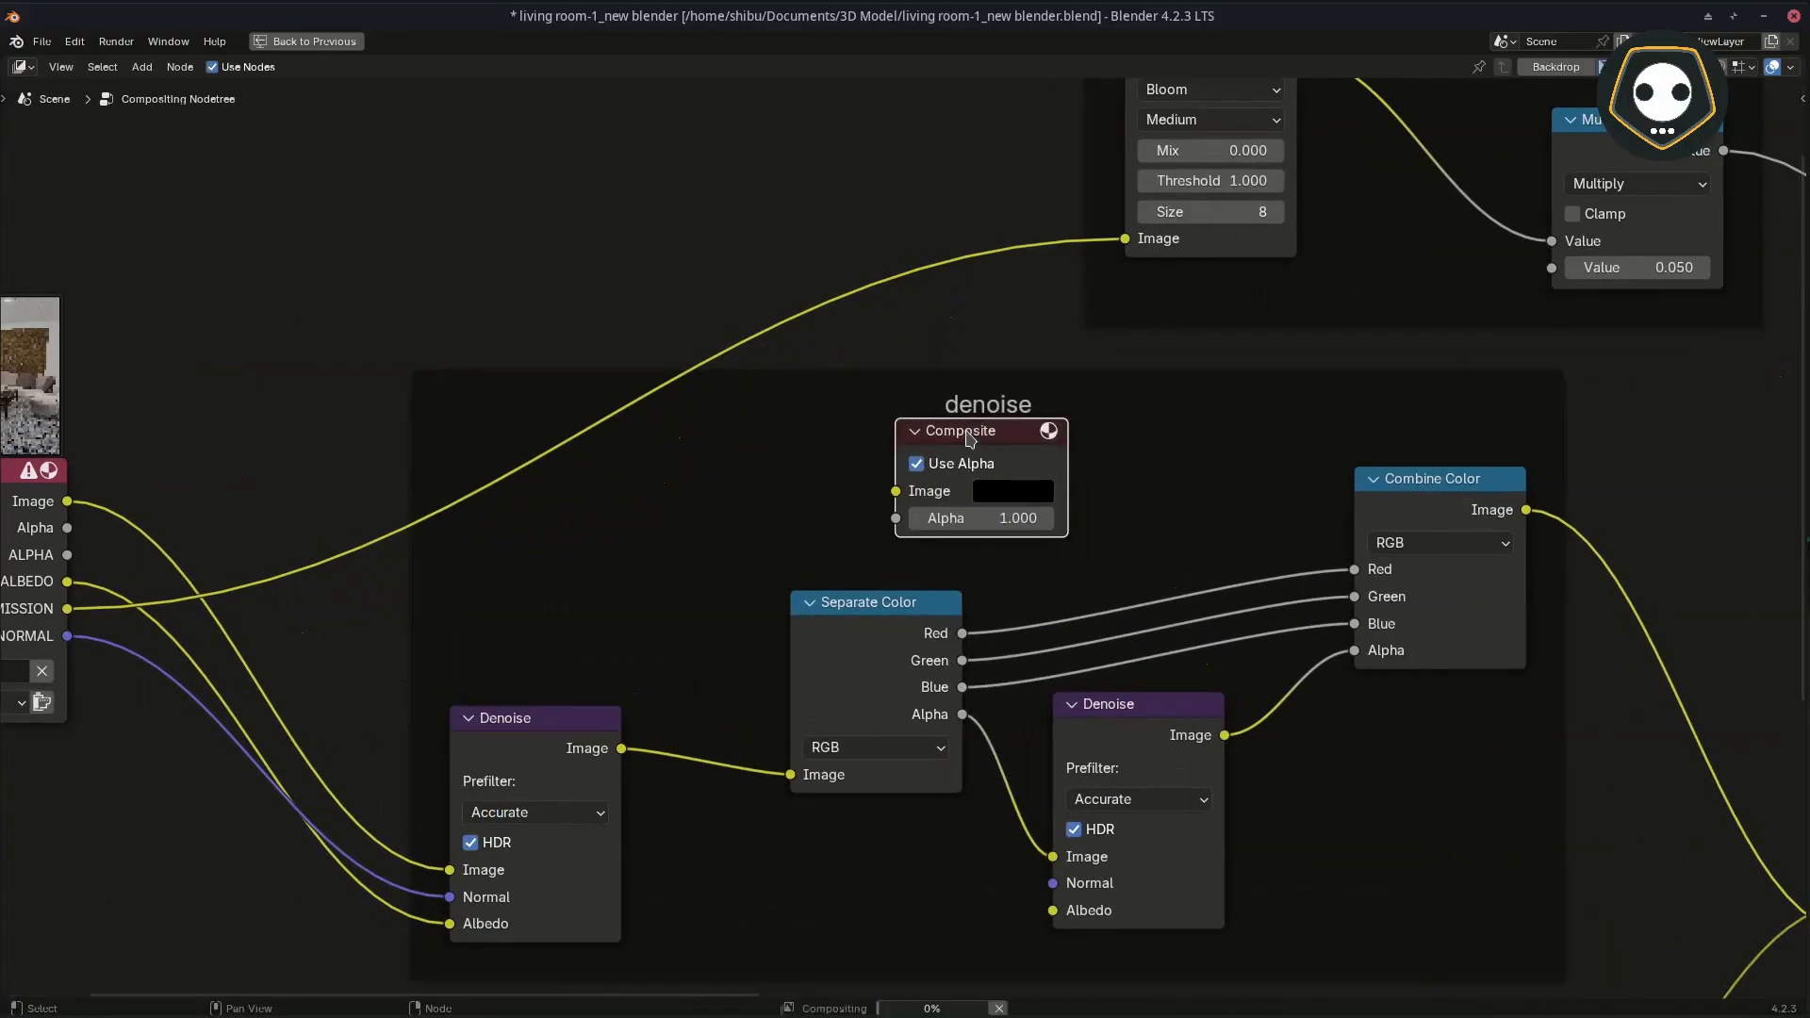
key("Delete")
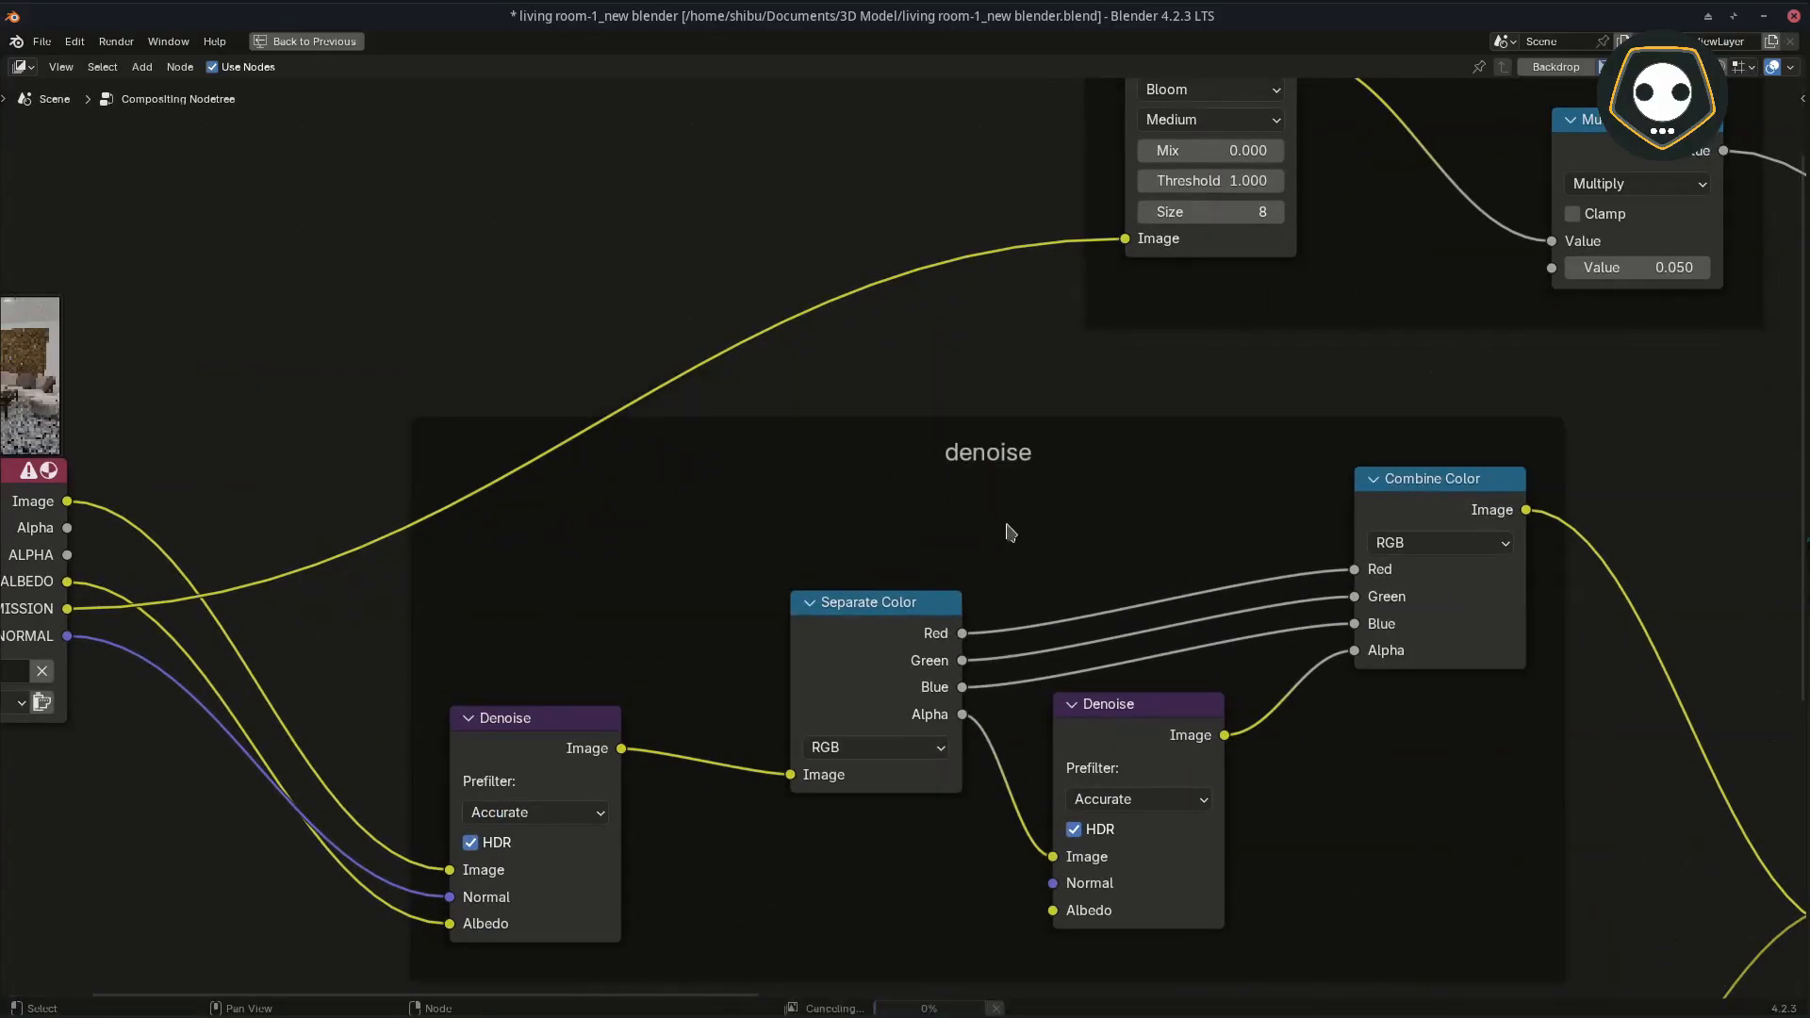
Step: Restore the multi-editor layout and bring up the separate Blender Render window to view the whole living room render
middle_click_drag(1010, 533, 915, 498)
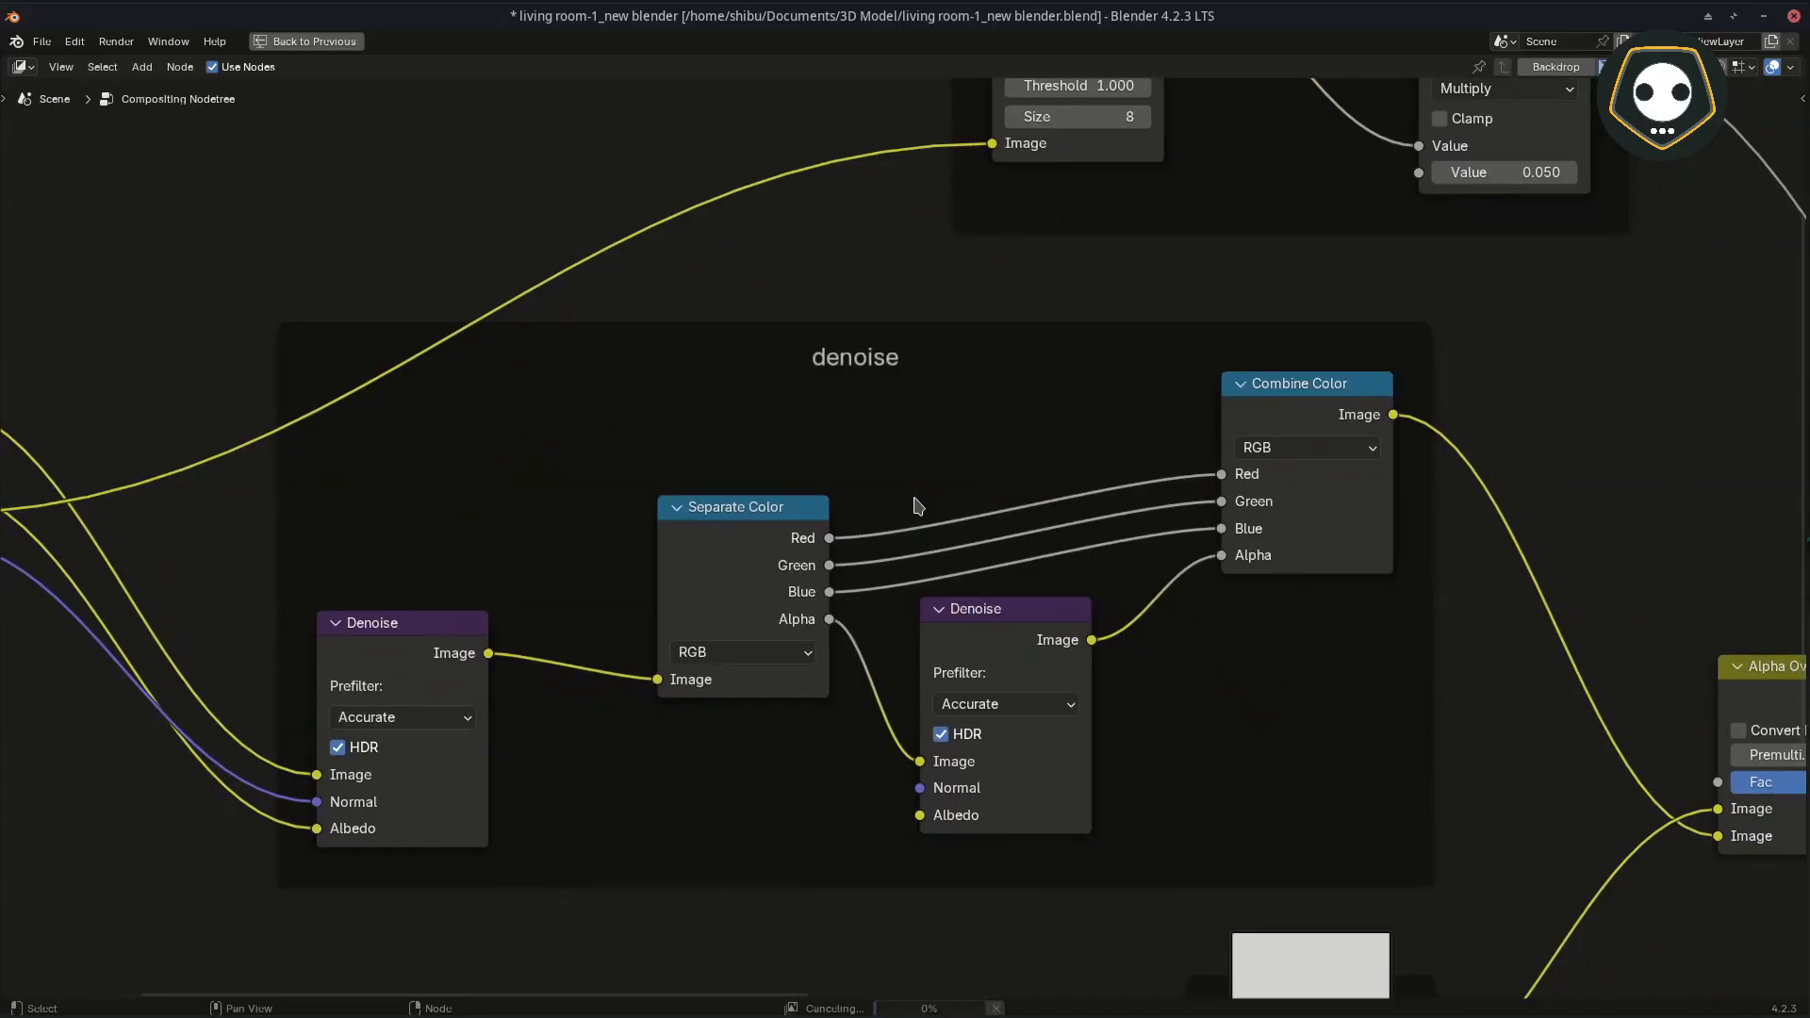
middle_click_drag(509, 601, 615, 565)
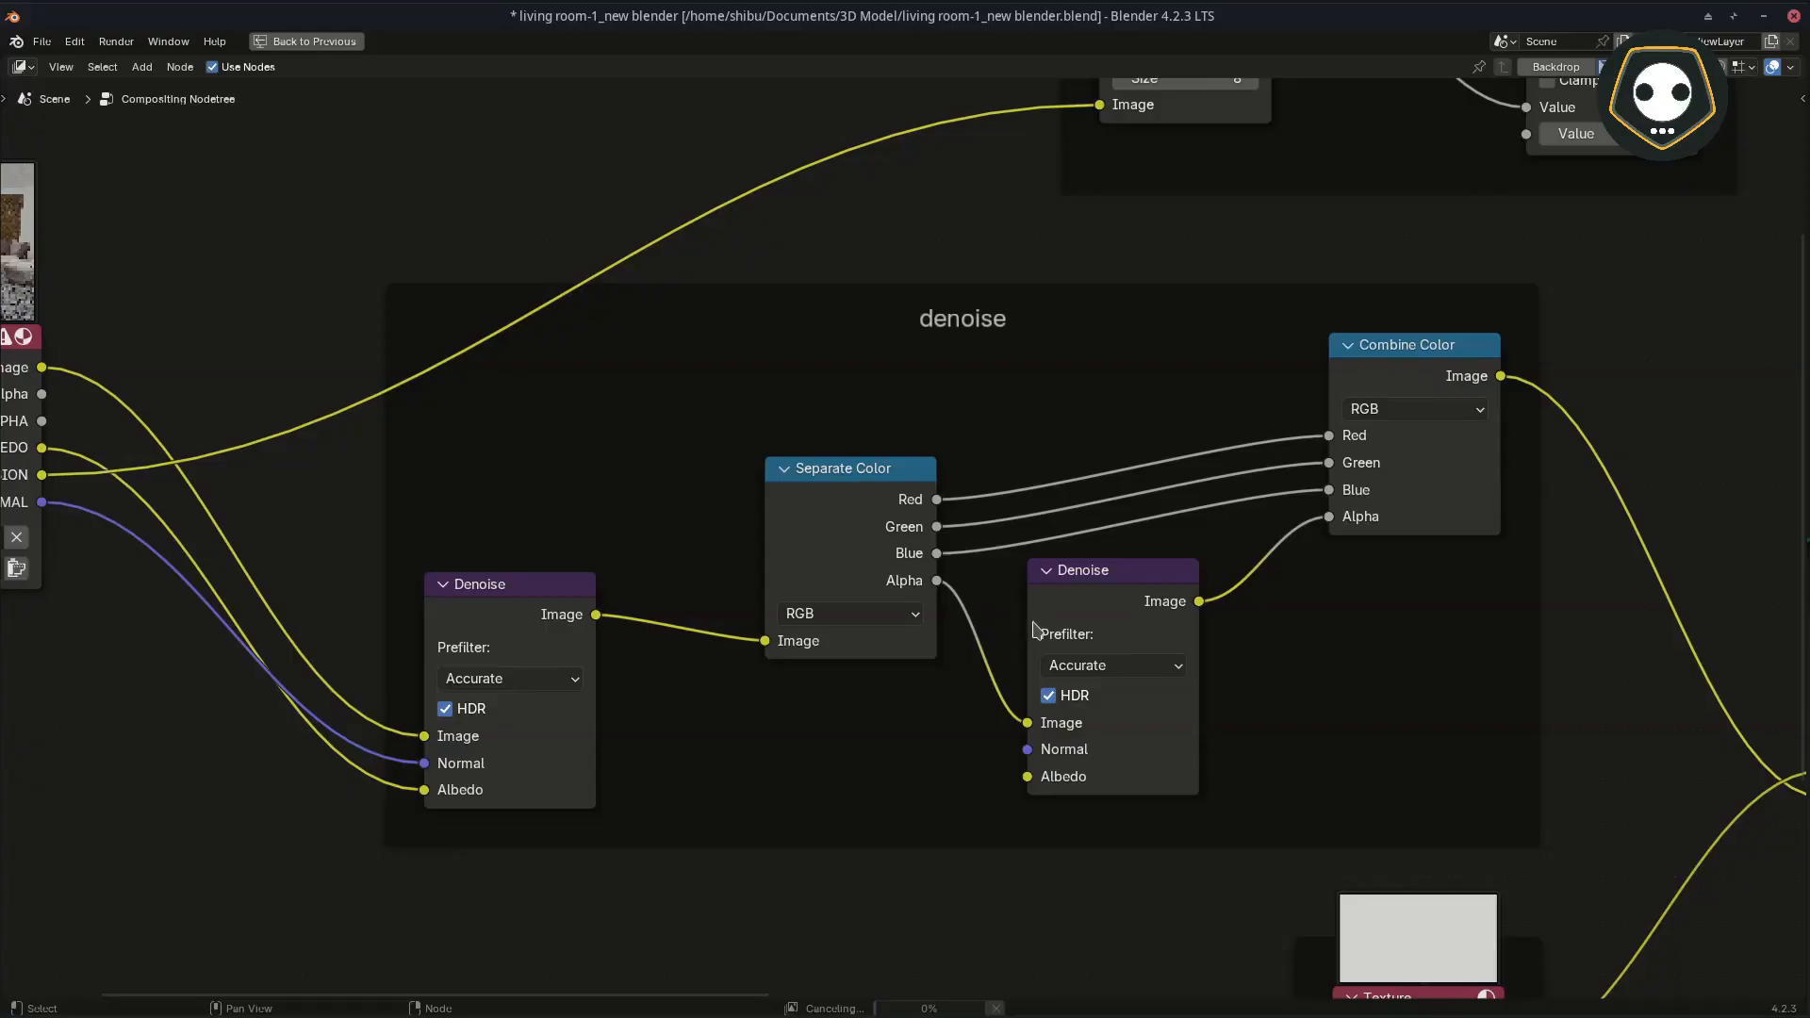
key("ctrl+space")
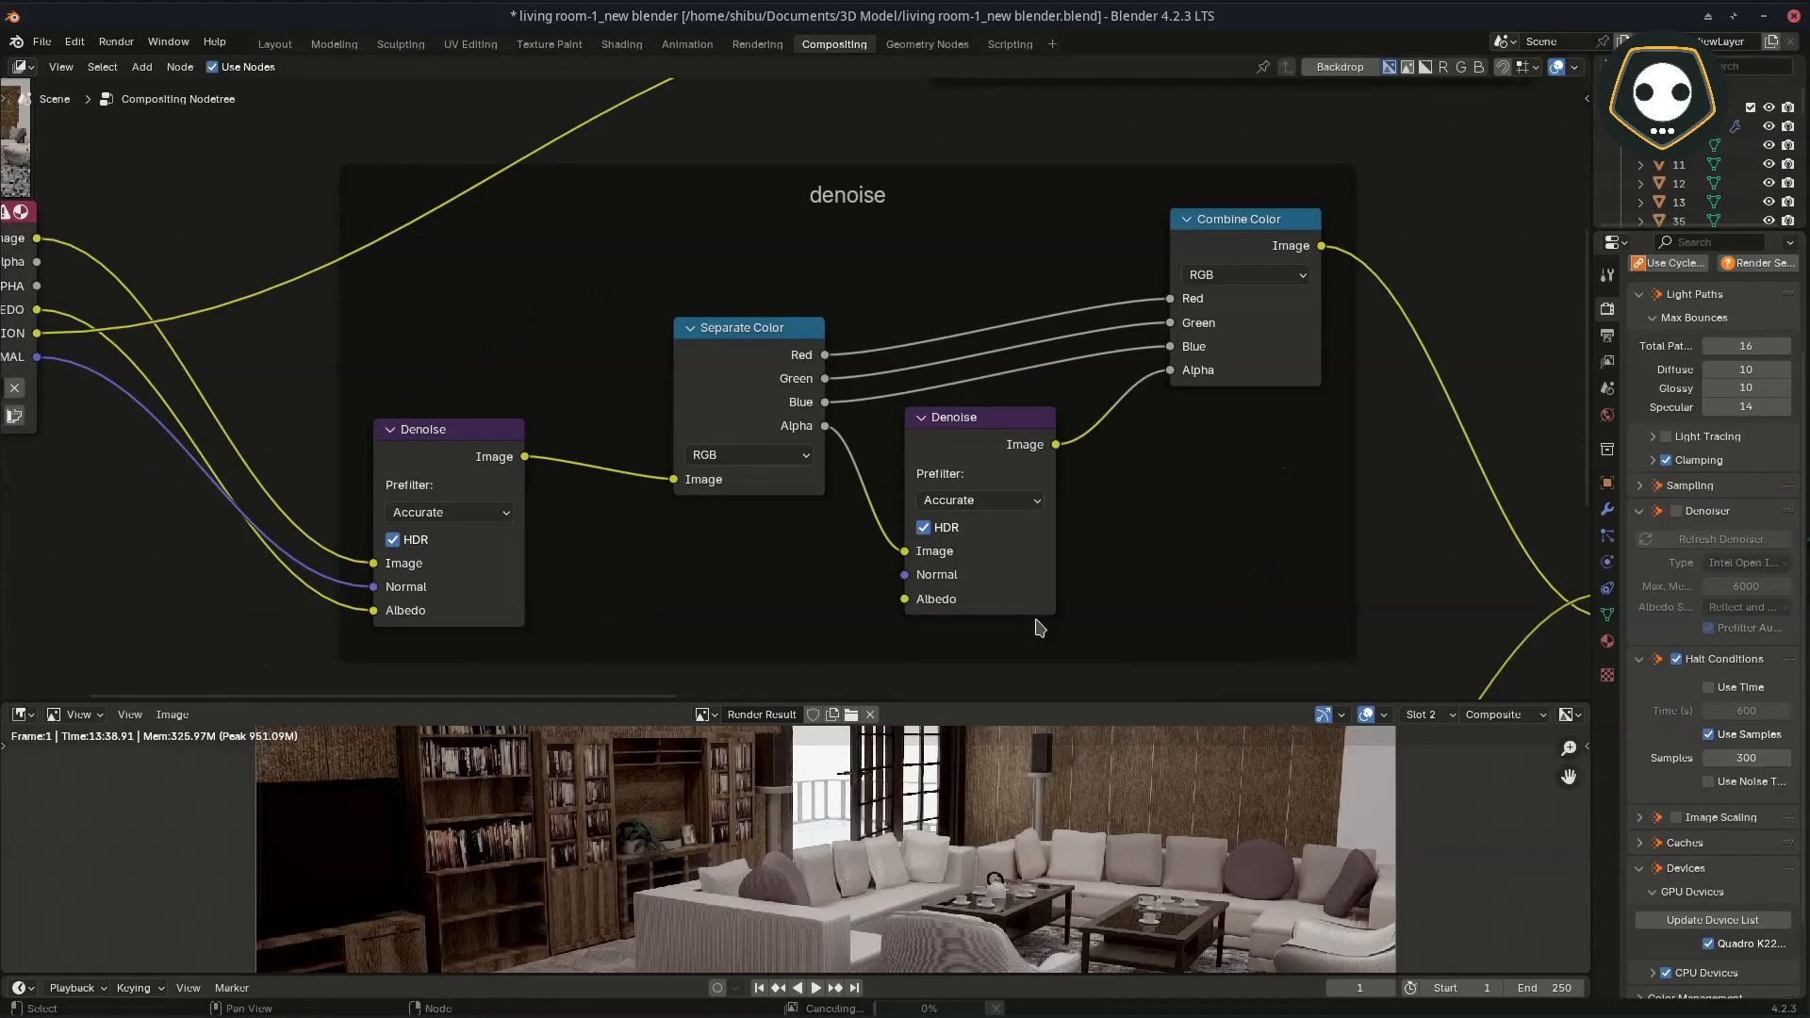
mouse_move(998, 1017)
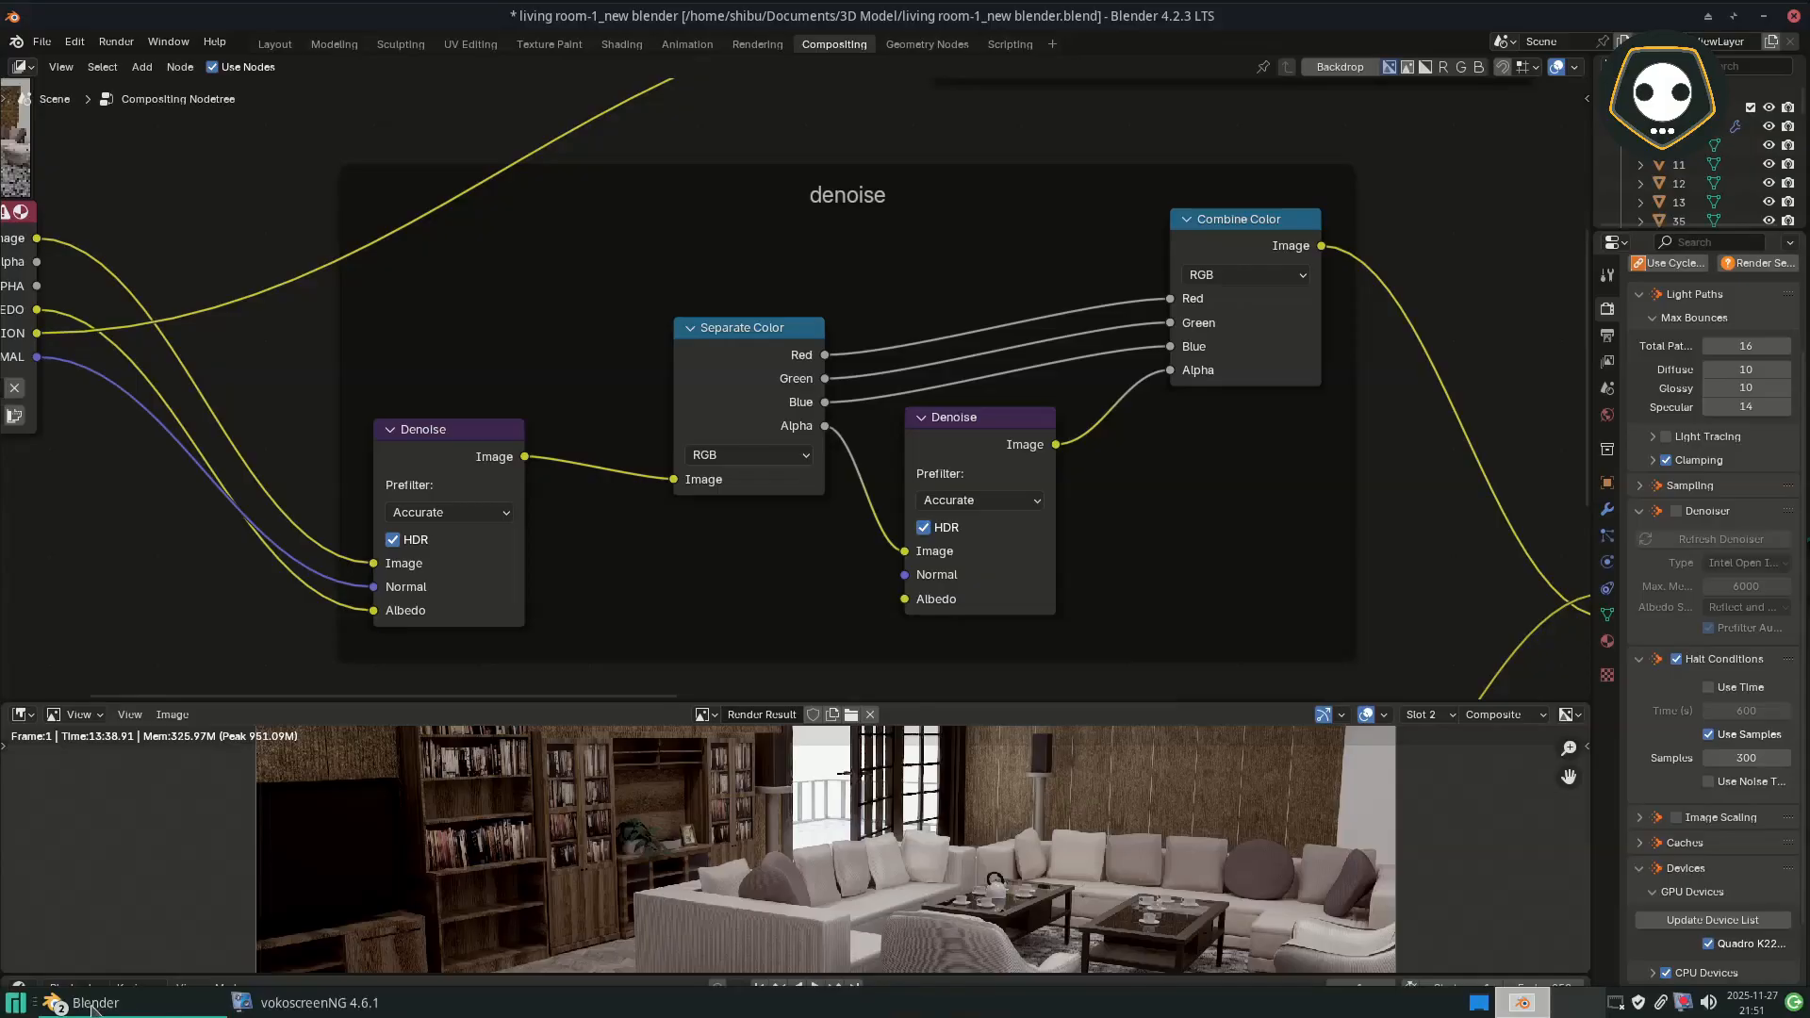
left_click(92, 1005)
left_click(127, 933)
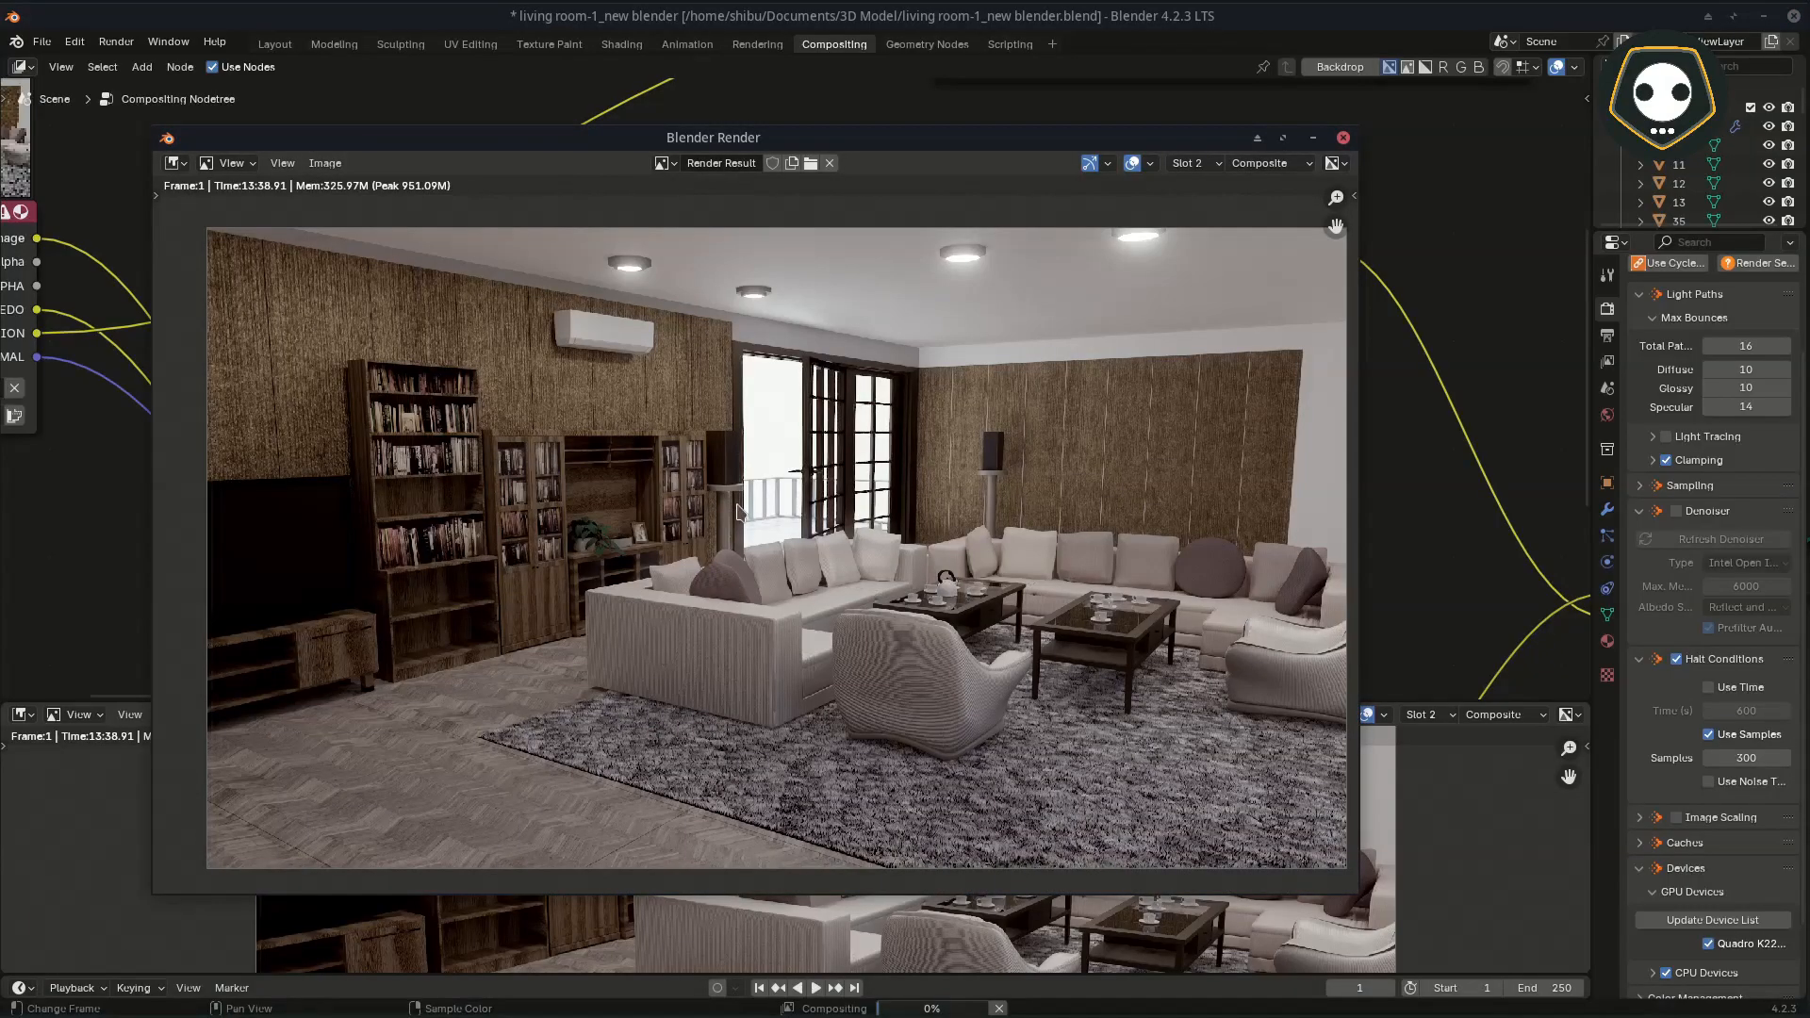